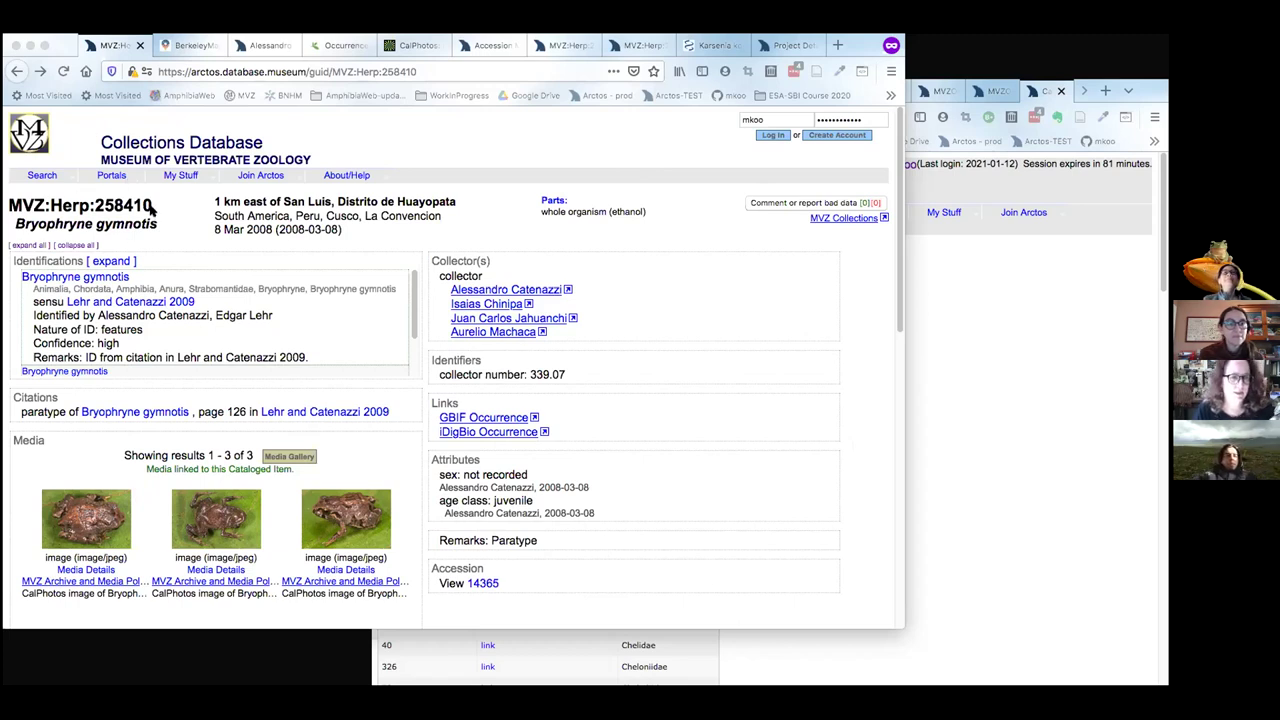
Examine the identification history of the Bryophryne gymnotis record MVZ:Herp:258410, expanding and collapsing its Identifications section.
click(422, 71)
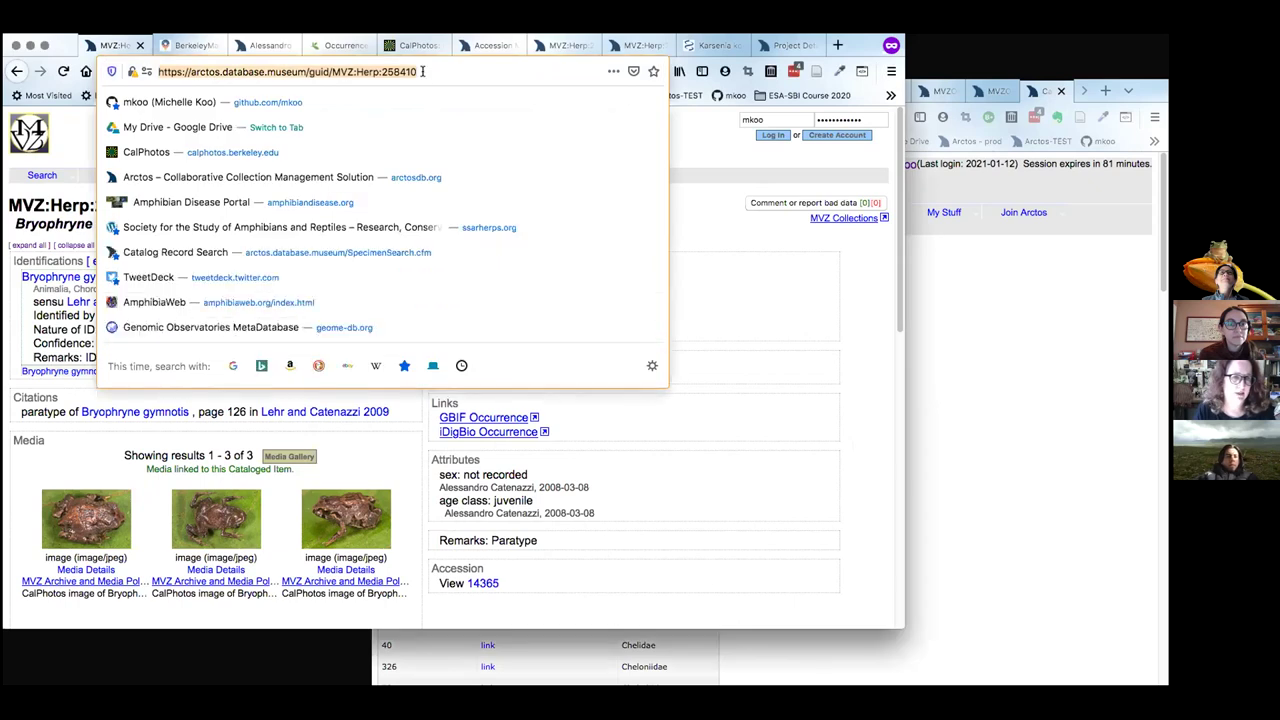
click(708, 139)
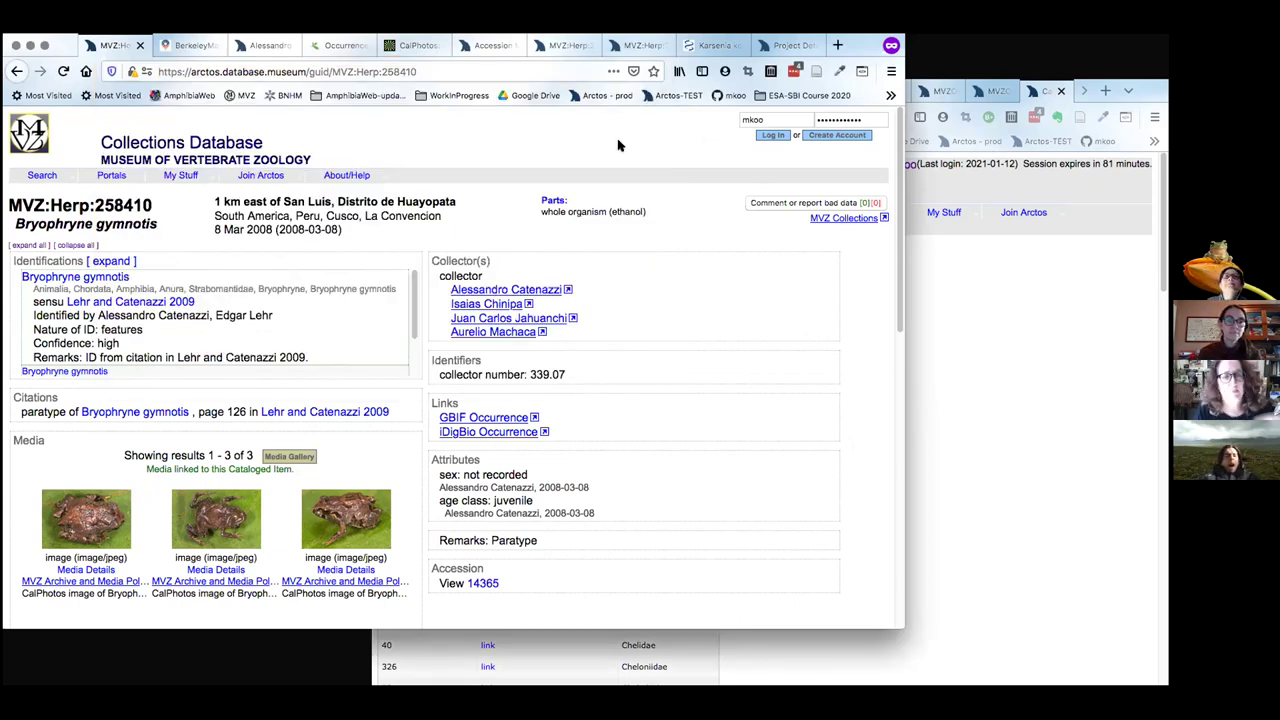
click(124, 260)
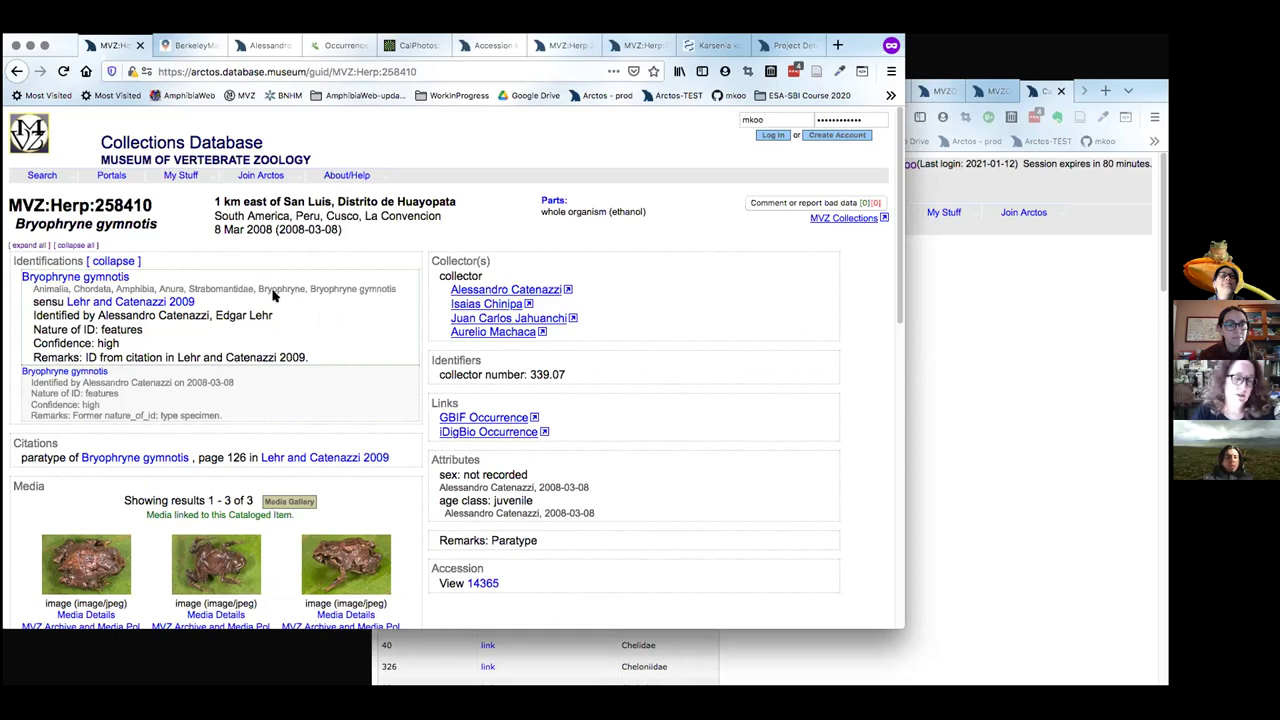
click(113, 260)
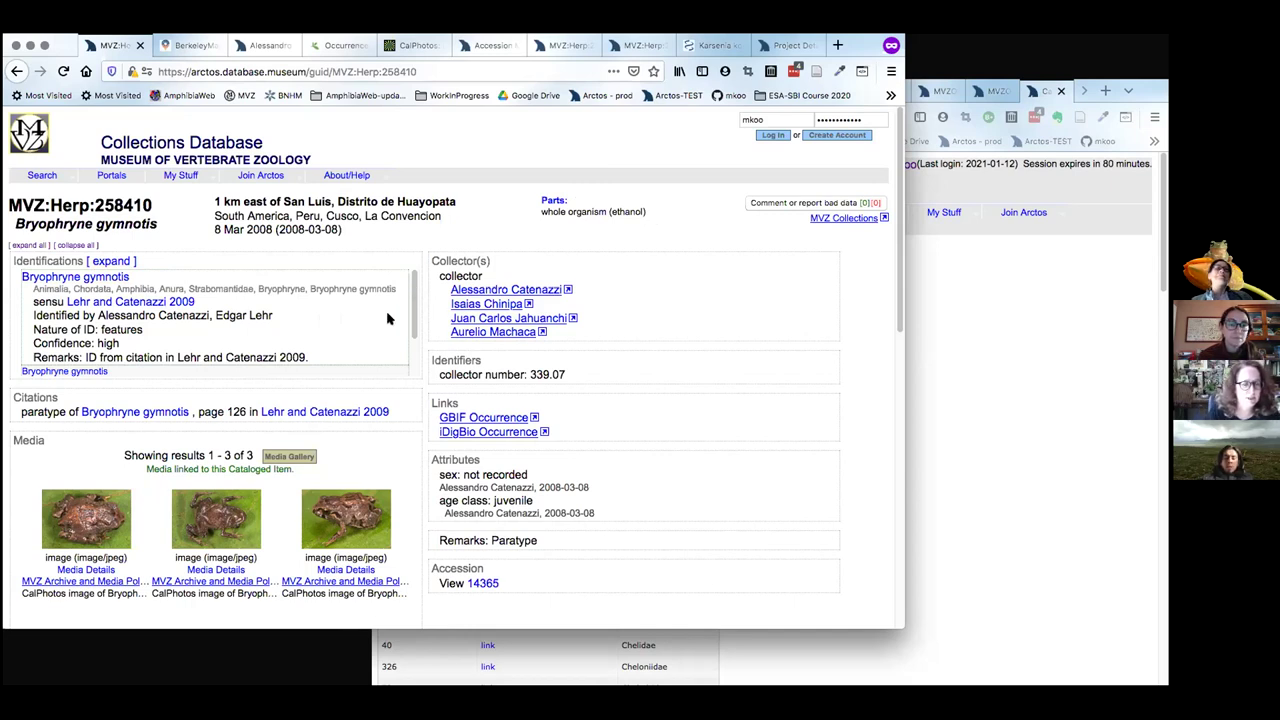
scroll(388, 318, down, 1)
scroll(388, 310, up, 1)
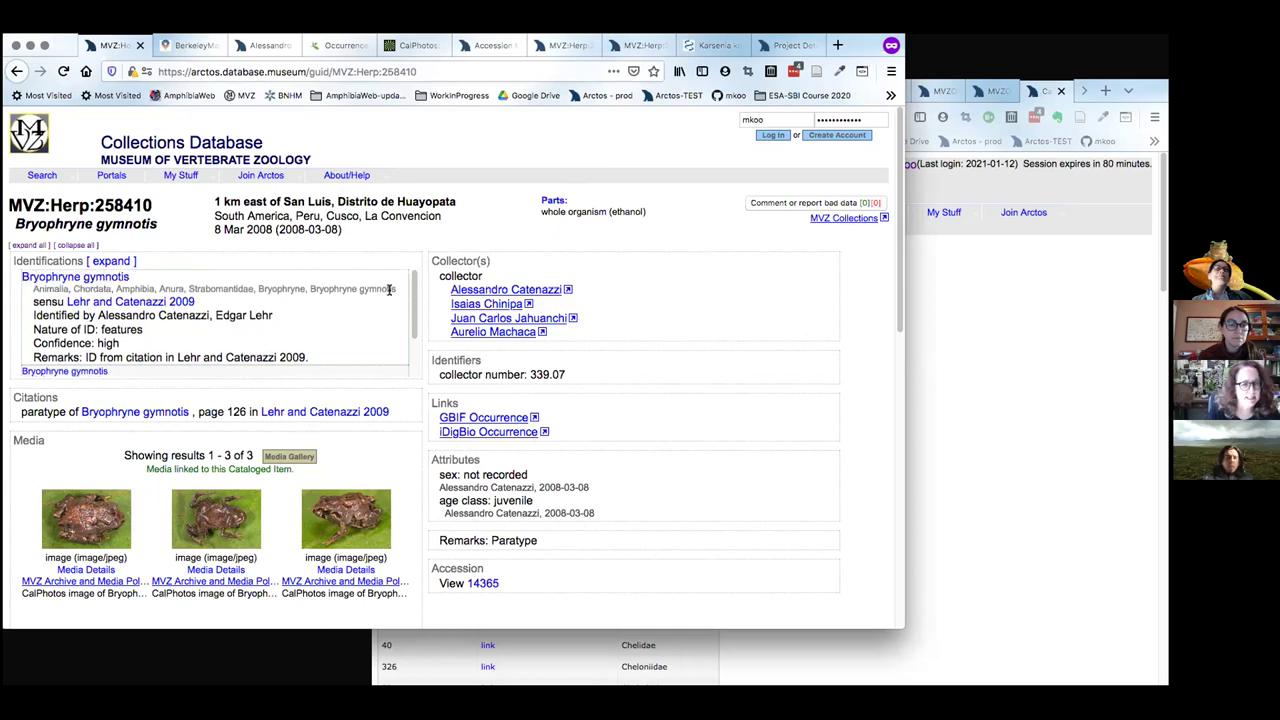
scroll(389, 290, down, 2)
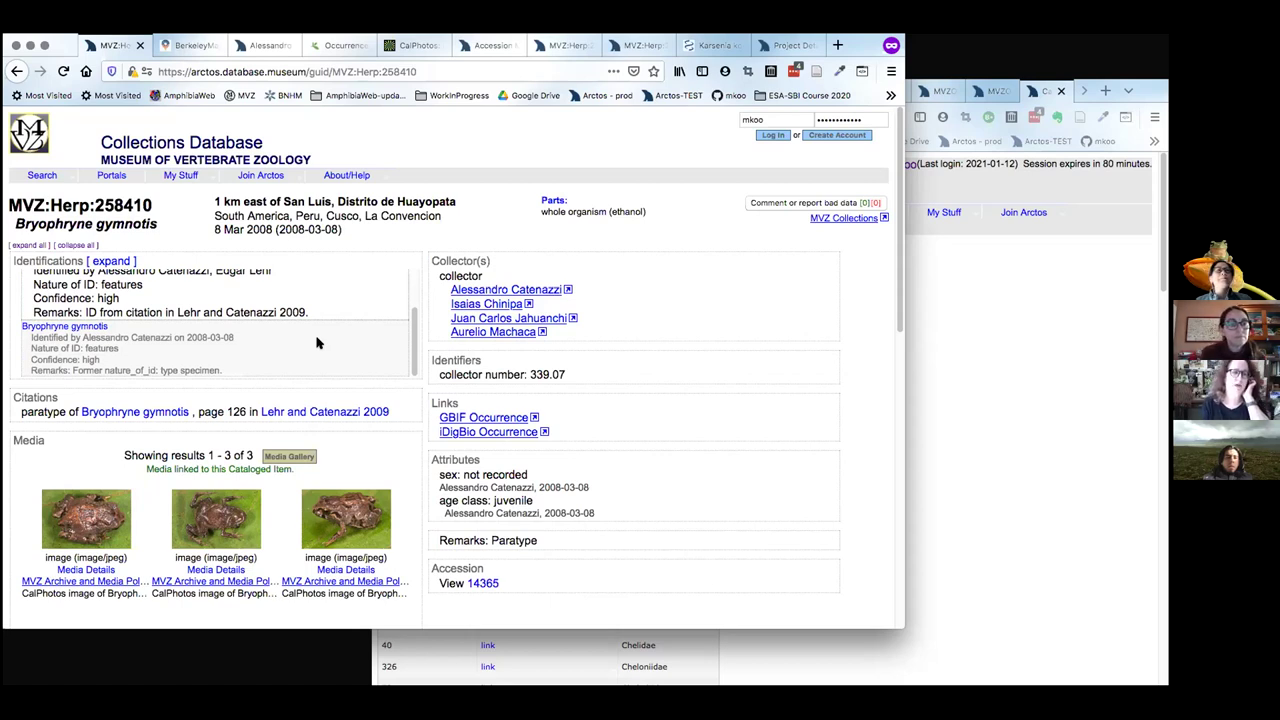
scroll(316, 344, up, 3)
scroll(316, 344, down, 1)
scroll(316, 344, up, 1)
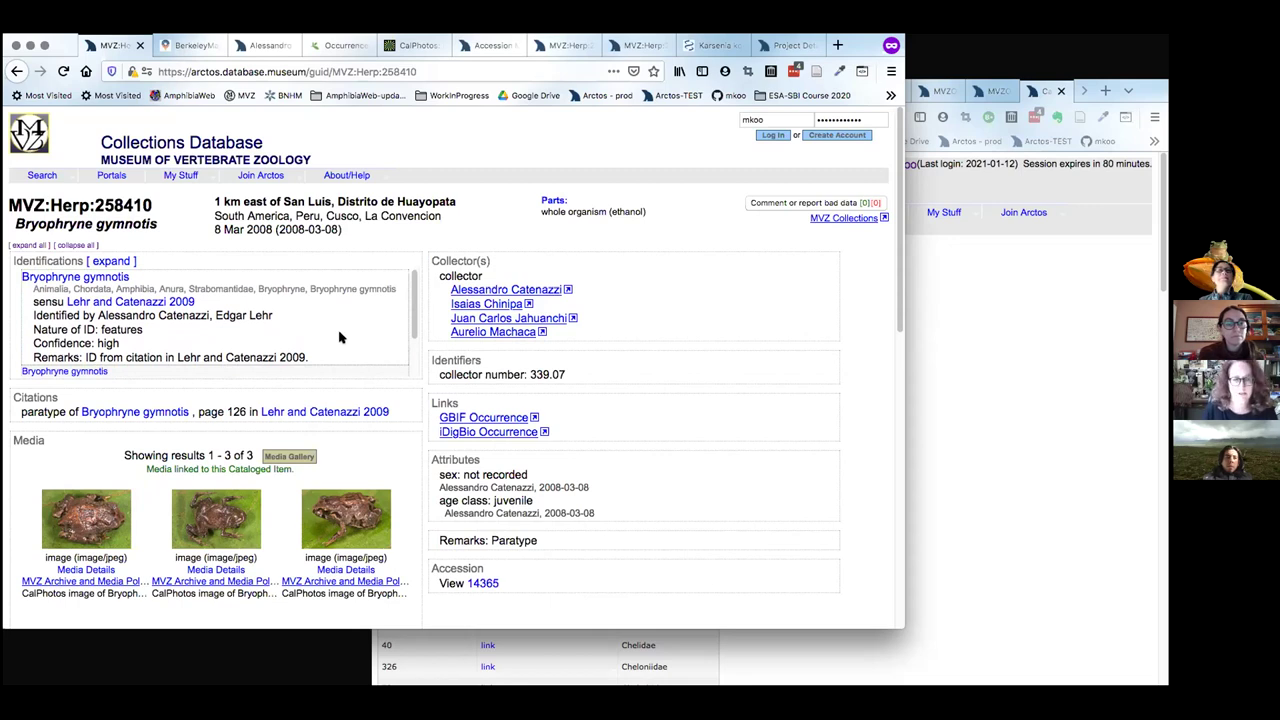
scroll(339, 337, down, 3)
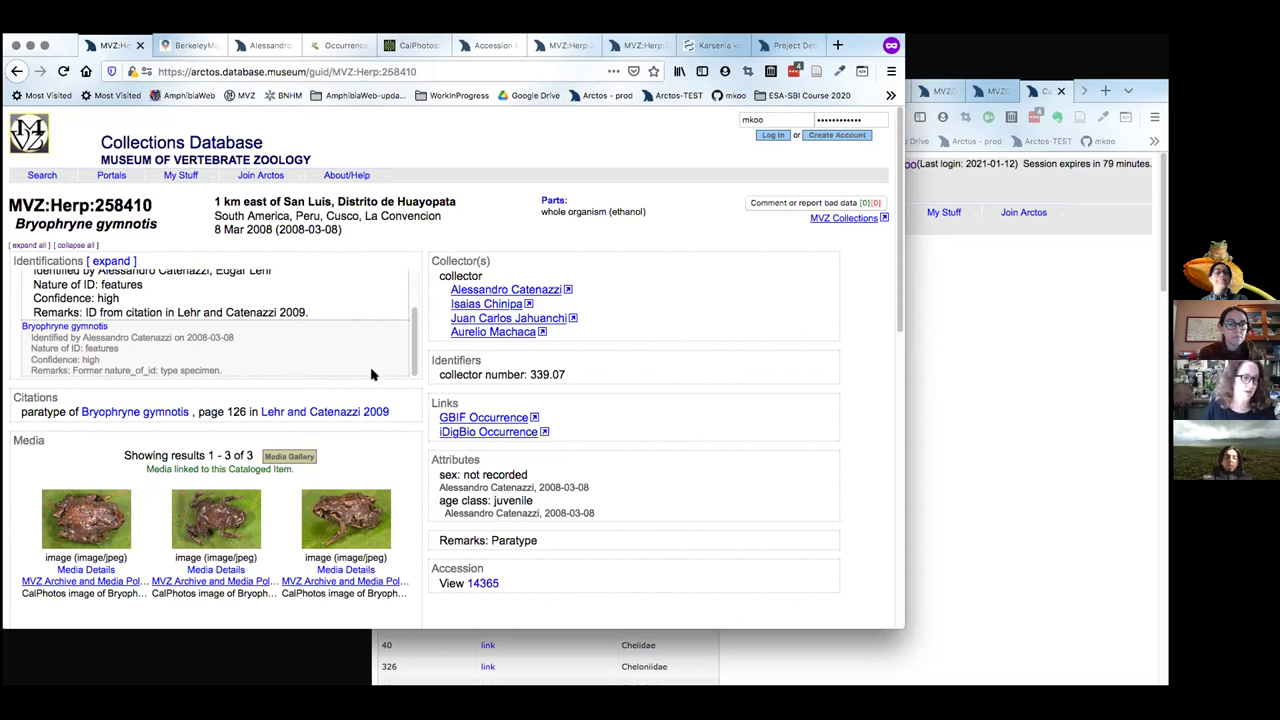
Review the specimen's citation and show all of its identifications in full alongside the collector and attribute details.
scroll(362, 397, down, 2)
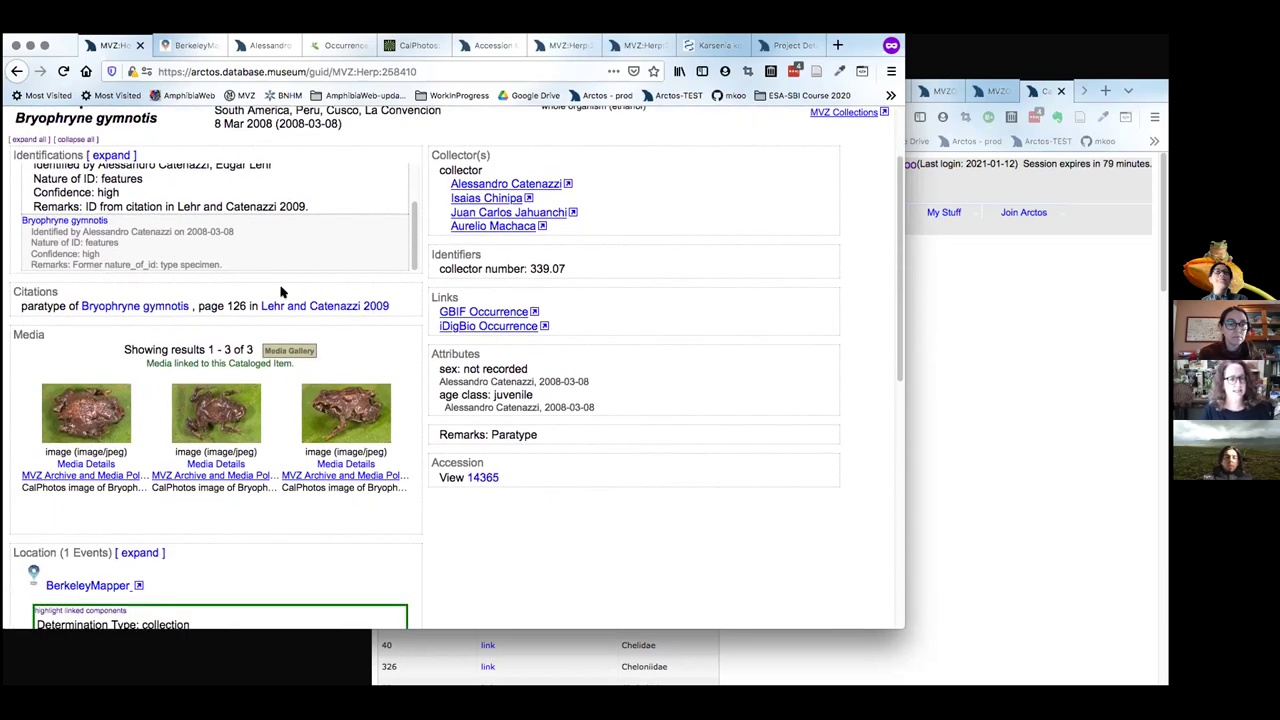
scroll(361, 296, down, 1)
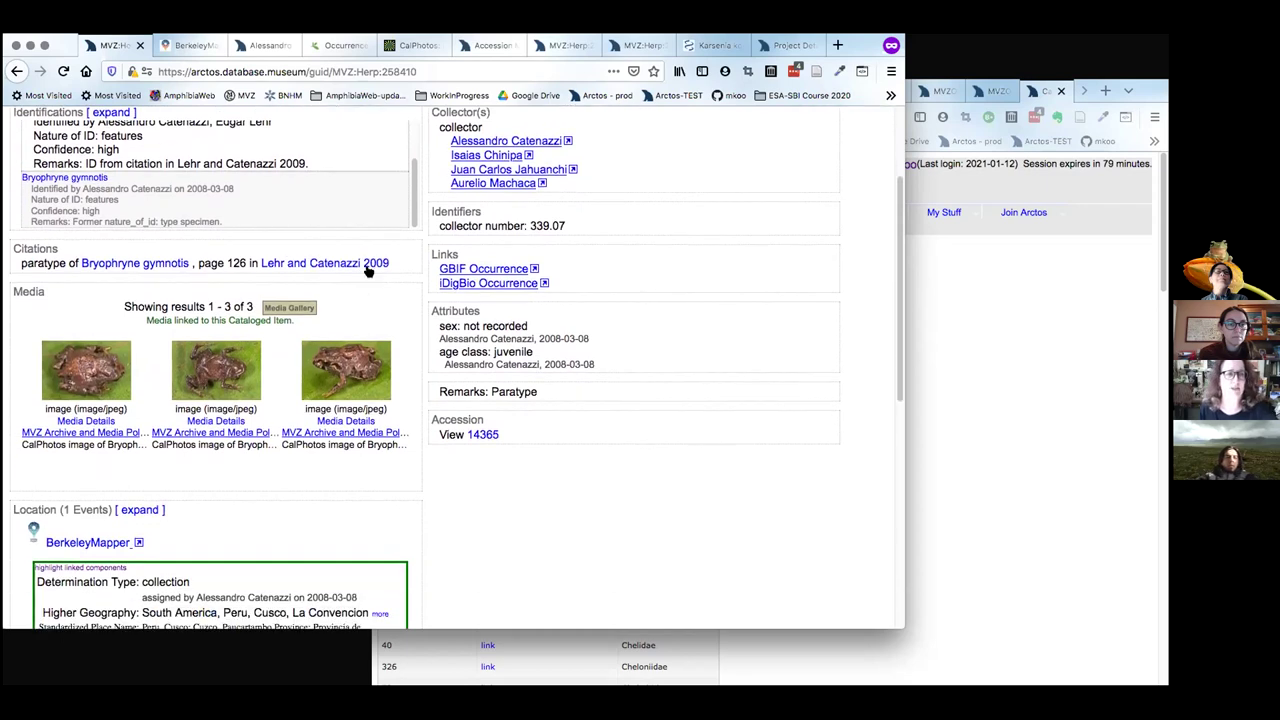
scroll(361, 296, up, 3)
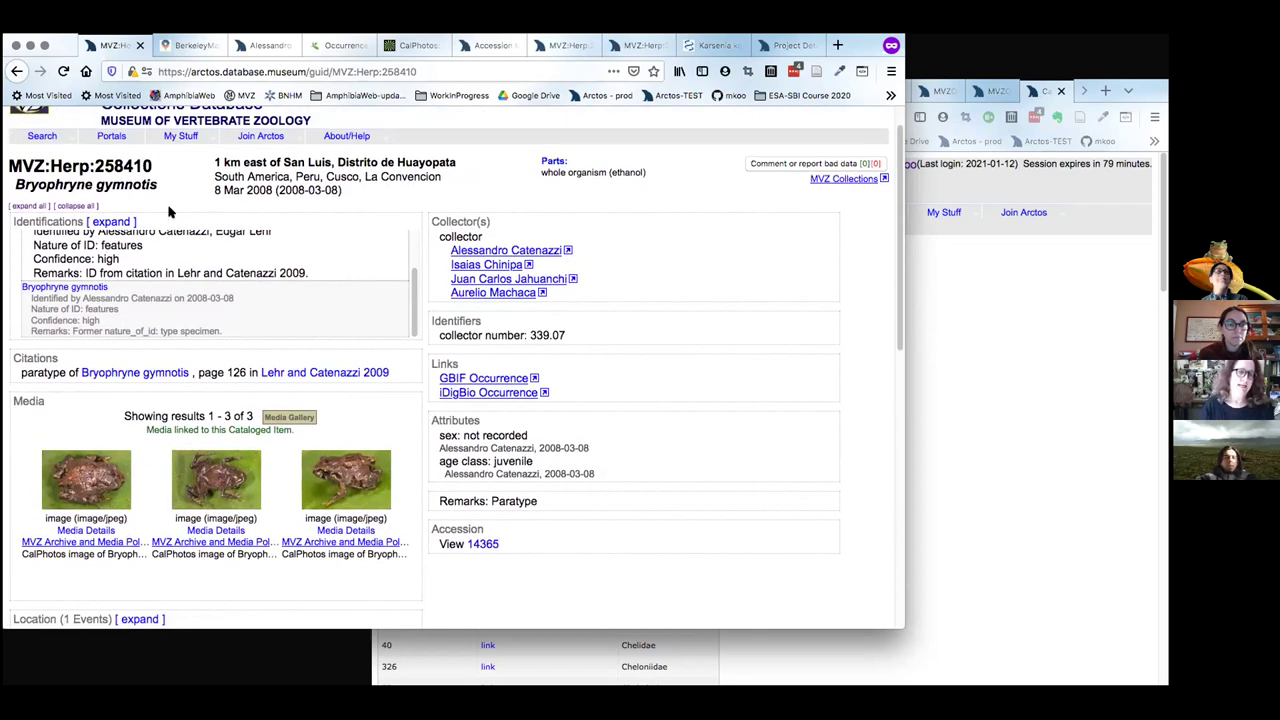
click(112, 221)
scroll(314, 293, up, 1)
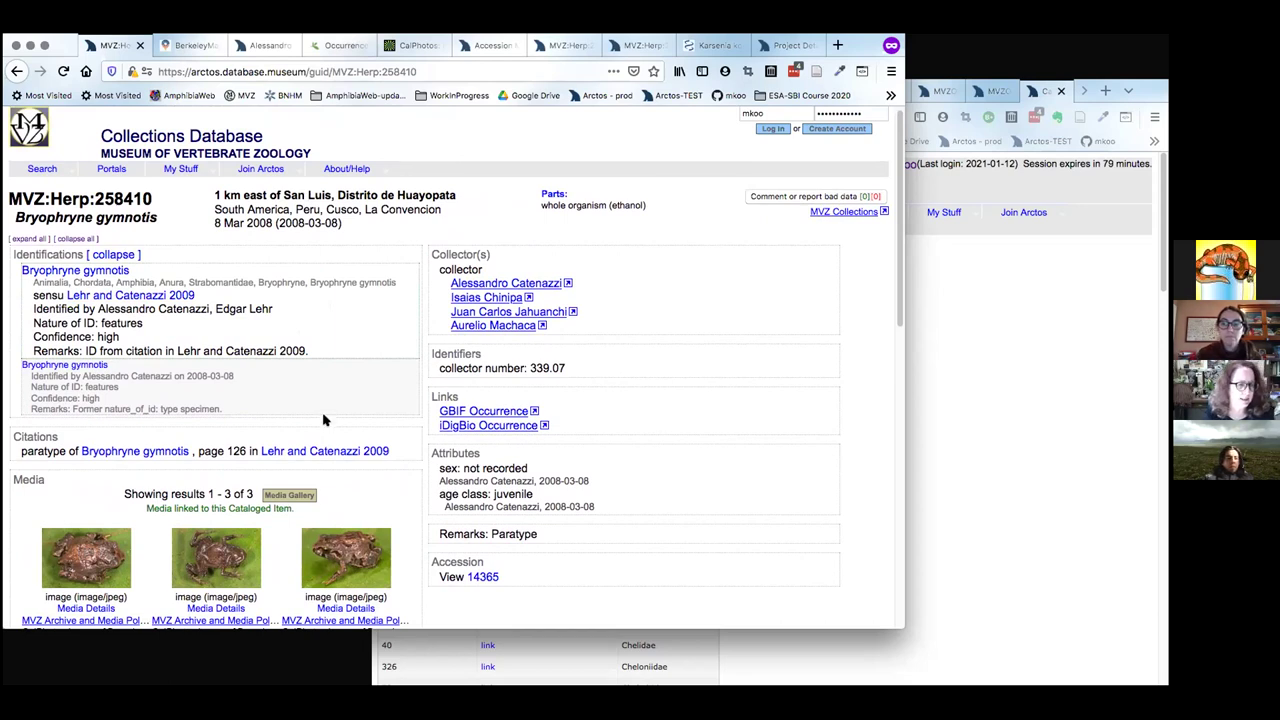
scroll(325, 425, down, 1)
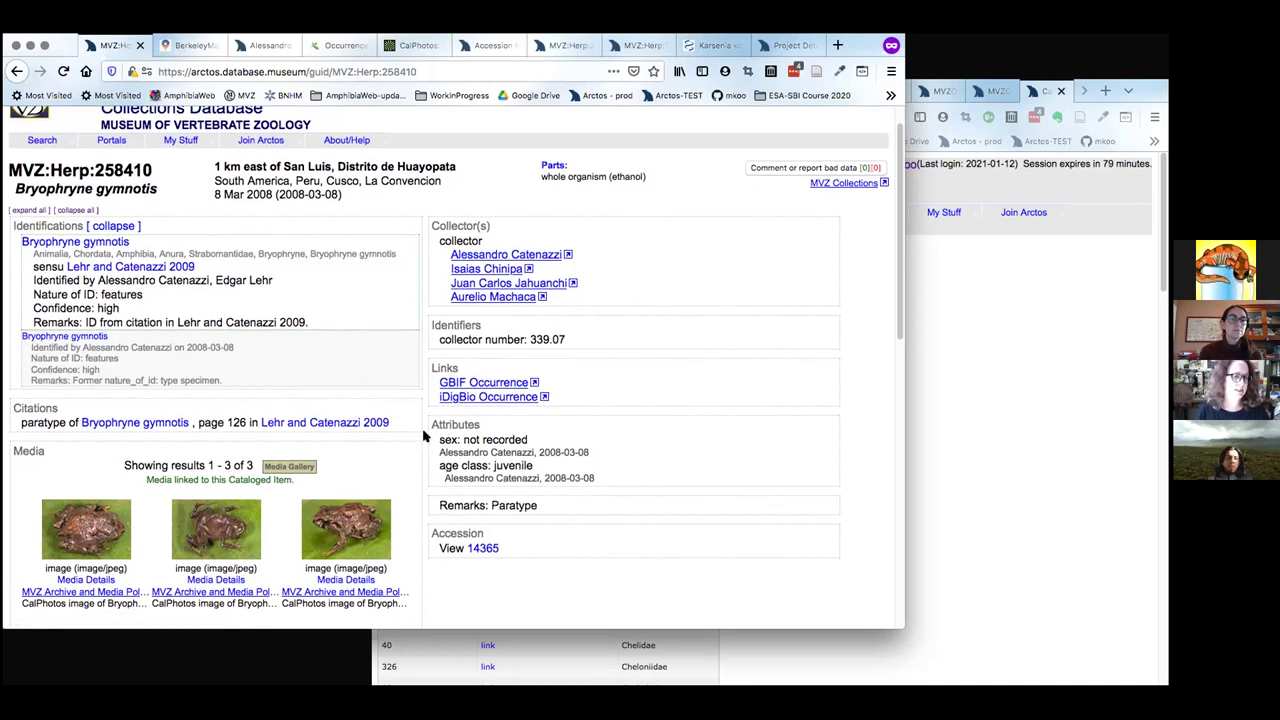
scroll(424, 450, down, 2)
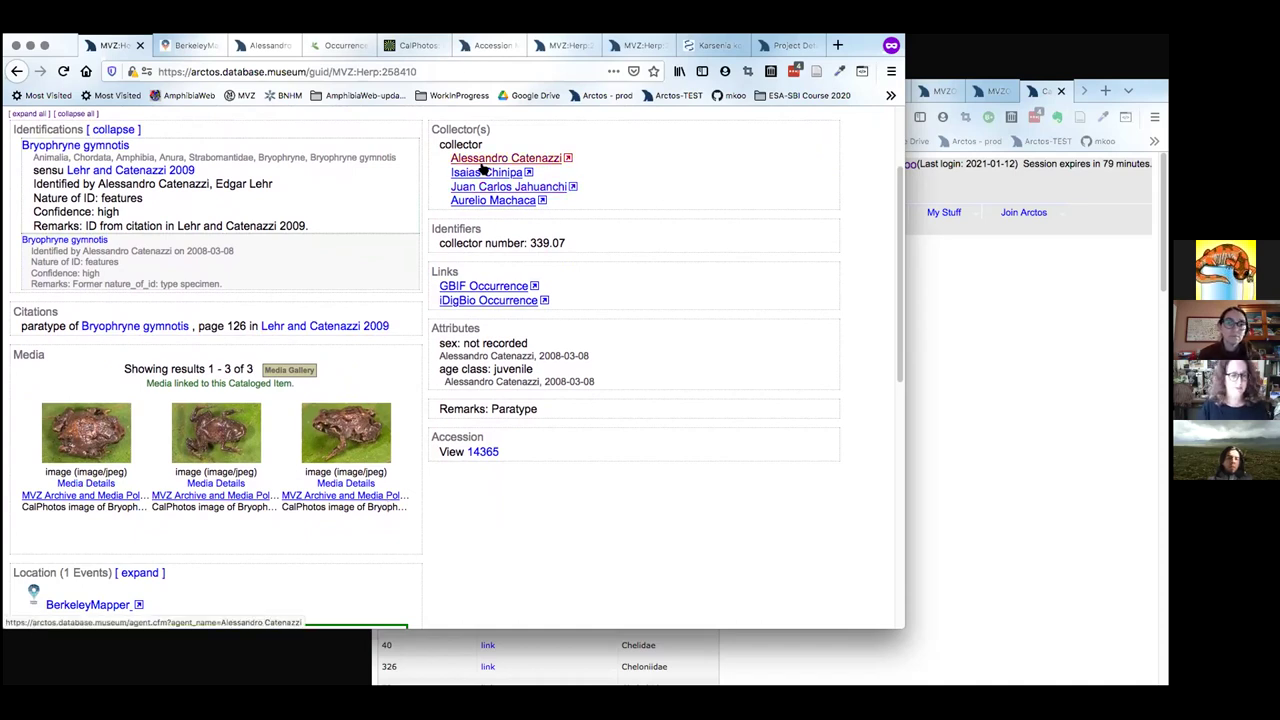
View the frog's CalPhotos image and return to the specimen record to review its media section.
click(415, 45)
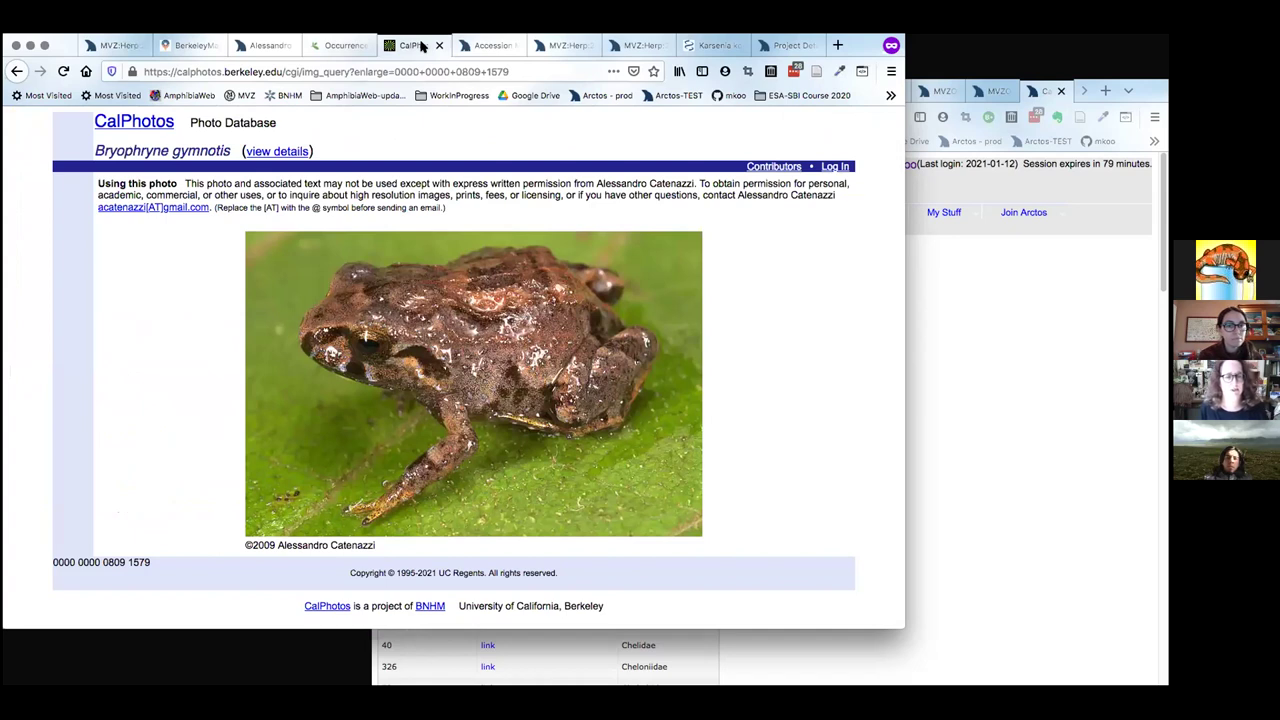
click(112, 45)
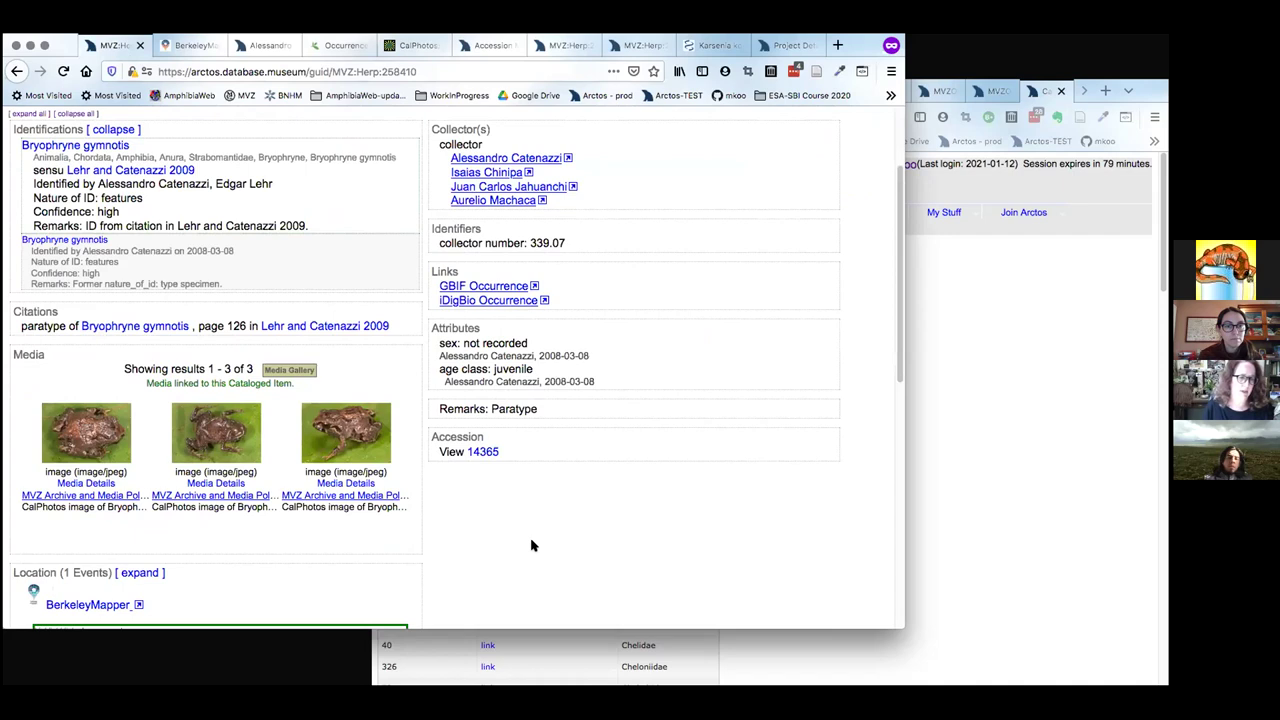
scroll(531, 545, down, 1)
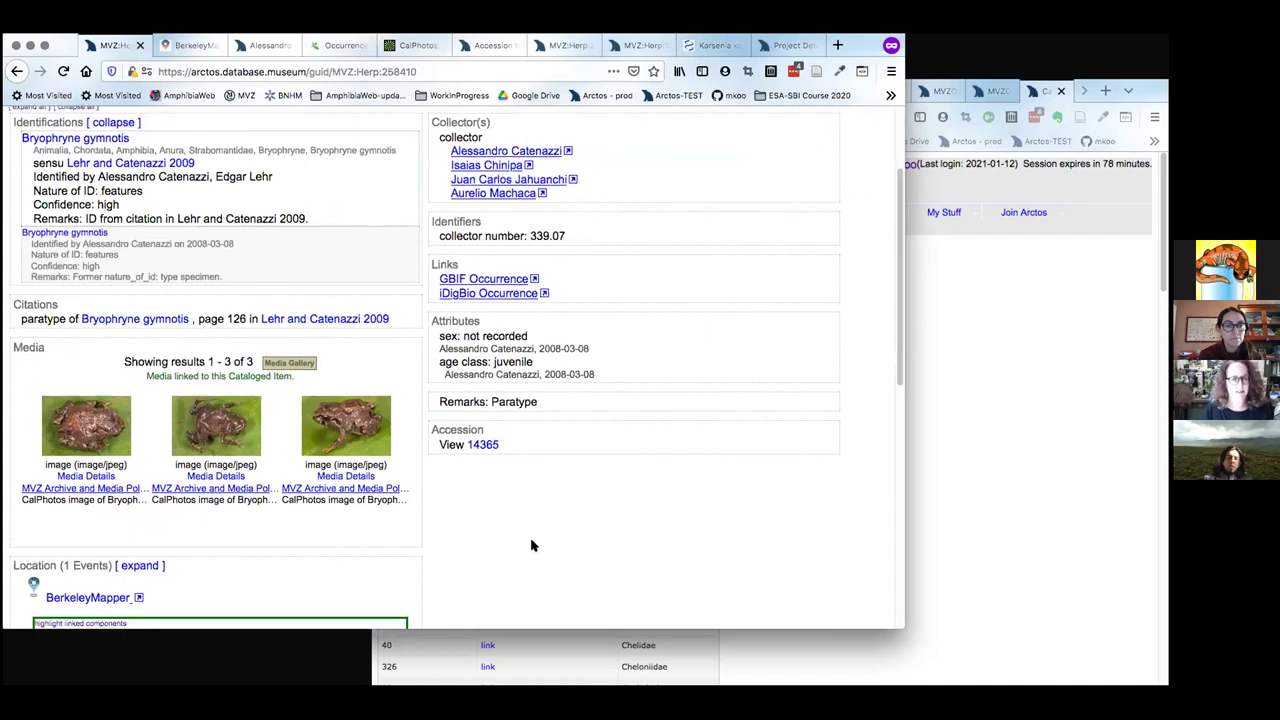
scroll(531, 545, up, 1)
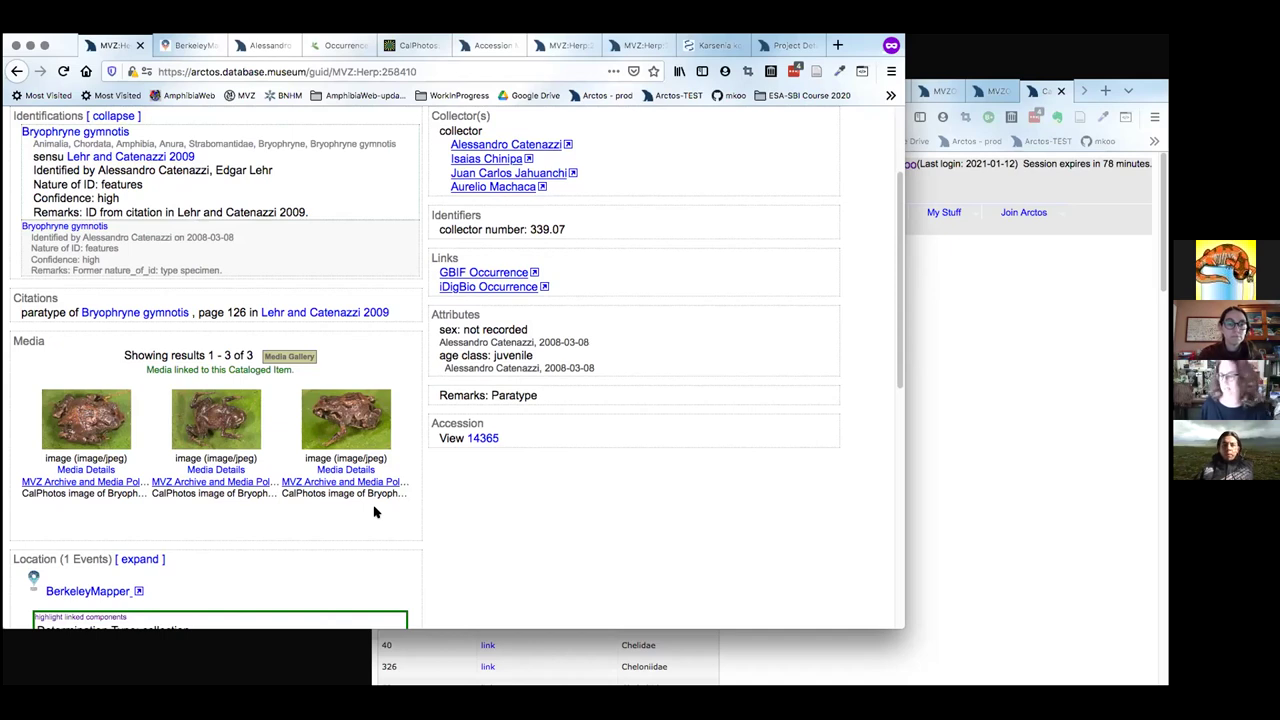
scroll(375, 512, down, 1)
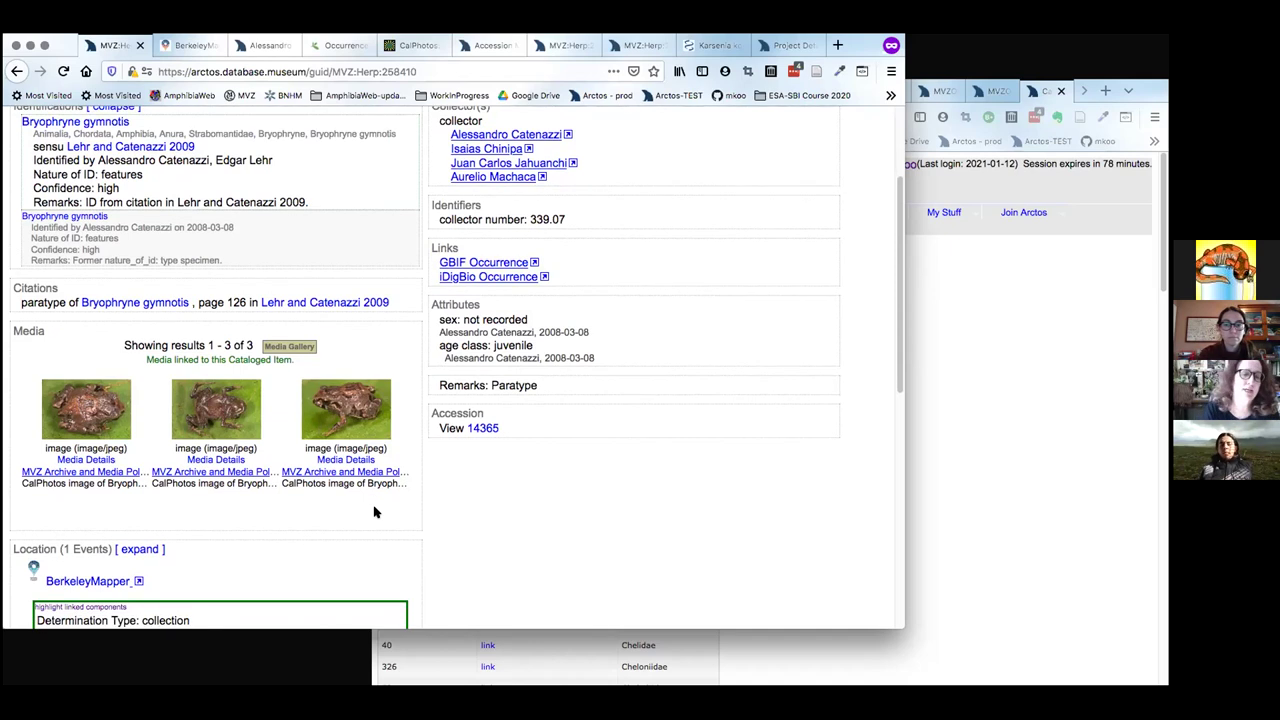
scroll(375, 512, up, 2)
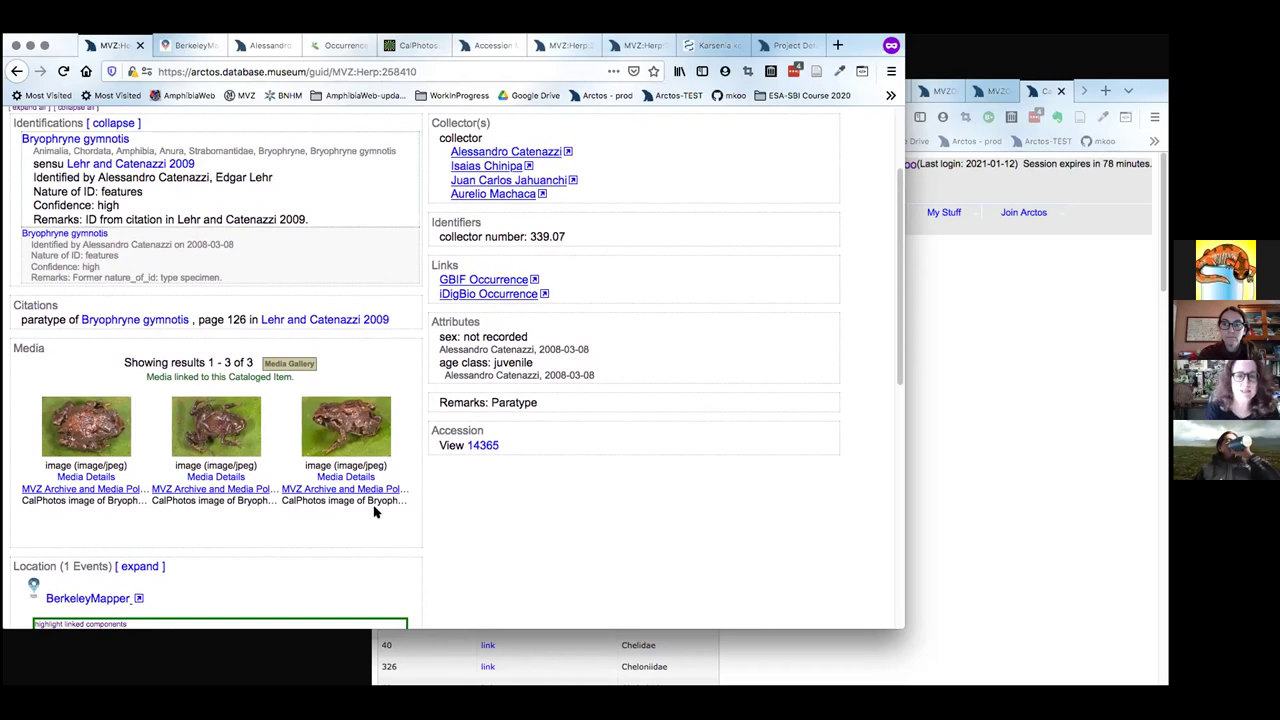
scroll(375, 512, up, 5)
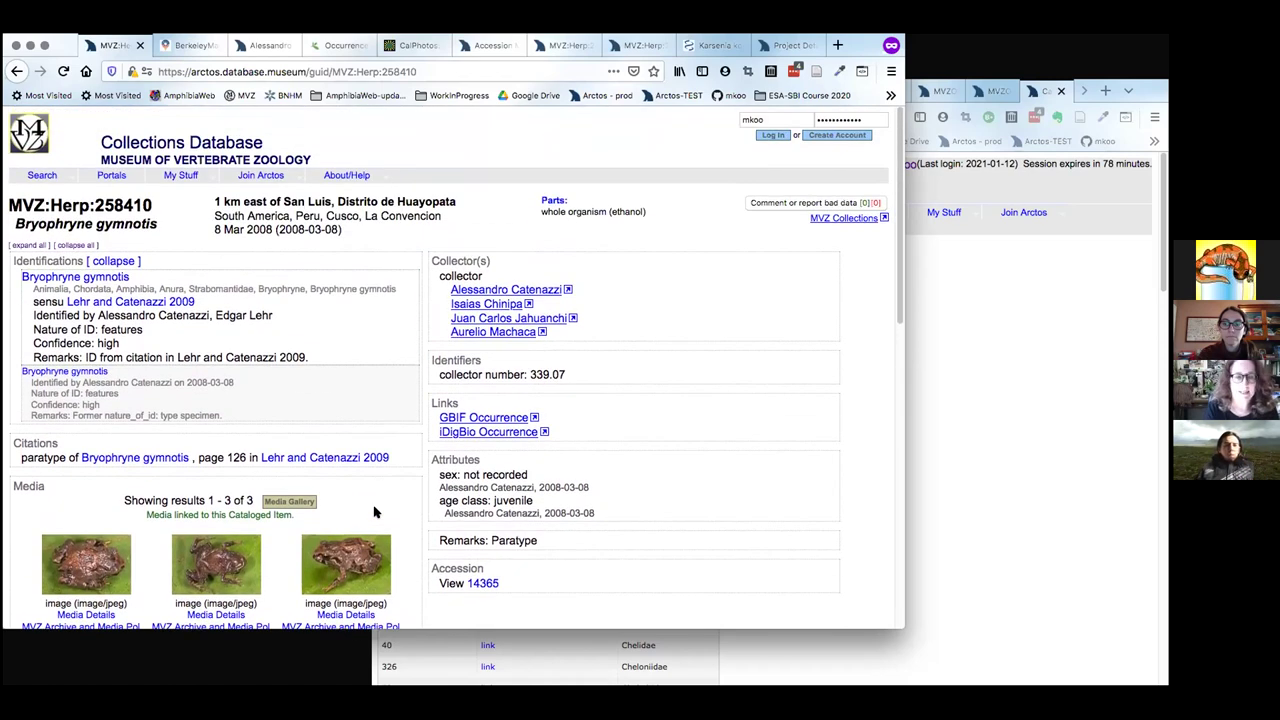
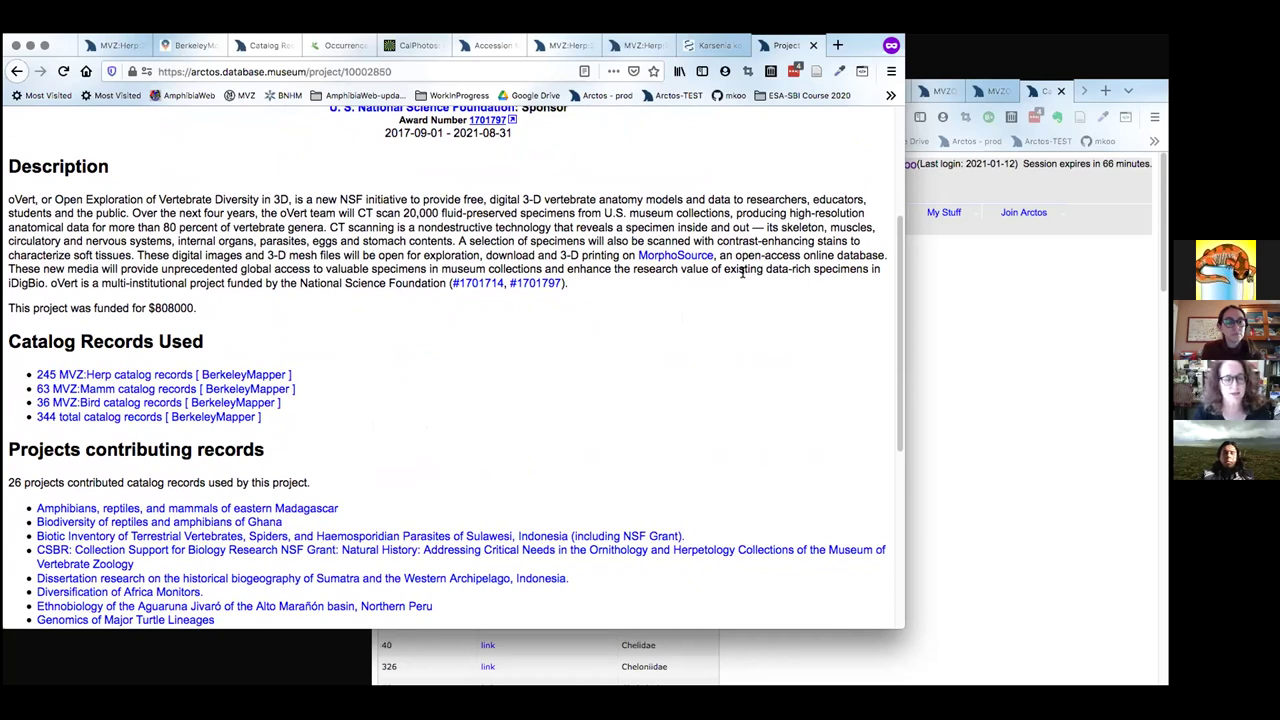
Examine the oVert project page's list of contributing projects and its catalog records used.
scroll(742, 276, down, 4)
scroll(742, 276, down, 2)
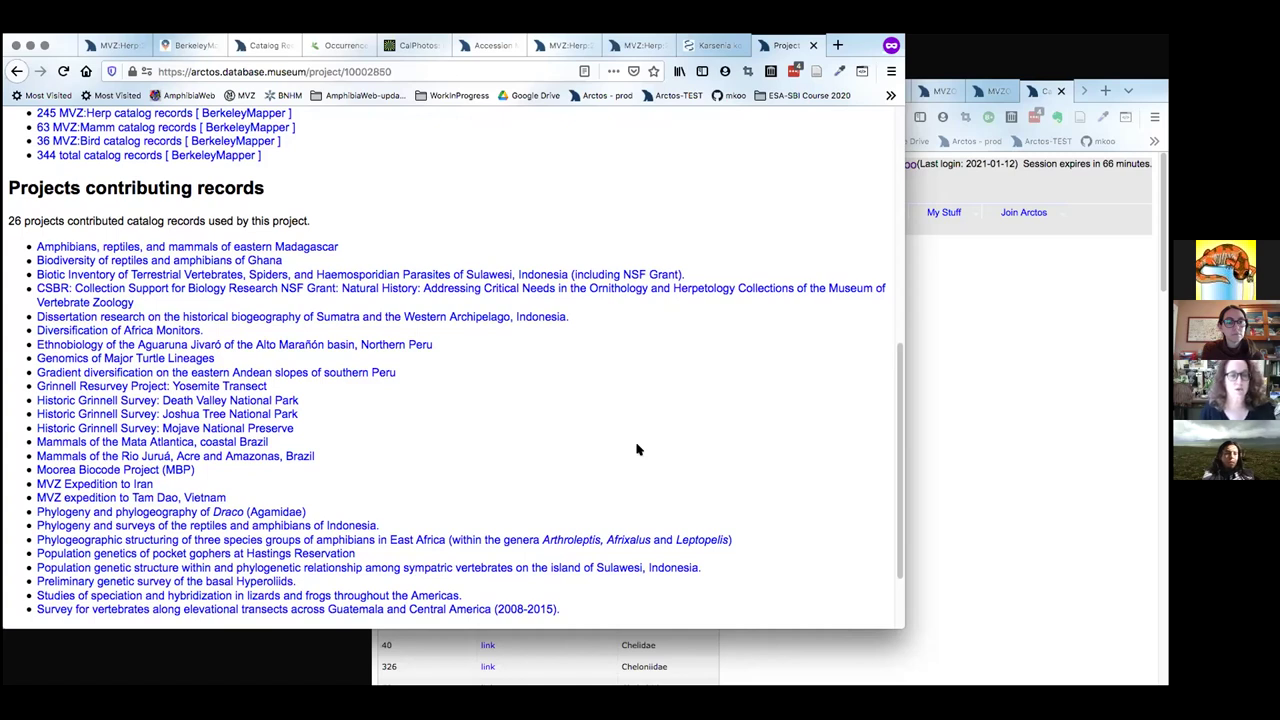
scroll(637, 450, up, 1)
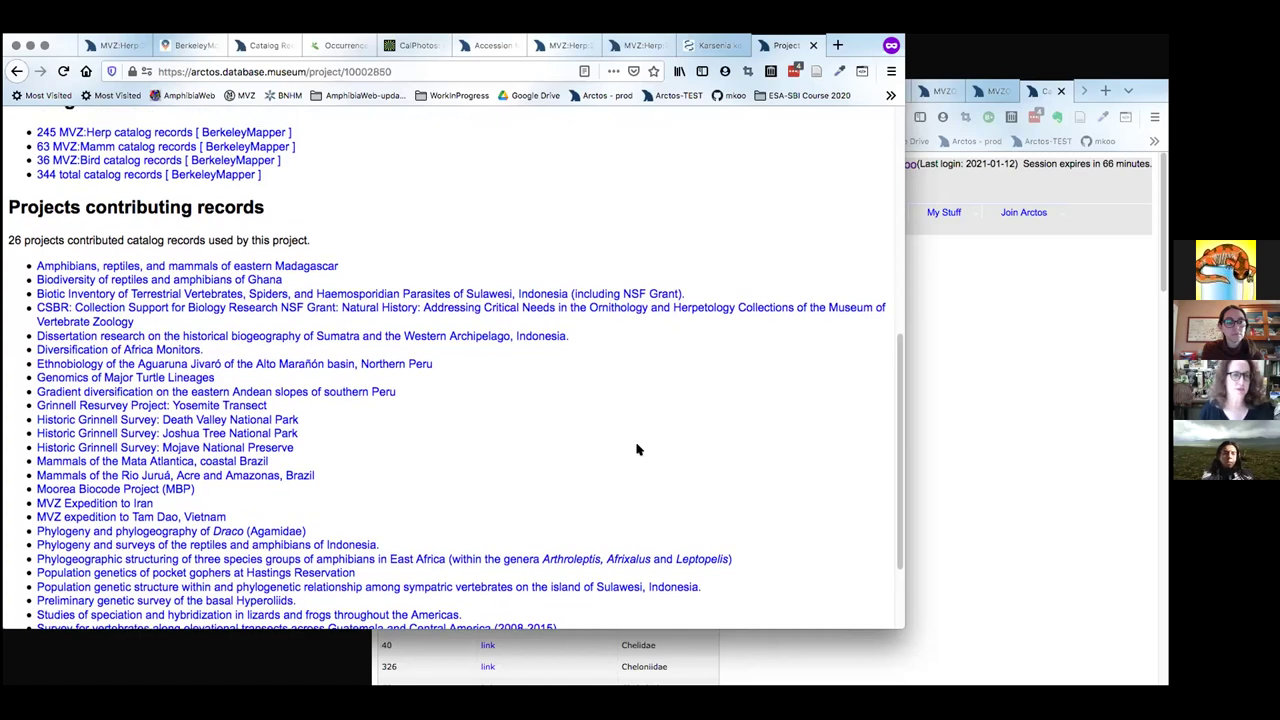
scroll(637, 450, down, 1)
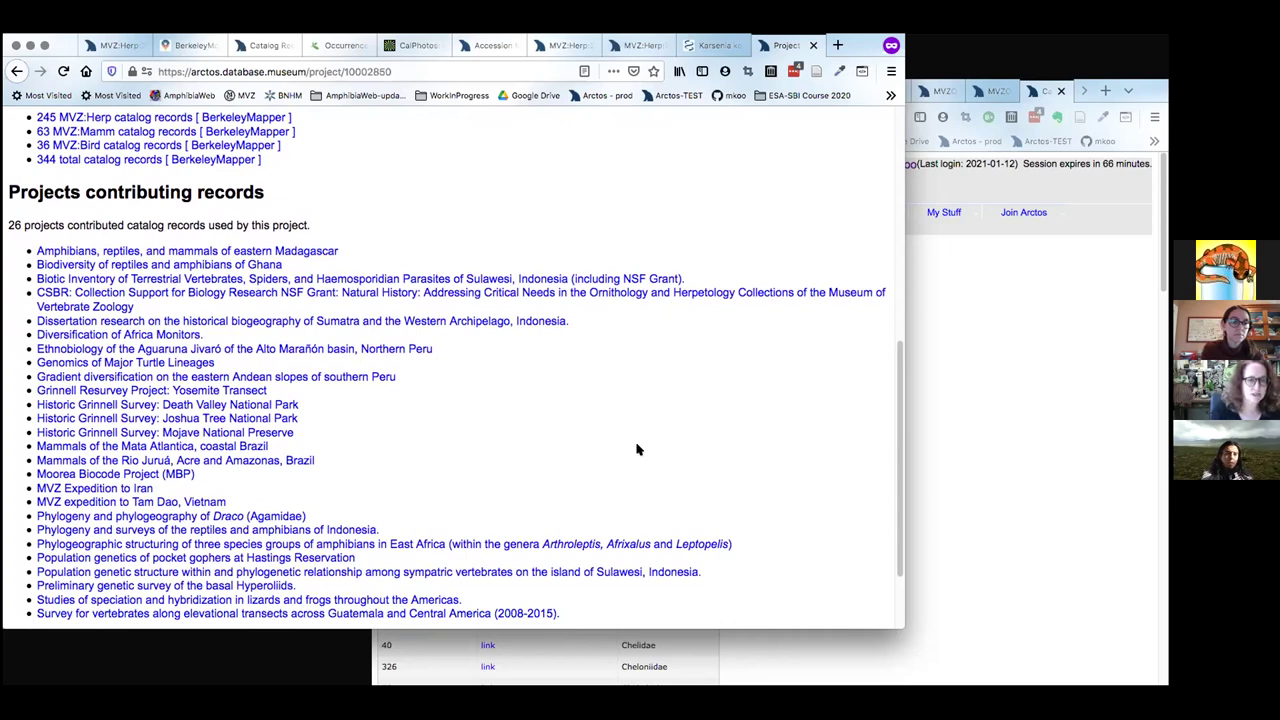
scroll(637, 450, up, 1)
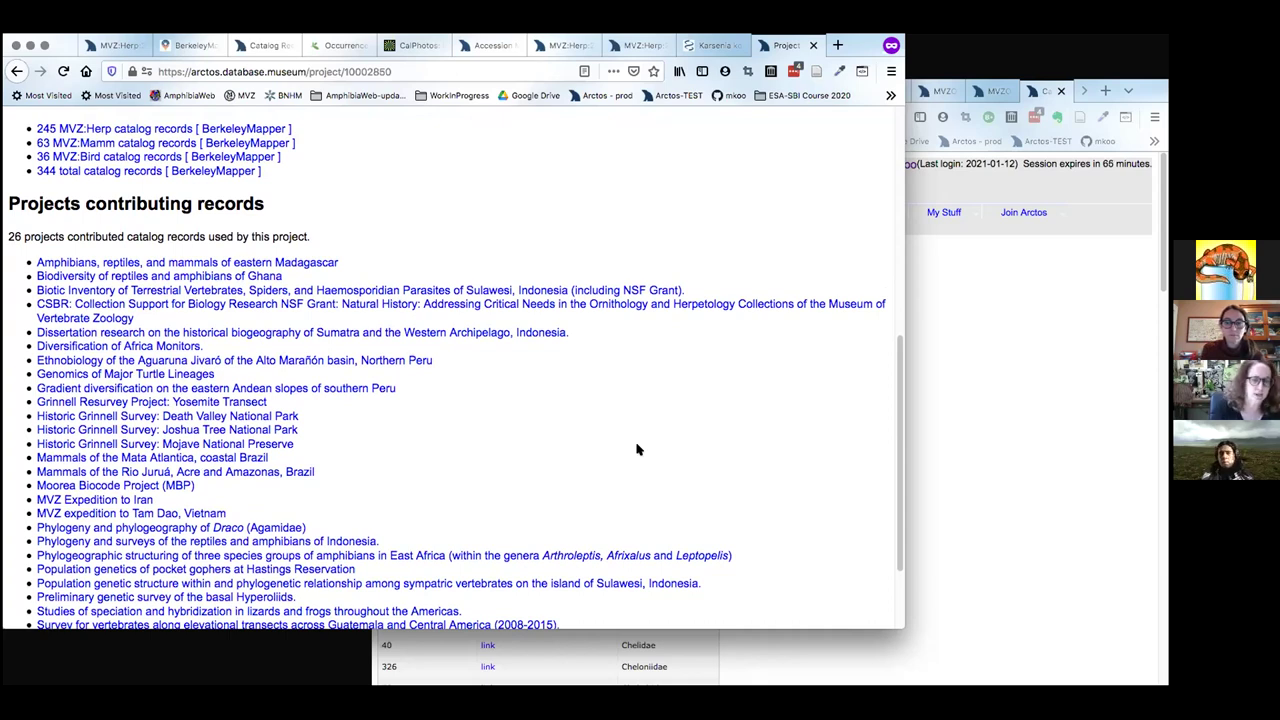
scroll(637, 450, up, 2)
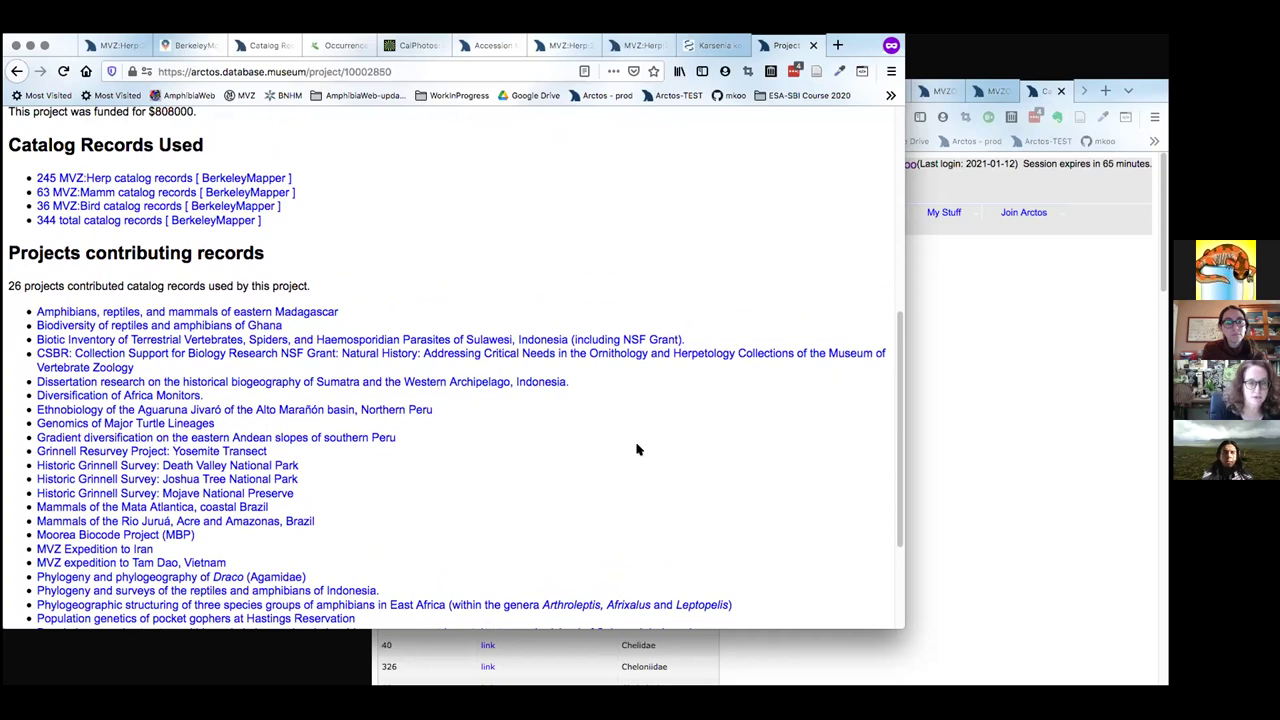
scroll(637, 450, up, 1)
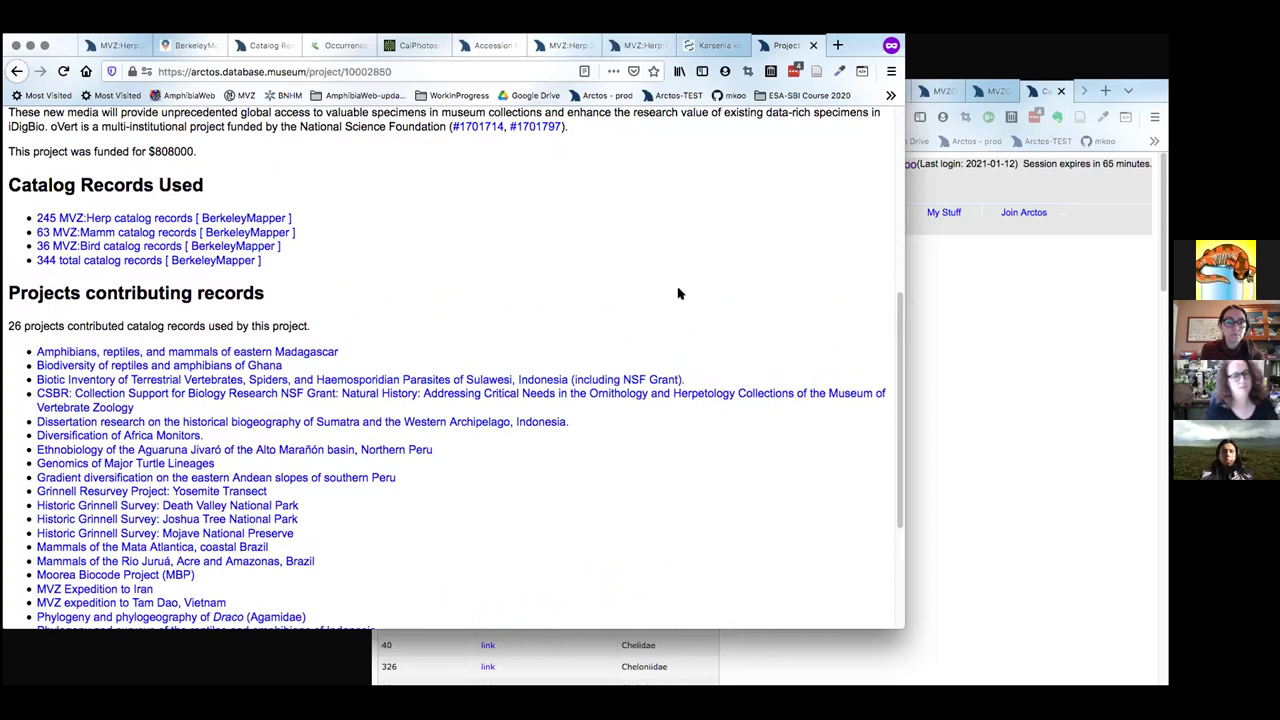
Bring up the Limnonectes larvaepartus record MVZ:Herp:255547 and review its identifications, relationships, attributes and project usage.
click(625, 48)
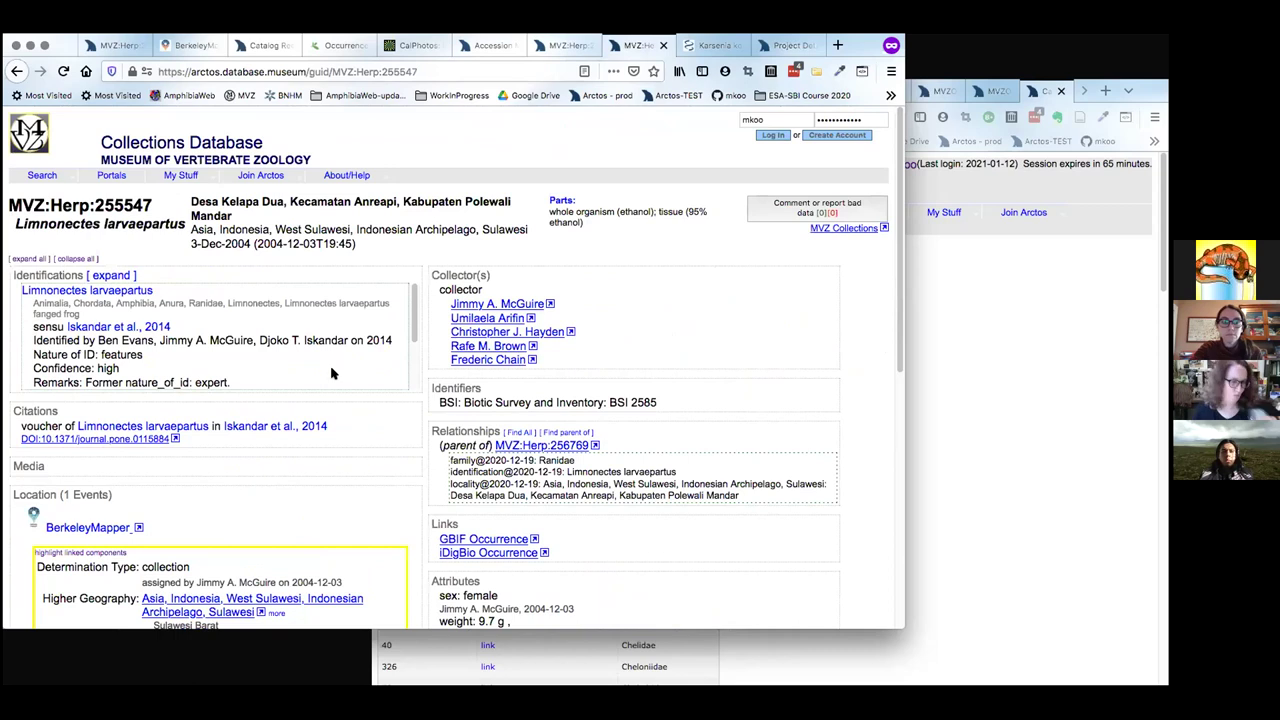
scroll(332, 371, down, 2)
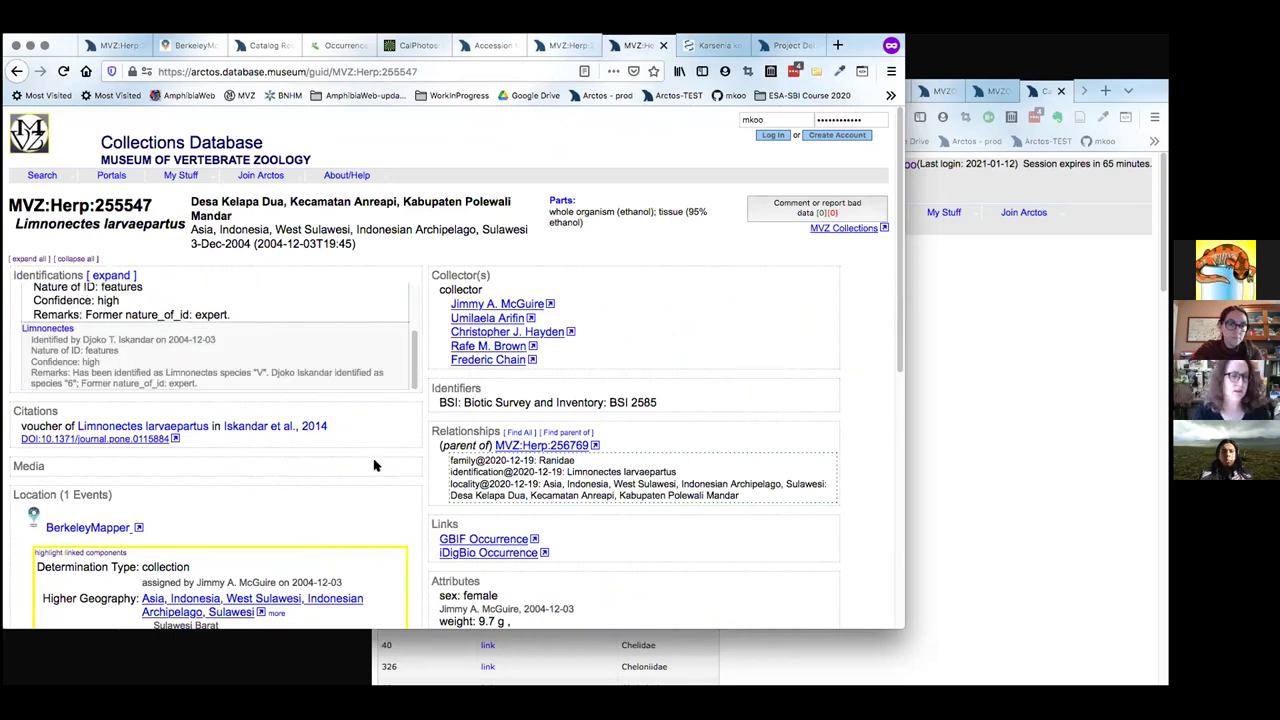
scroll(378, 463, down, 2)
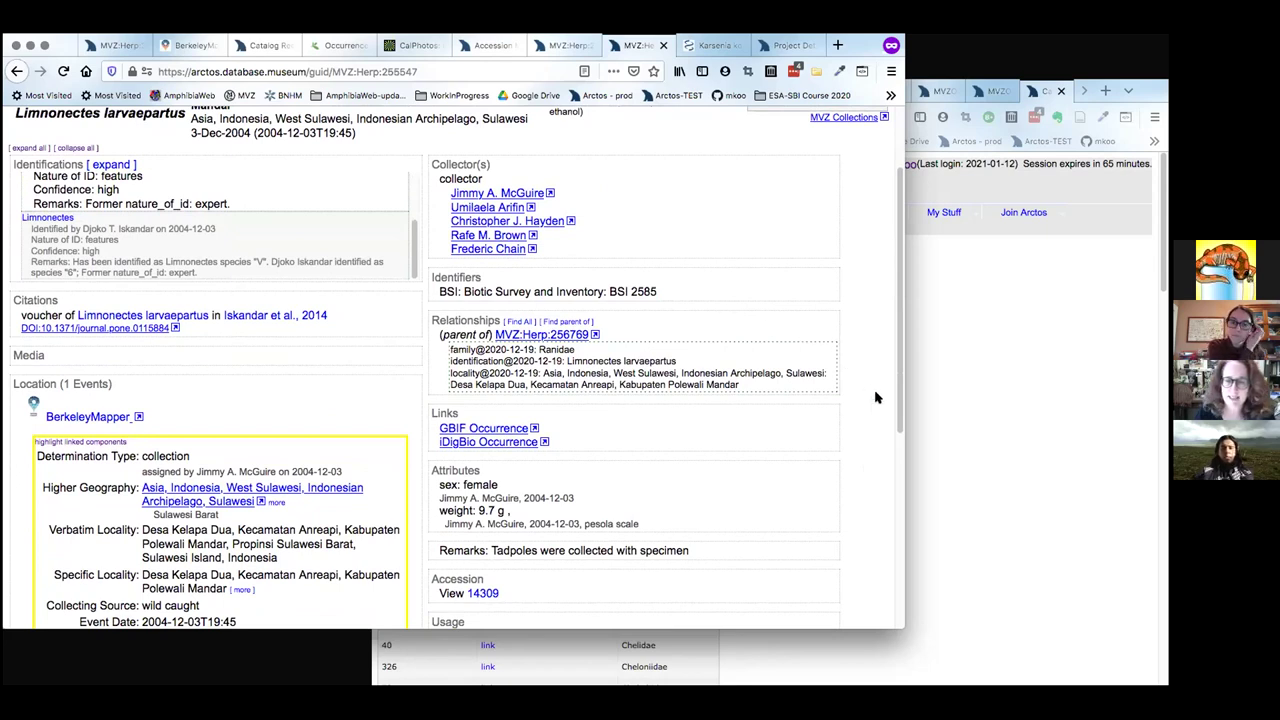
scroll(876, 397, down, 5)
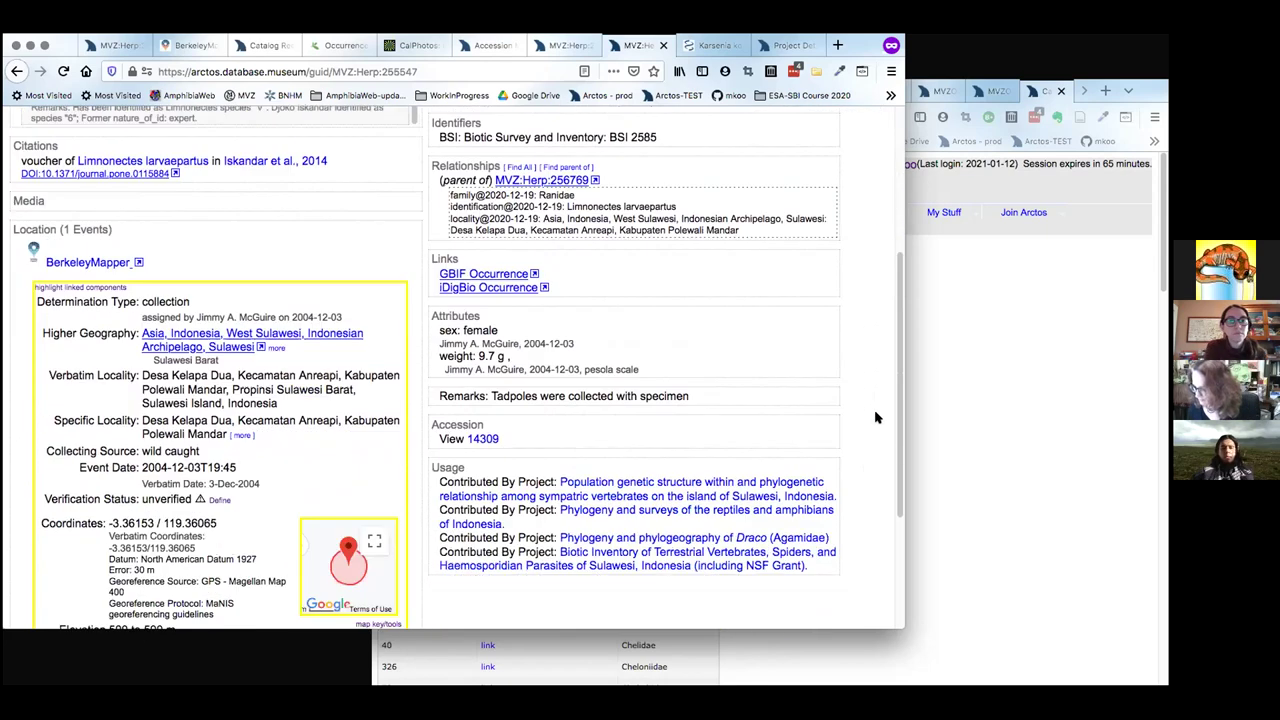
scroll(876, 417, up, 3)
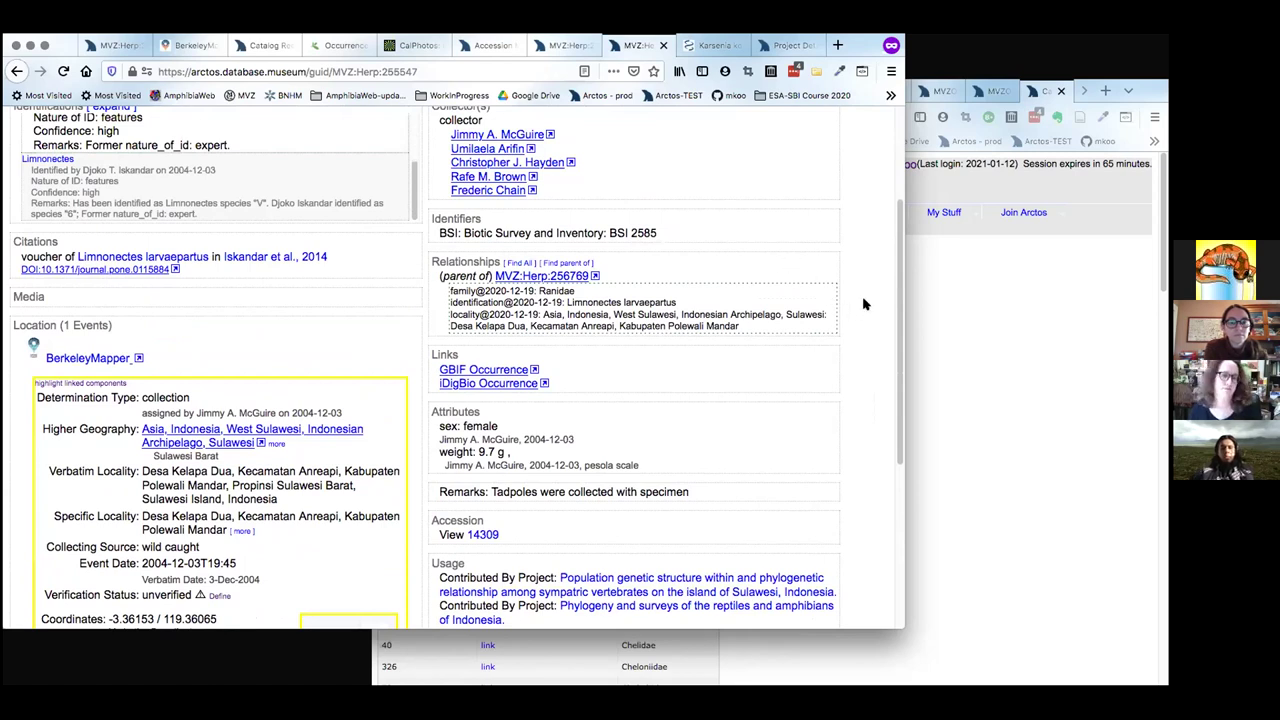
scroll(858, 308, down, 1)
Switch to the logged-in Arctos window and bring up the Paradactylodon persicus record MVZ:Herp:241494.
click(993, 325)
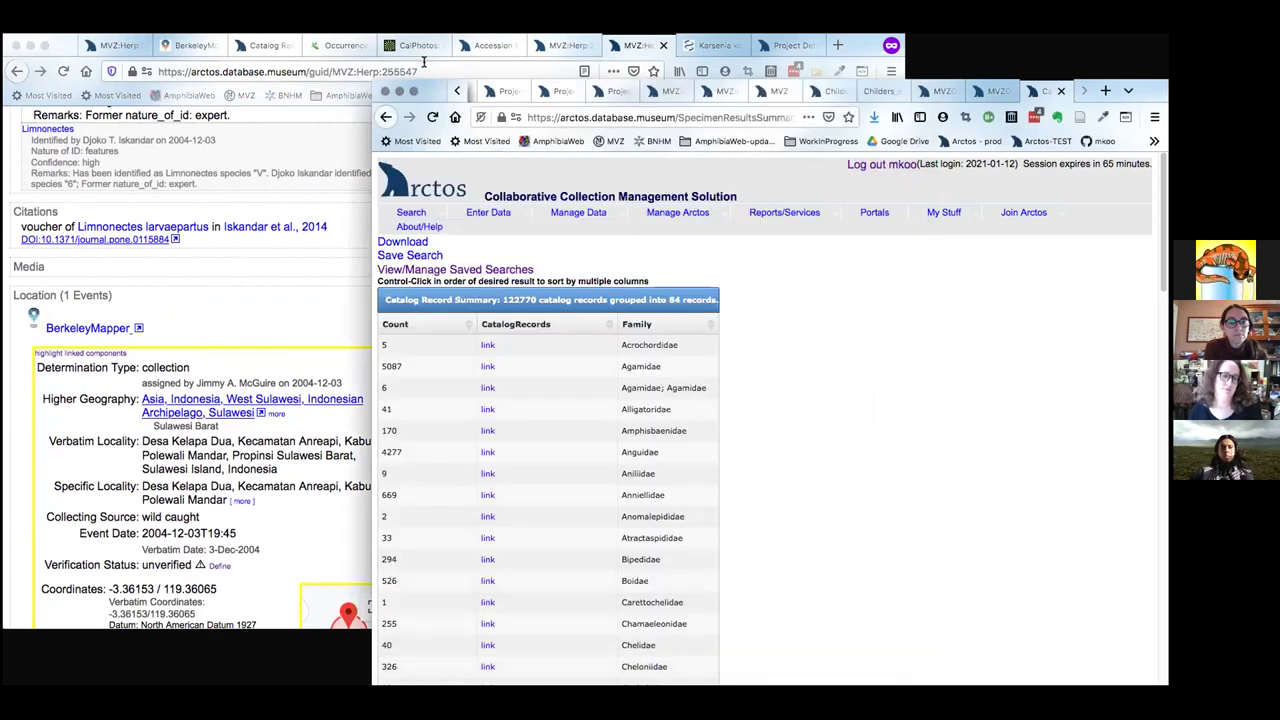
click(490, 91)
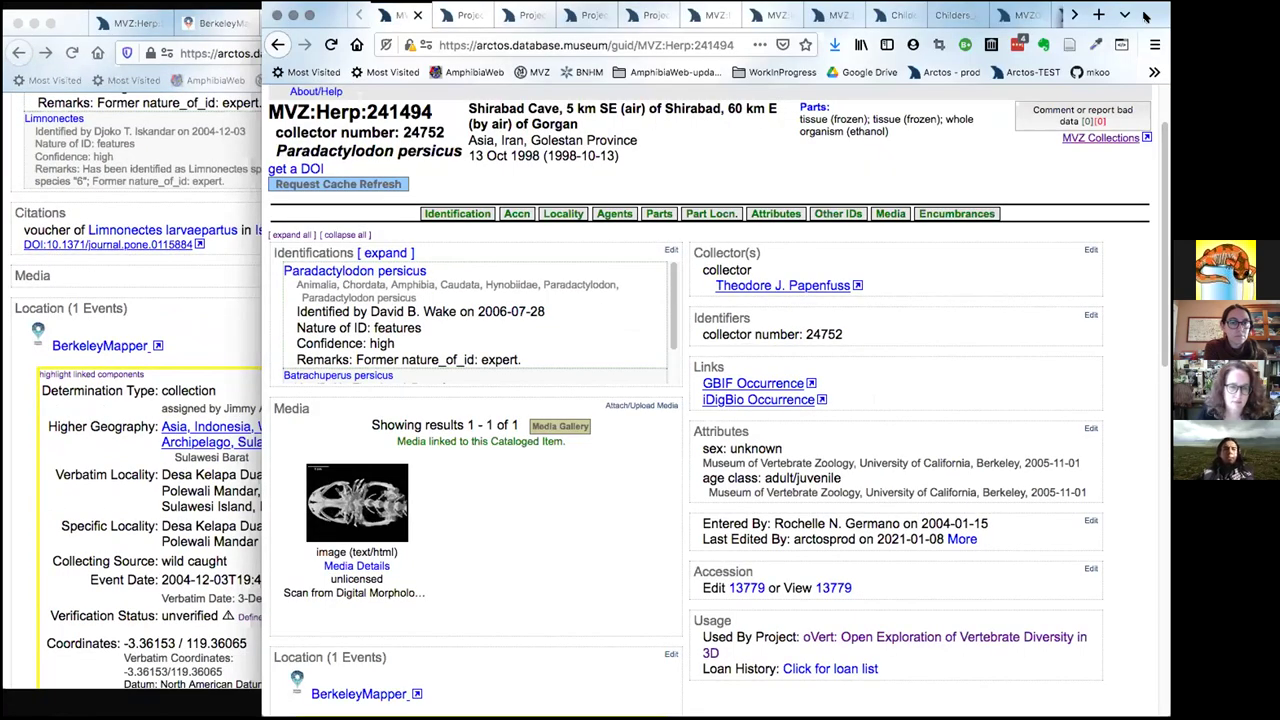
Examine the record's header, section editing options, identifications and linked CT scan media in the logged-in view.
scroll(929, 165, up, 3)
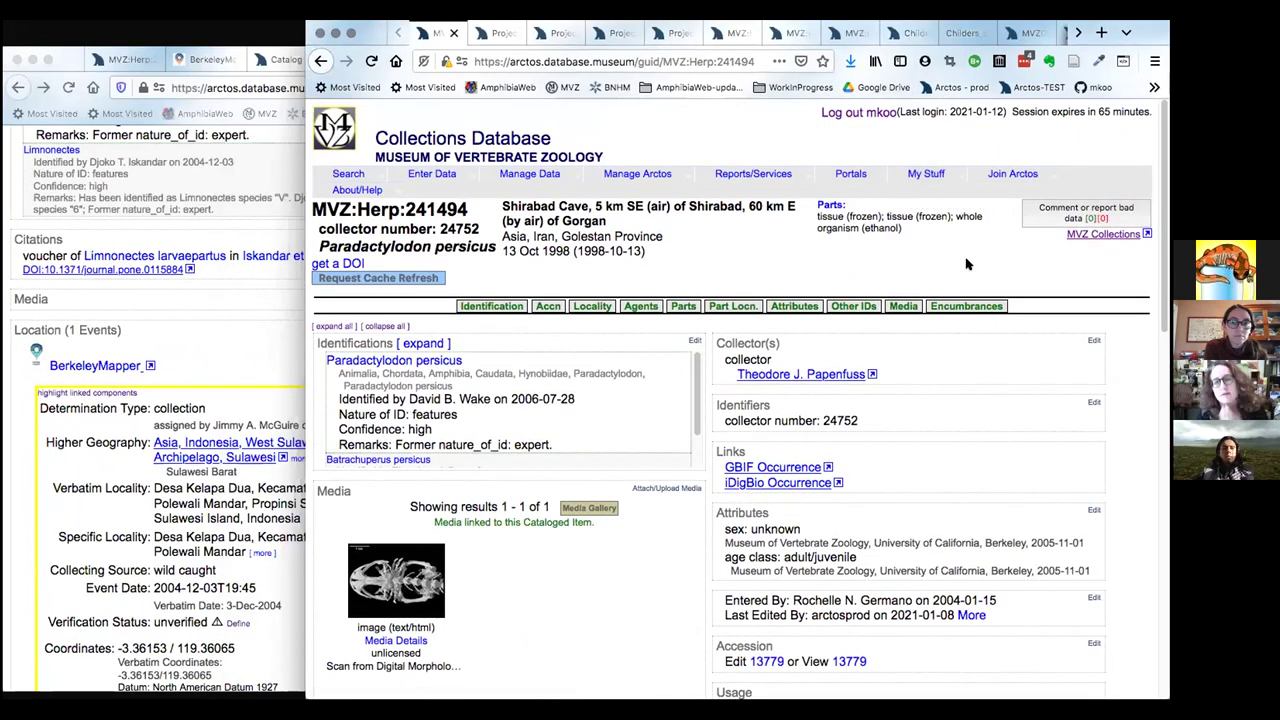
scroll(966, 264, down, 1)
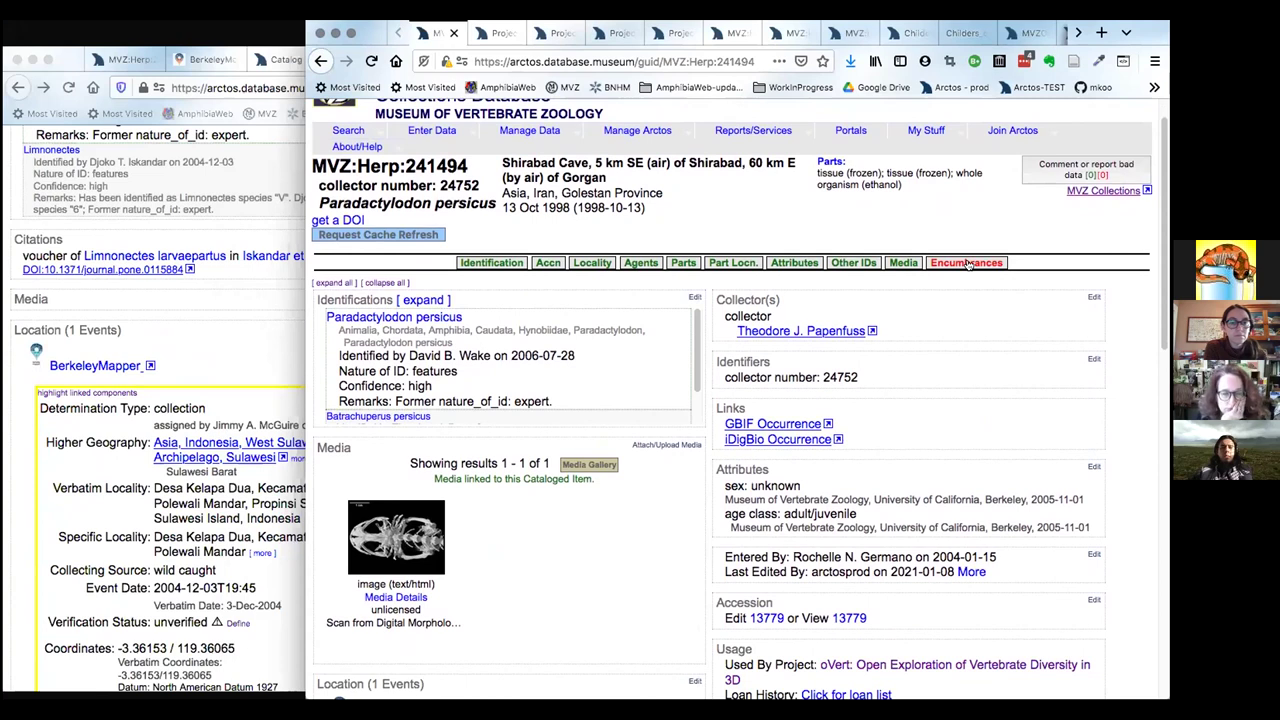
mouse_move(396, 134)
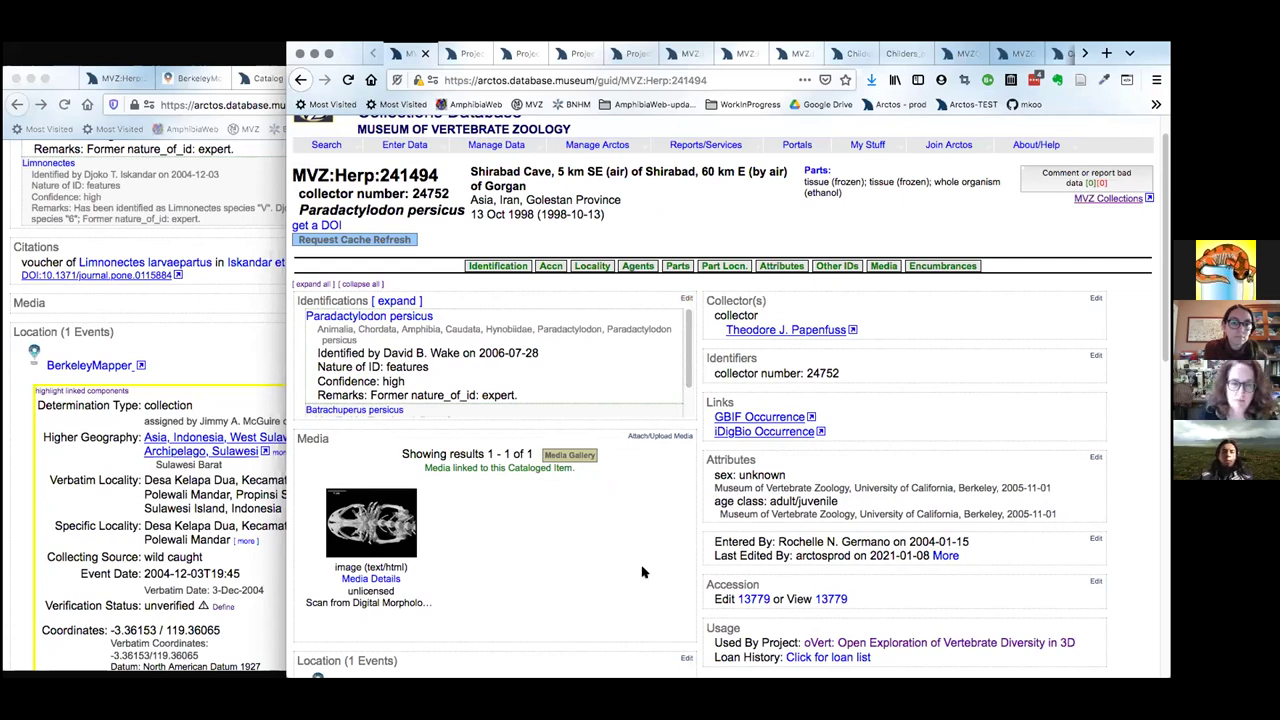
scroll(643, 572, down, 1)
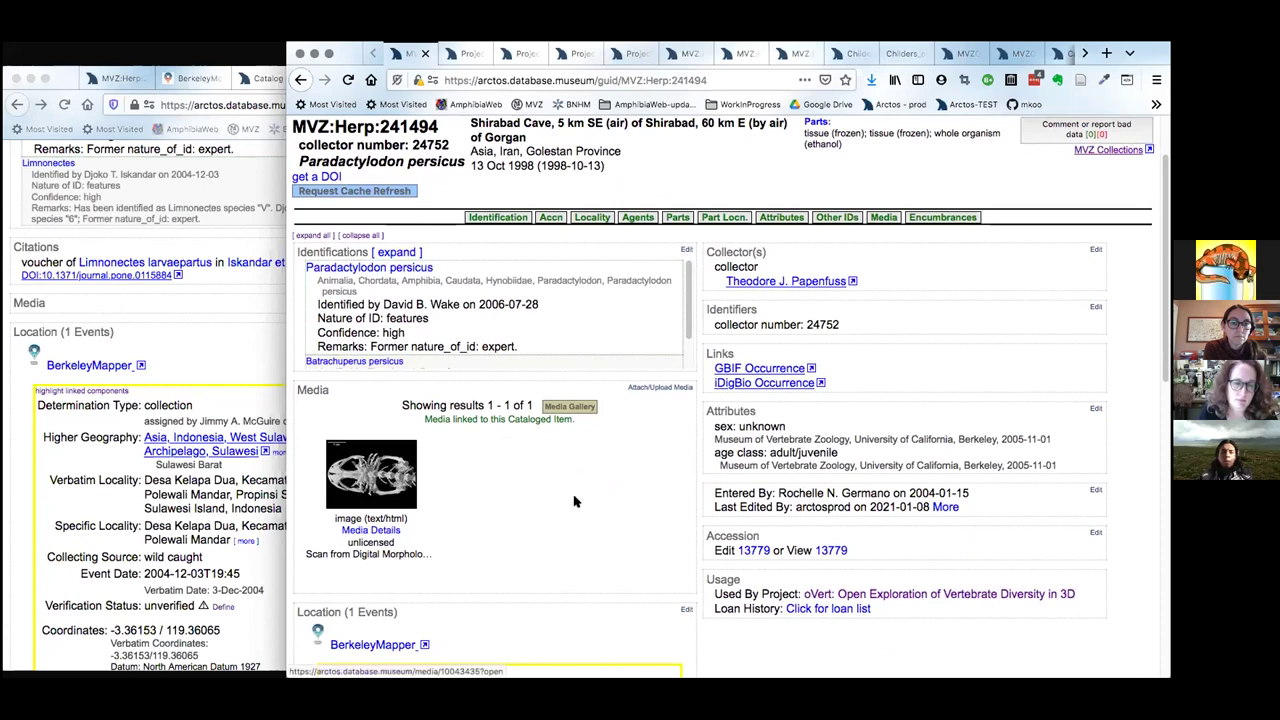
scroll(575, 500, up, 1)
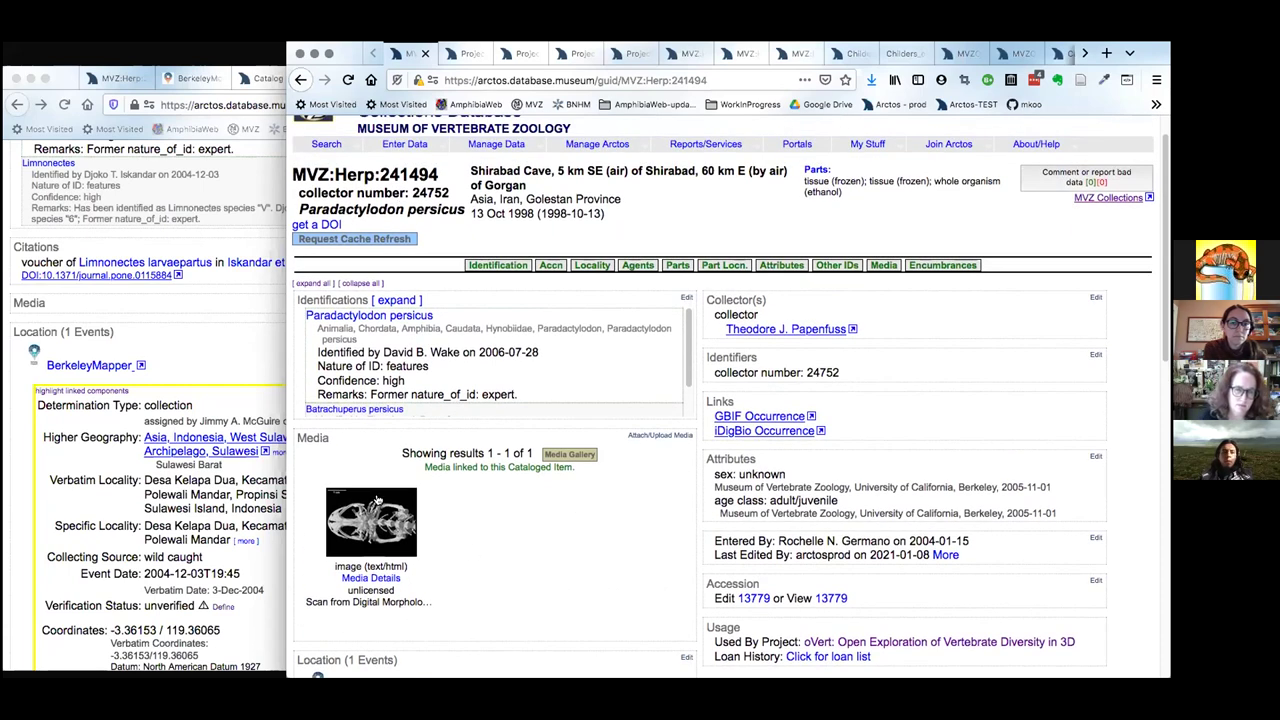
scroll(485, 552, down, 1)
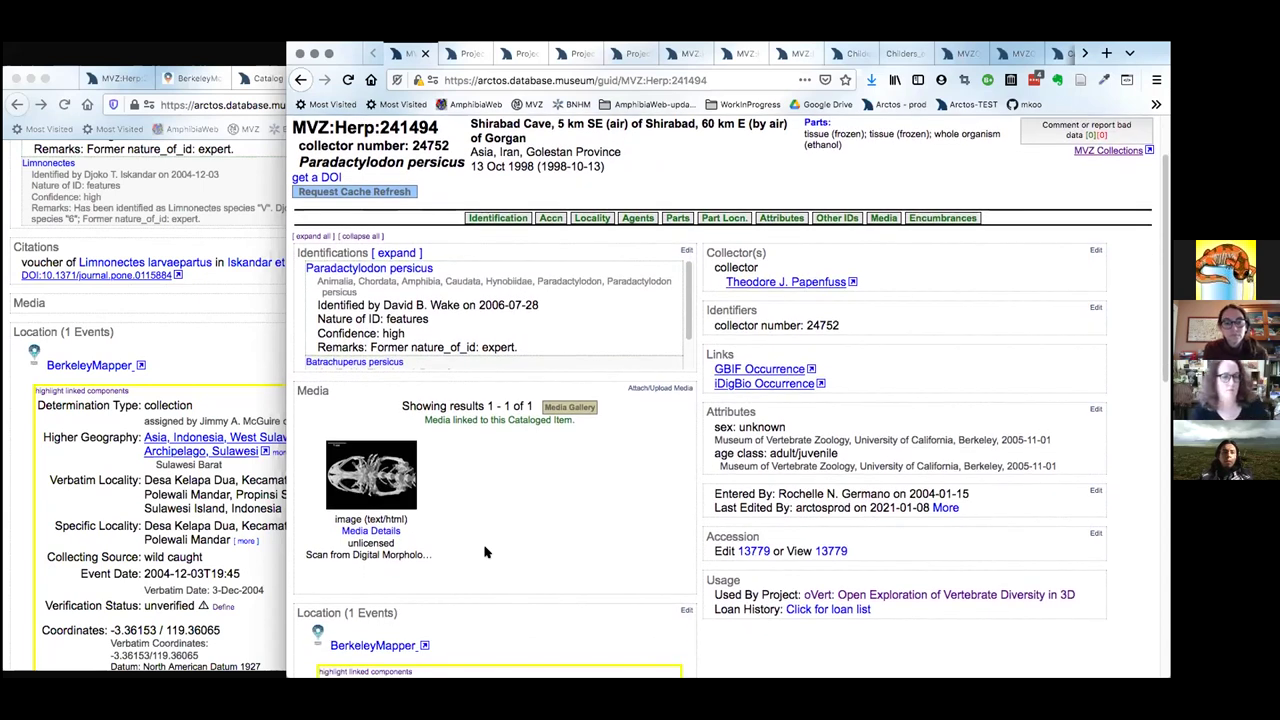
Review the specimen's location event and its parts table with container paths and loans.
scroll(877, 653, down, 5)
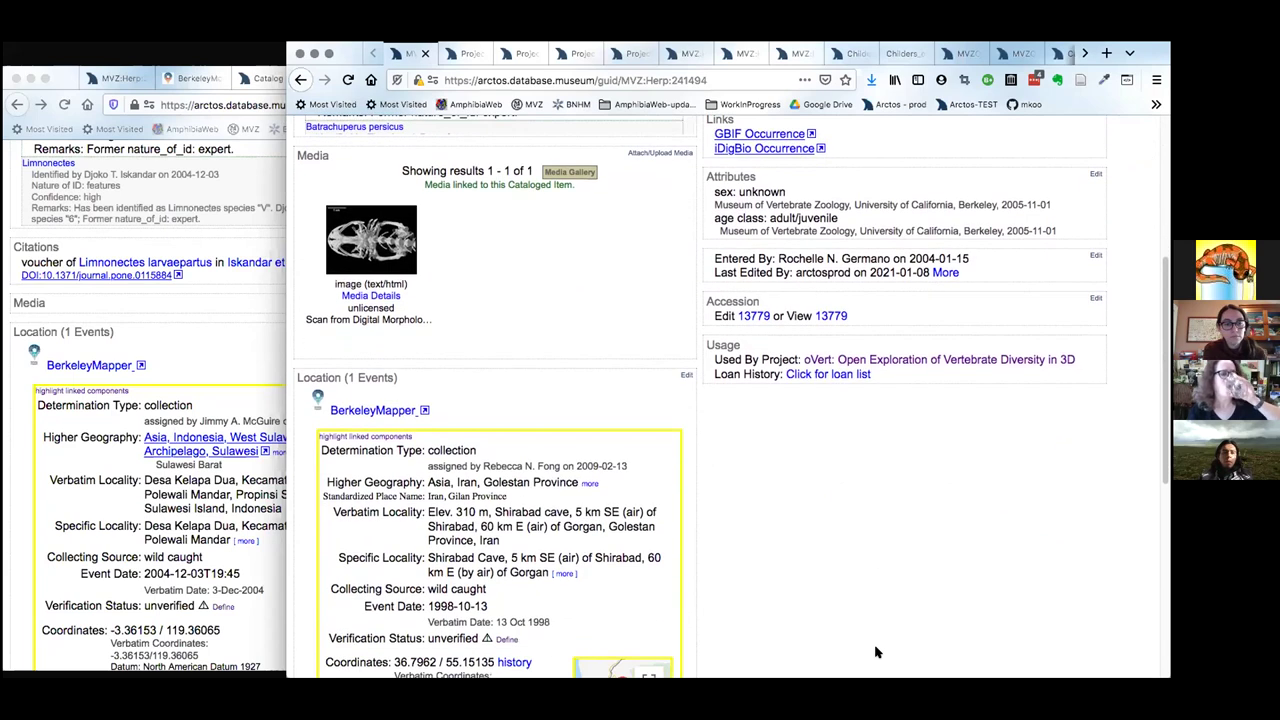
scroll(877, 653, down, 9)
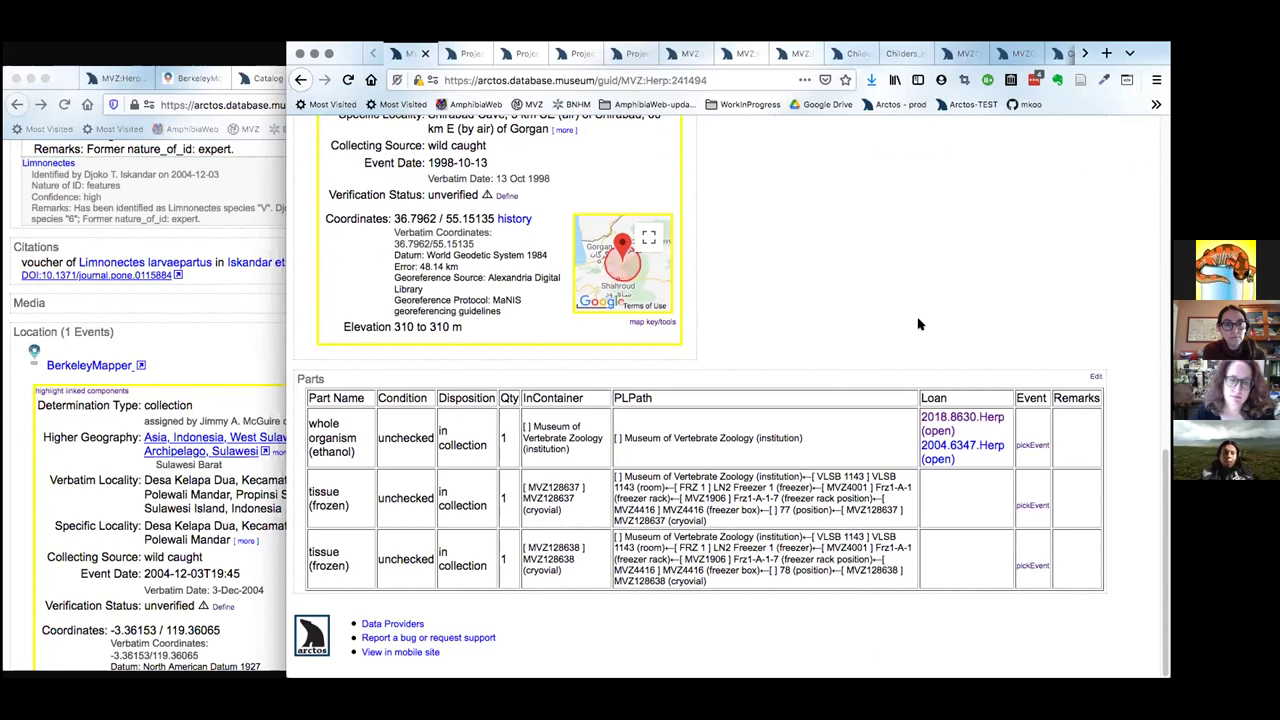
scroll(919, 323, up, 1)
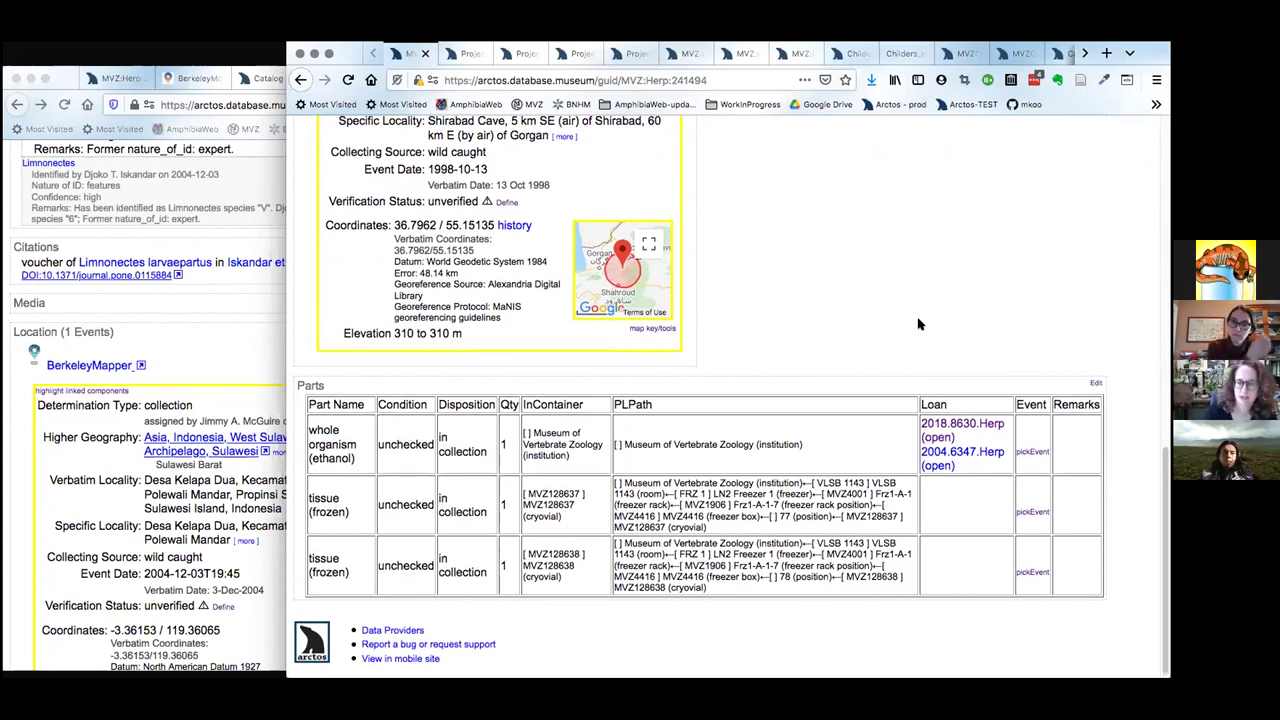
View the loan list from the specimen's usage section, review its loans and return to the specimen record.
scroll(919, 323, up, 10)
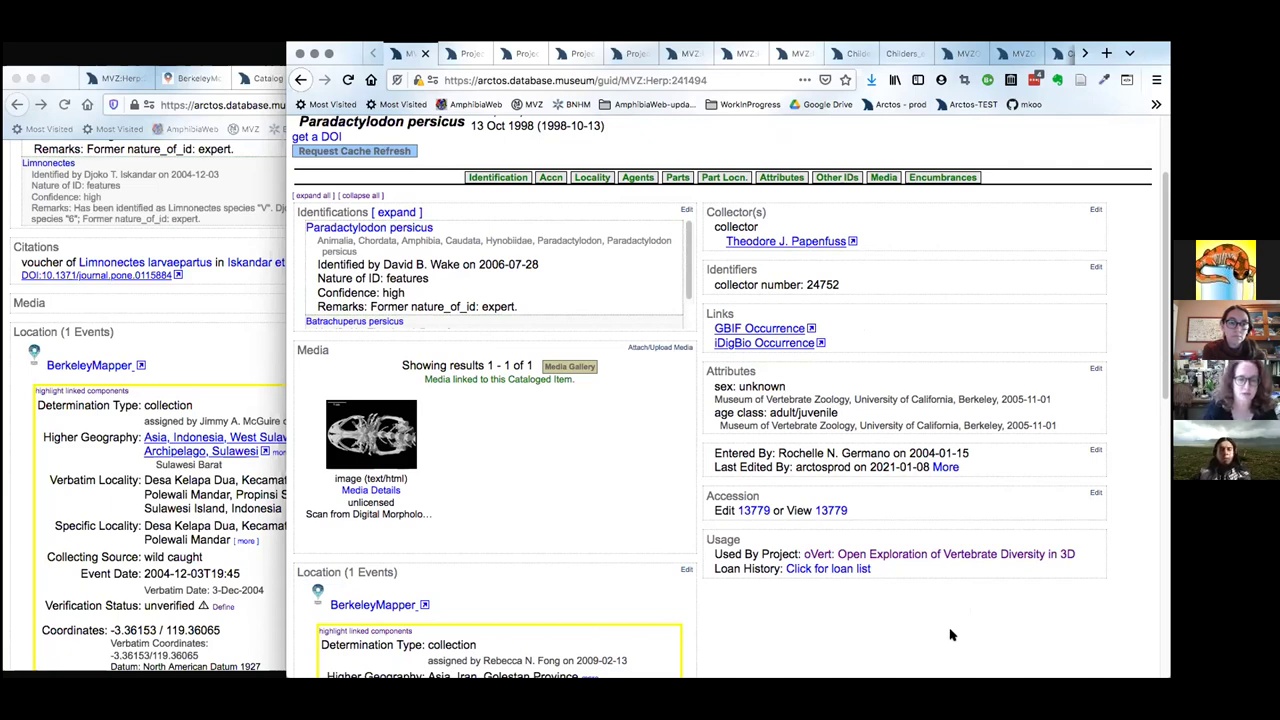
scroll(951, 634, down, 1)
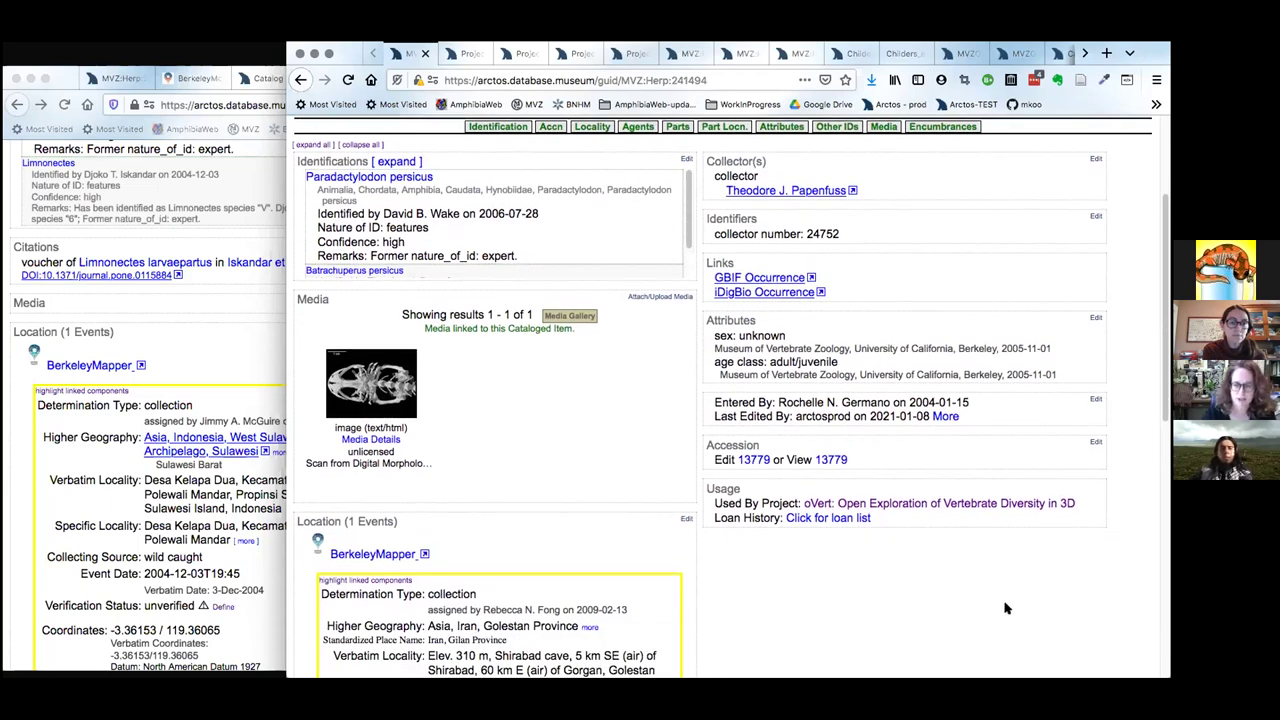
scroll(1006, 608, down, 1)
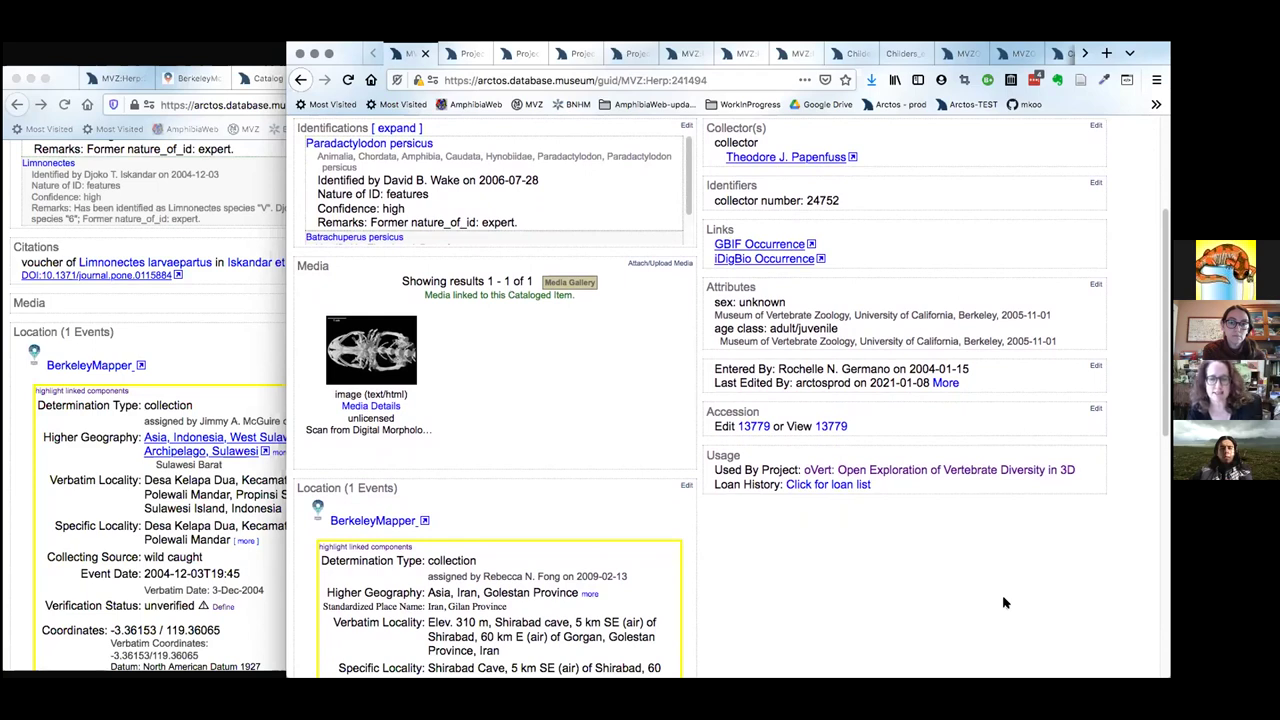
click(841, 485)
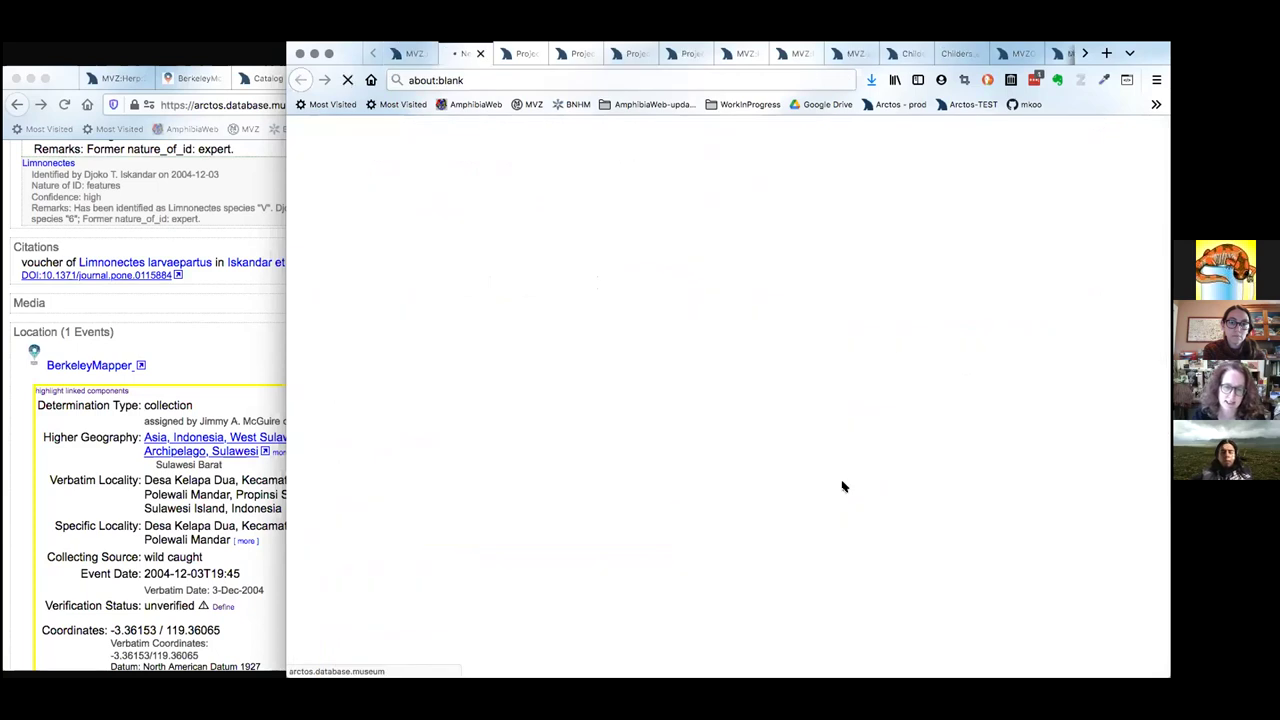
scroll(784, 384, down, 5)
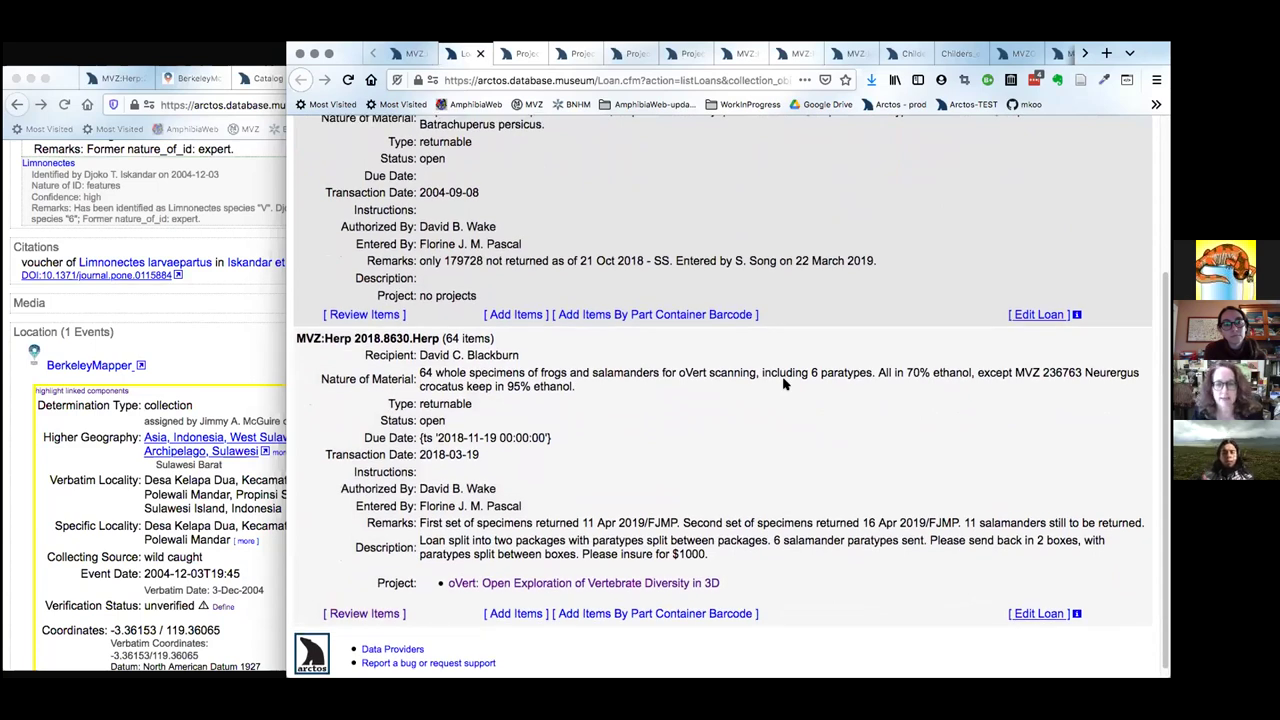
scroll(784, 384, up, 5)
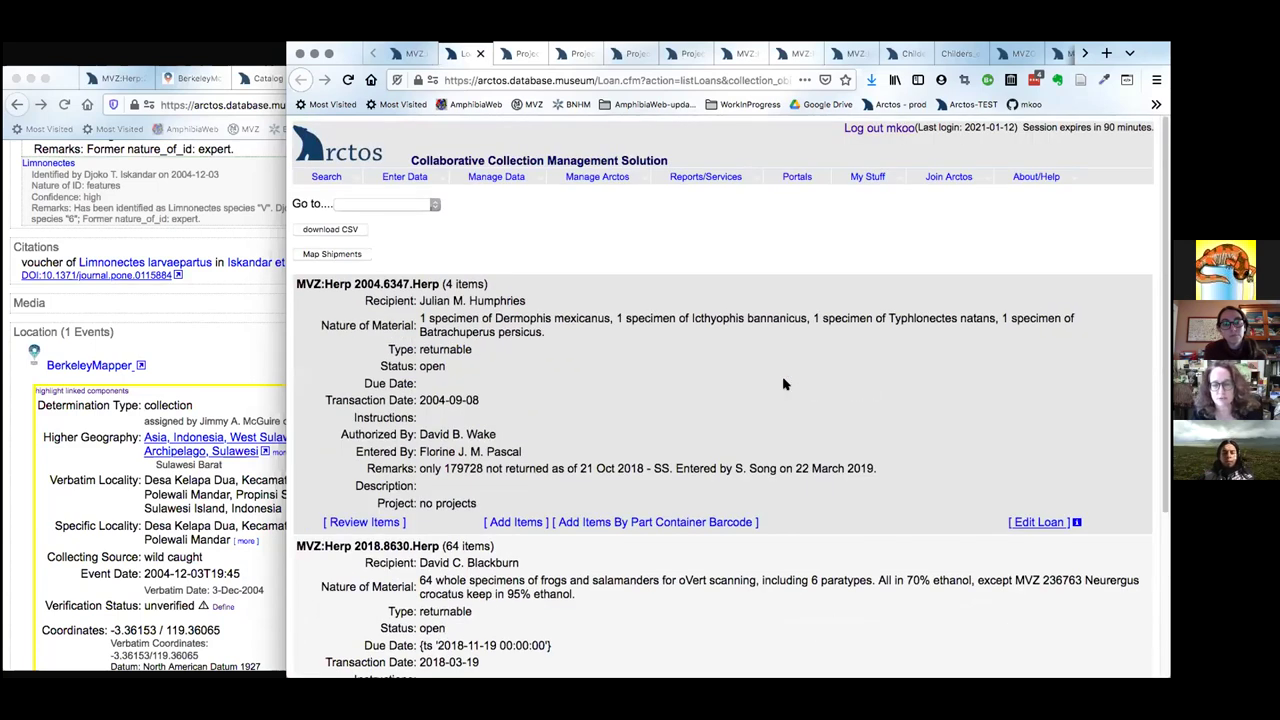
click(417, 55)
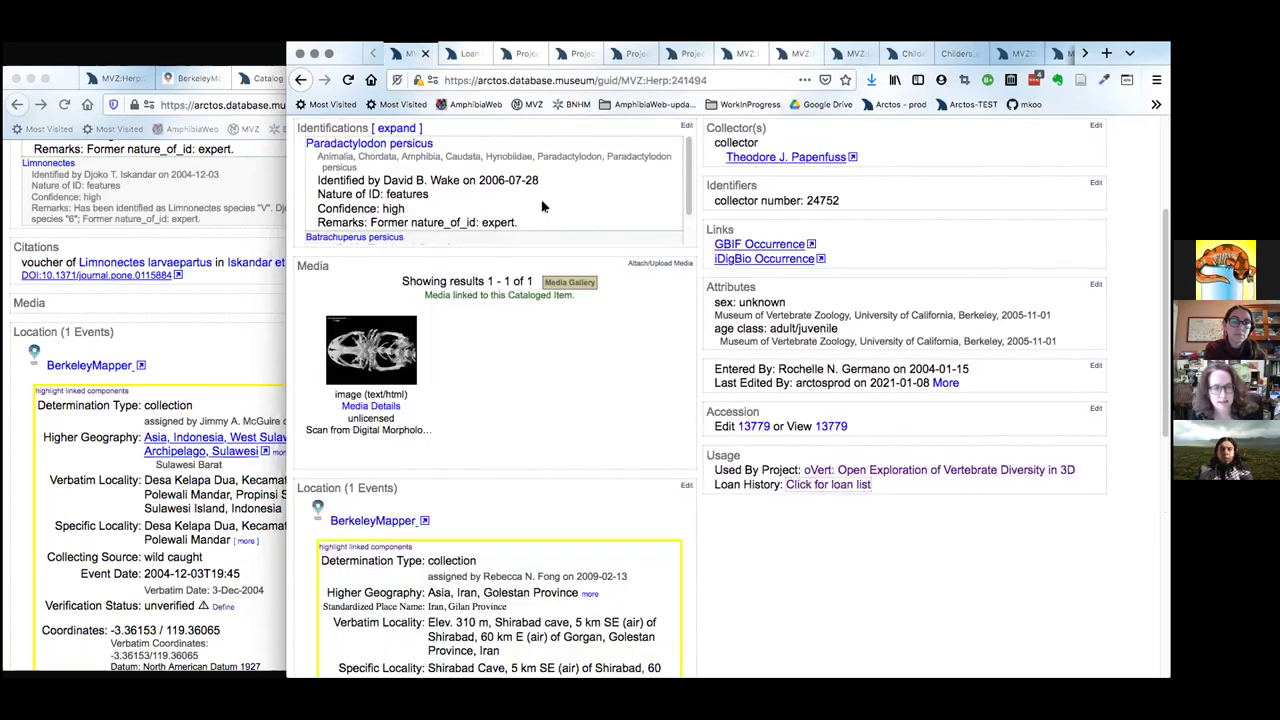
Revisit the specimen record's parts table to check the loans tied to the whole organism and the frozen tissue entries.
scroll(925, 548, down, 5)
scroll(930, 550, down, 5)
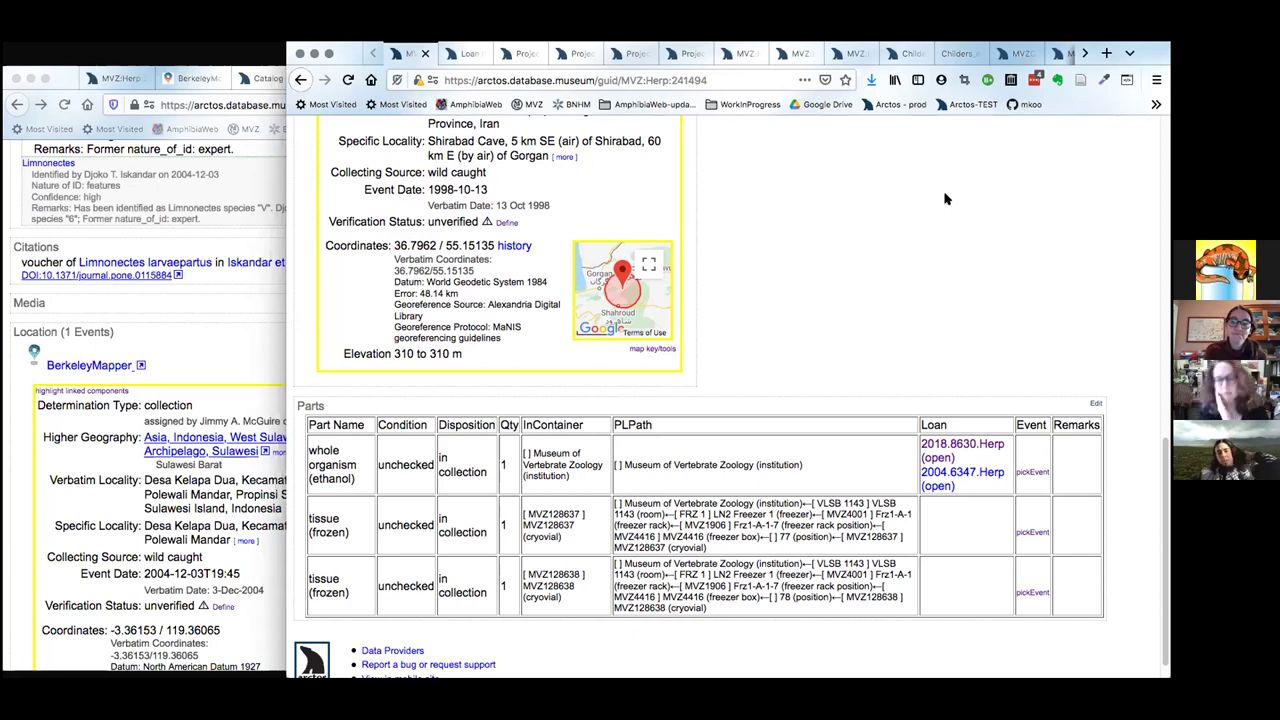
scroll(940, 218, up, 1)
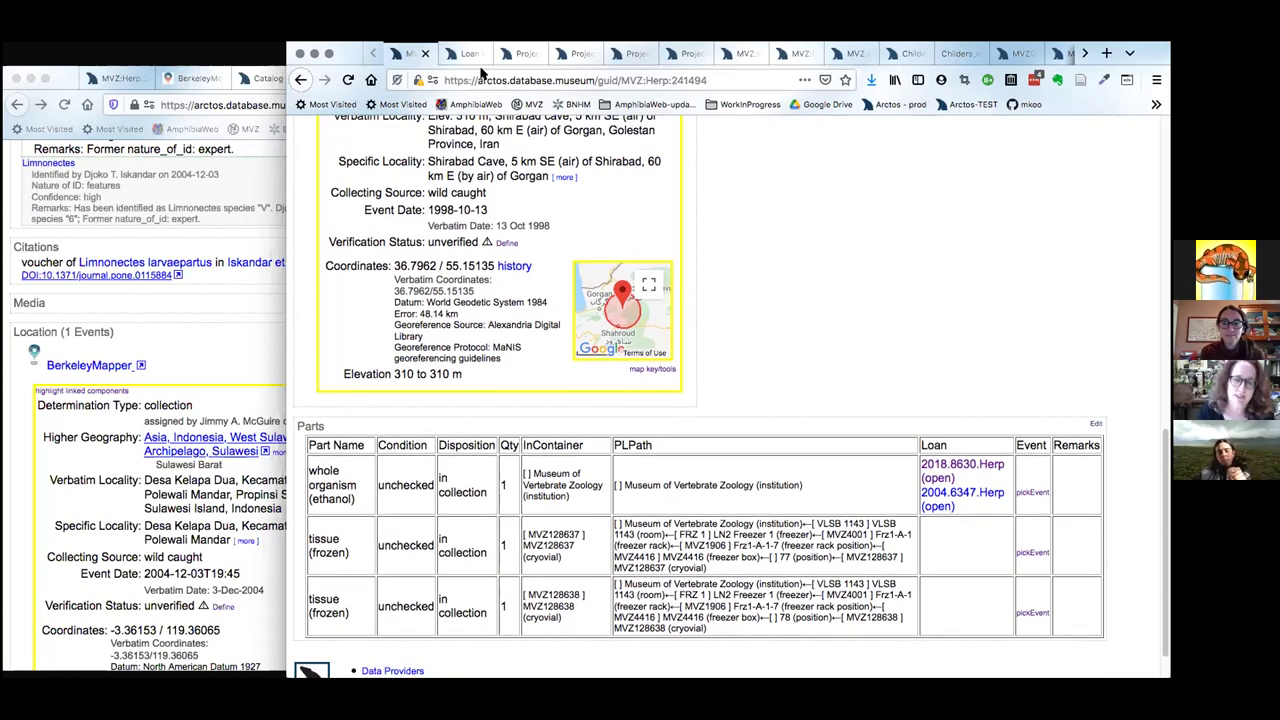
scroll(784, 249, down, 1)
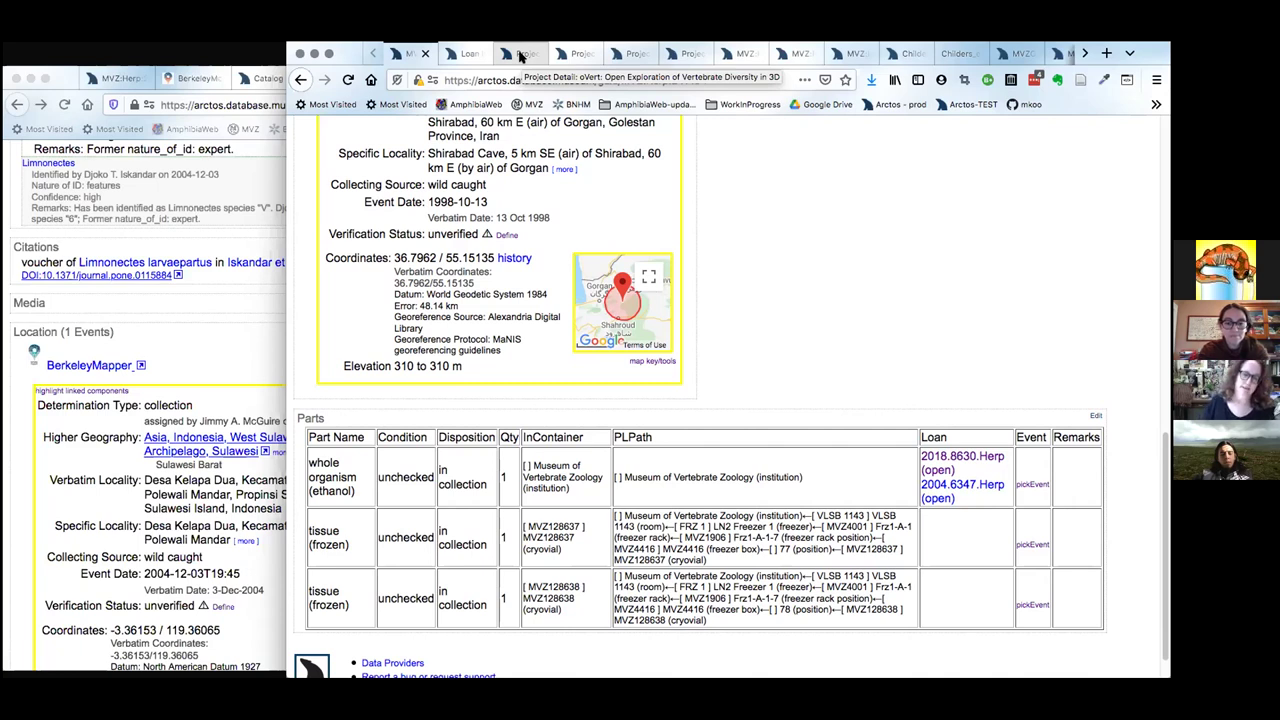
Bring up the logged-in oVert project page and examine its participants, description, catalog records used and contributing projects.
click(519, 55)
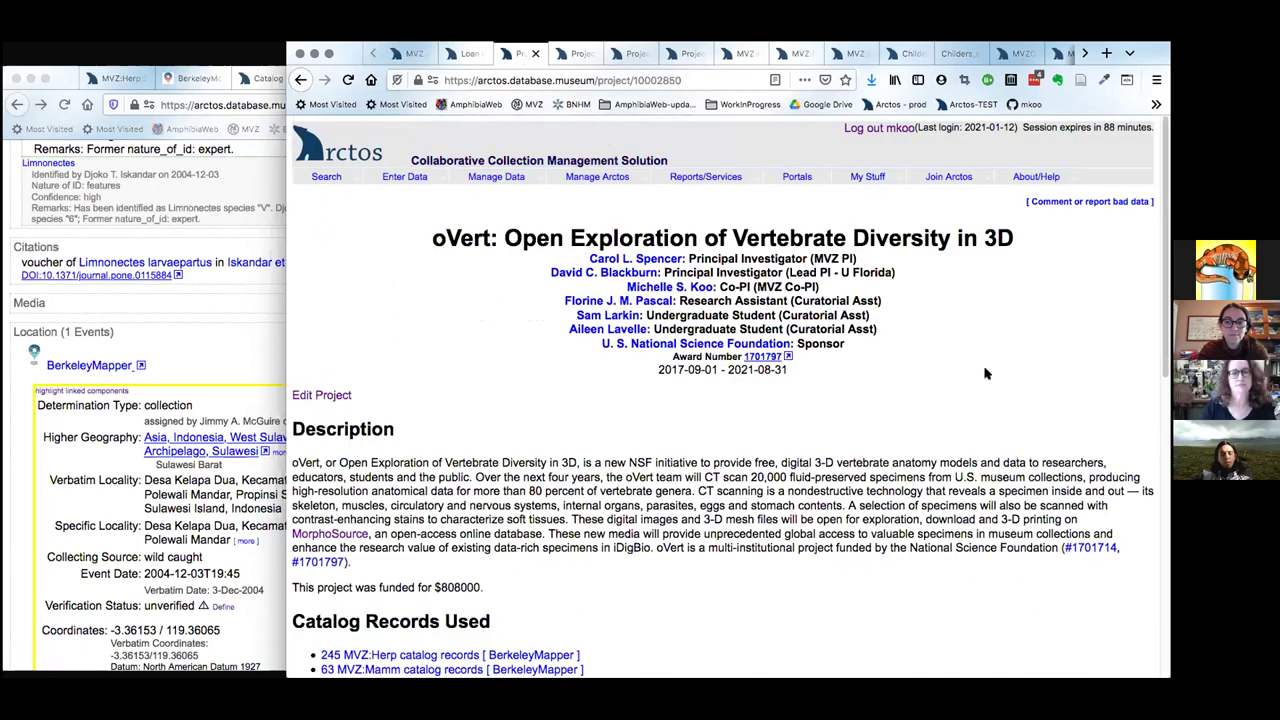
scroll(985, 373, down, 1)
scroll(985, 369, down, 1)
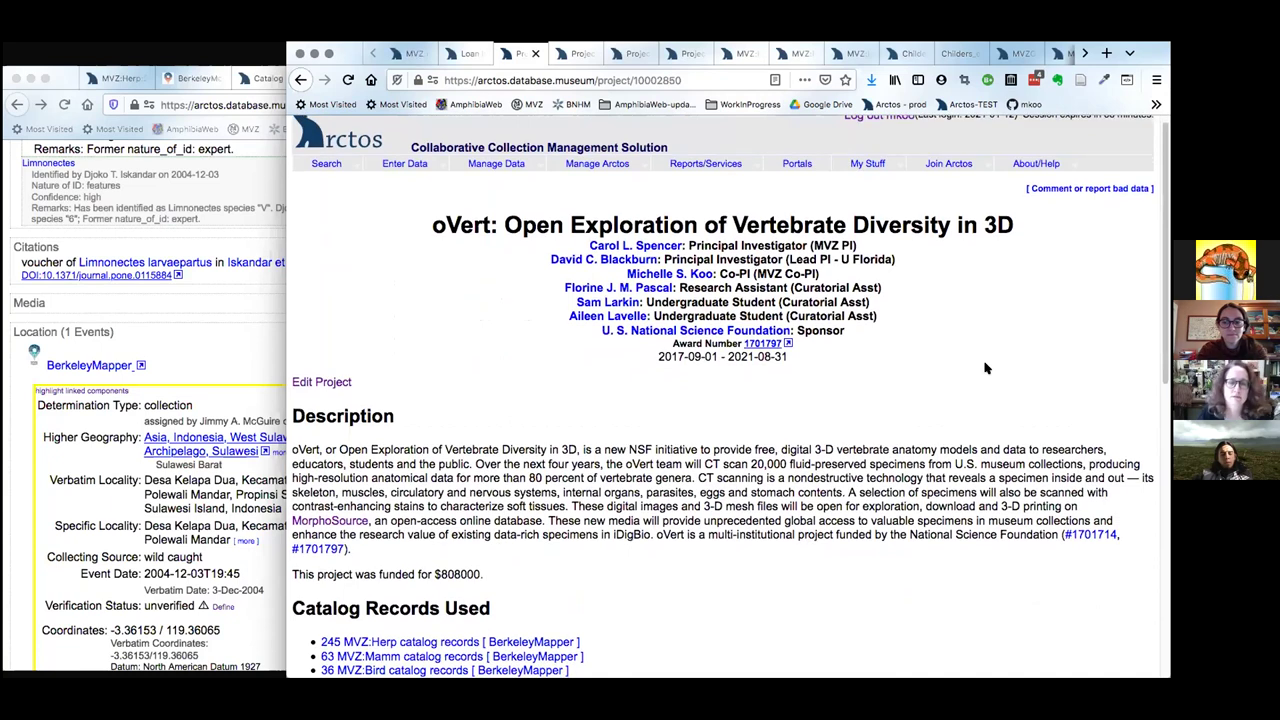
scroll(985, 369, down, 2)
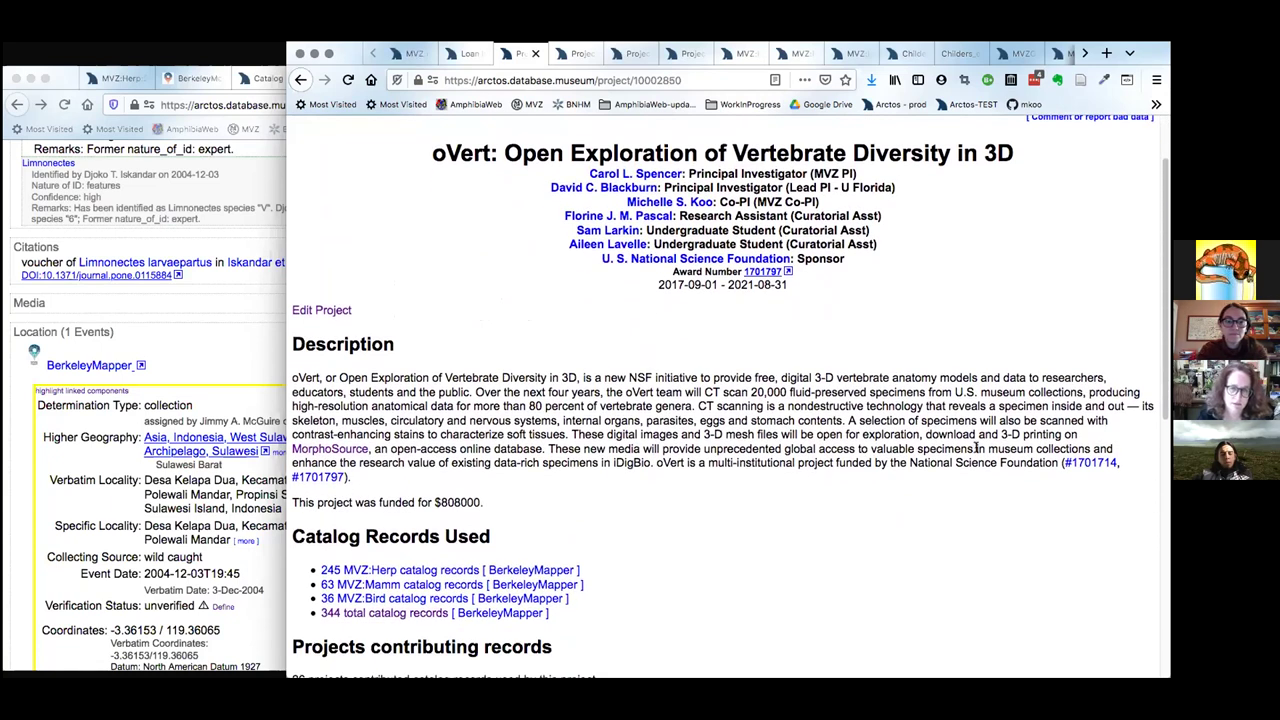
scroll(977, 451, down, 2)
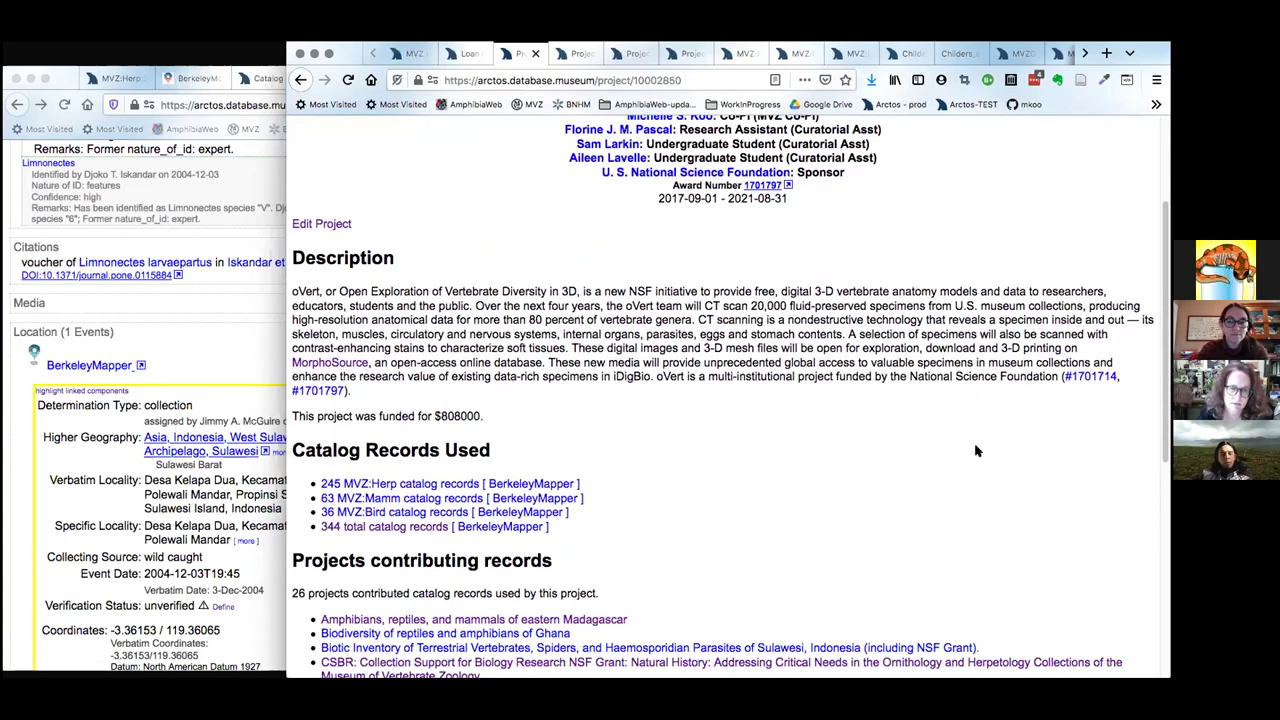
scroll(977, 451, down, 3)
scroll(977, 451, up, 2)
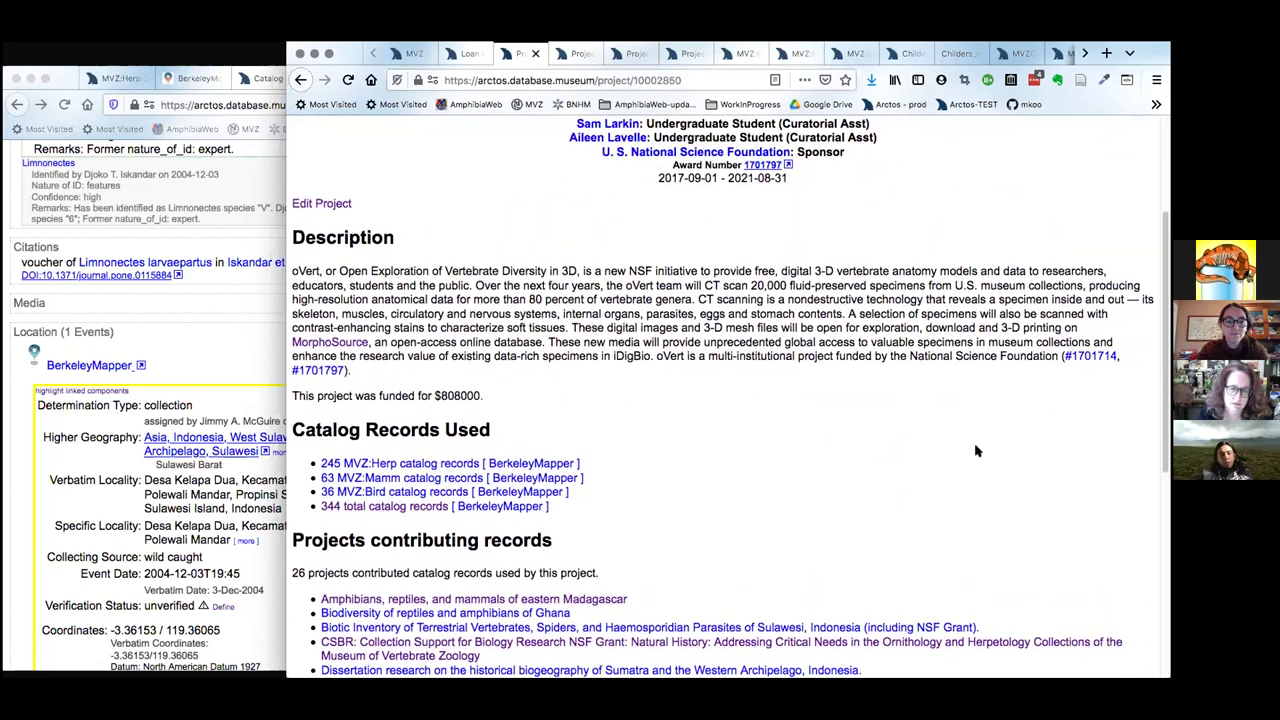
scroll(977, 451, down, 1)
scroll(977, 451, down, 1)
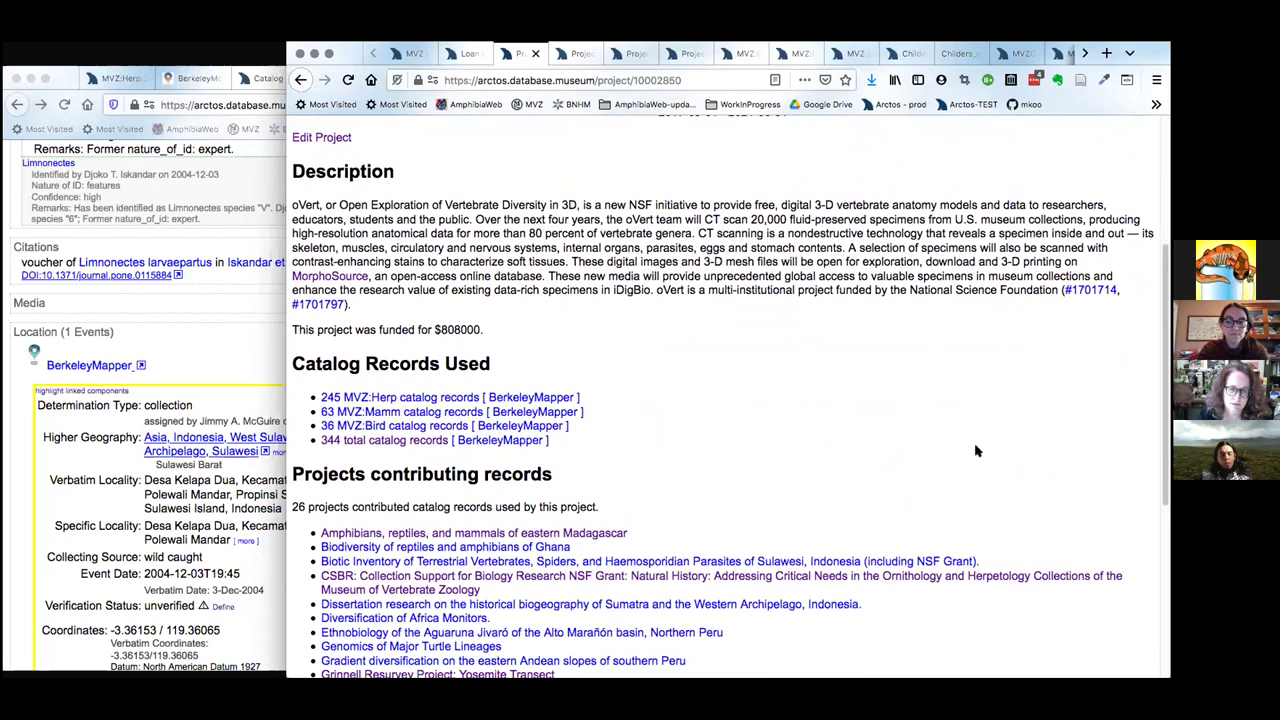
scroll(881, 389, up, 1)
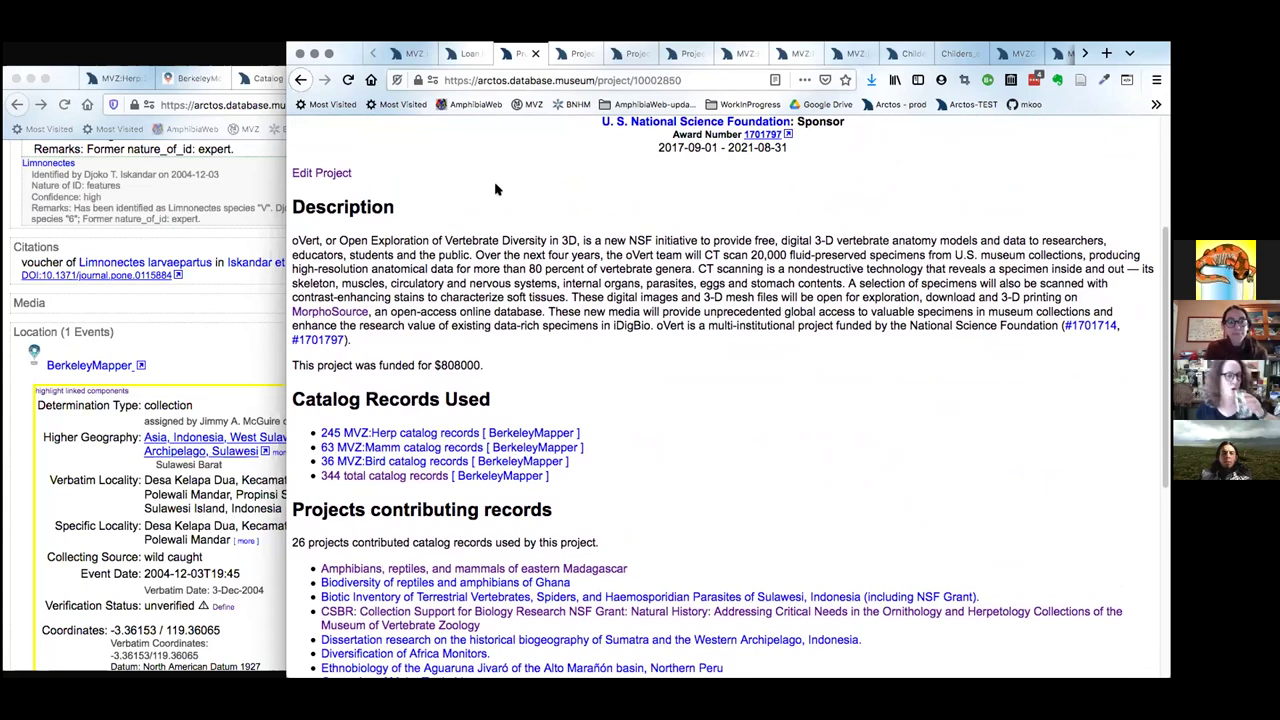
Open the oVert project for editing and review its title, dates, description, remarks and project agents.
click(338, 174)
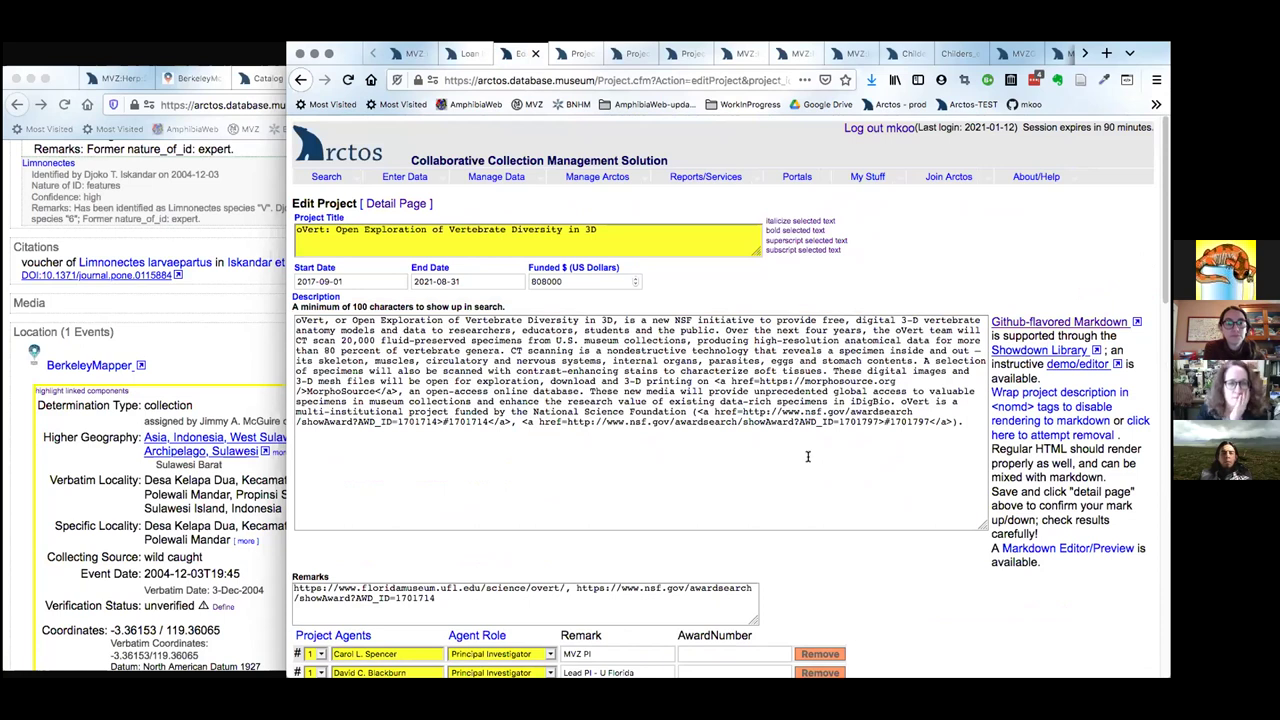
scroll(880, 480, down, 2)
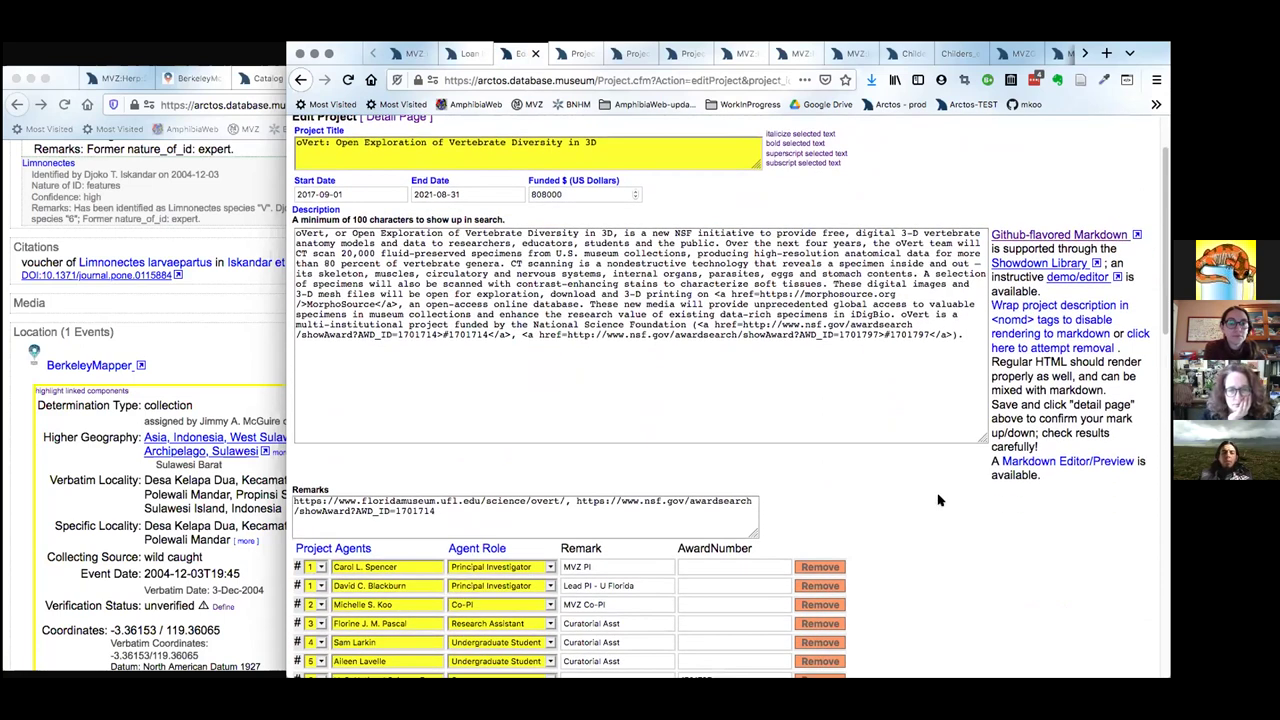
scroll(938, 500, down, 2)
scroll(985, 496, down, 5)
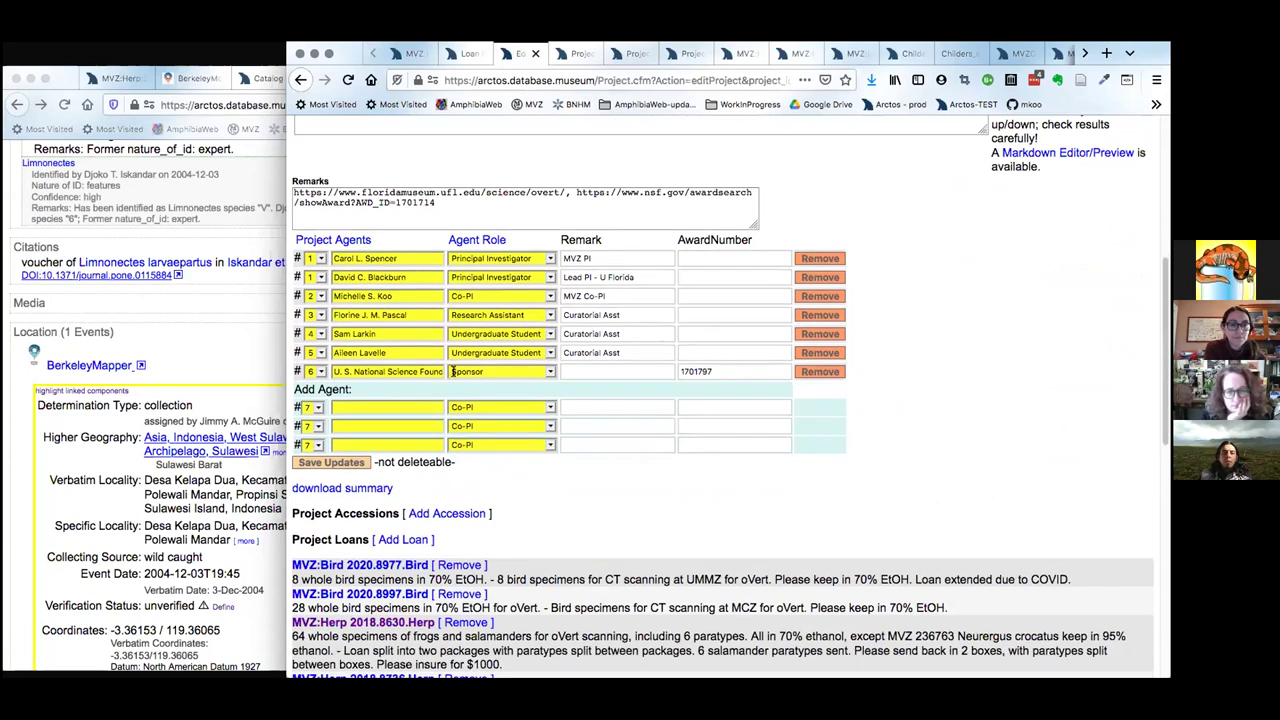
Examine the bird, herp and mammal loans attached to the oVert project, down to the project publications section.
scroll(1104, 378, down, 8)
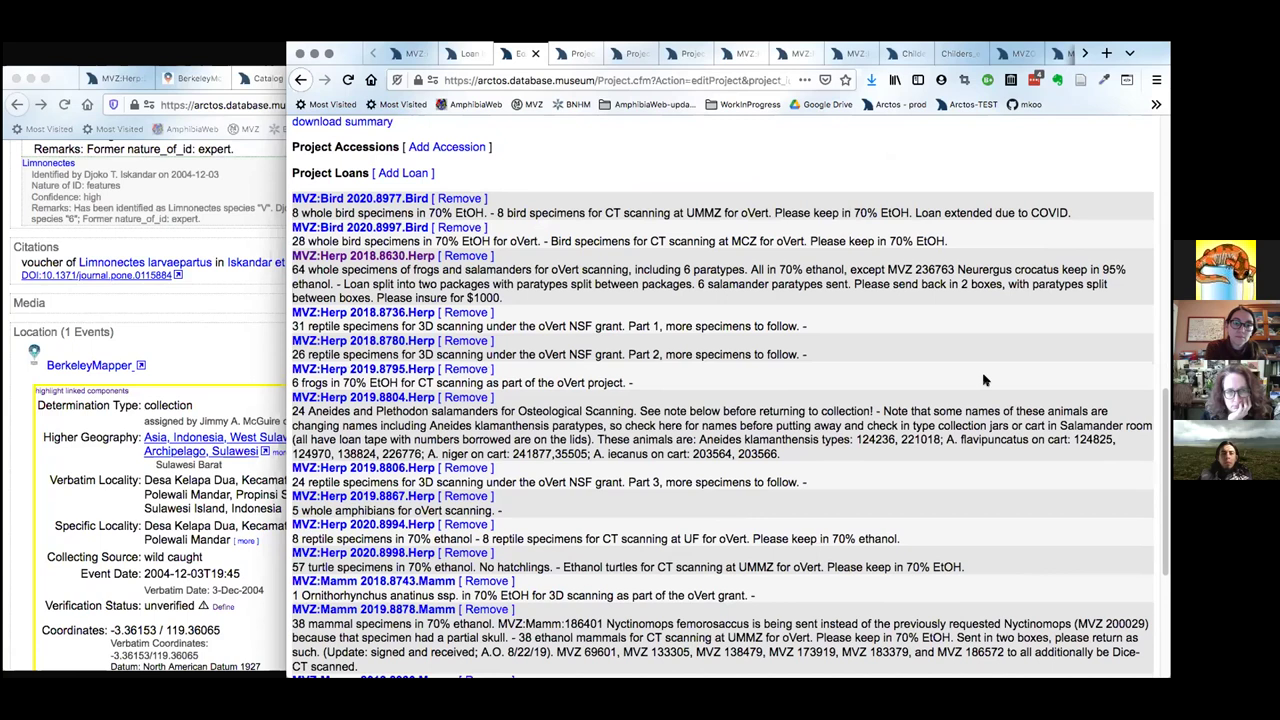
scroll(984, 379, down, 1)
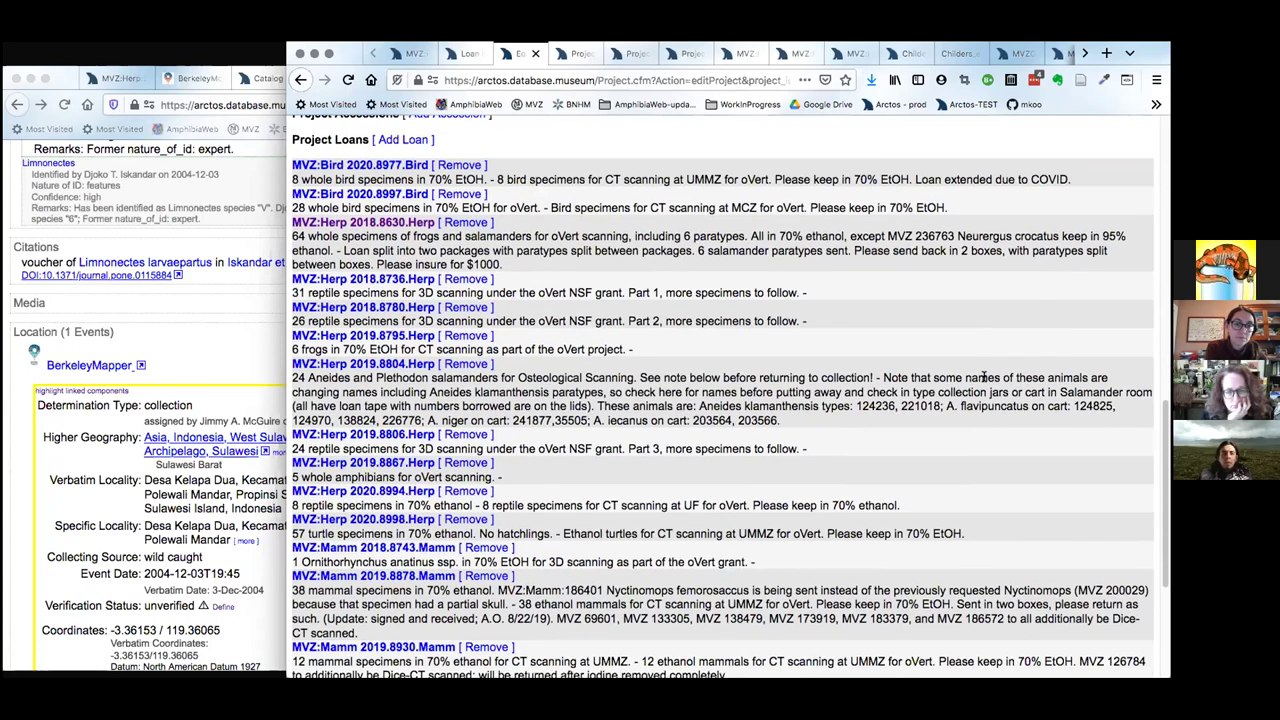
scroll(984, 377, down, 3)
scroll(984, 379, down, 1)
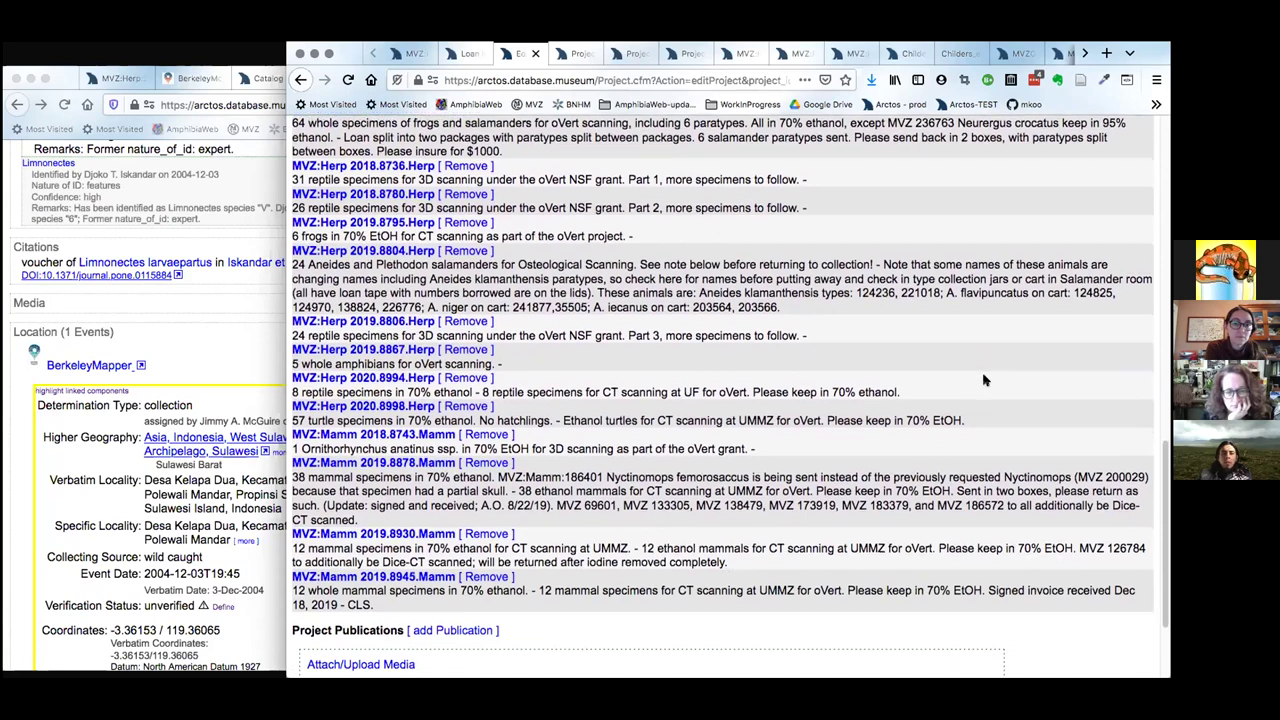
scroll(984, 379, up, 2)
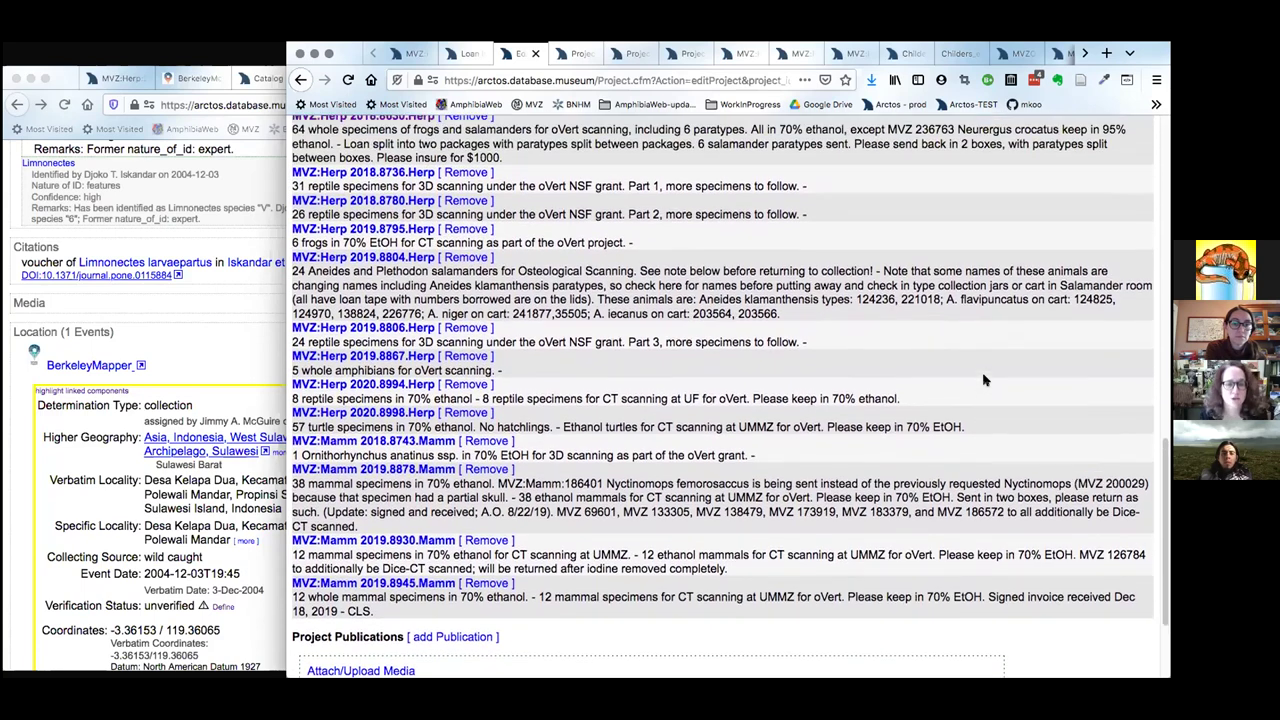
scroll(984, 379, down, 1)
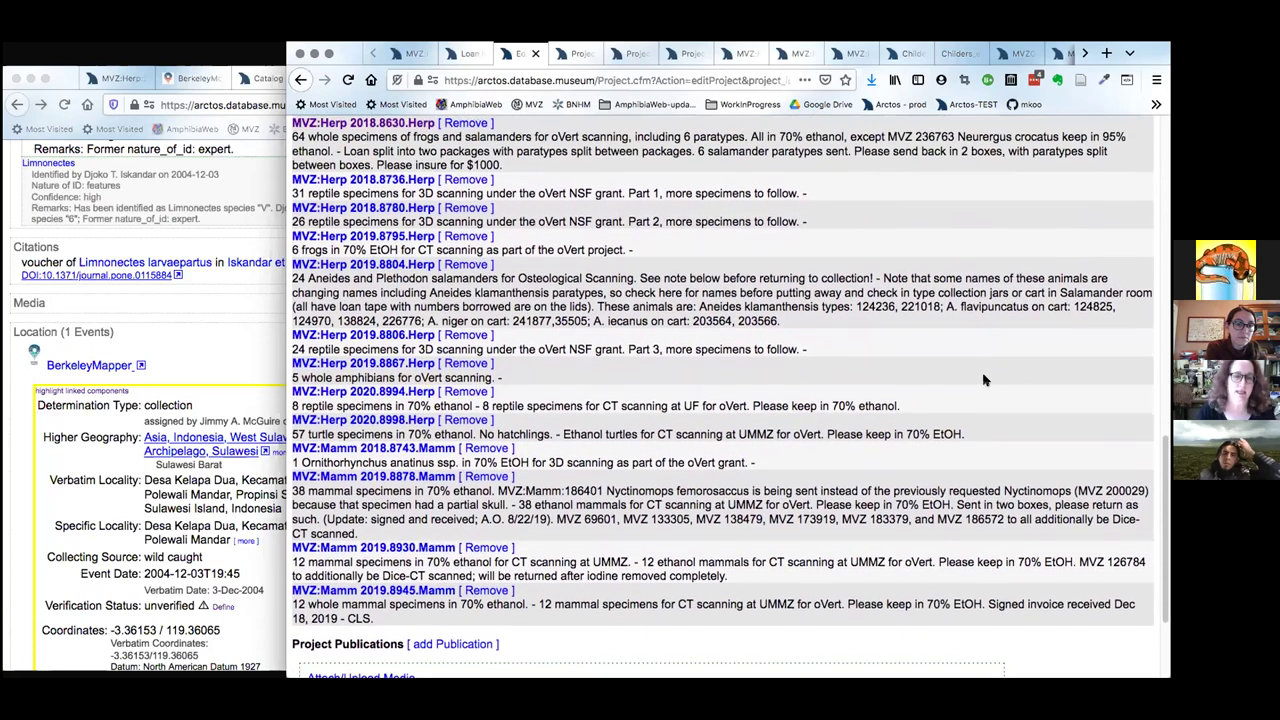
scroll(984, 379, up, 2)
scroll(984, 379, down, 2)
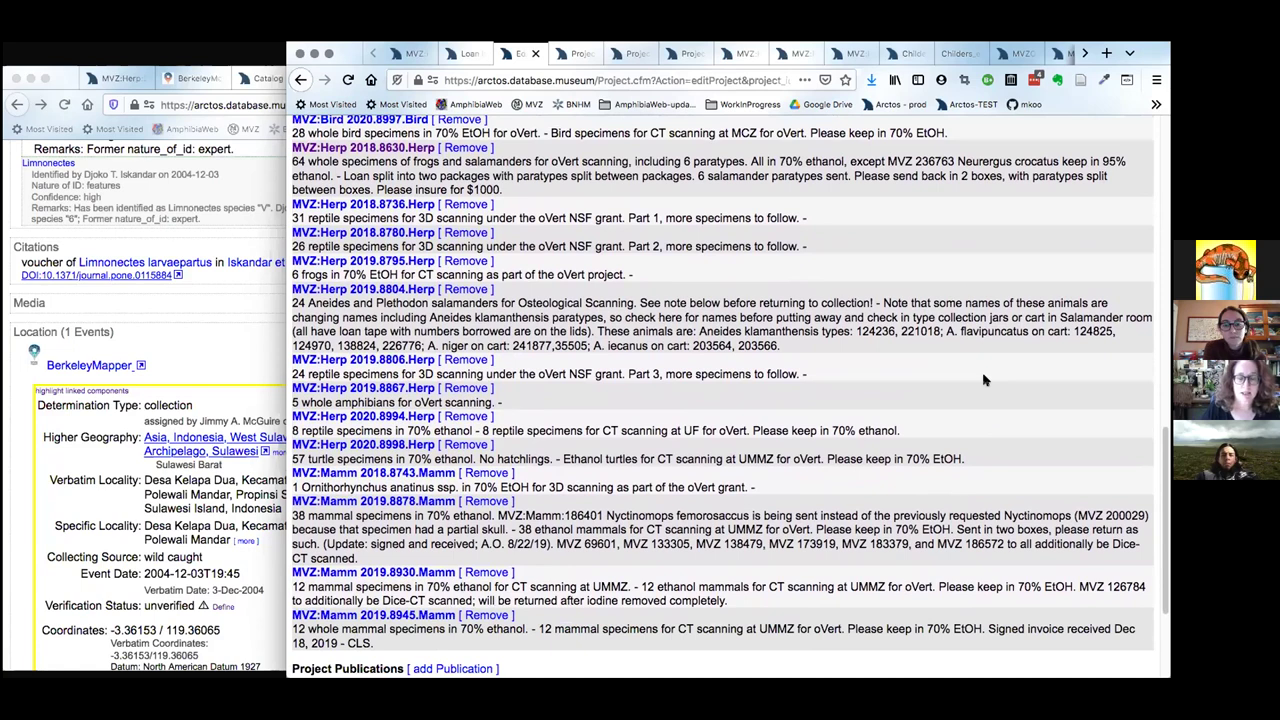
Review the publications, media upload and taxonomy sections that close the oVert project's edit form.
scroll(984, 379, down, 1)
scroll(984, 379, down, 1)
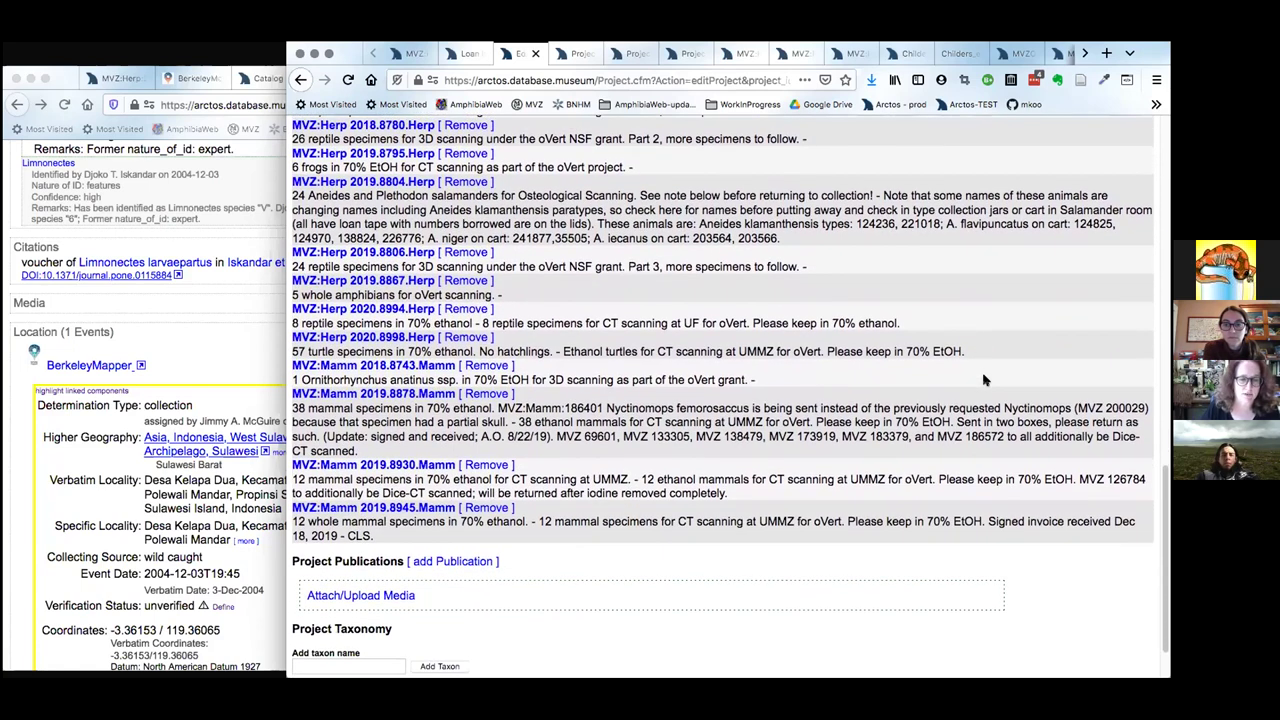
scroll(984, 379, down, 2)
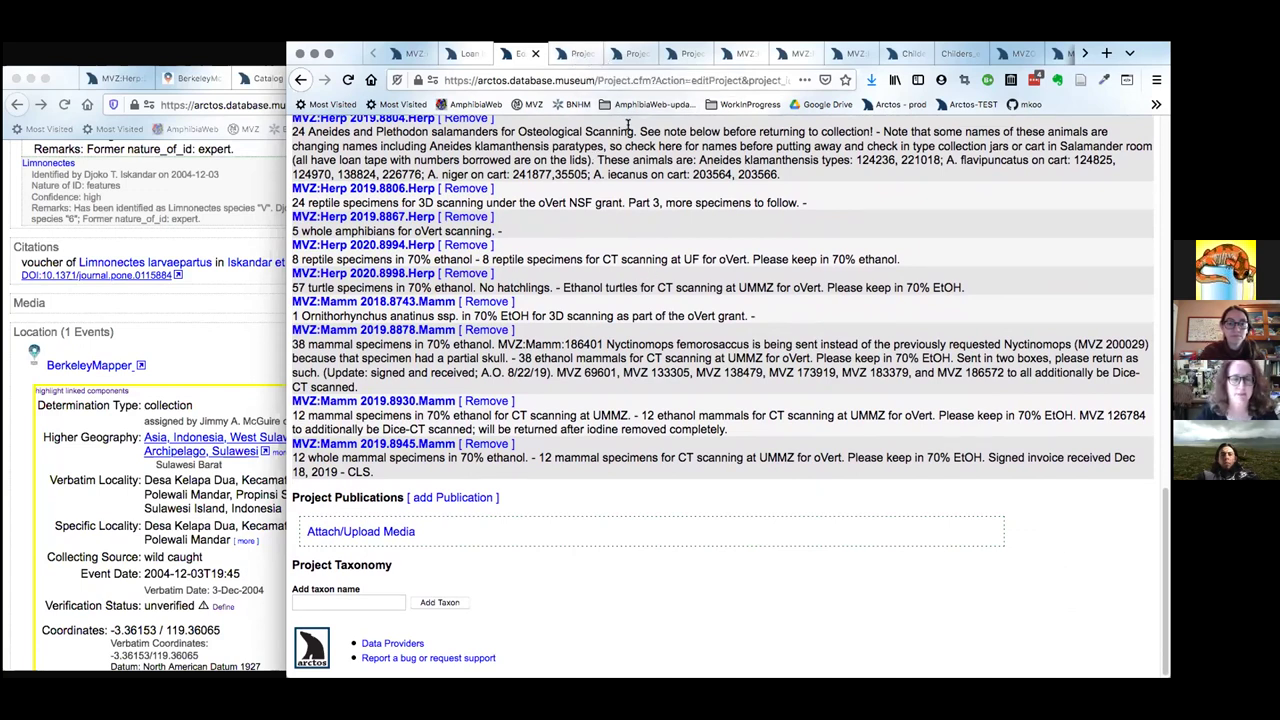
Bring up the oMeso project page and examine its title, participants, NSF award, dates and description.
click(578, 53)
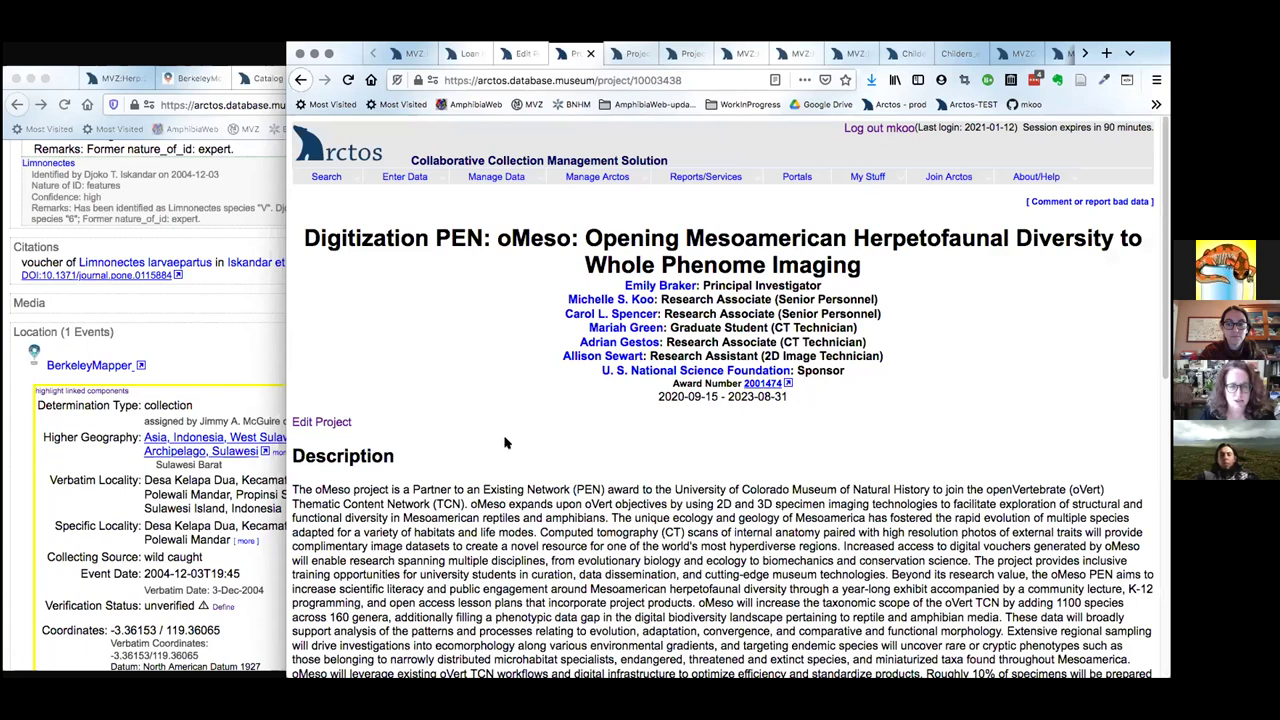
scroll(515, 443, down, 1)
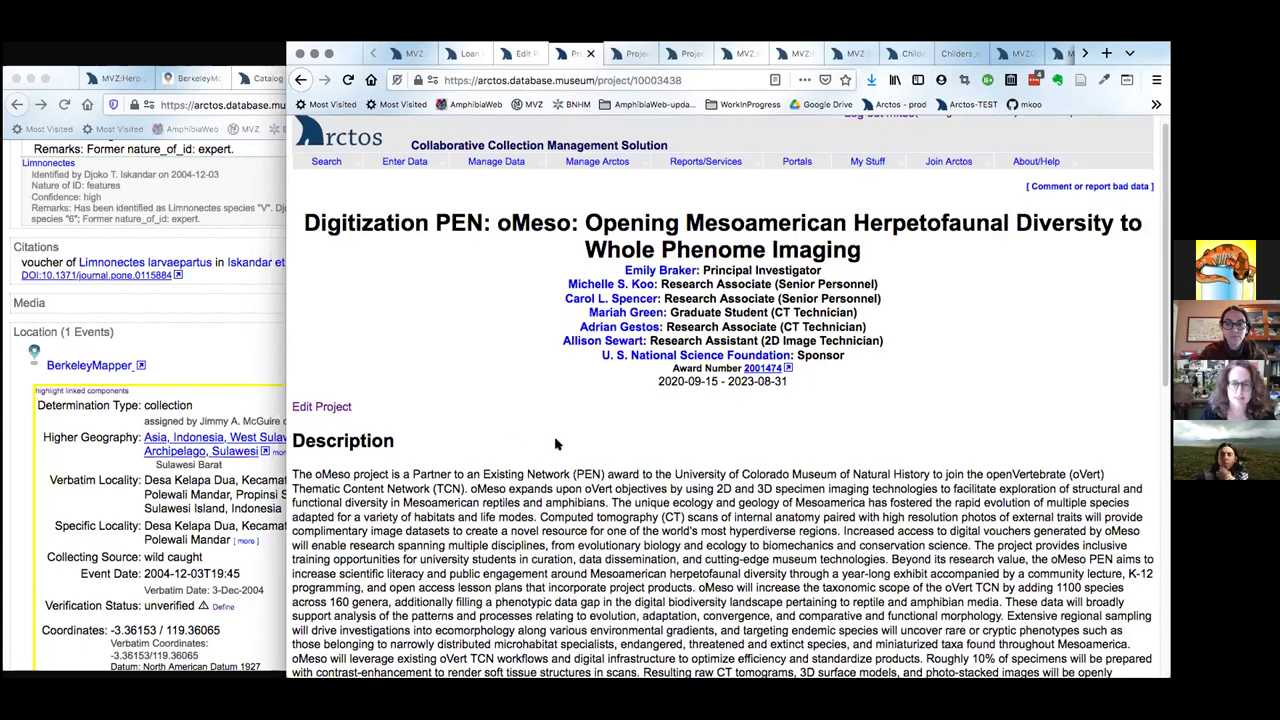
scroll(563, 459, down, 2)
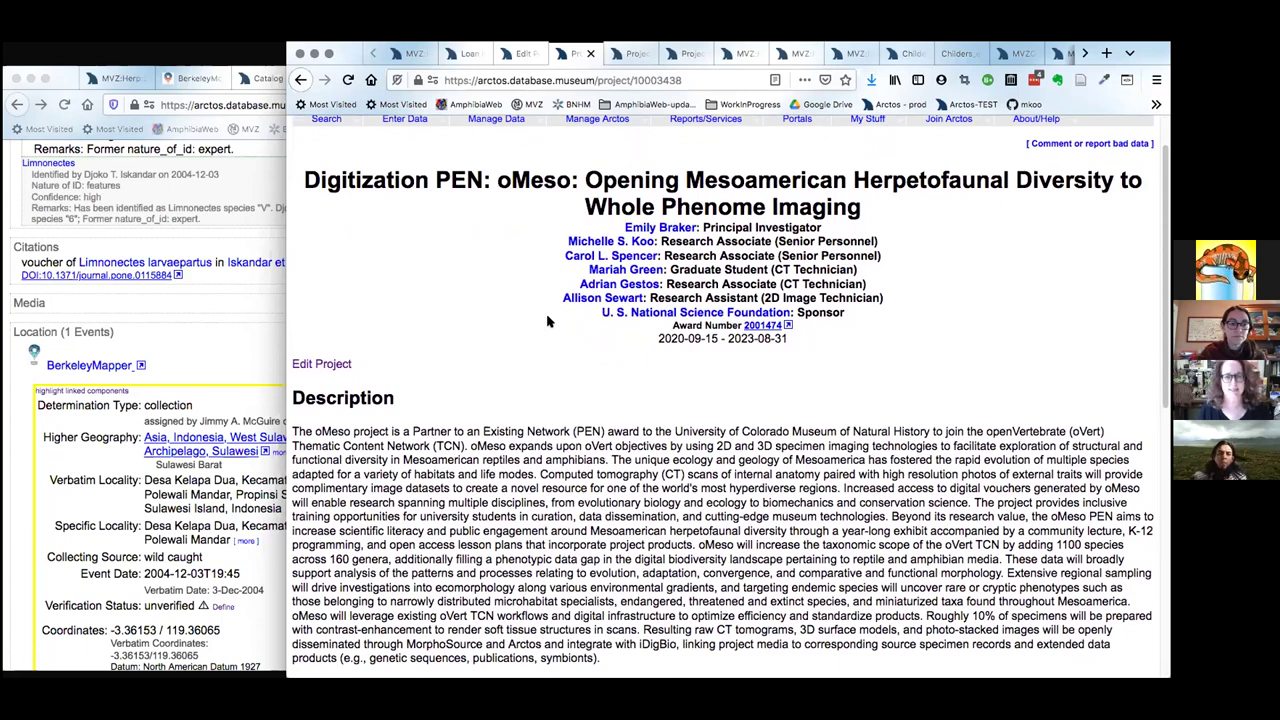
scroll(547, 321, down, 1)
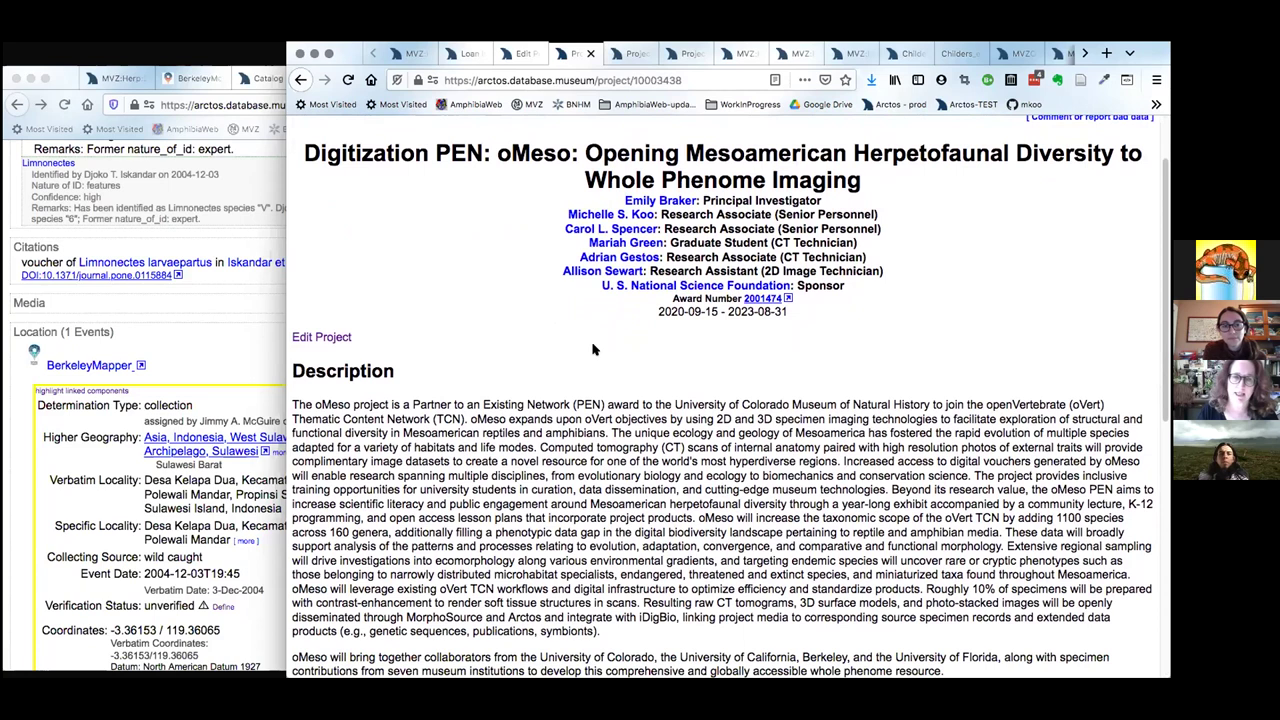
scroll(592, 349, down, 4)
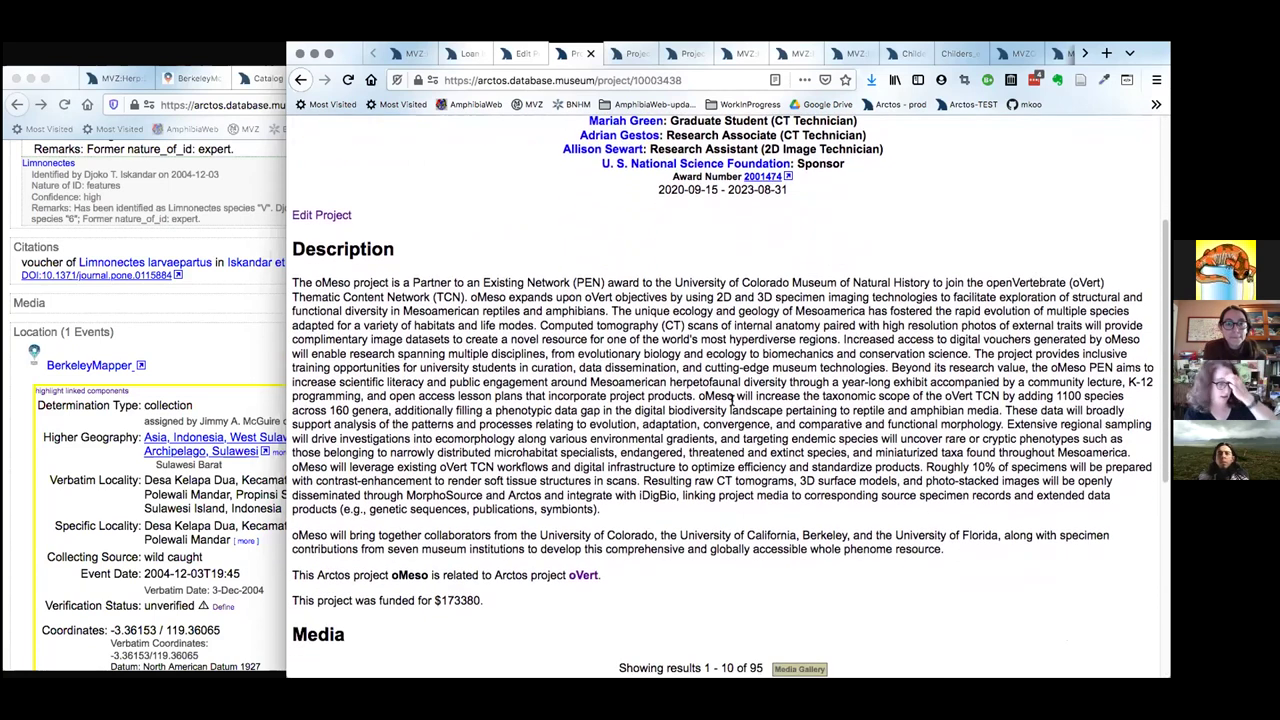
scroll(731, 400, down, 1)
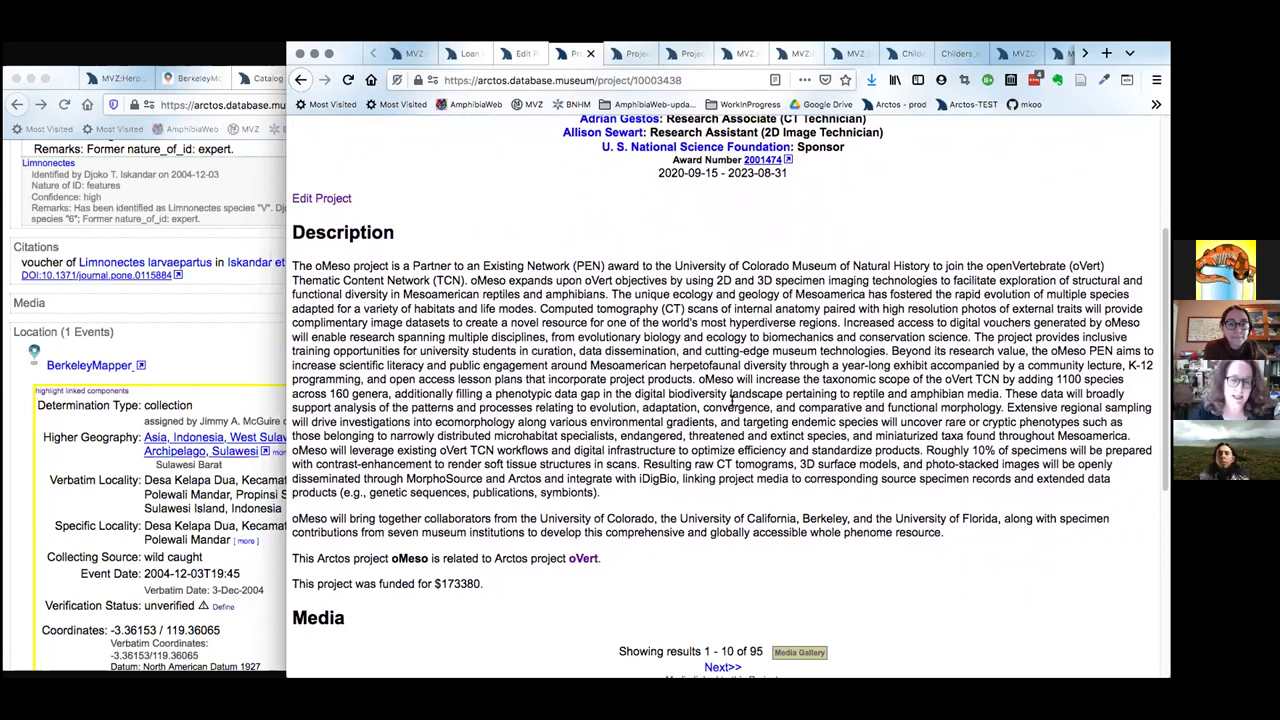
Examine the oMeso project's relation to oVert and the linked media thumbnails, including the microCT image stack.
scroll(731, 400, down, 3)
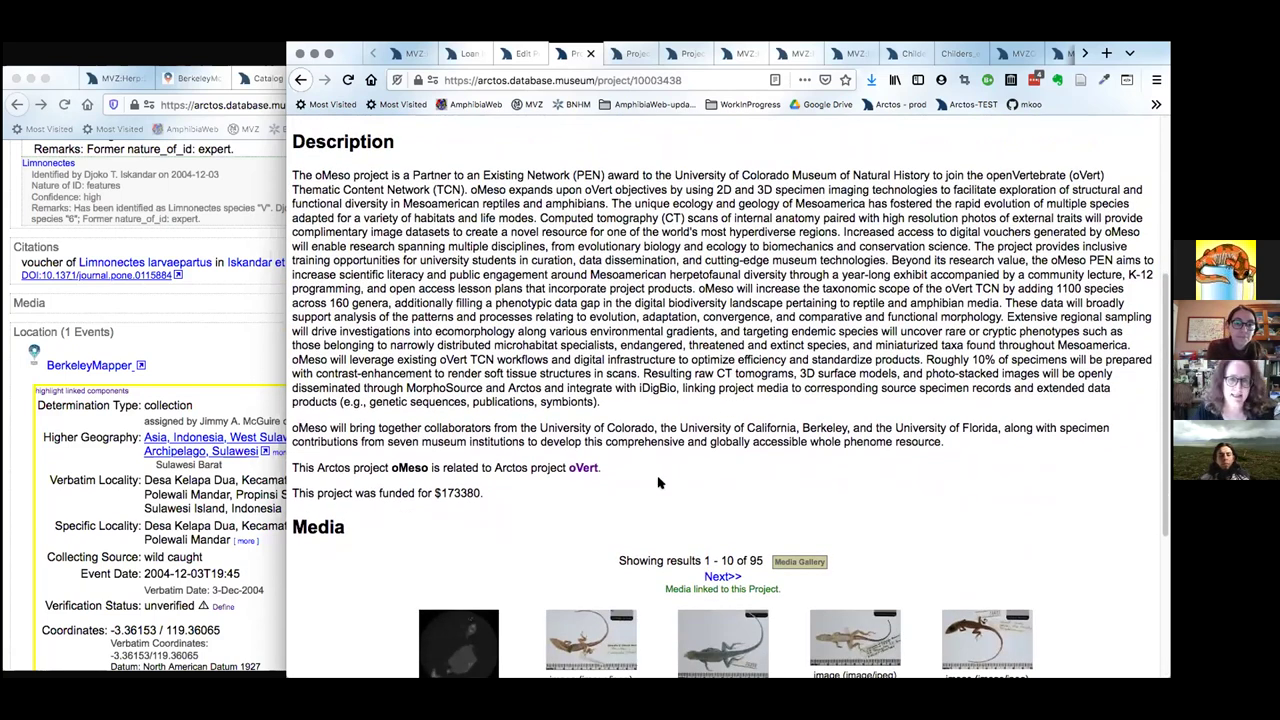
scroll(673, 496, down, 2)
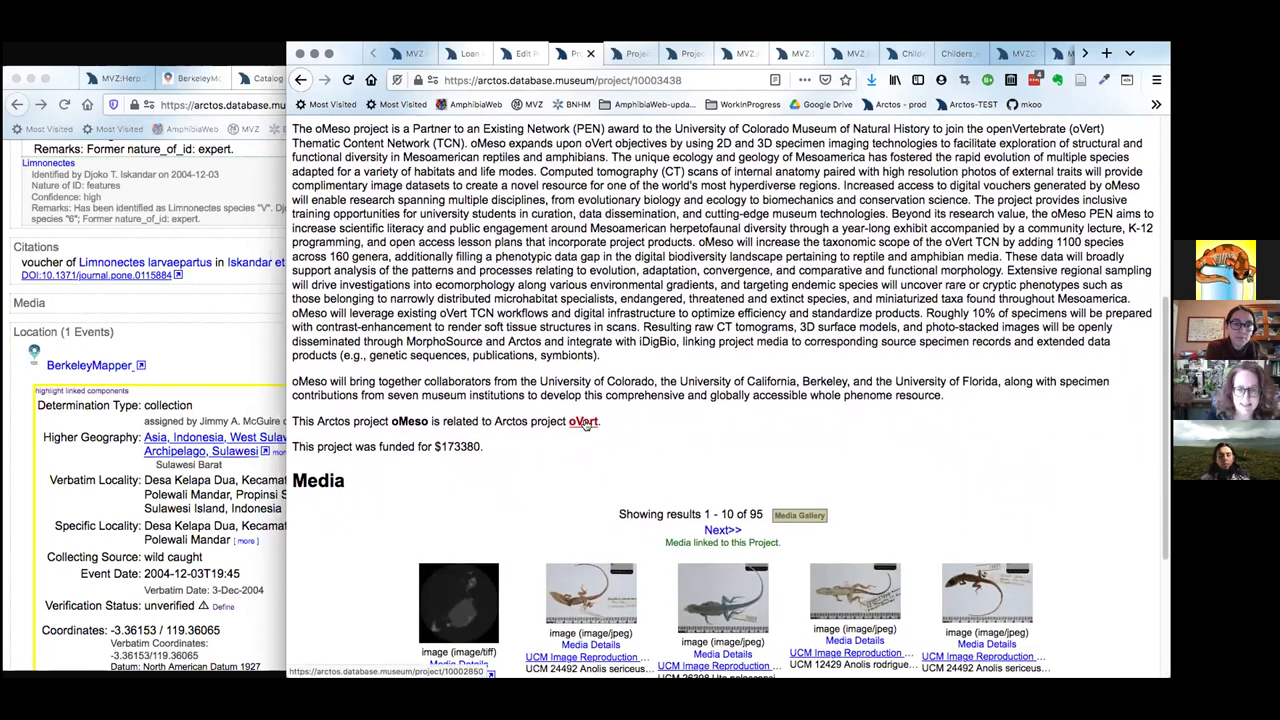
scroll(618, 478, down, 3)
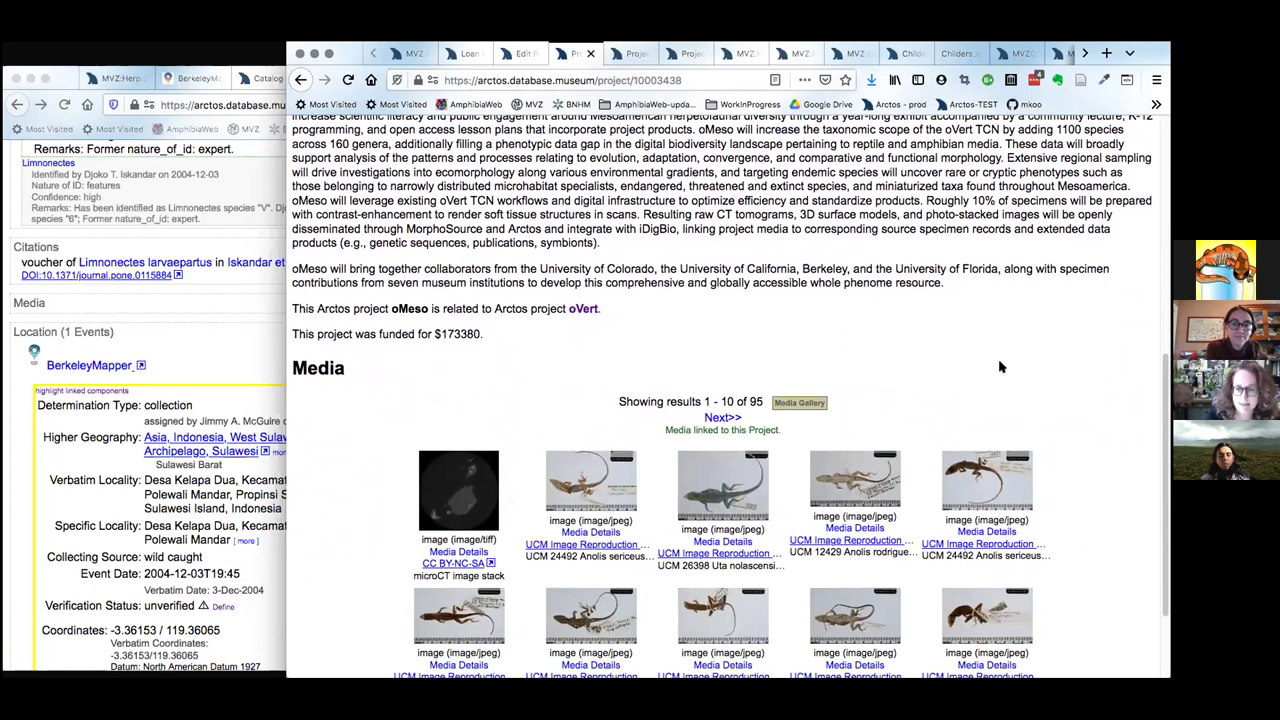
scroll(998, 367, down, 3)
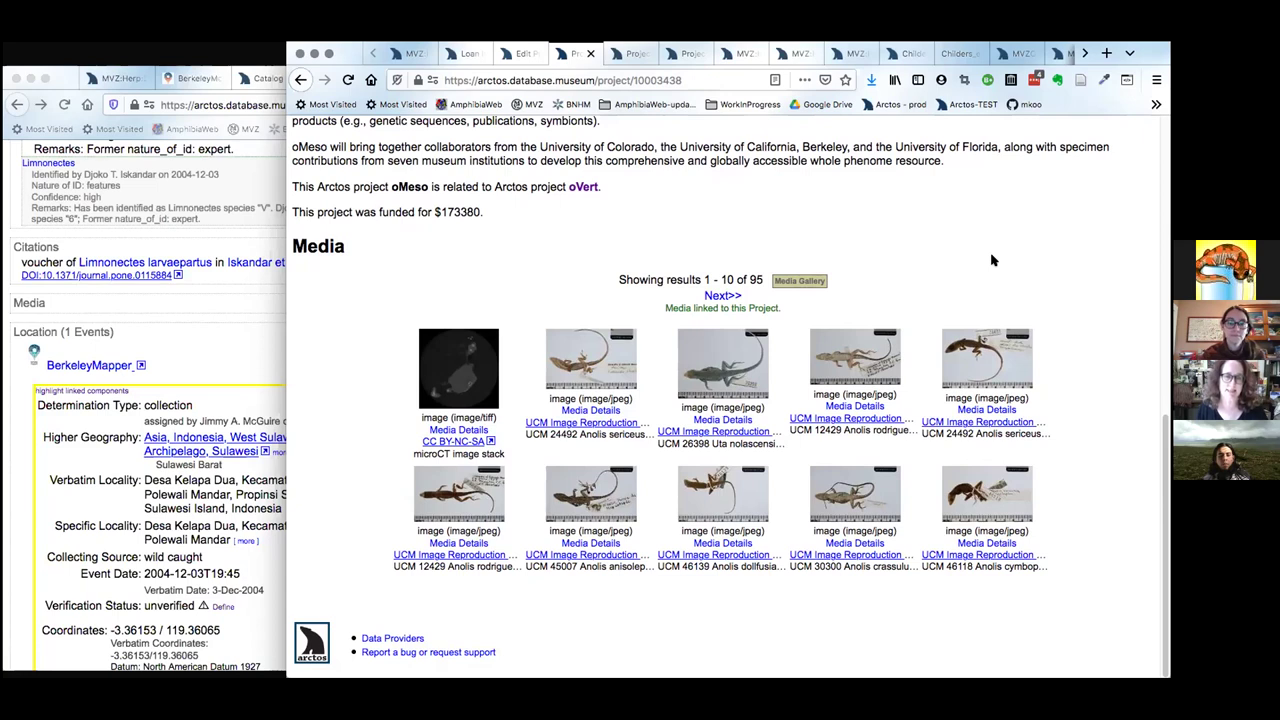
scroll(992, 260, up, 1)
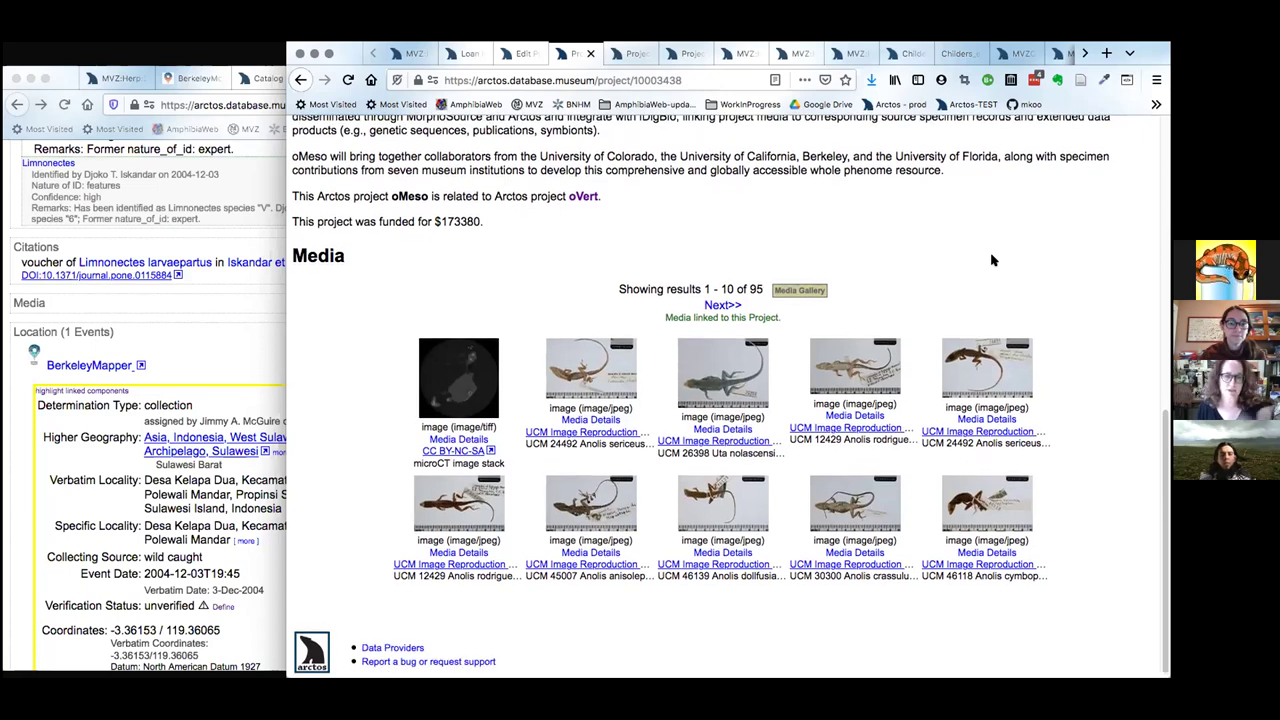
scroll(992, 260, up, 2)
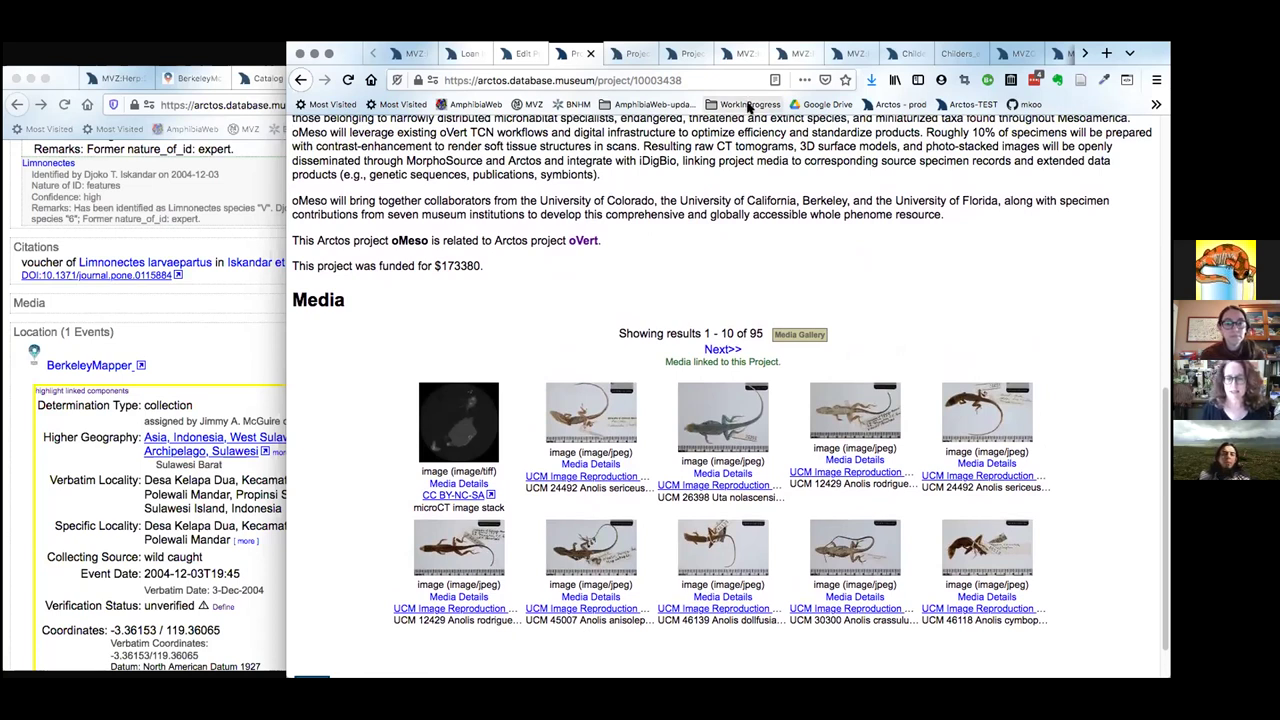
Bring up the CSBR ornithology and herpetology project page and examine its participants, award, dates and two description goals.
click(630, 53)
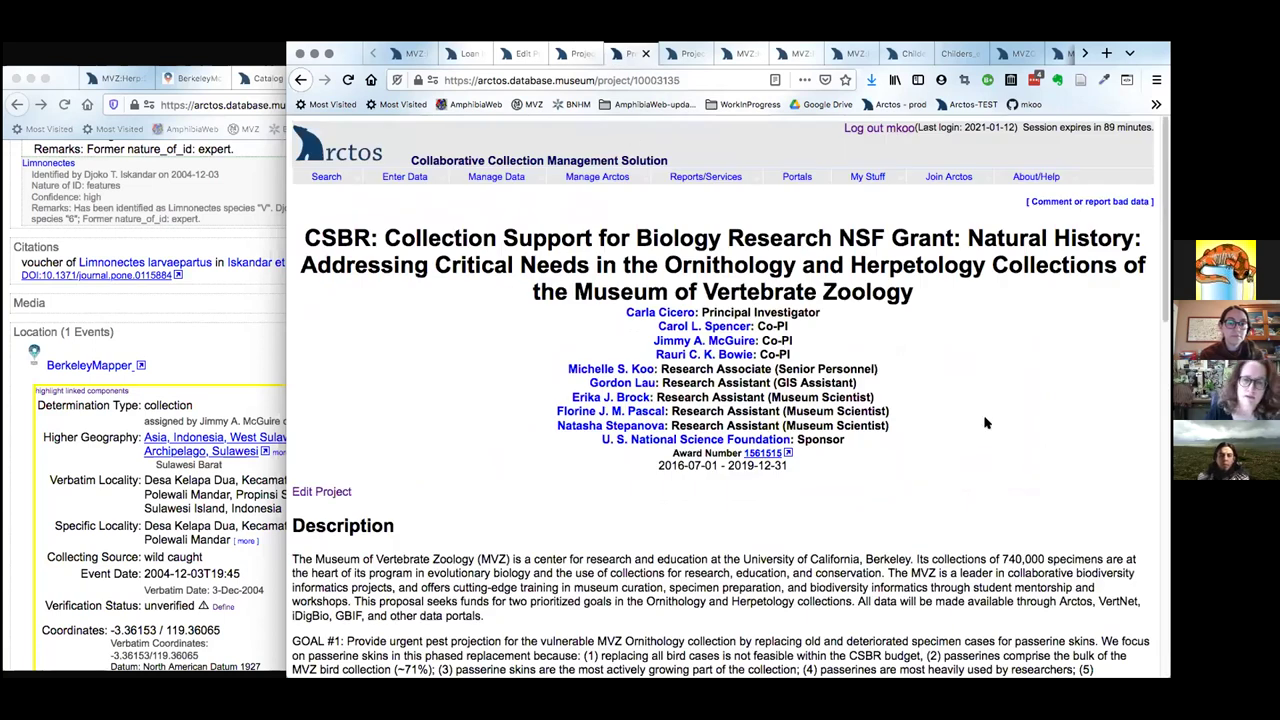
scroll(985, 425, down, 1)
scroll(985, 425, down, 1)
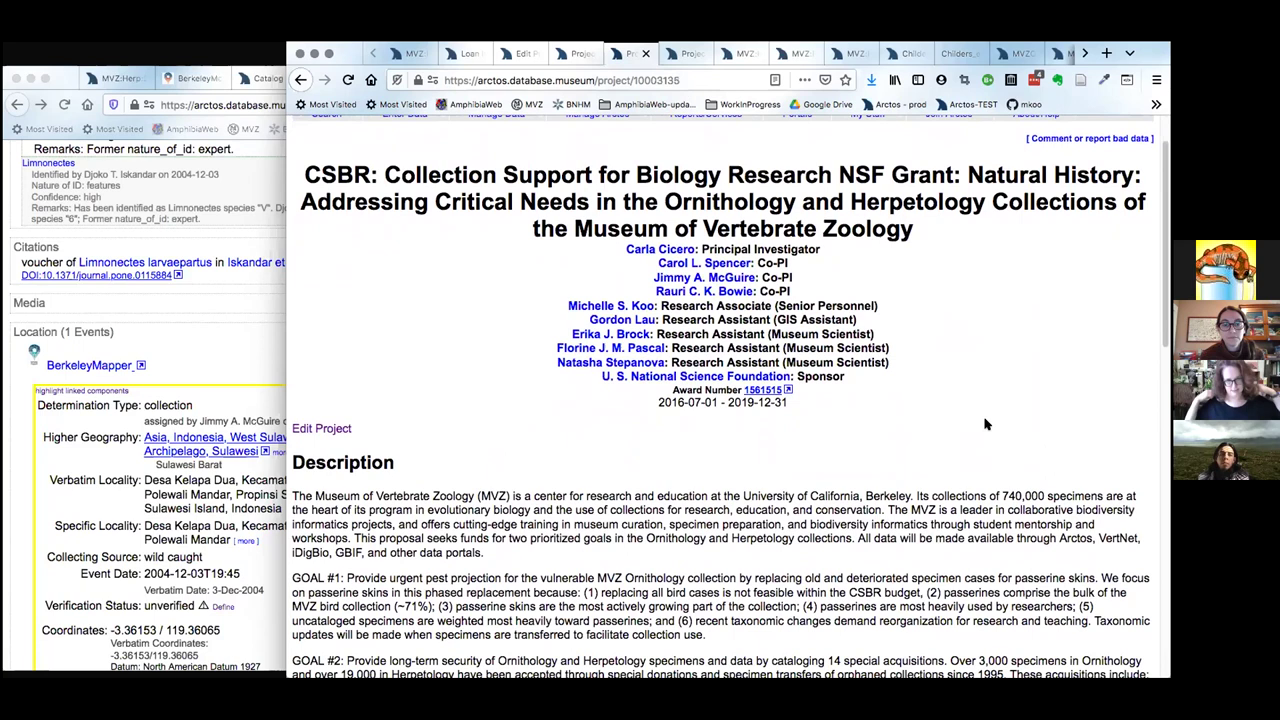
scroll(985, 425, down, 1)
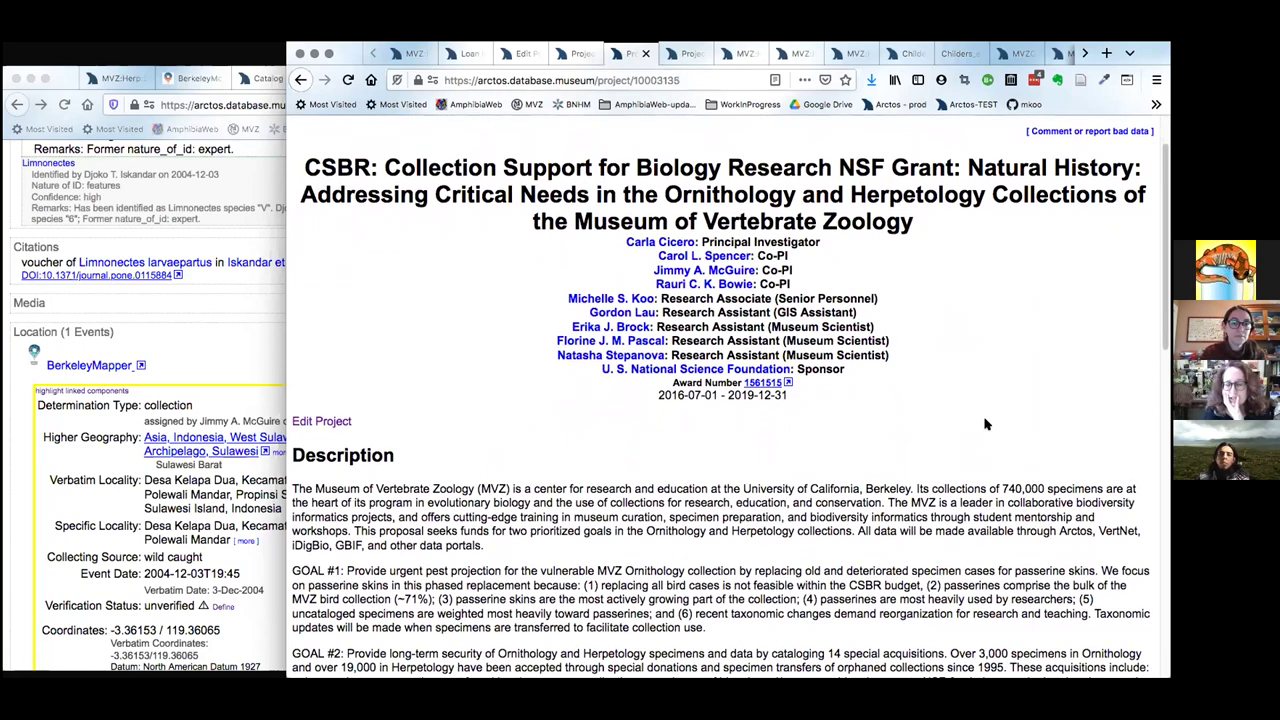
scroll(985, 425, up, 1)
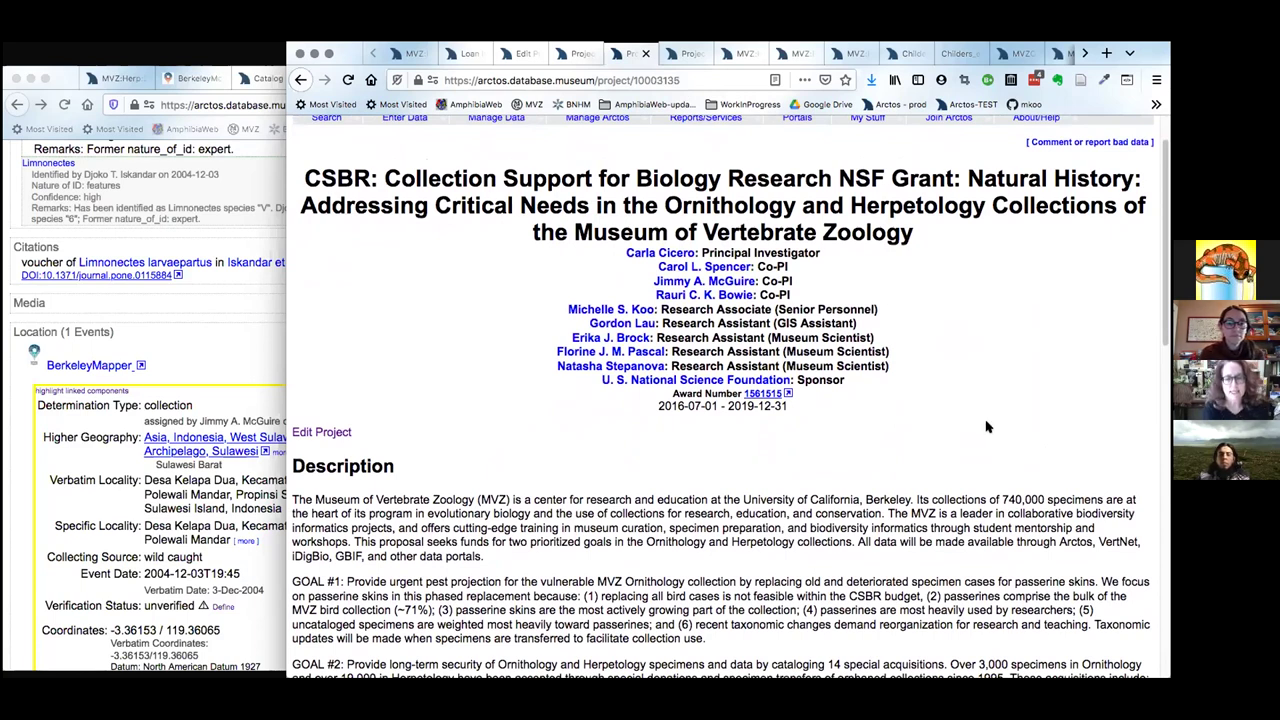
scroll(985, 425, down, 3)
scroll(985, 425, down, 2)
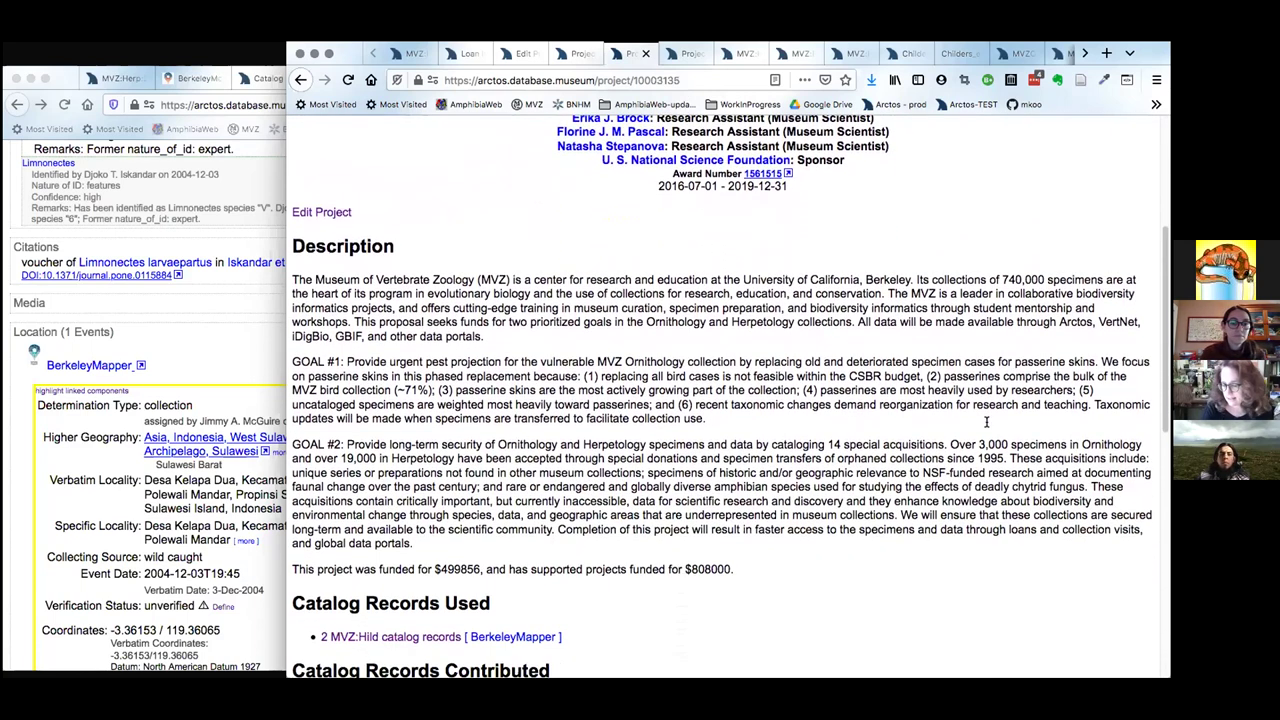
Open the MVZ:Hild catalog records used by the CSBR project, then return to the project page.
scroll(1027, 485, down, 2)
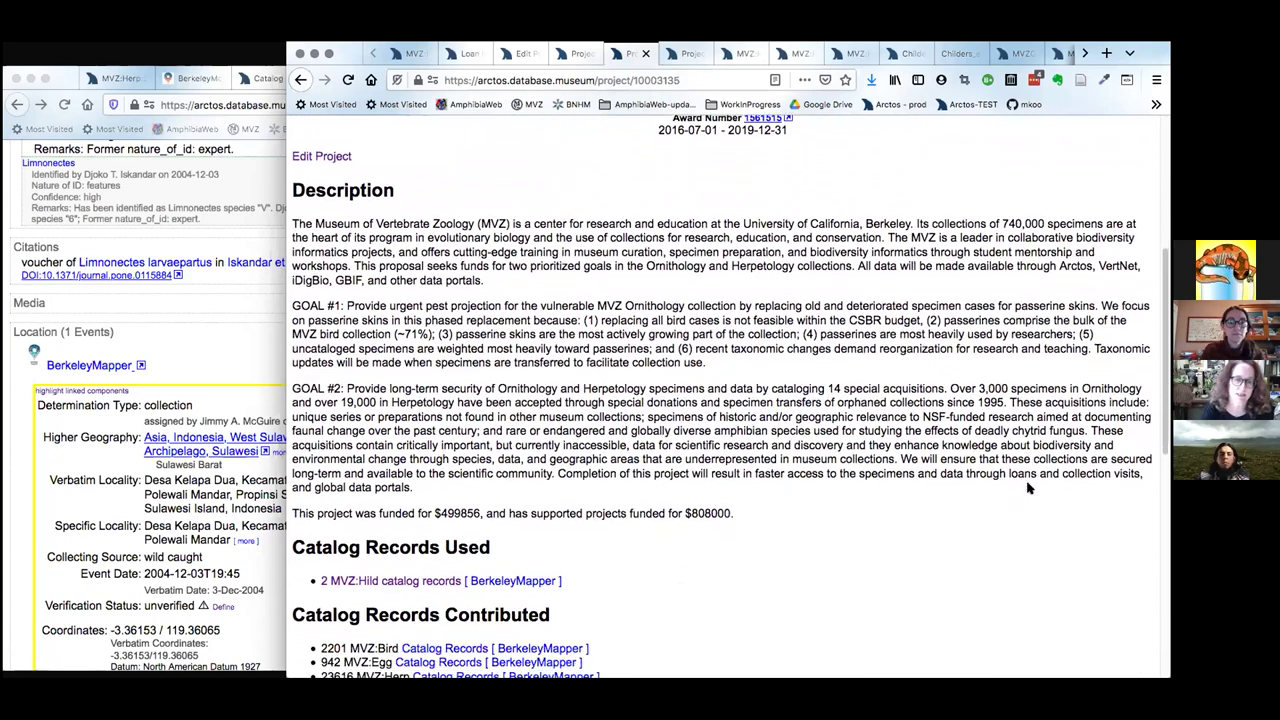
scroll(1027, 487, down, 1)
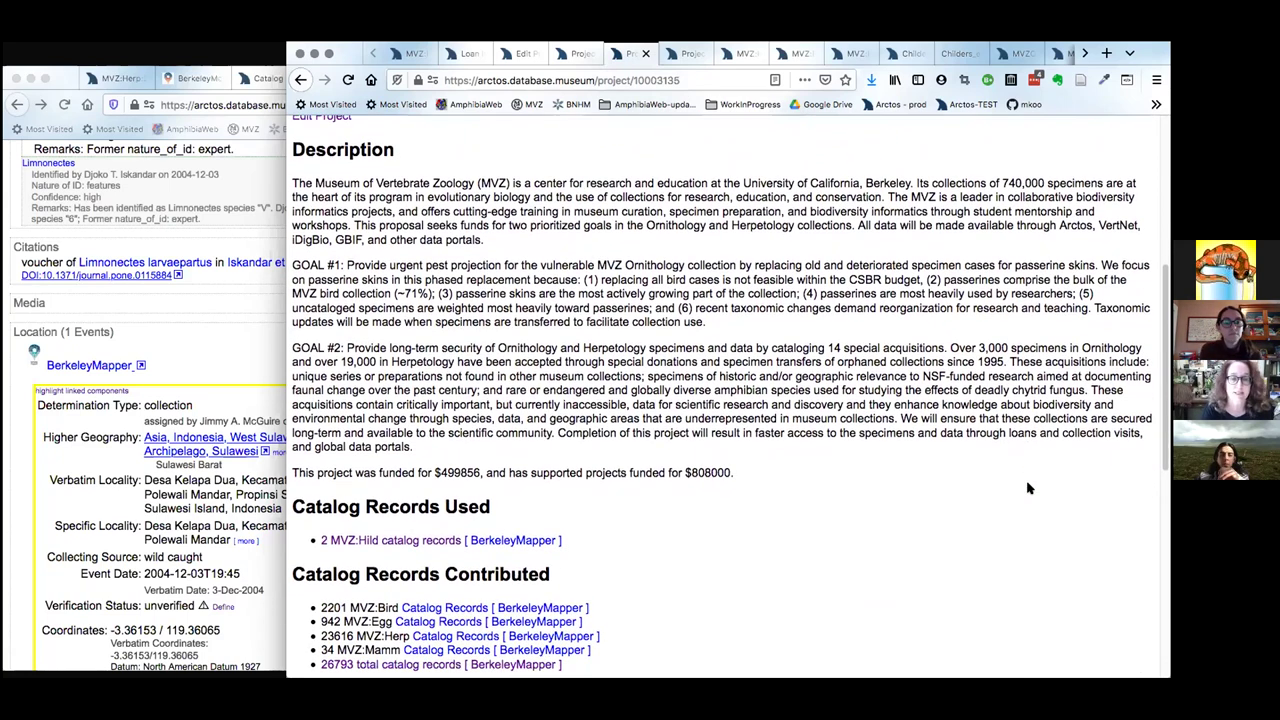
scroll(1027, 488, down, 3)
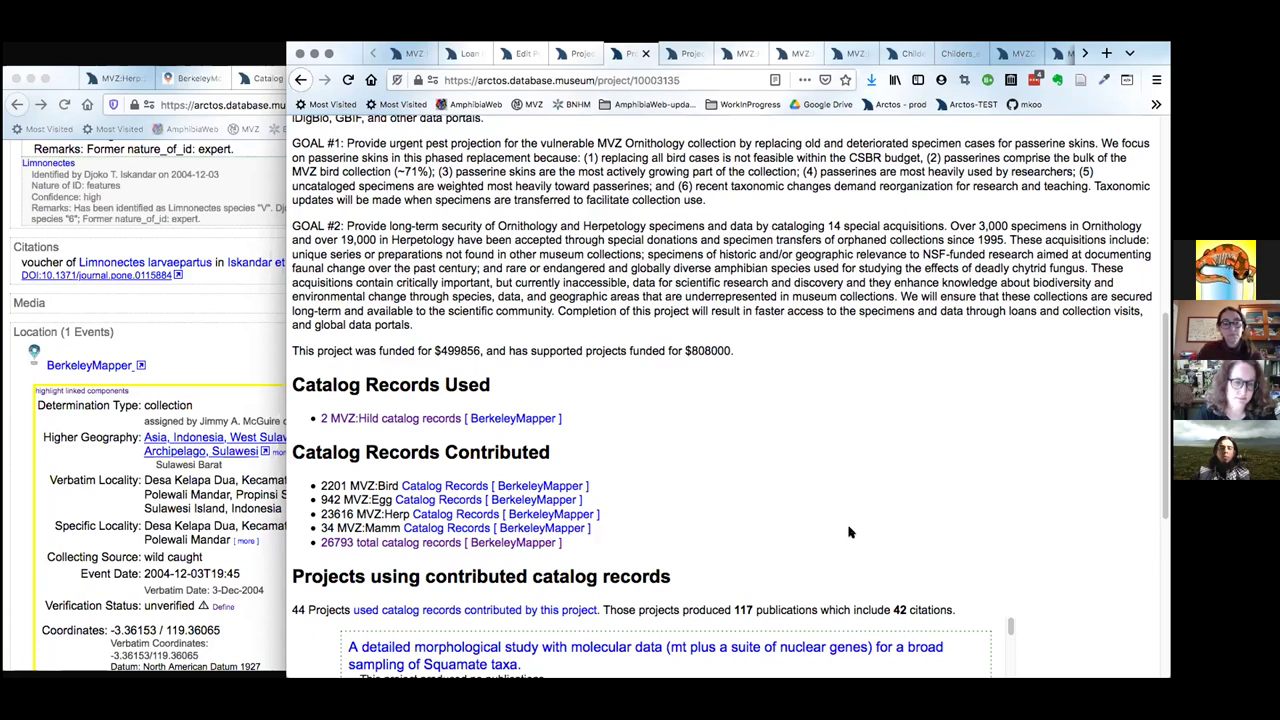
scroll(848, 532, down, 1)
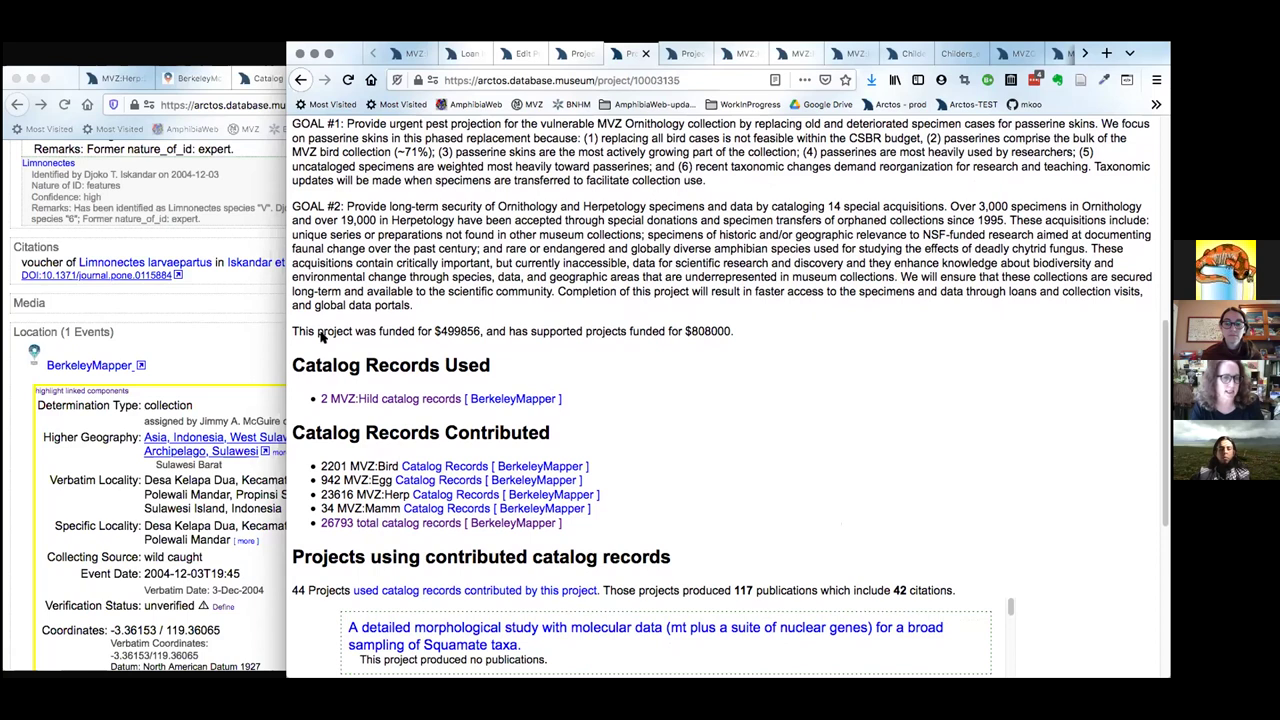
click(369, 398)
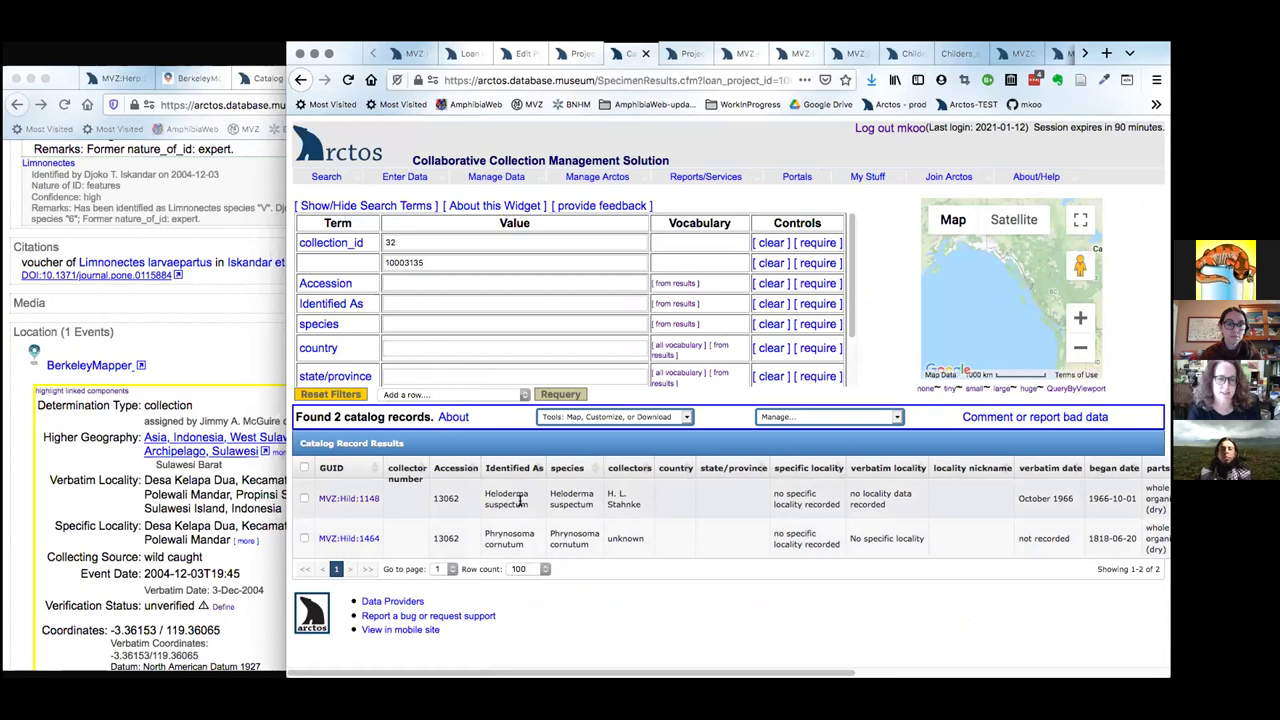
click(300, 80)
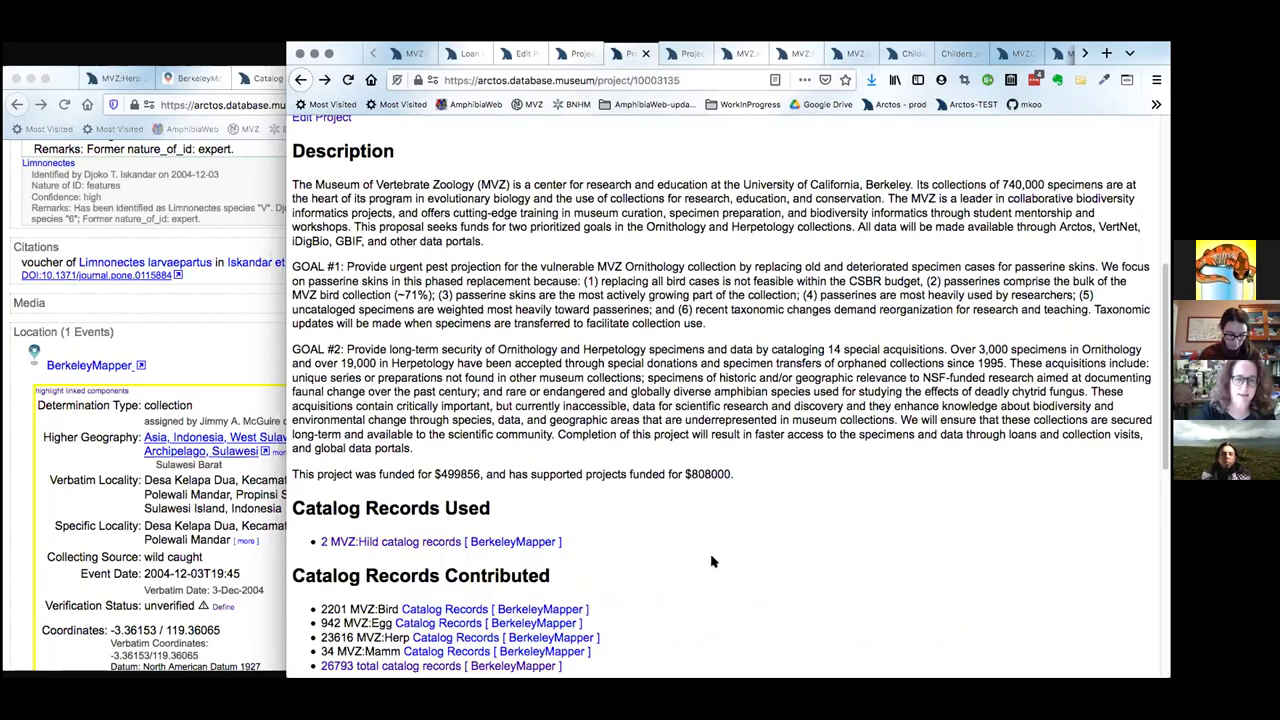
Examine the catalog records contributed by the CSBR project and the projects that used those records.
scroll(700, 450, down, 2)
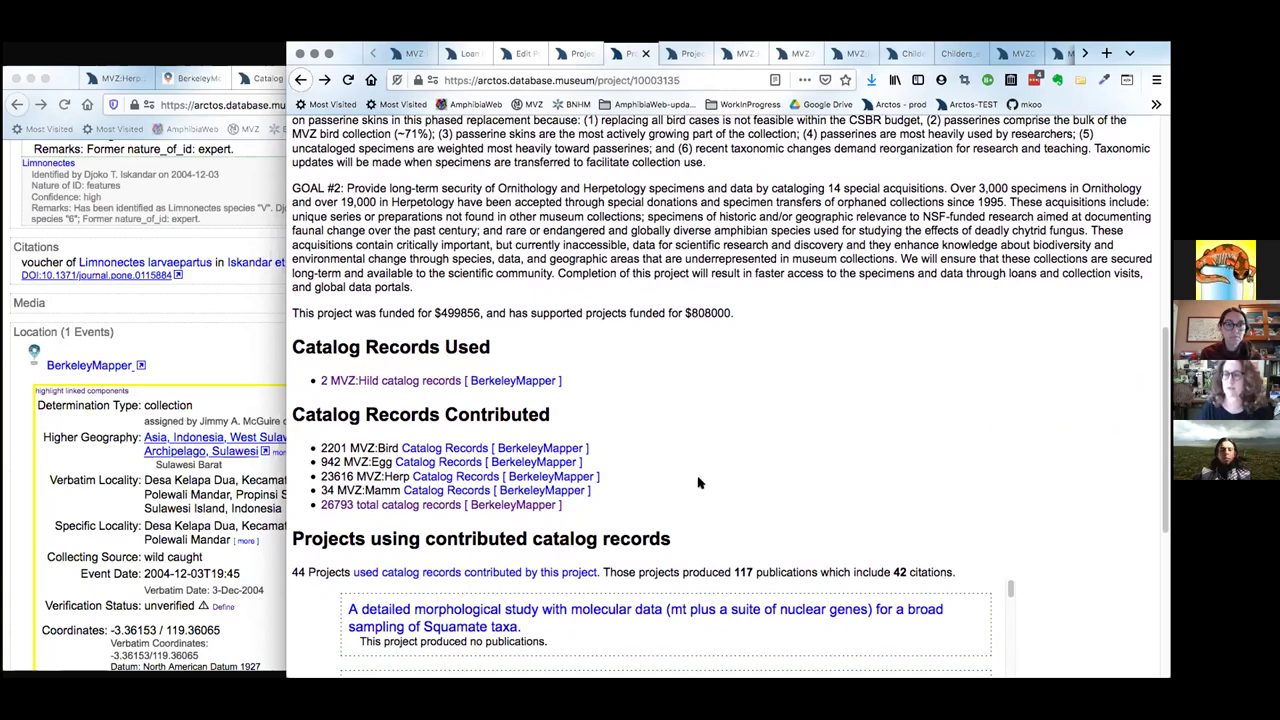
scroll(700, 484, down, 1)
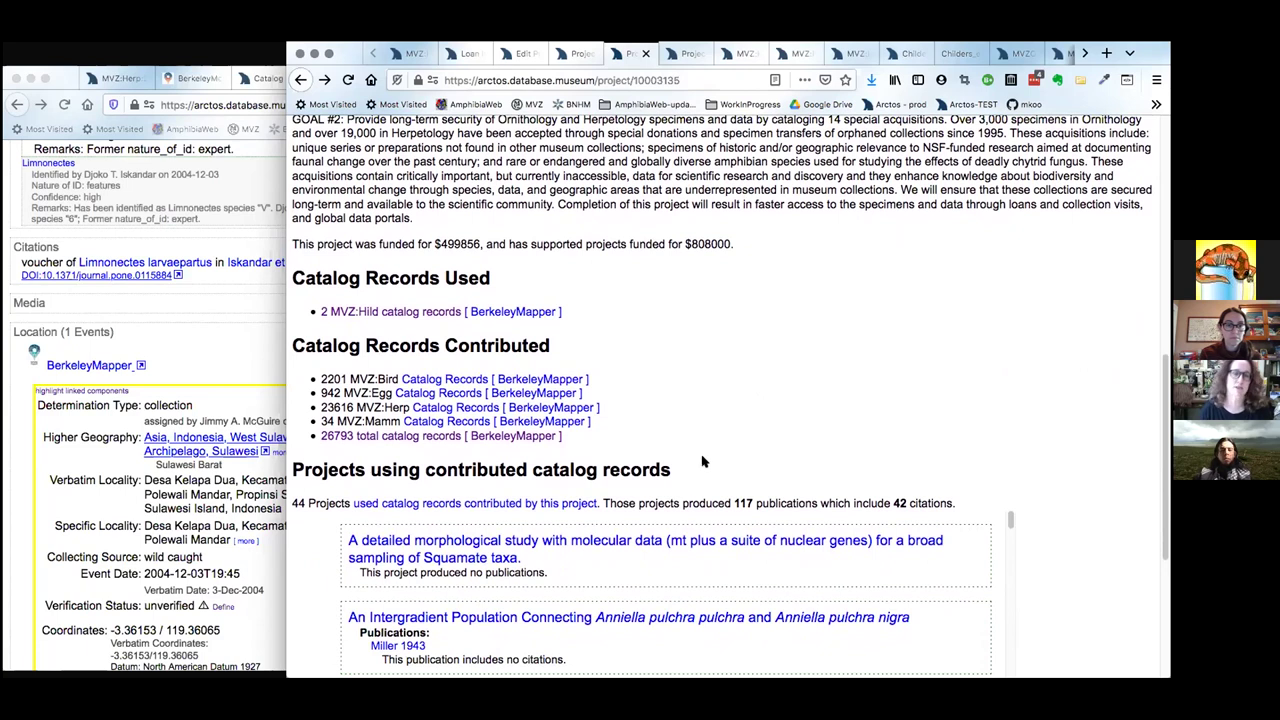
scroll(703, 461, down, 1)
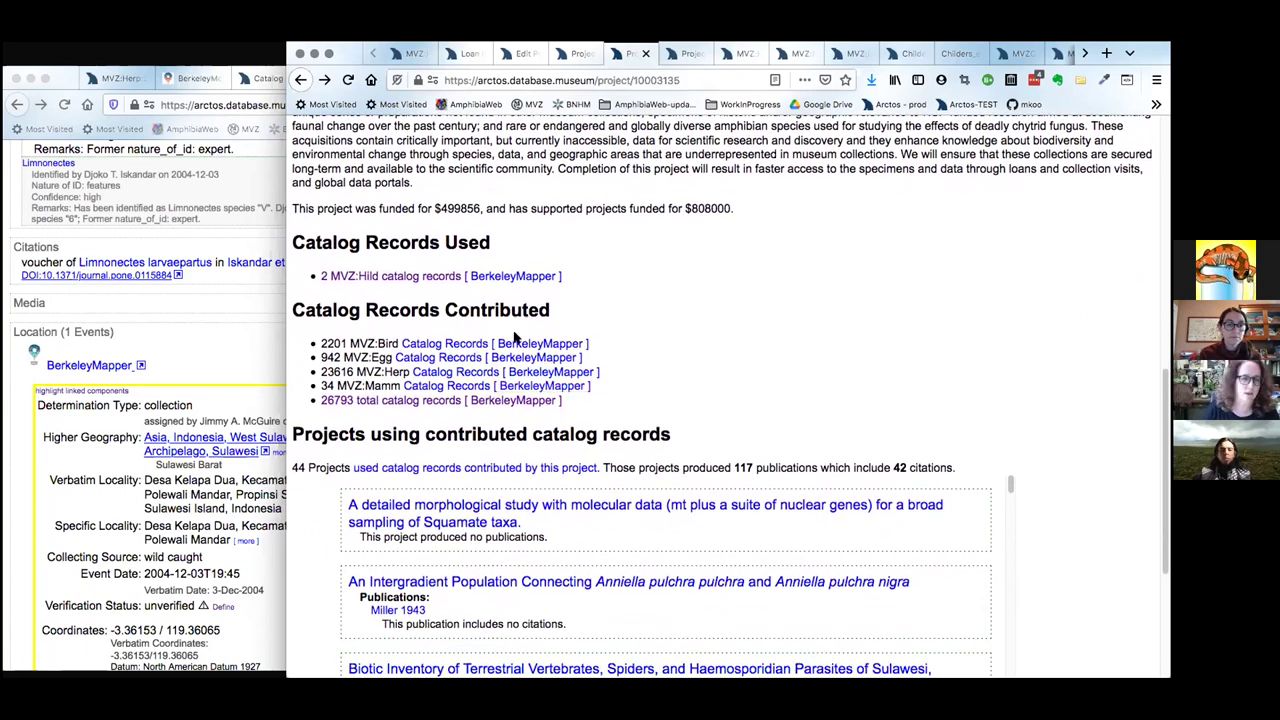
Open the CSBR project for editing and review its agents and the bird accessions attached to it.
scroll(720, 360, up, 6)
click(330, 211)
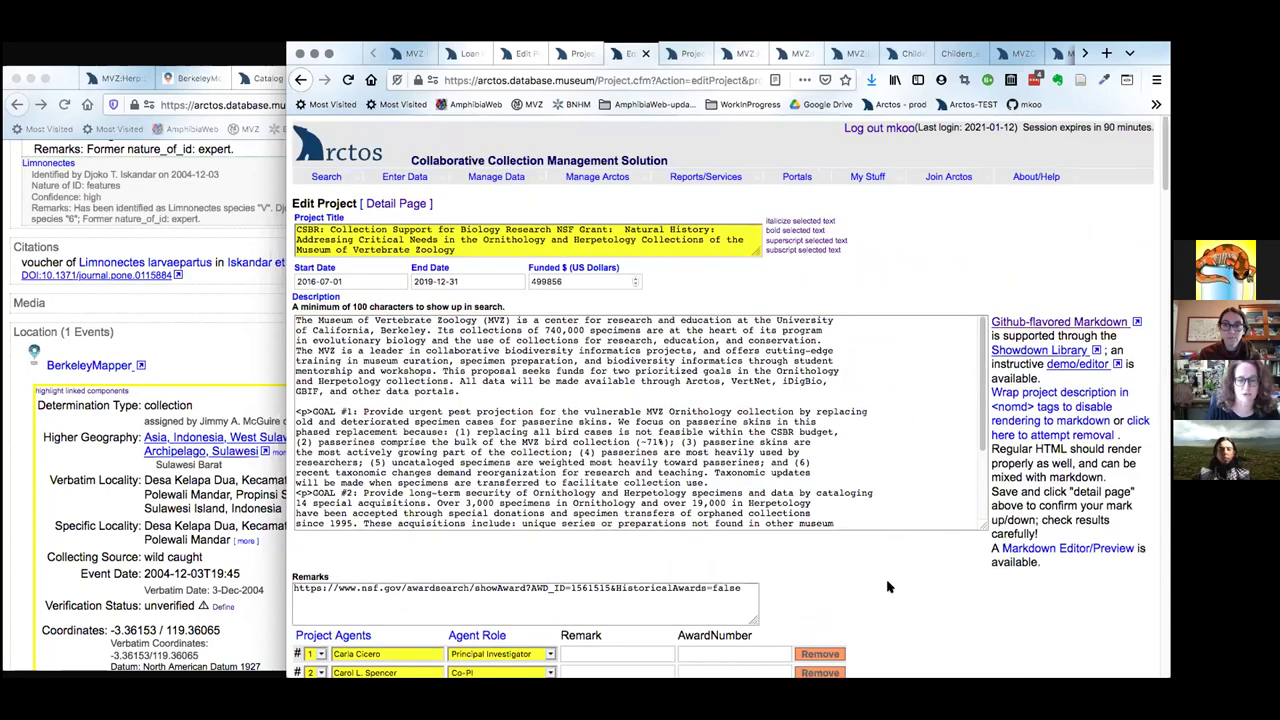
scroll(887, 587, down, 10)
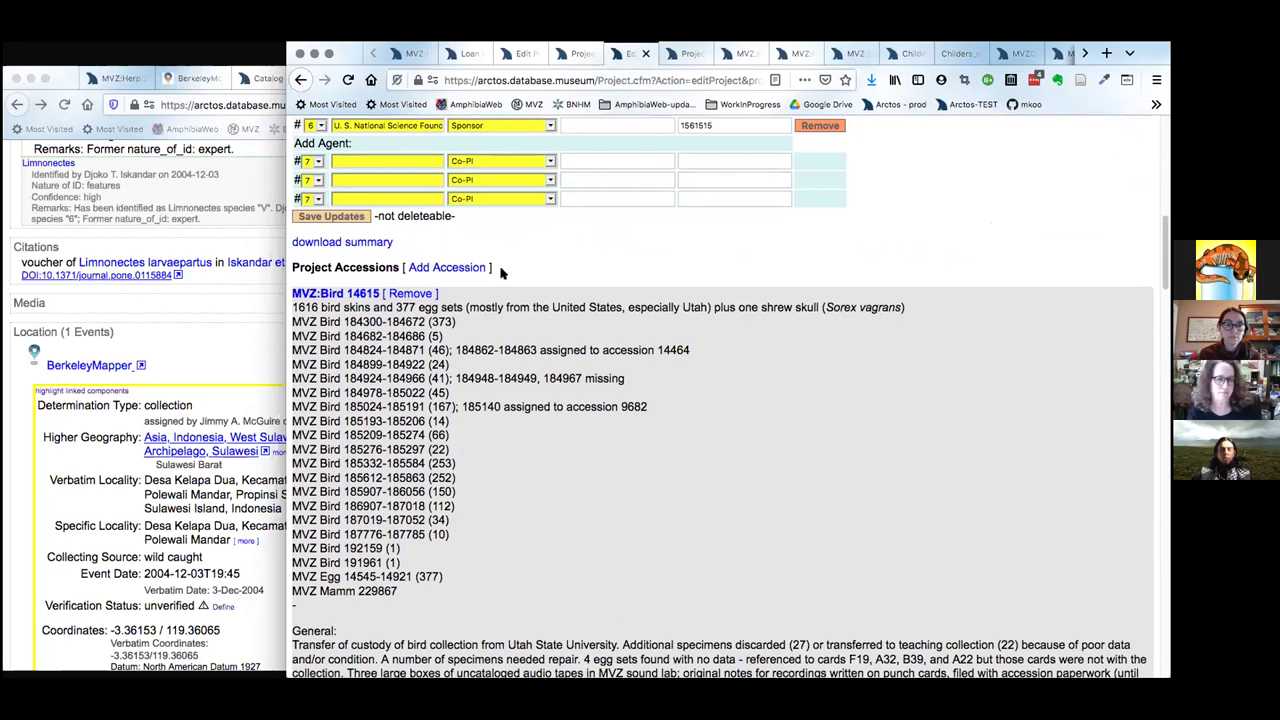
scroll(591, 460, down, 3)
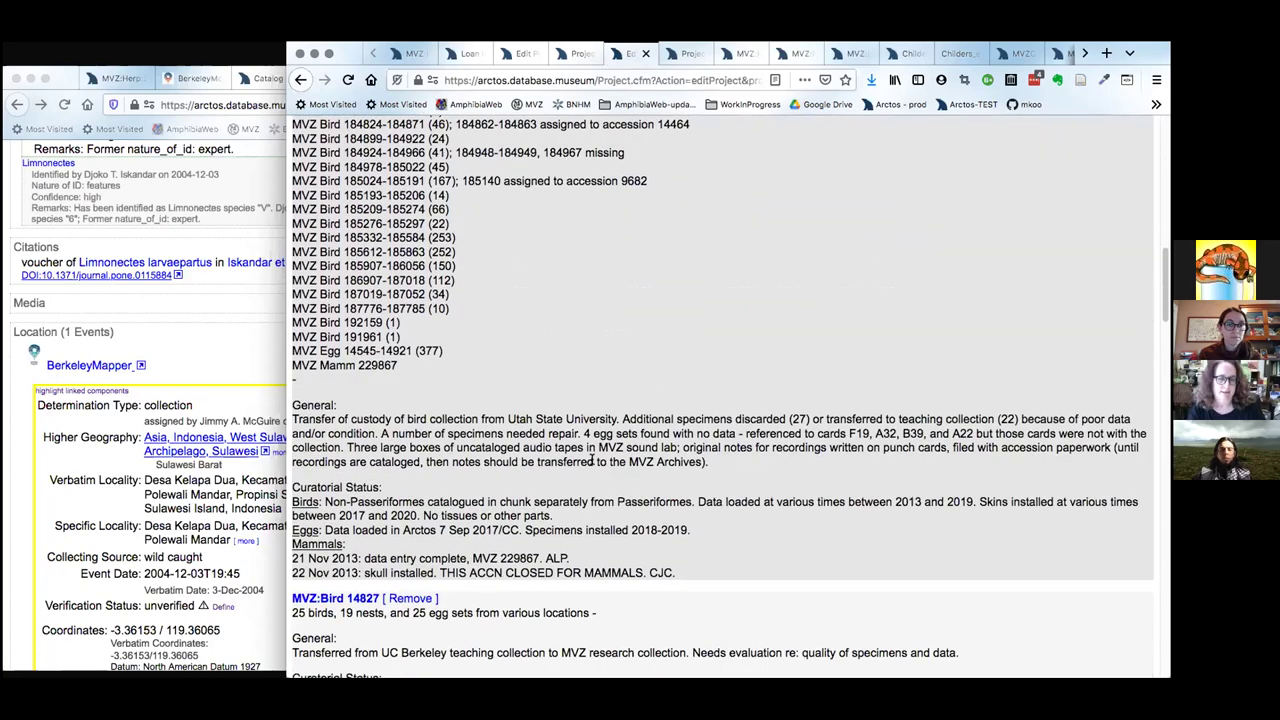
scroll(591, 460, down, 2)
scroll(742, 497, down, 5)
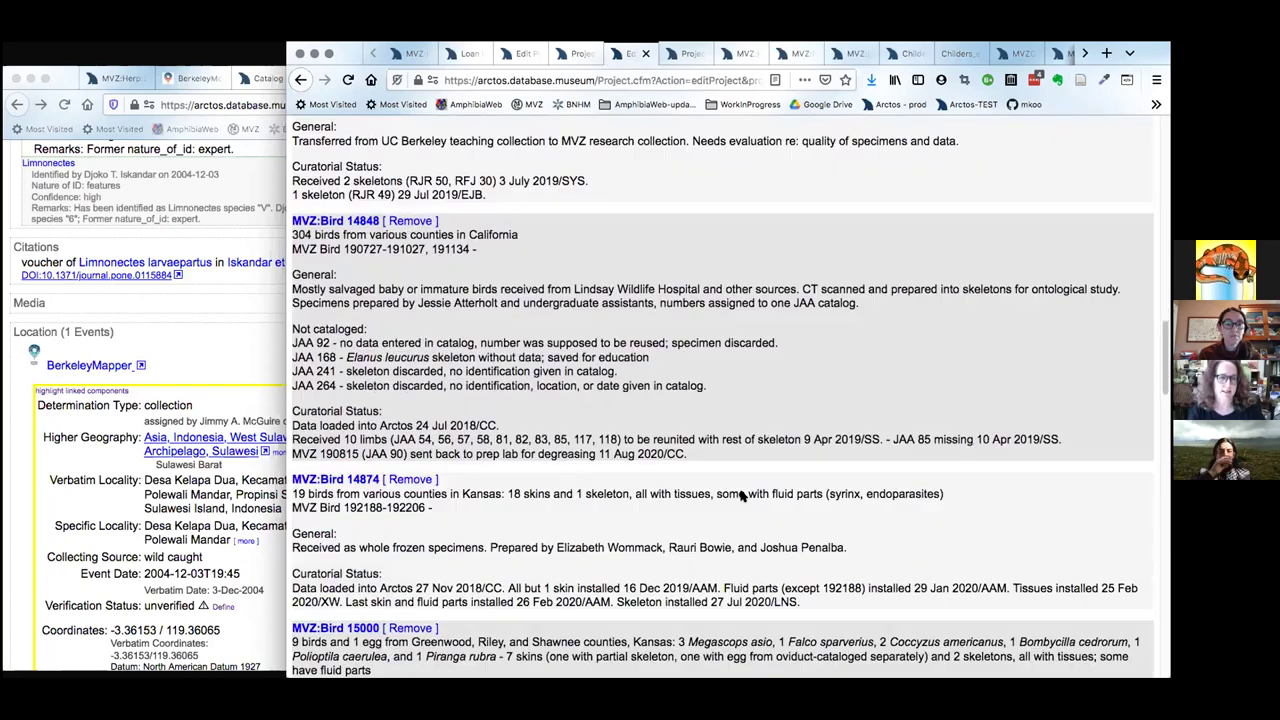
Review the herp accessions attached to the CSBR project and its project loan MVZ:Herp 2019.8812.Herp.
scroll(742, 497, down, 20)
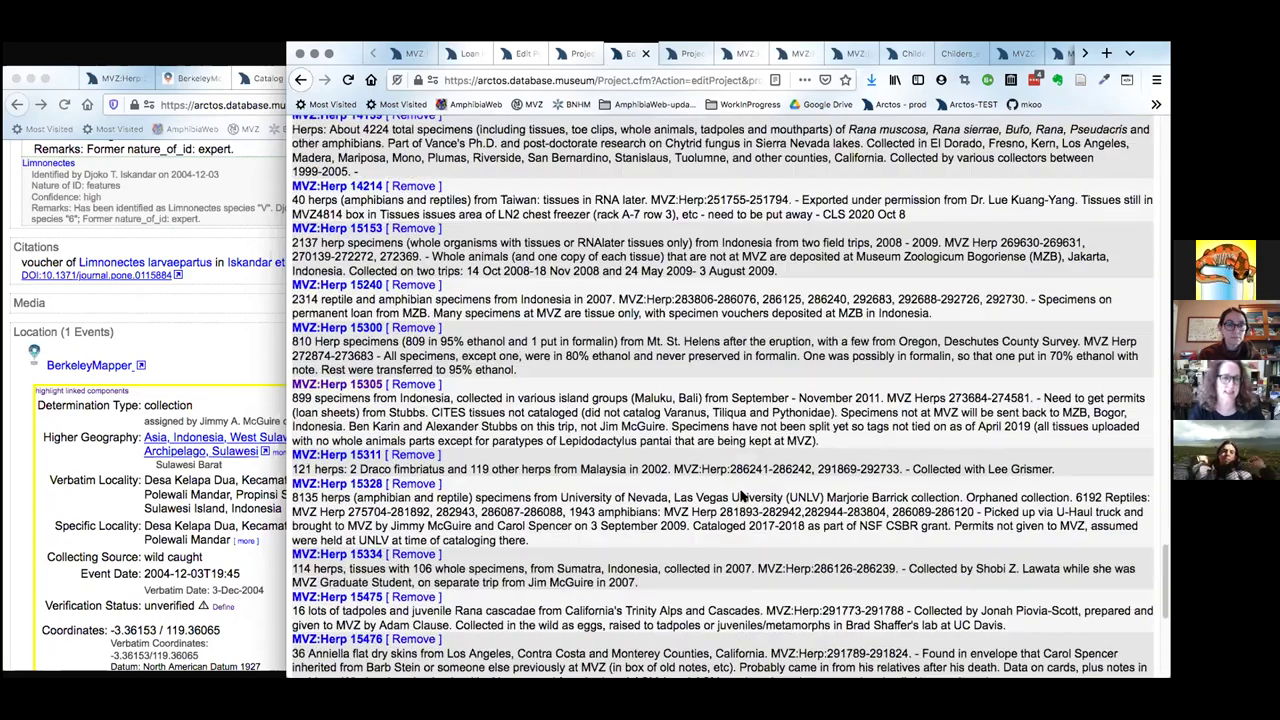
scroll(742, 497, down, 5)
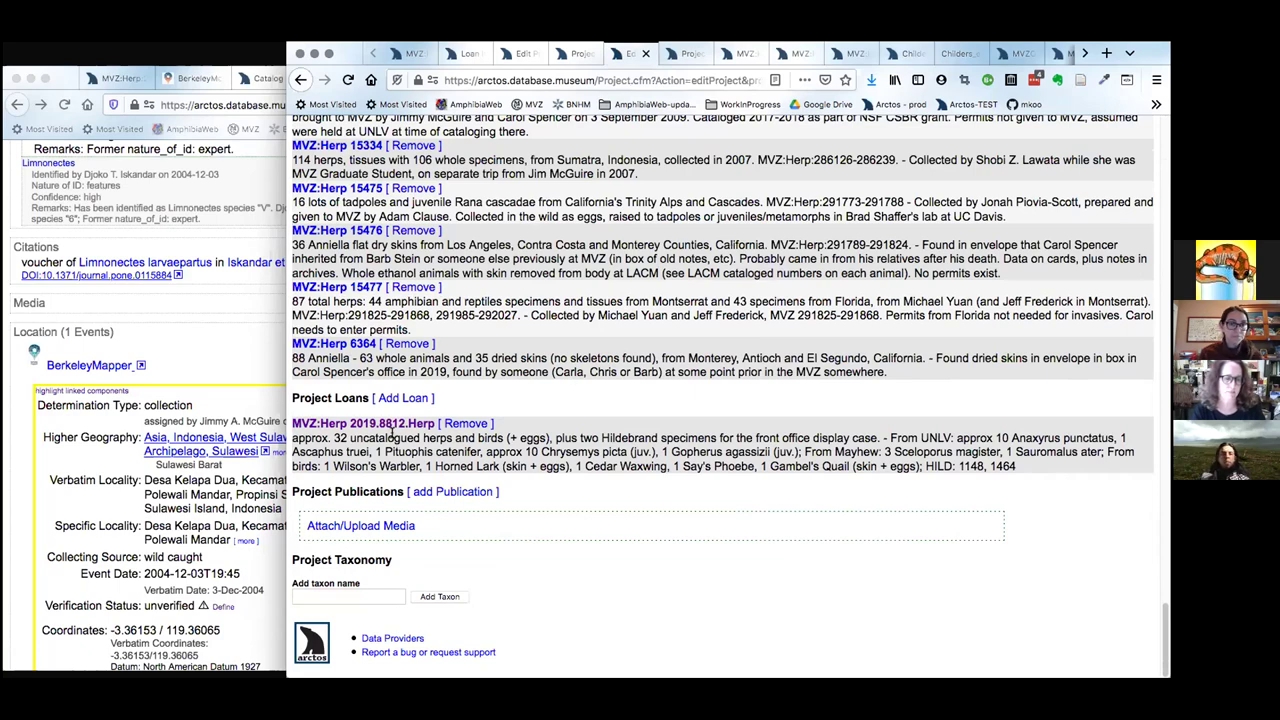
scroll(585, 422, up, 3)
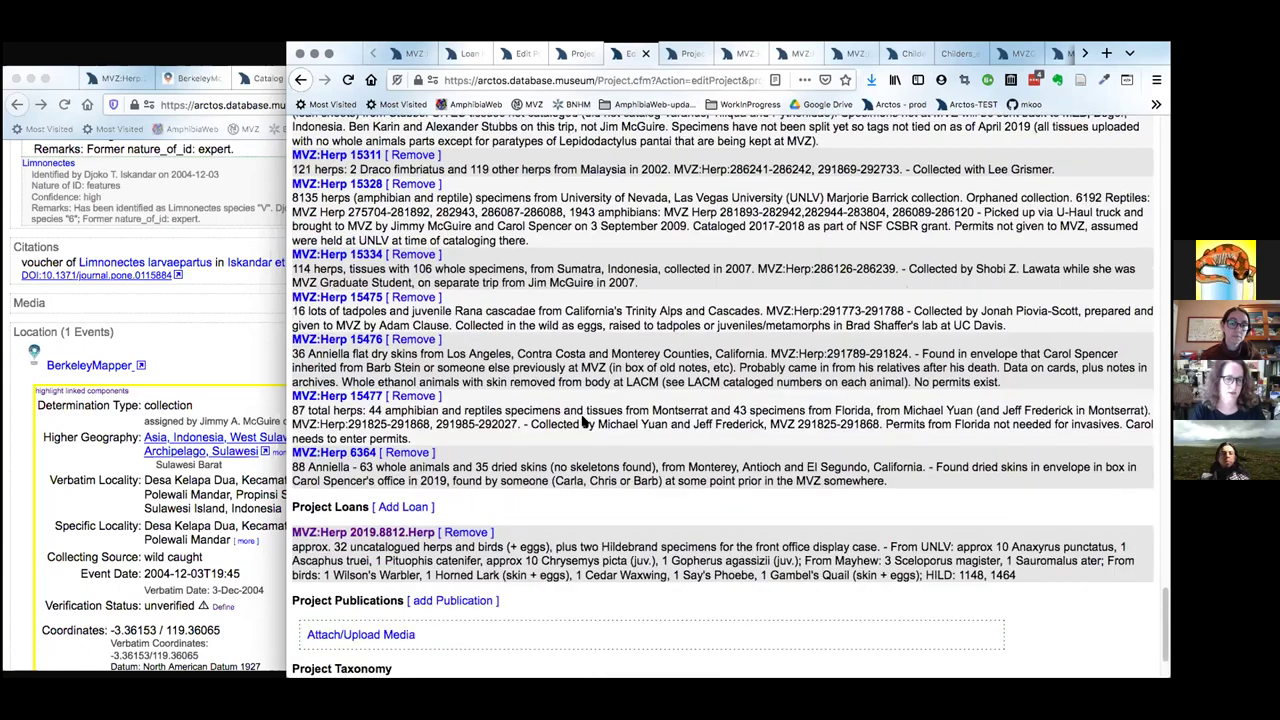
Return from the CSBR project's edit form to its detail page and examine the catalog records it contributed.
scroll(585, 422, up, 20)
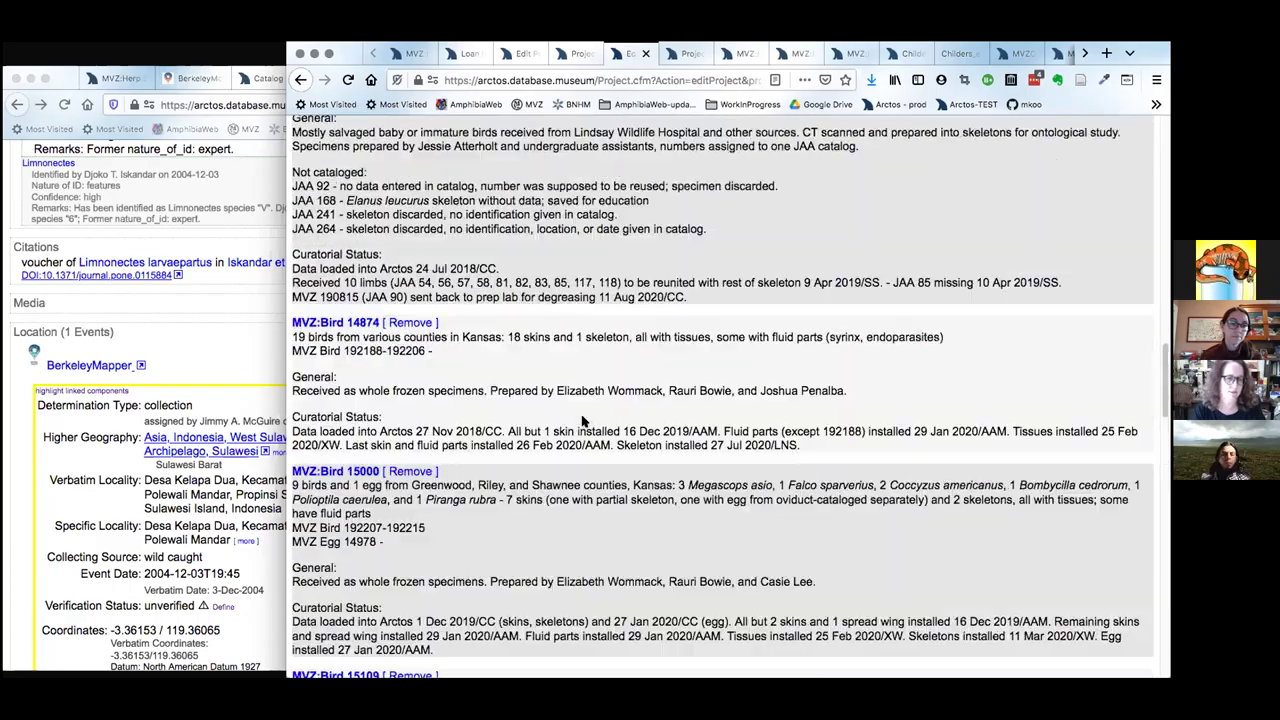
scroll(585, 422, up, 20)
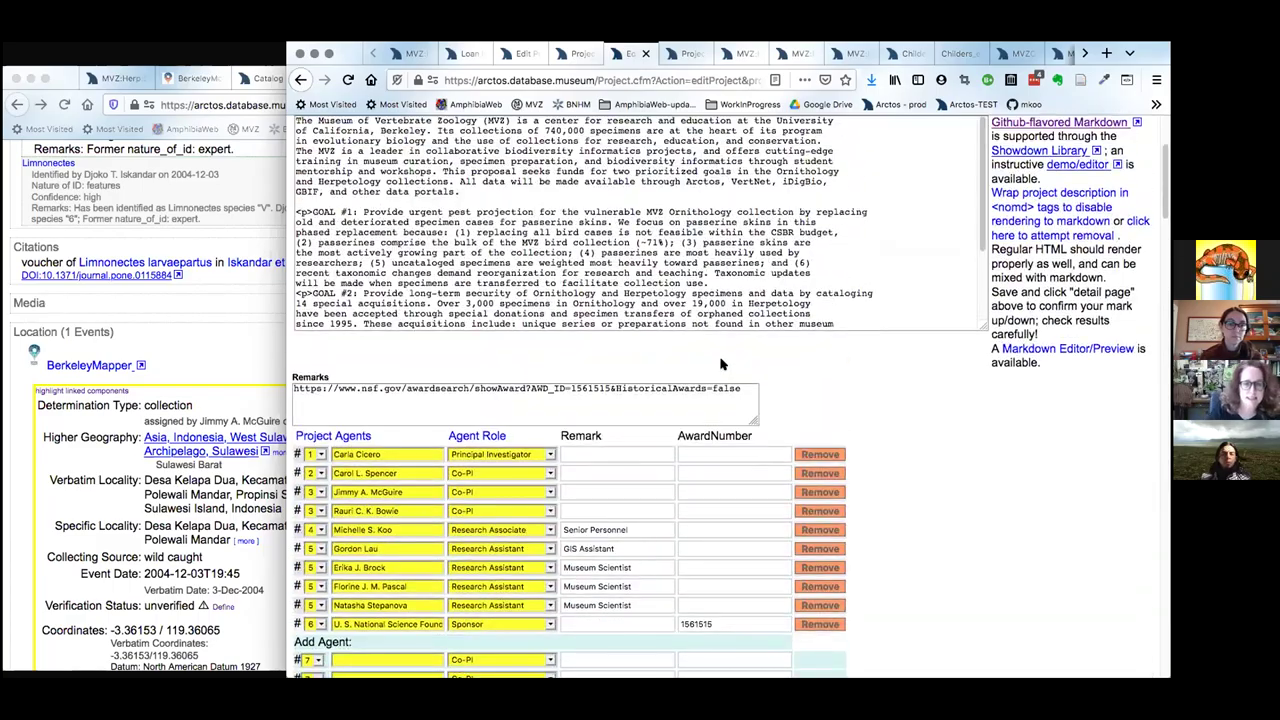
scroll(720, 364, up, 3)
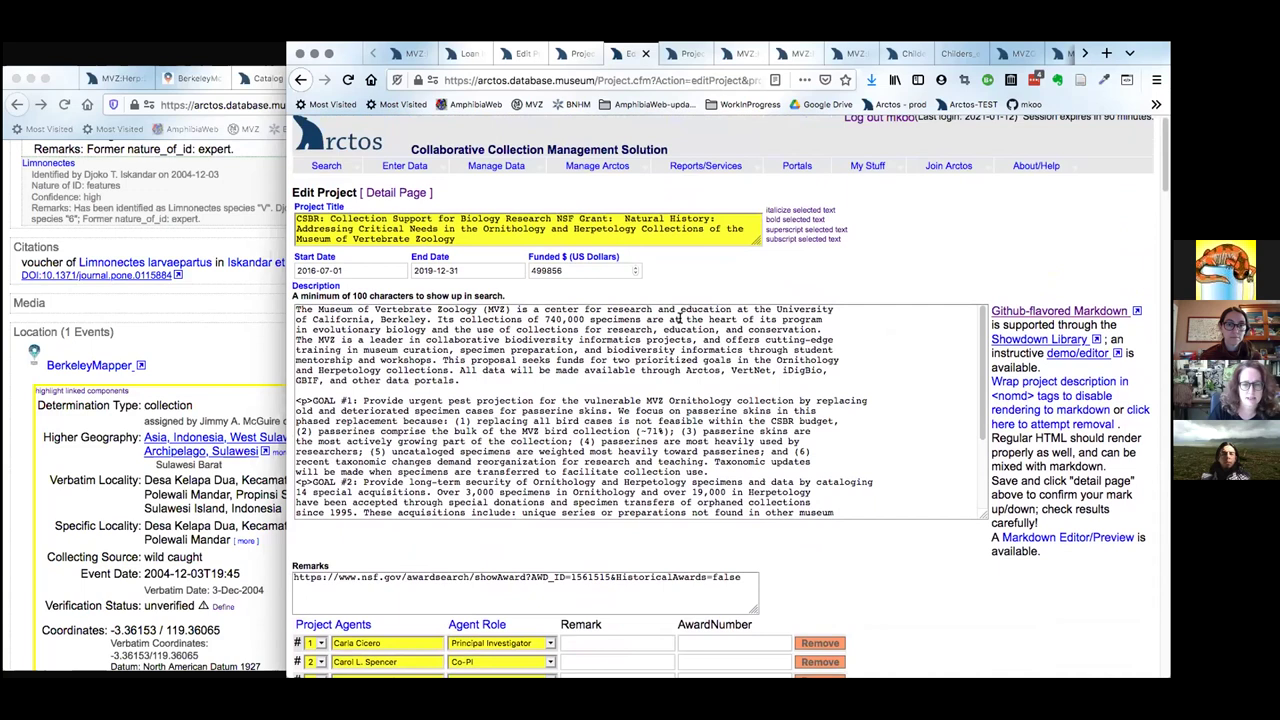
click(415, 193)
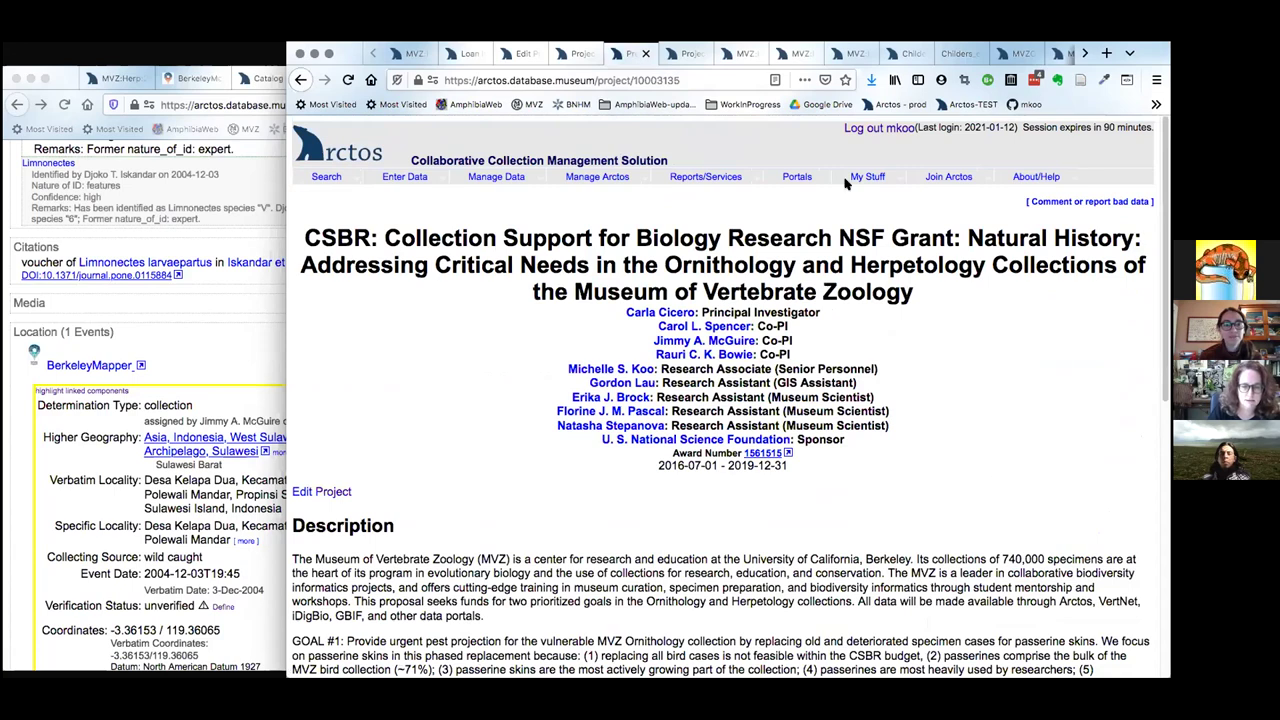
scroll(826, 384, down, 10)
scroll(826, 384, down, 5)
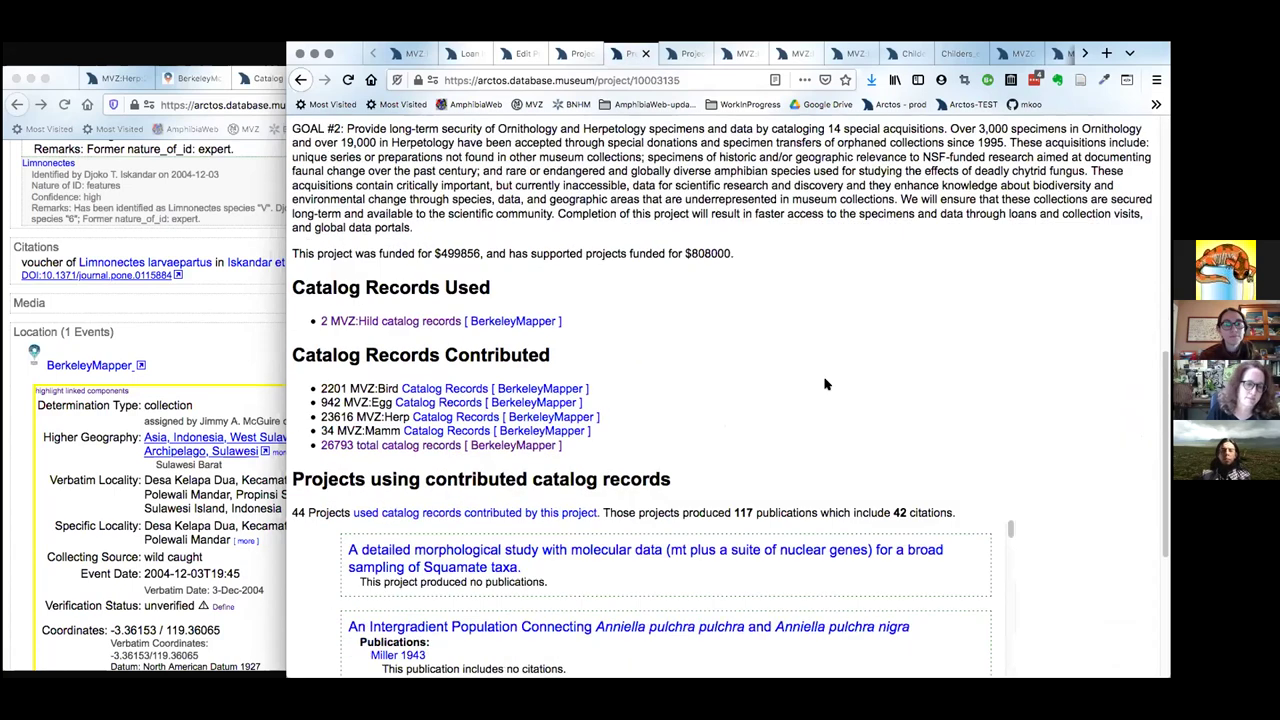
Examine the publications and citations of the Sulawesi Biotic Inventory project among the projects using CSBR's contributed records.
scroll(883, 443, down, 2)
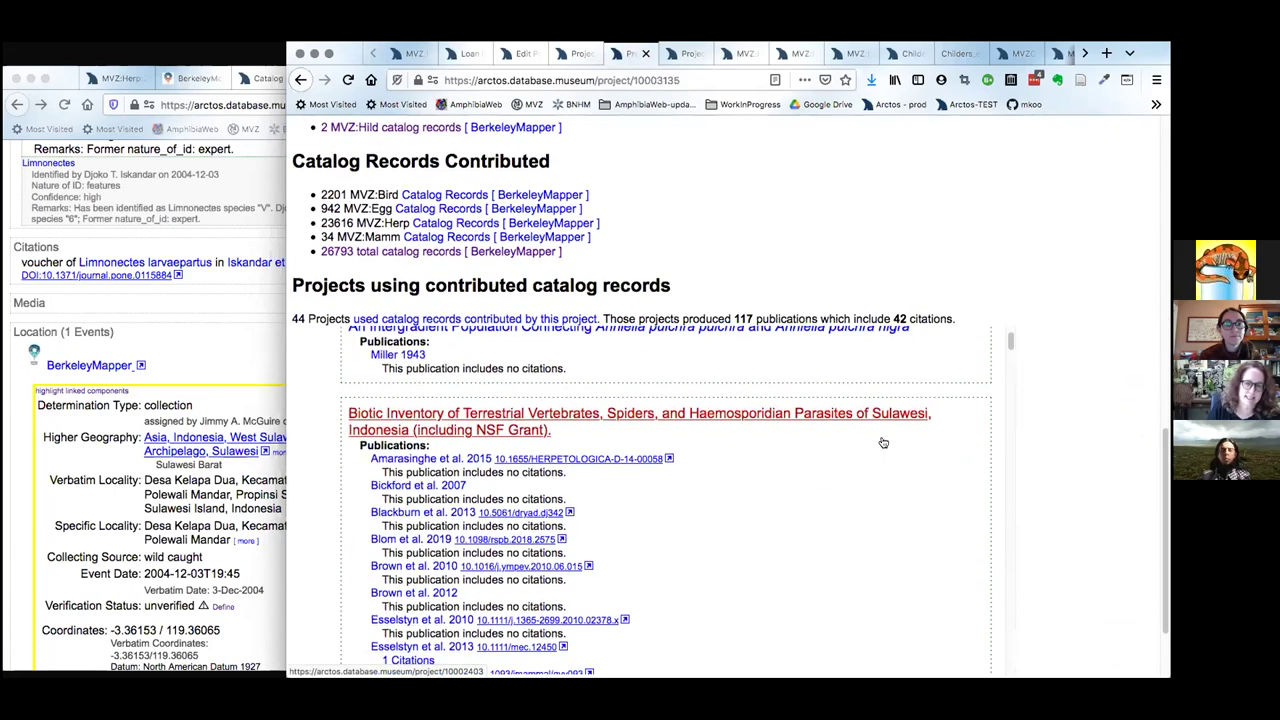
scroll(1058, 450, down, 2)
scroll(925, 405, down, 3)
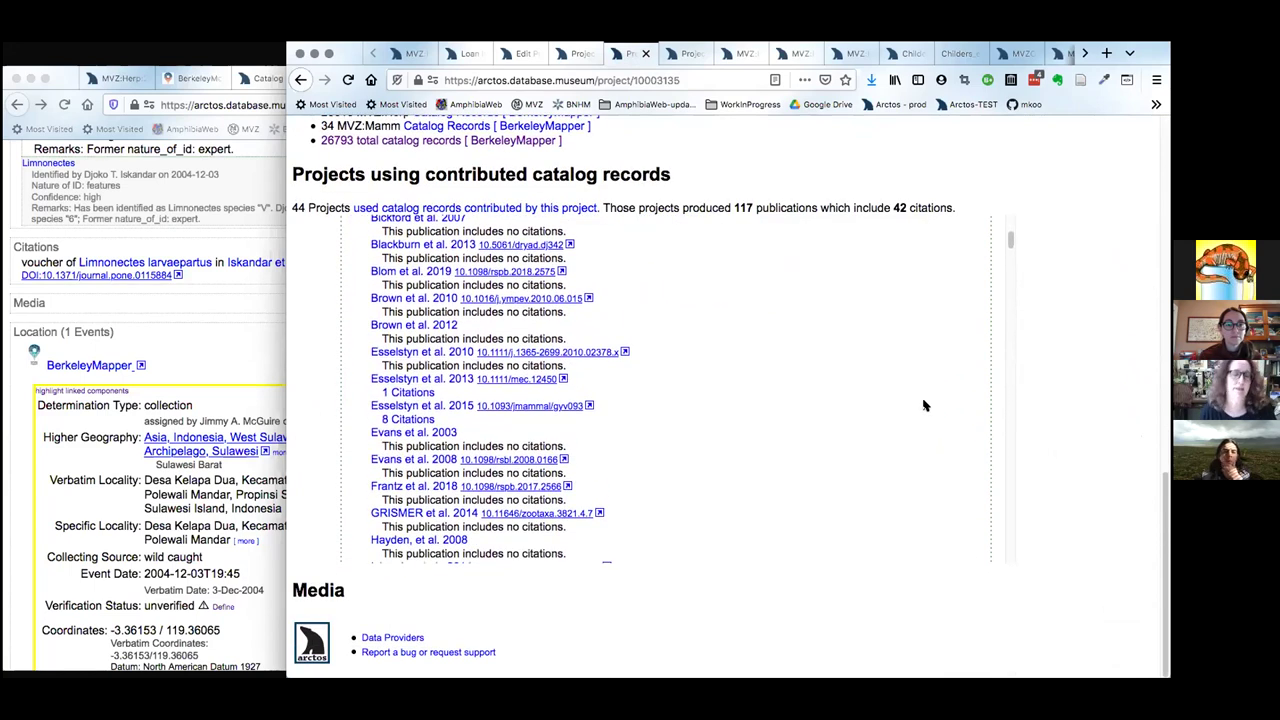
scroll(925, 405, up, 3)
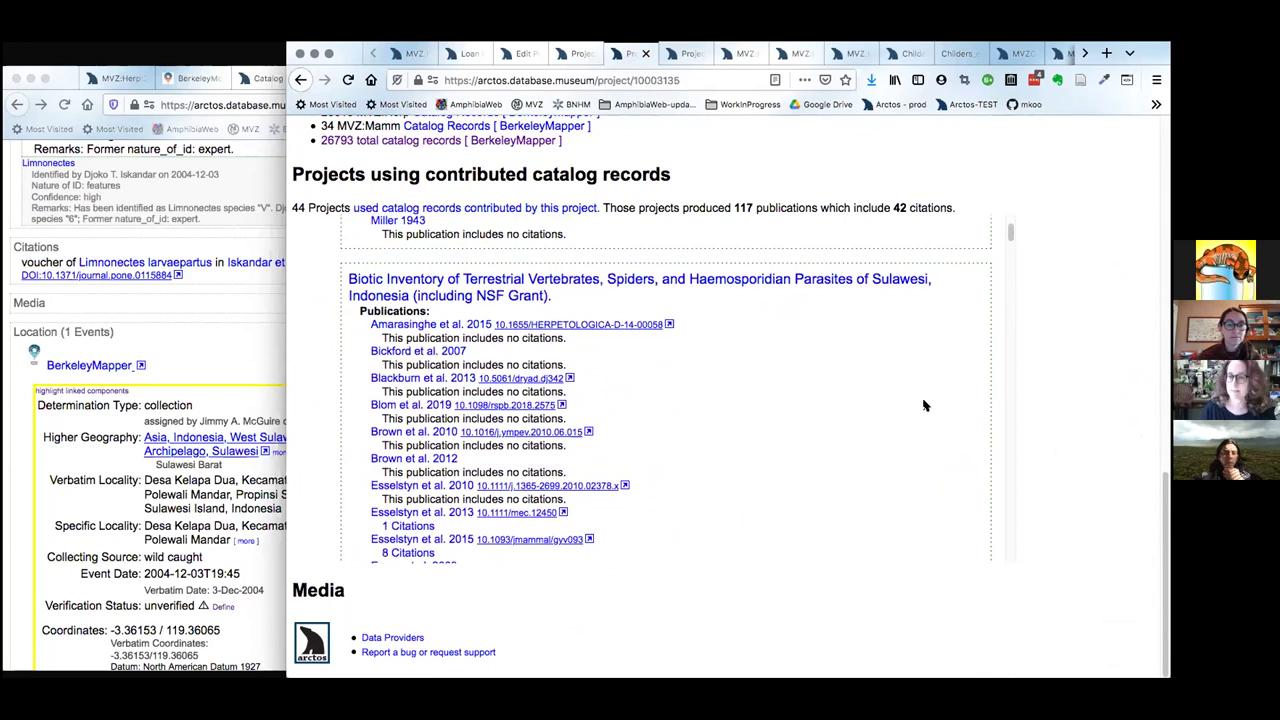
scroll(925, 405, down, 1)
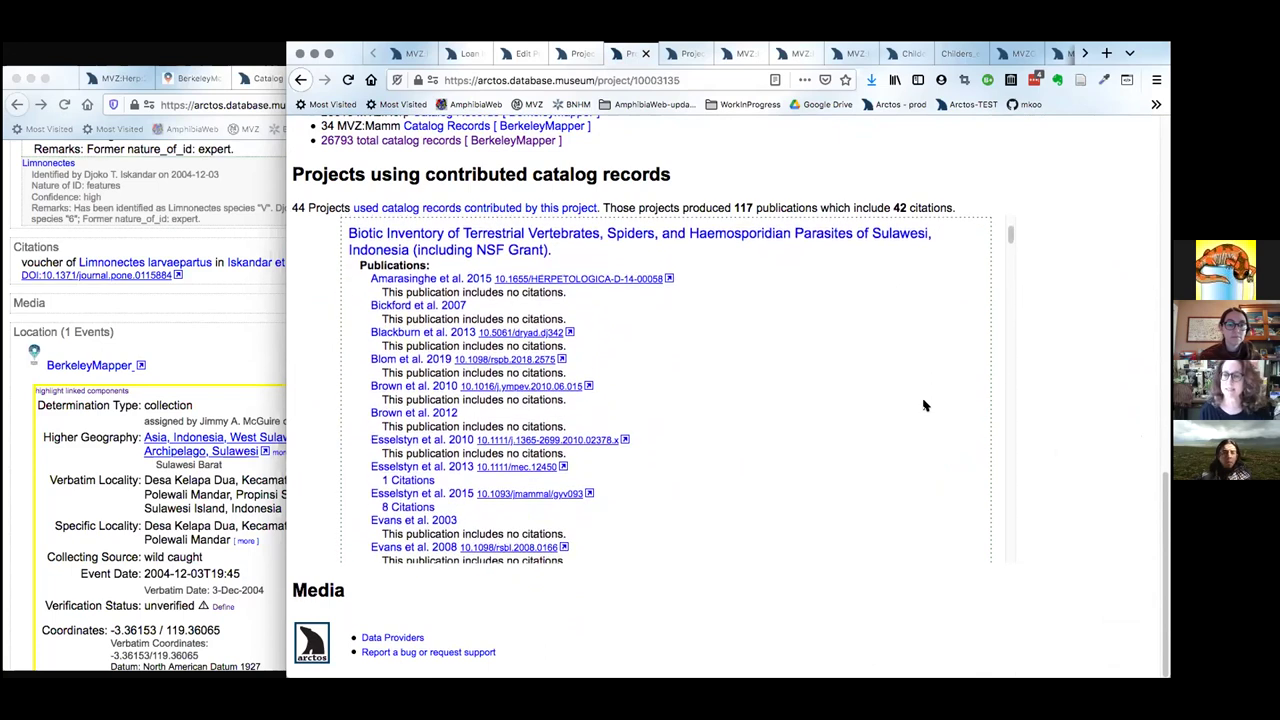
scroll(925, 405, down, 3)
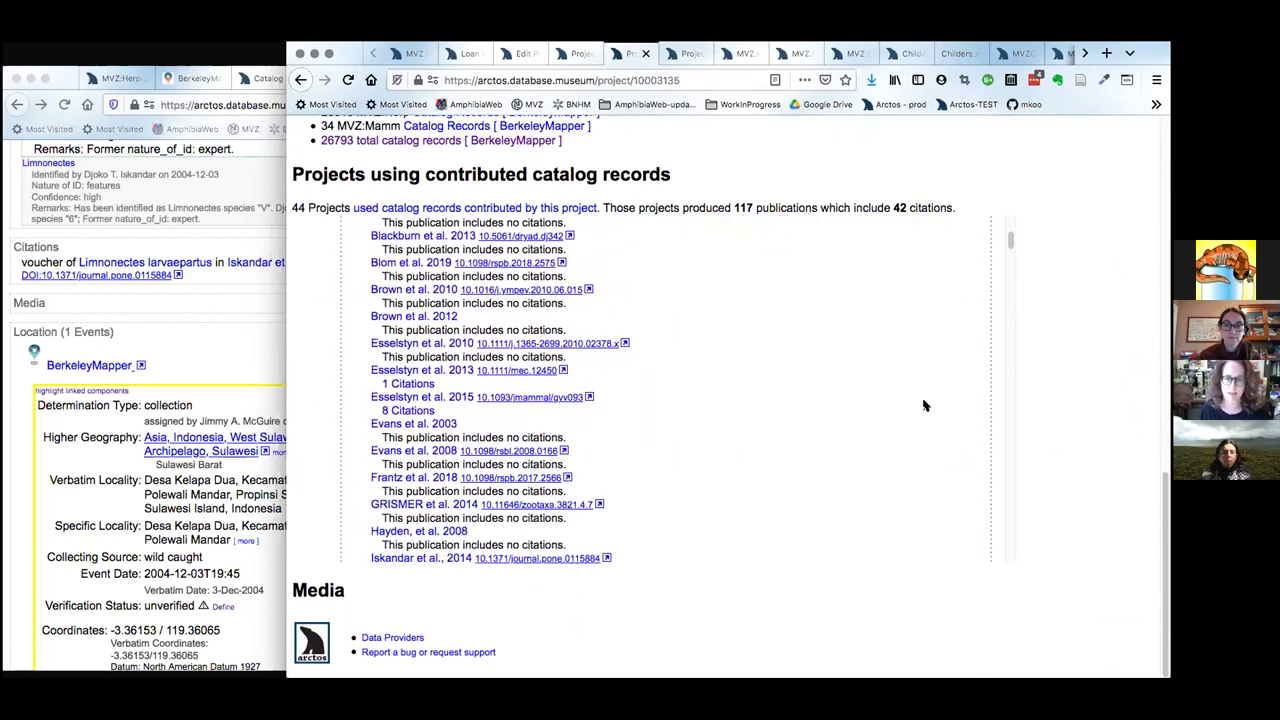
scroll(925, 405, down, 1)
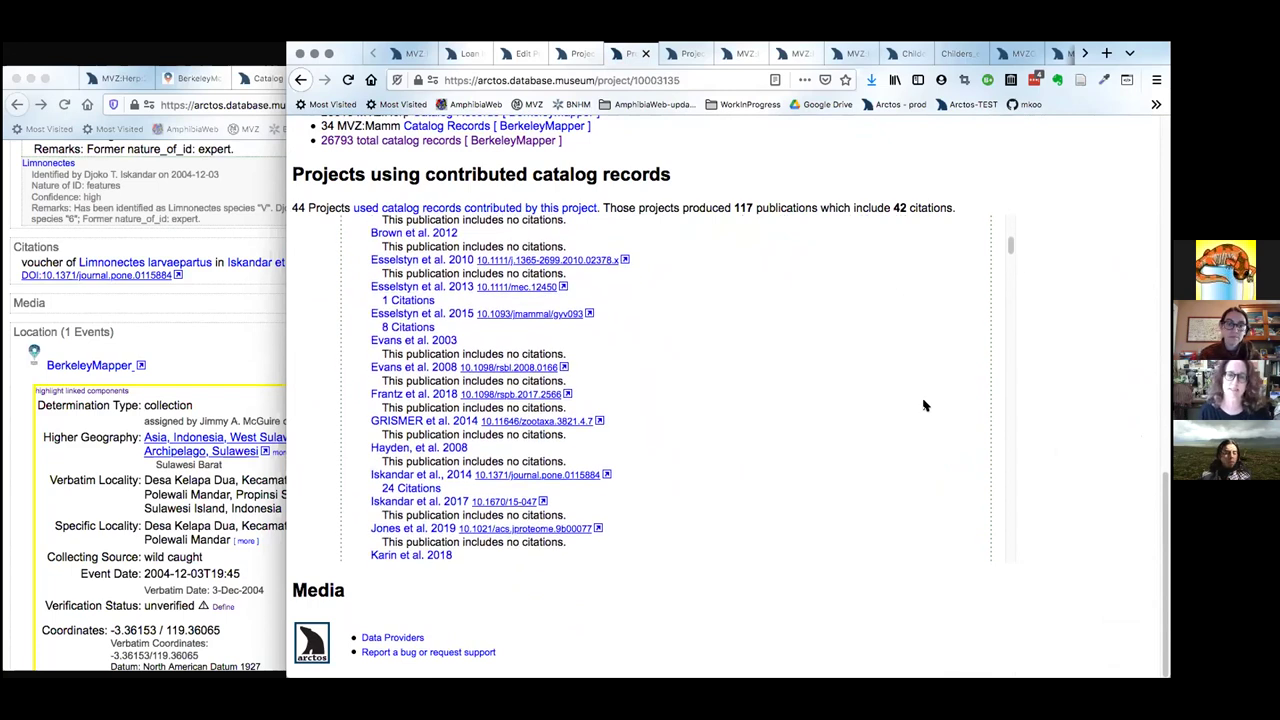
scroll(925, 405, down, 2)
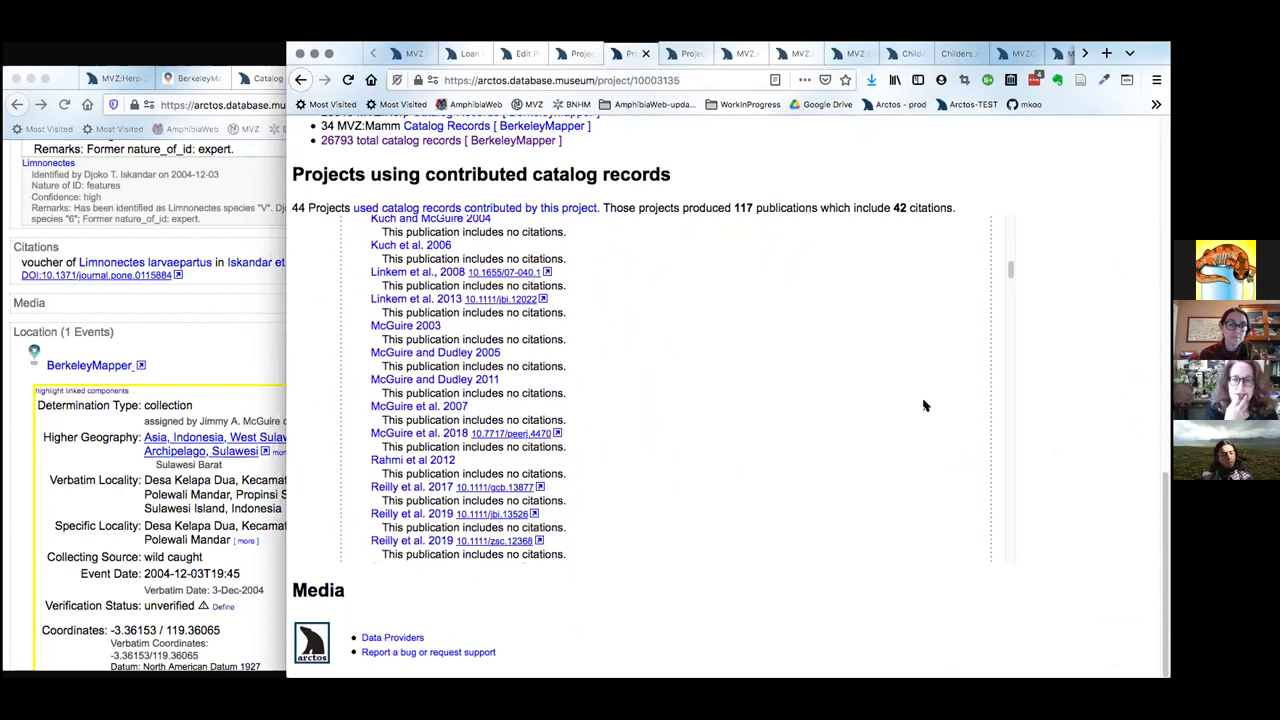
scroll(925, 405, down, 6)
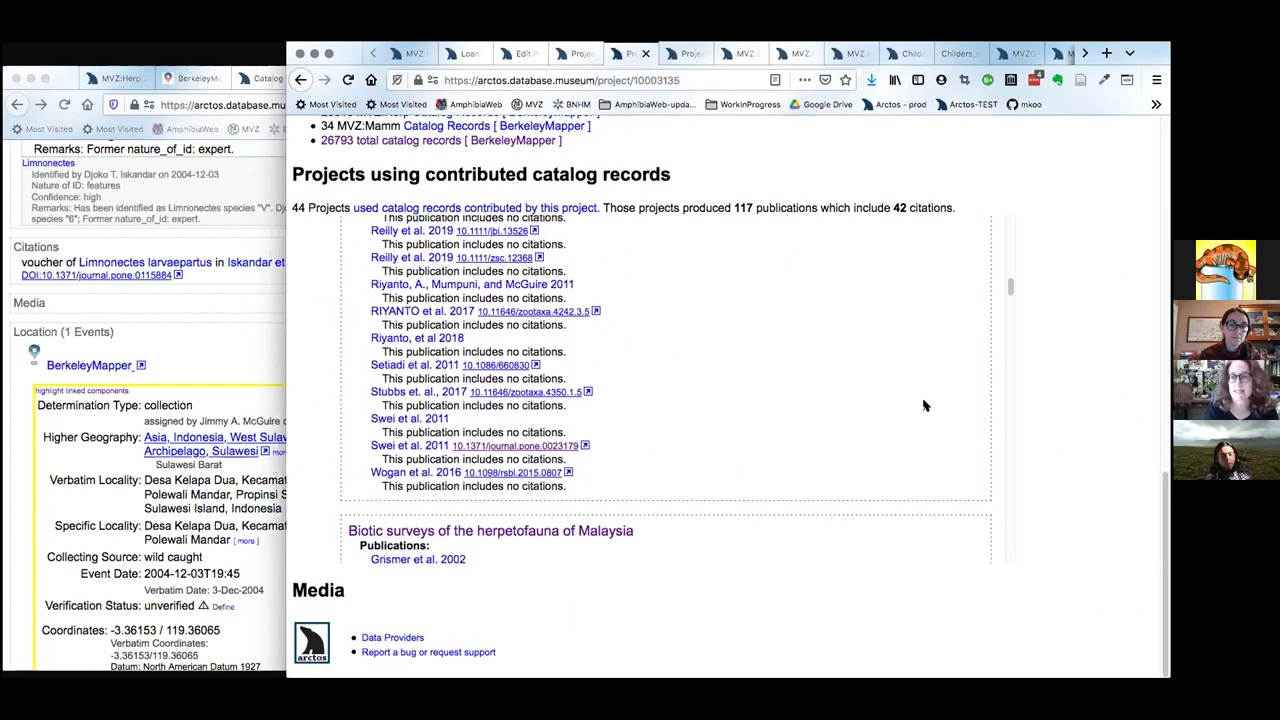
Review the remaining projects using CSBR's contributed records, from Biotic surveys of the herpetofauna of Malaysia to the desert amphibians and reptiles studies.
scroll(925, 405, down, 10)
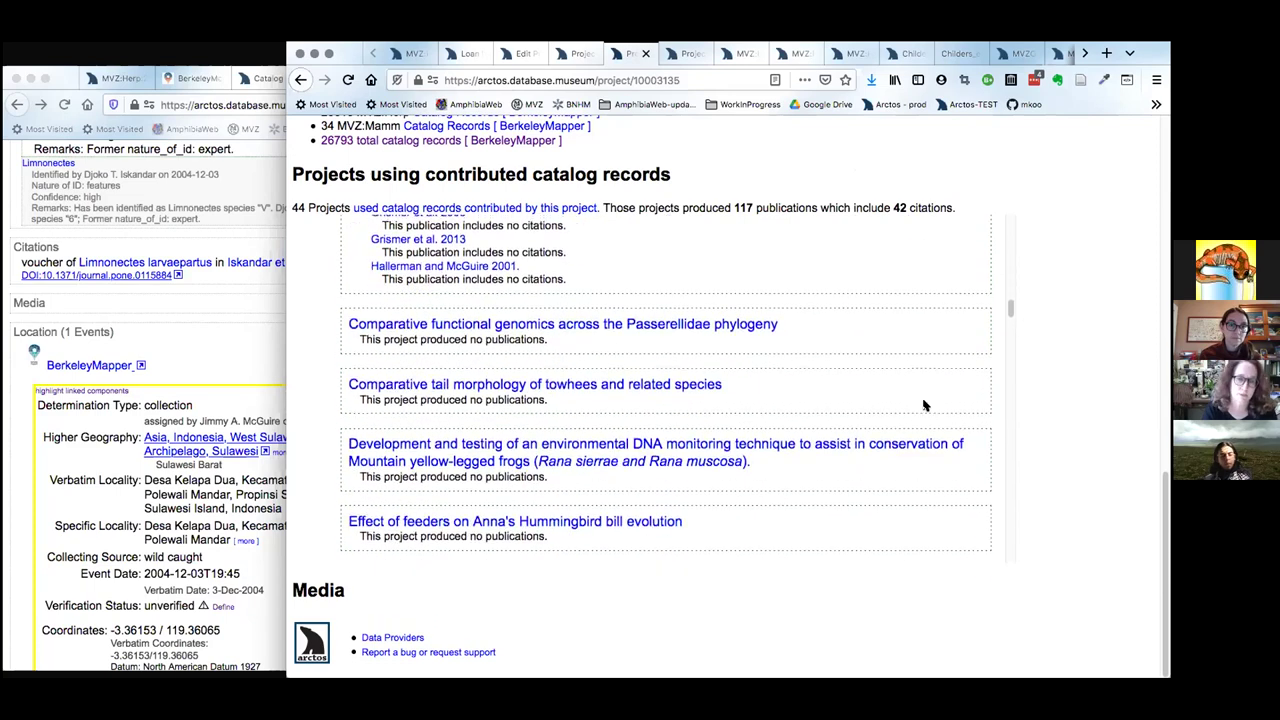
scroll(925, 405, down, 8)
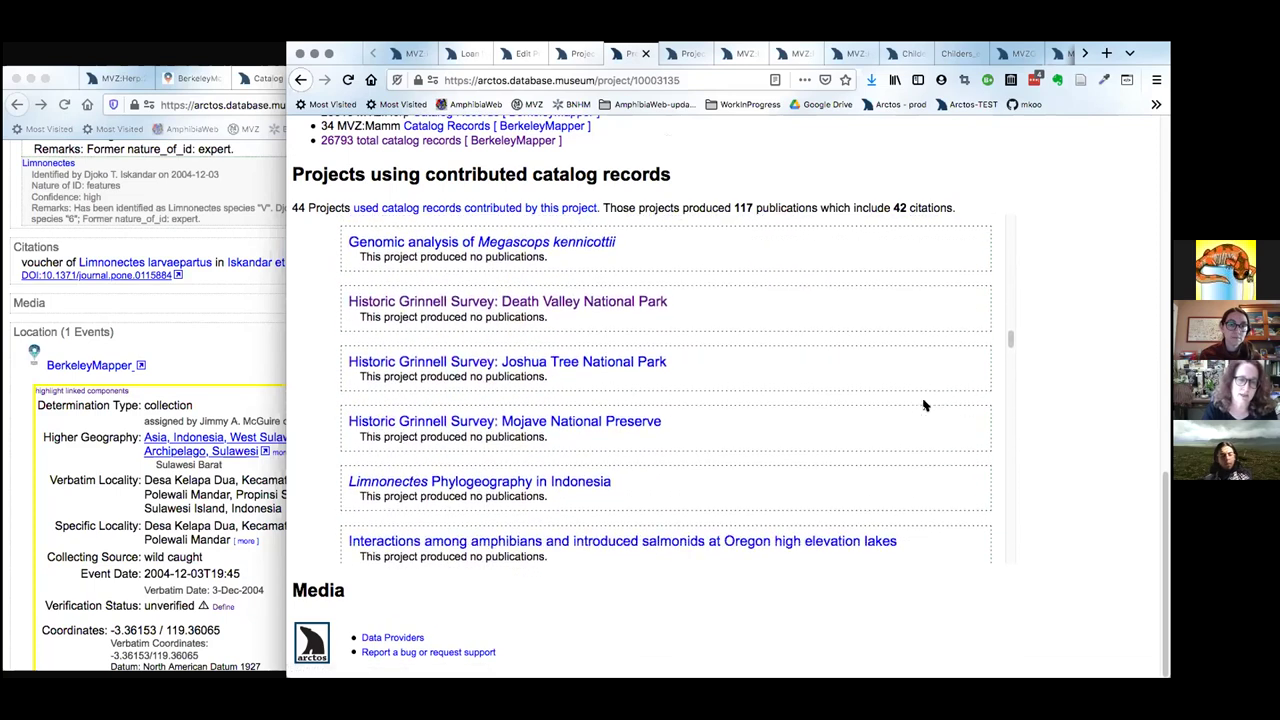
scroll(925, 405, down, 8)
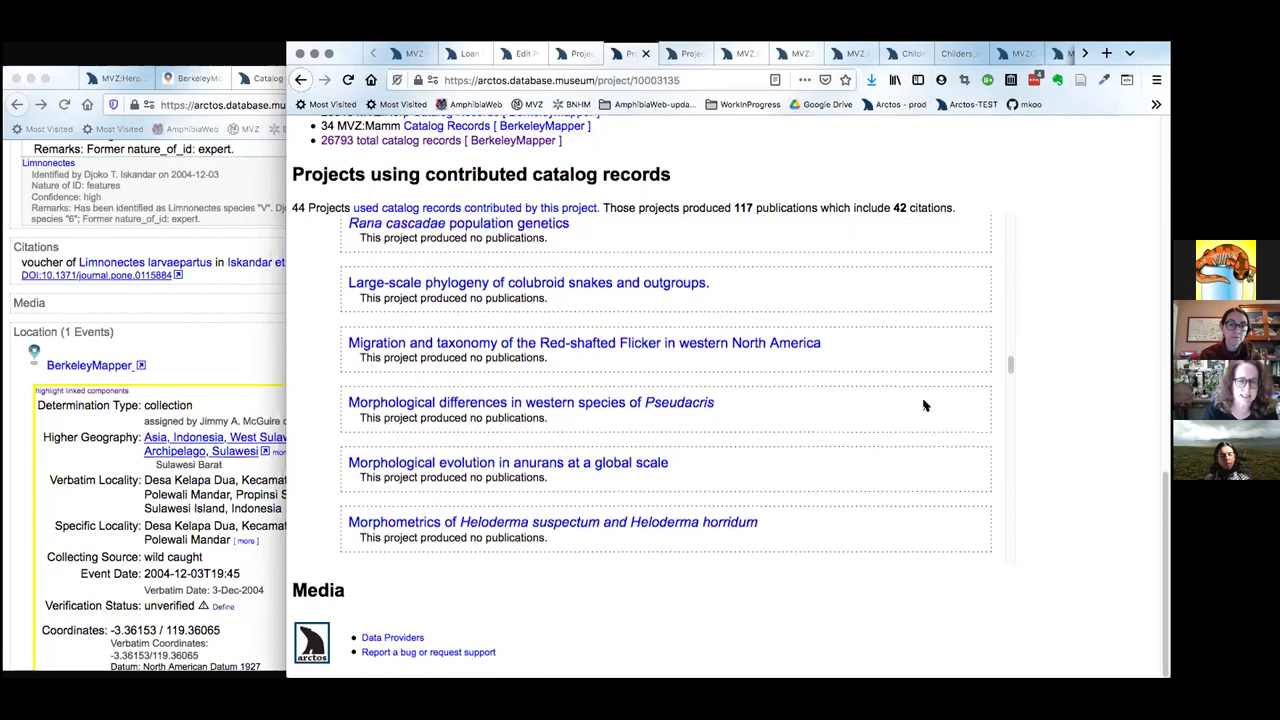
scroll(925, 405, down, 6)
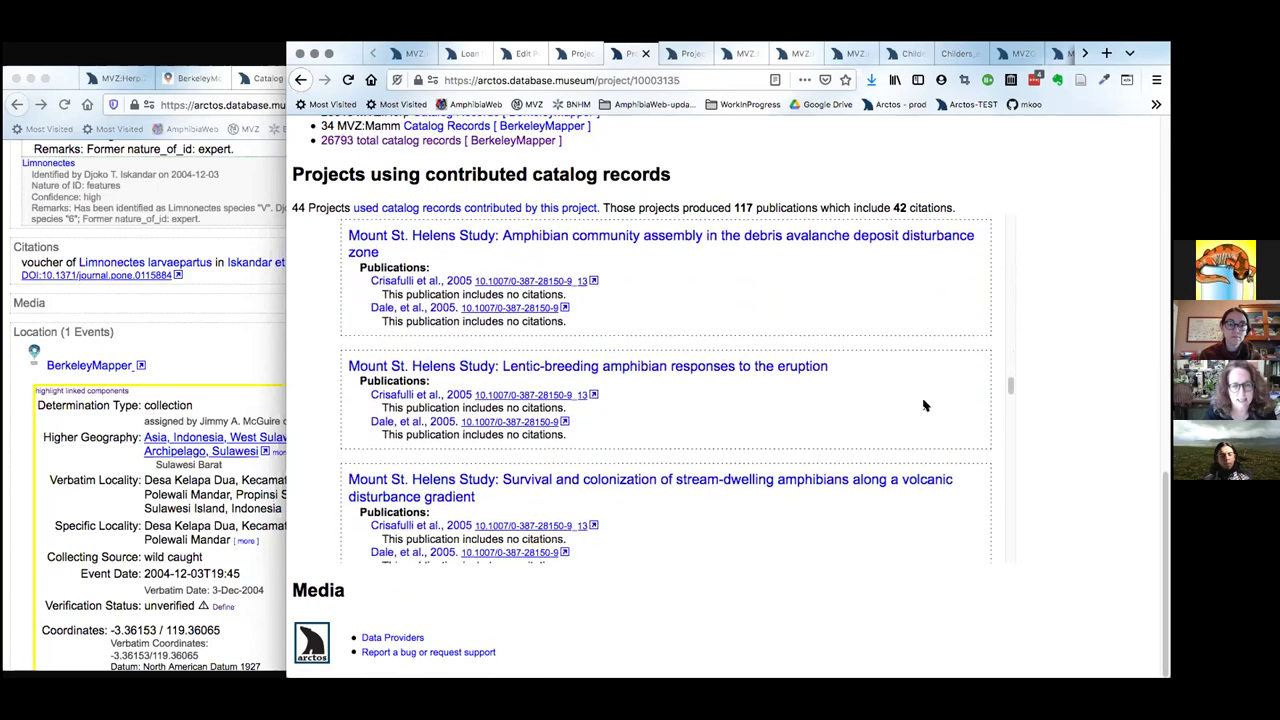
scroll(925, 405, down, 2)
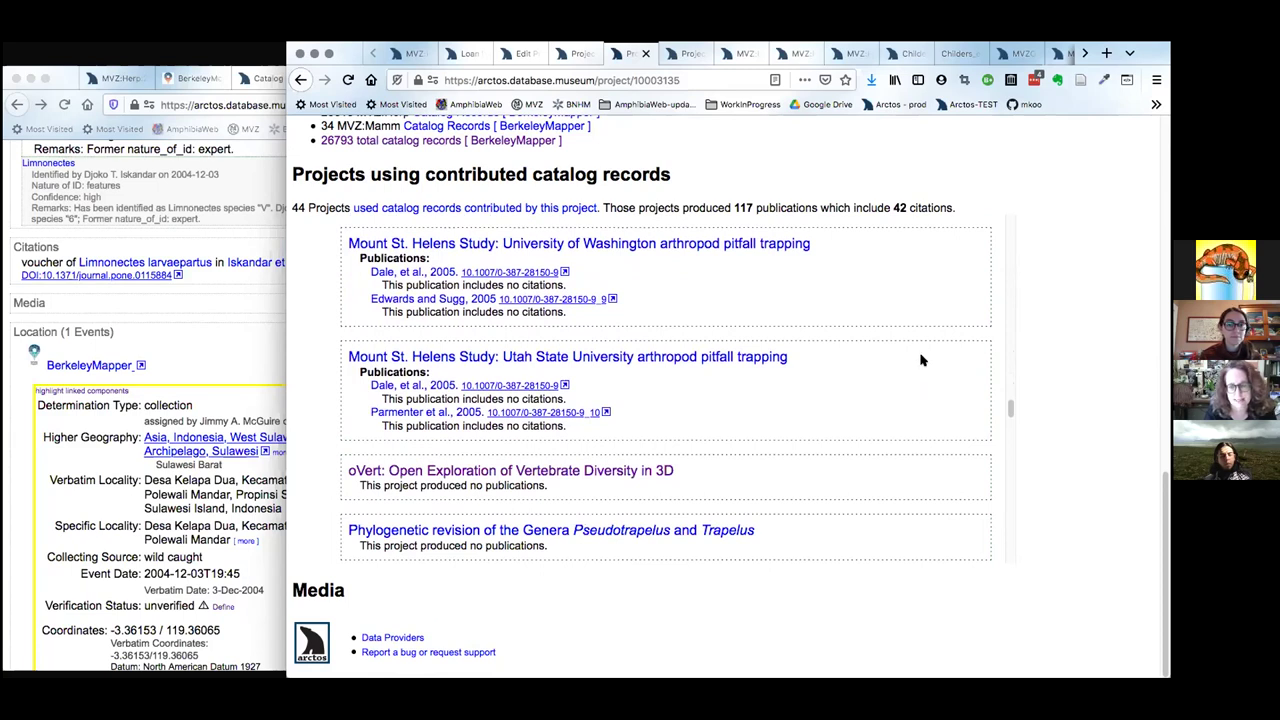
scroll(922, 360, up, 1)
scroll(922, 360, down, 5)
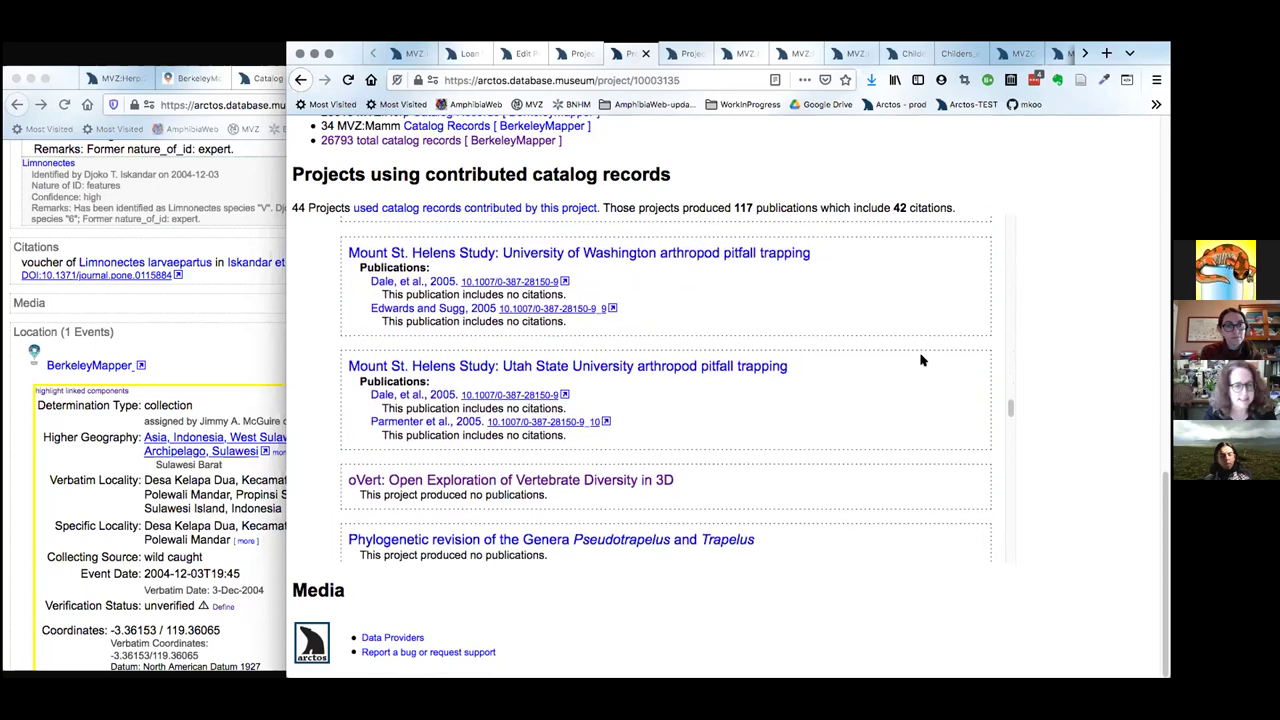
scroll(922, 360, down, 6)
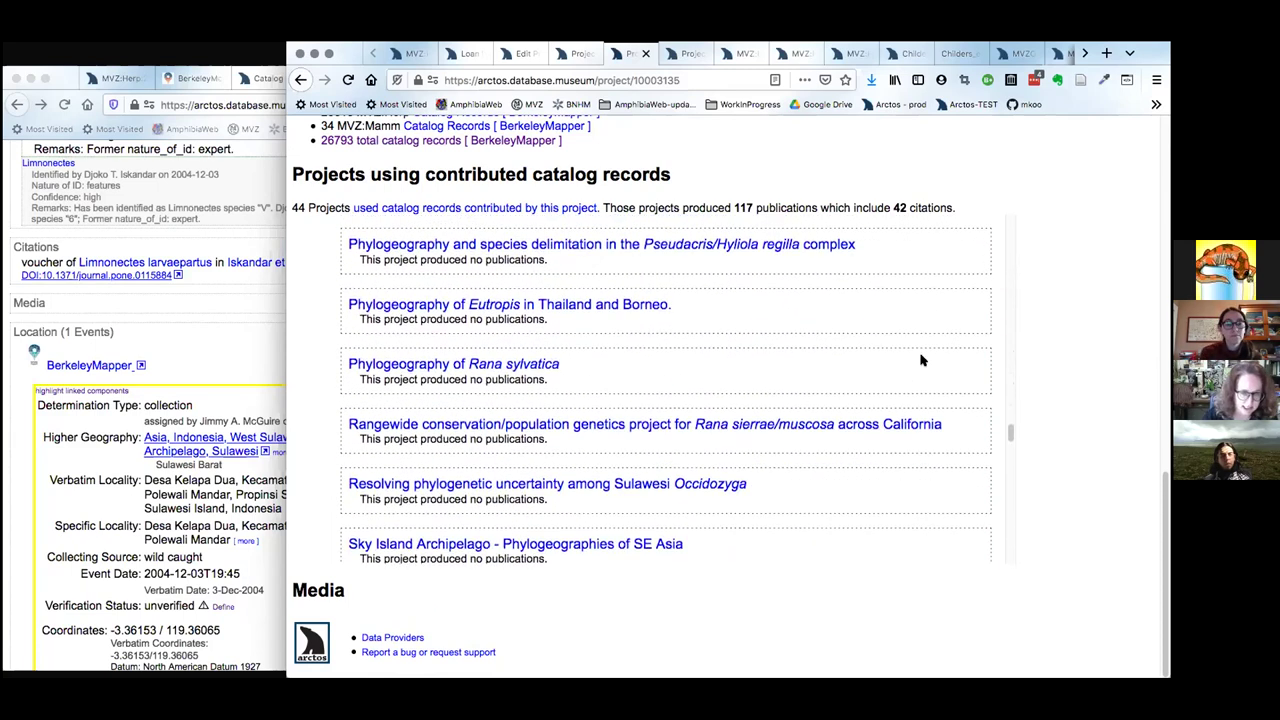
scroll(922, 360, down, 2)
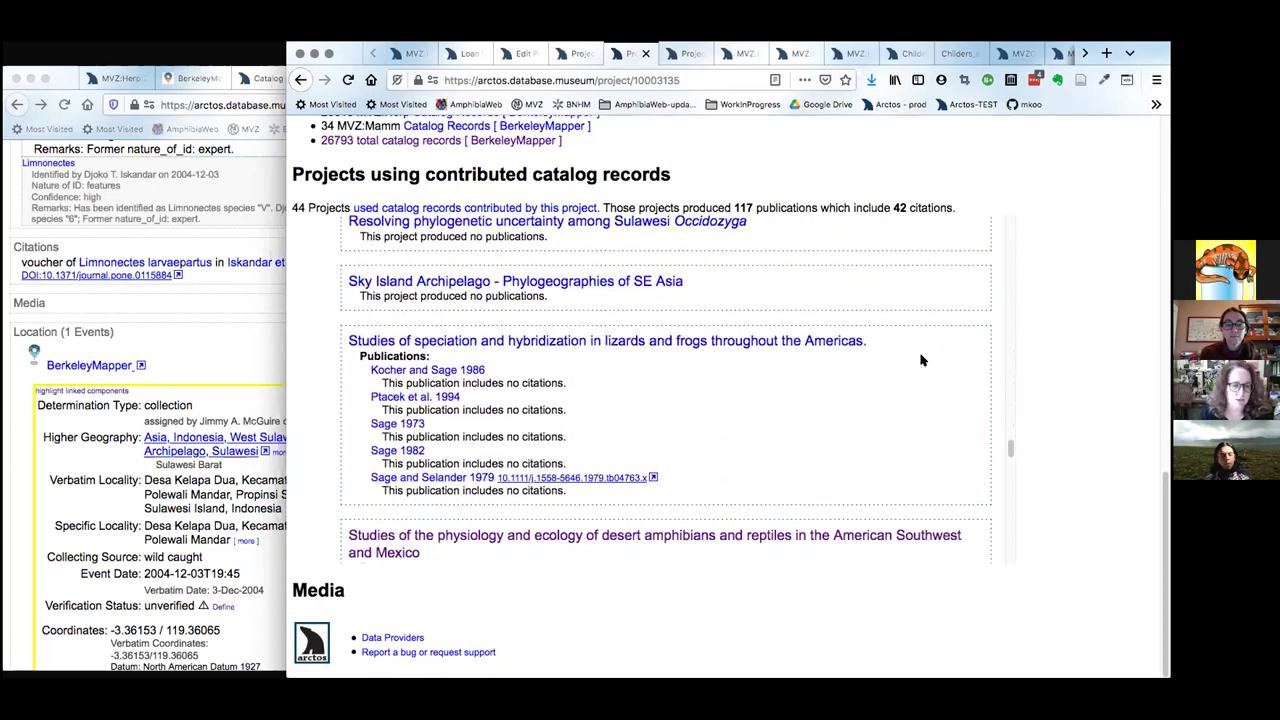
scroll(922, 360, down, 4)
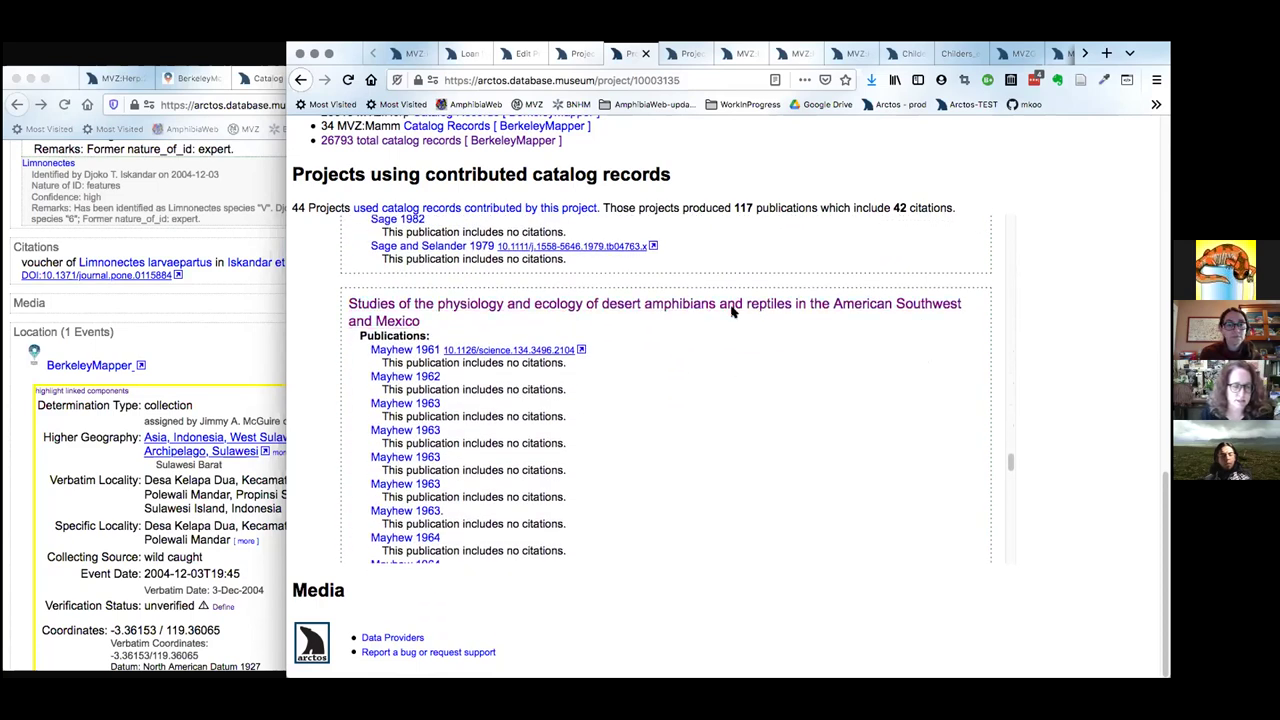
Open the project on physiology and ecology of desert amphibians and reptiles in a new tab and view its description and publications.
scroll(777, 366, down, 1)
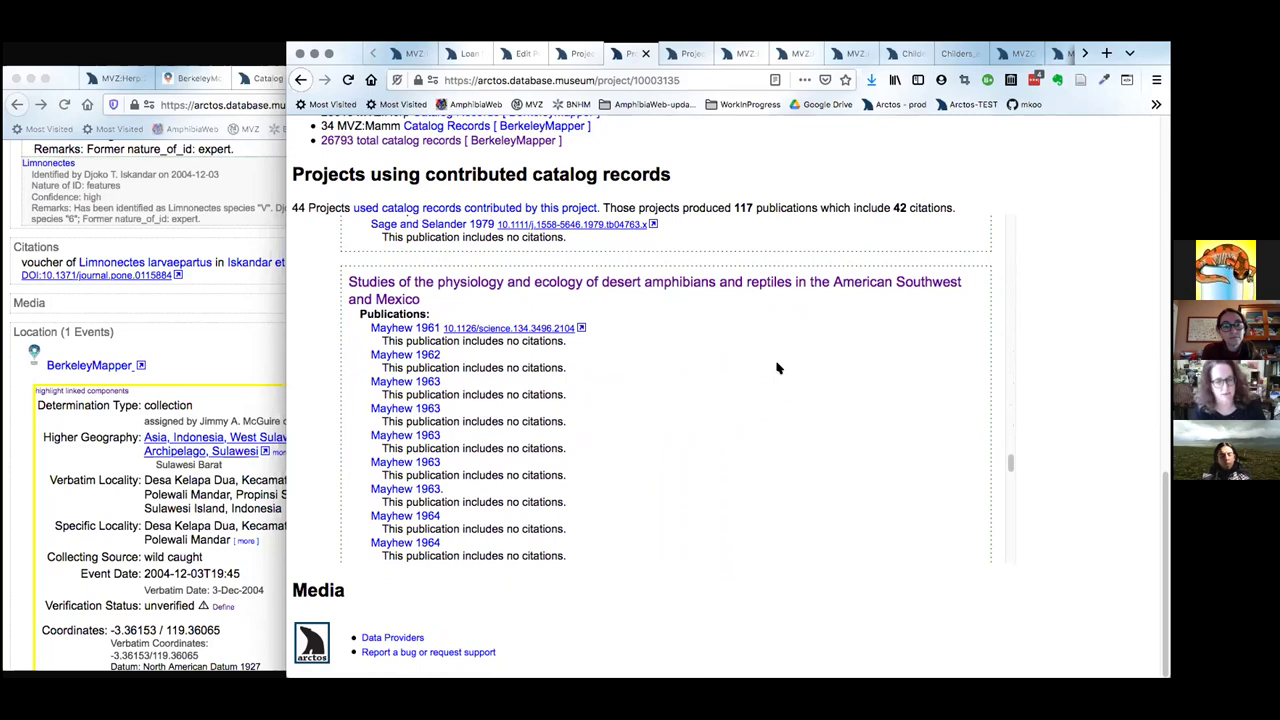
scroll(778, 368, down, 3)
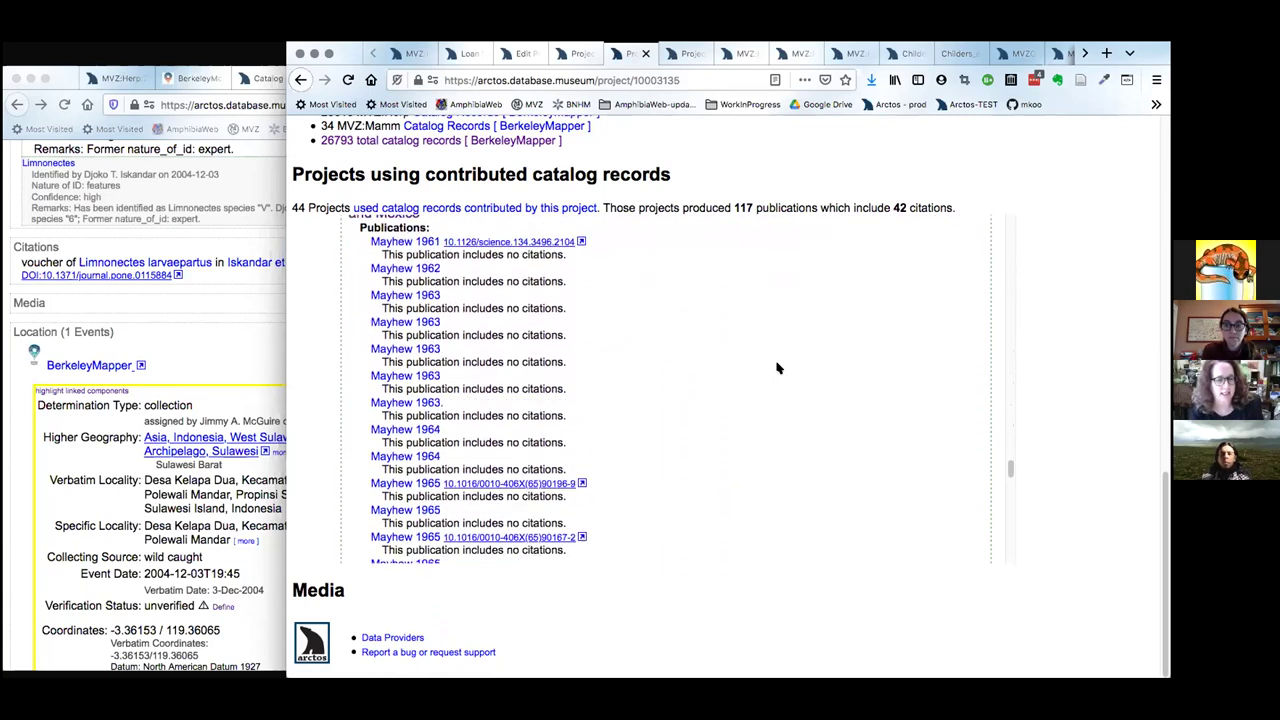
scroll(778, 368, up, 3)
right_click(801, 302)
click(812, 304)
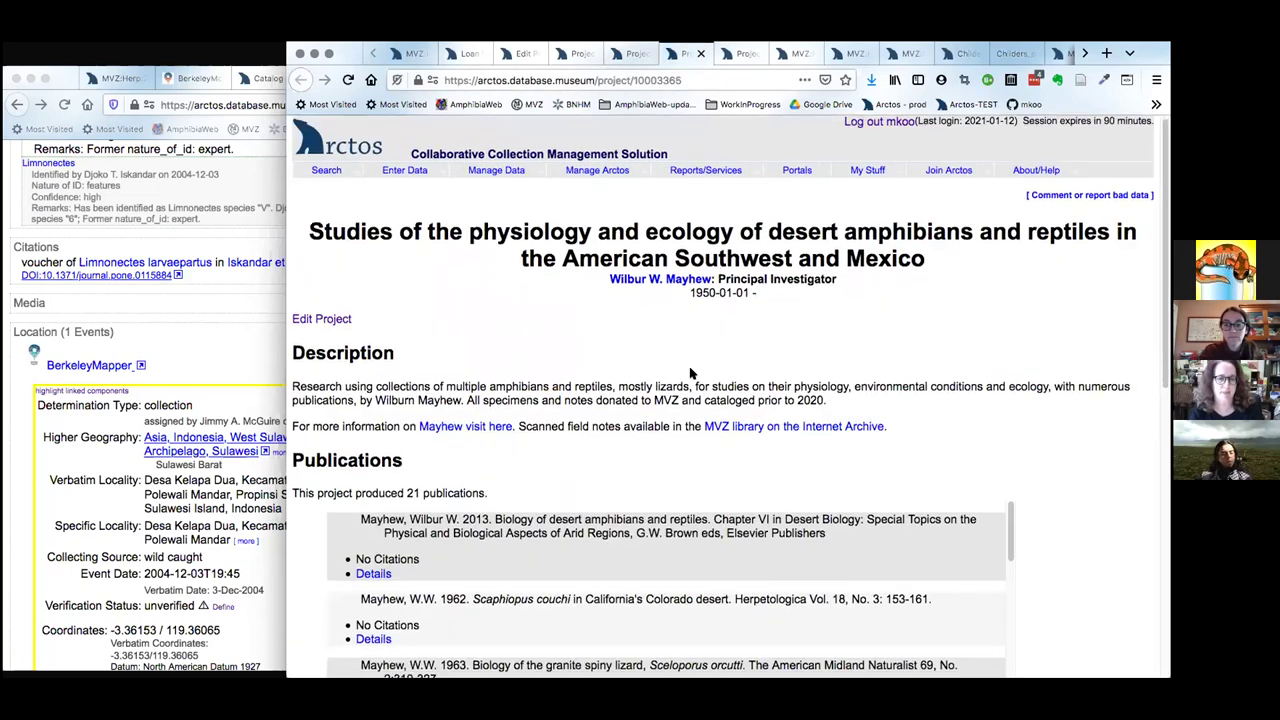
scroll(690, 374, down, 1)
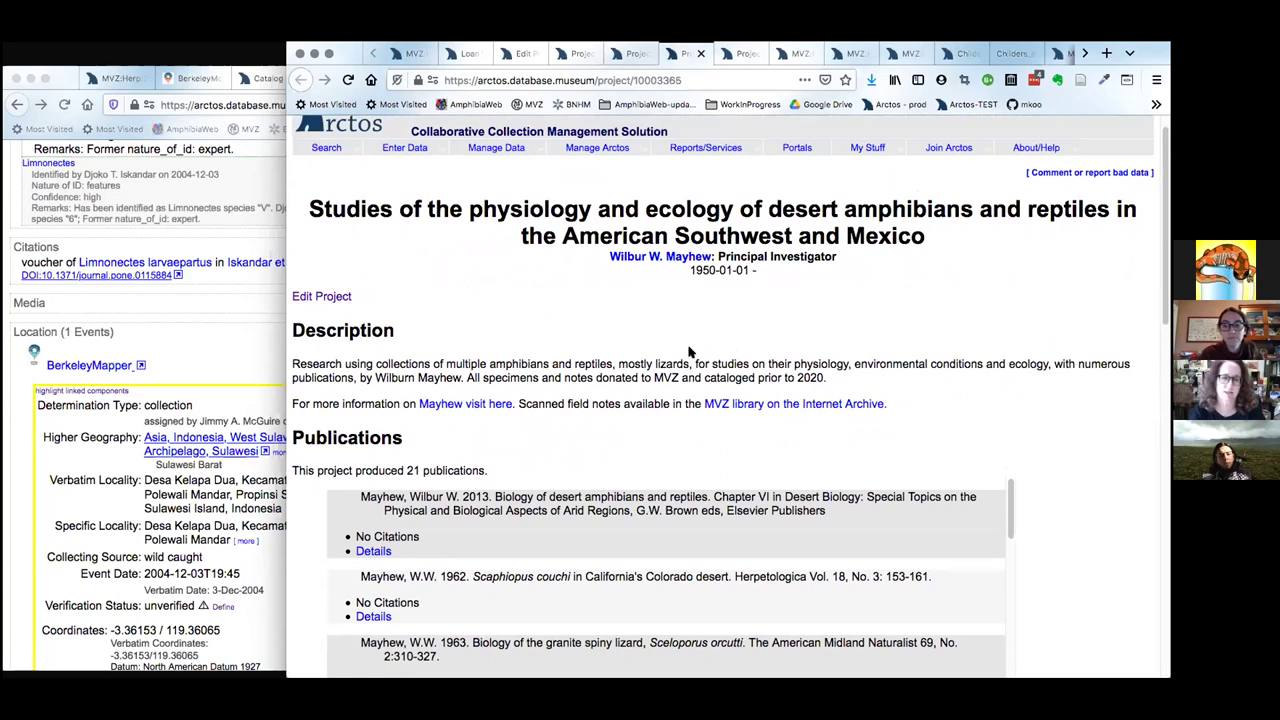
Review the desert amphibians and reptiles project's publications listed on the CSBR page, then return to that project's own page.
click(630, 53)
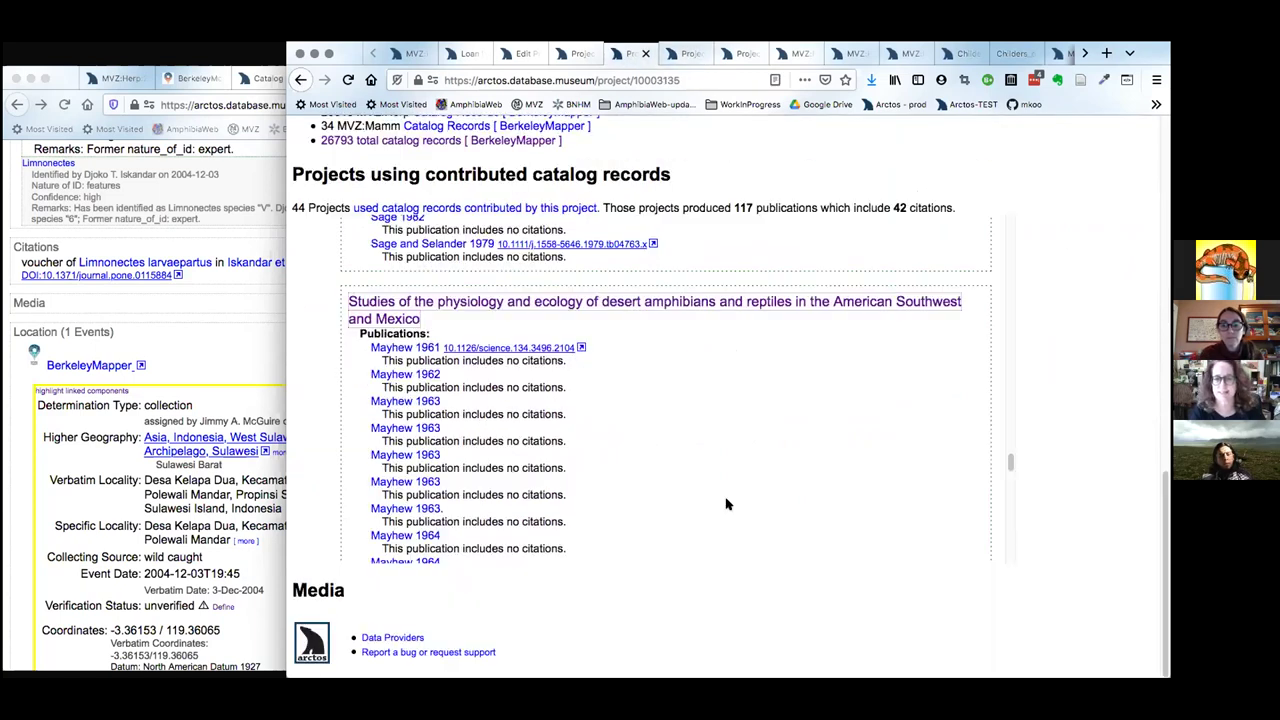
scroll(725, 503, down, 5)
scroll(726, 504, down, 3)
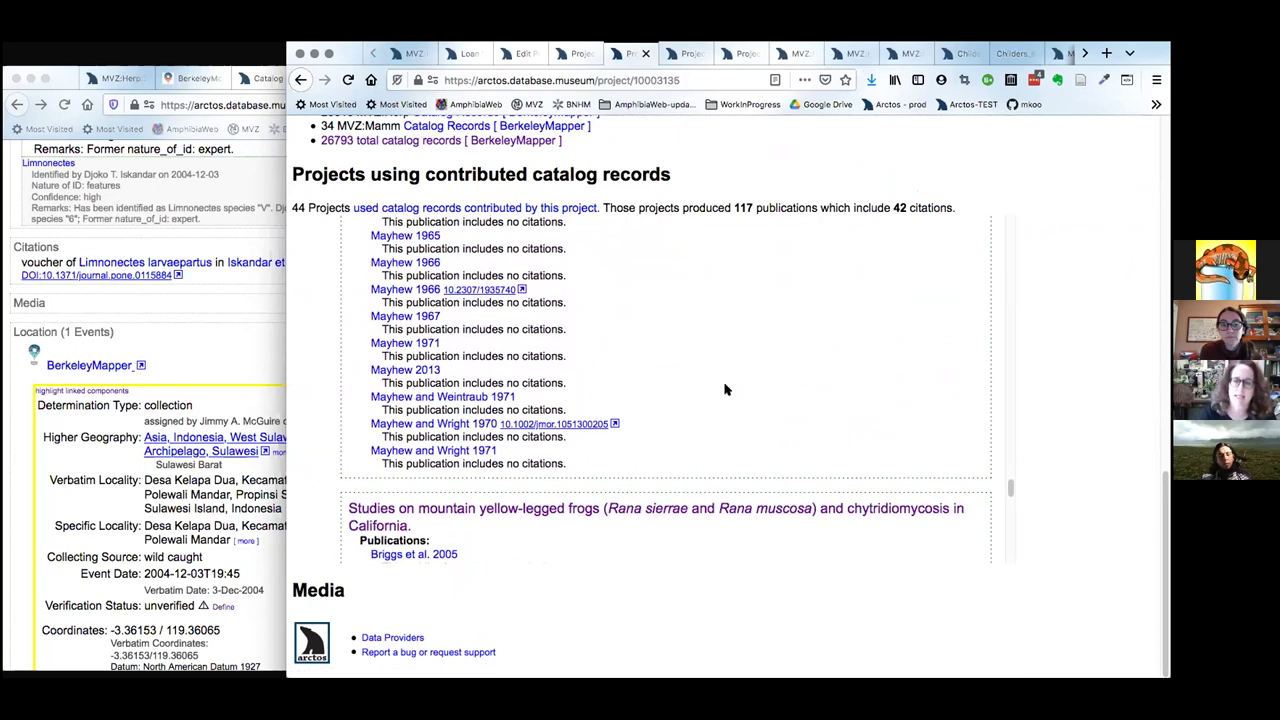
scroll(726, 390, up, 2)
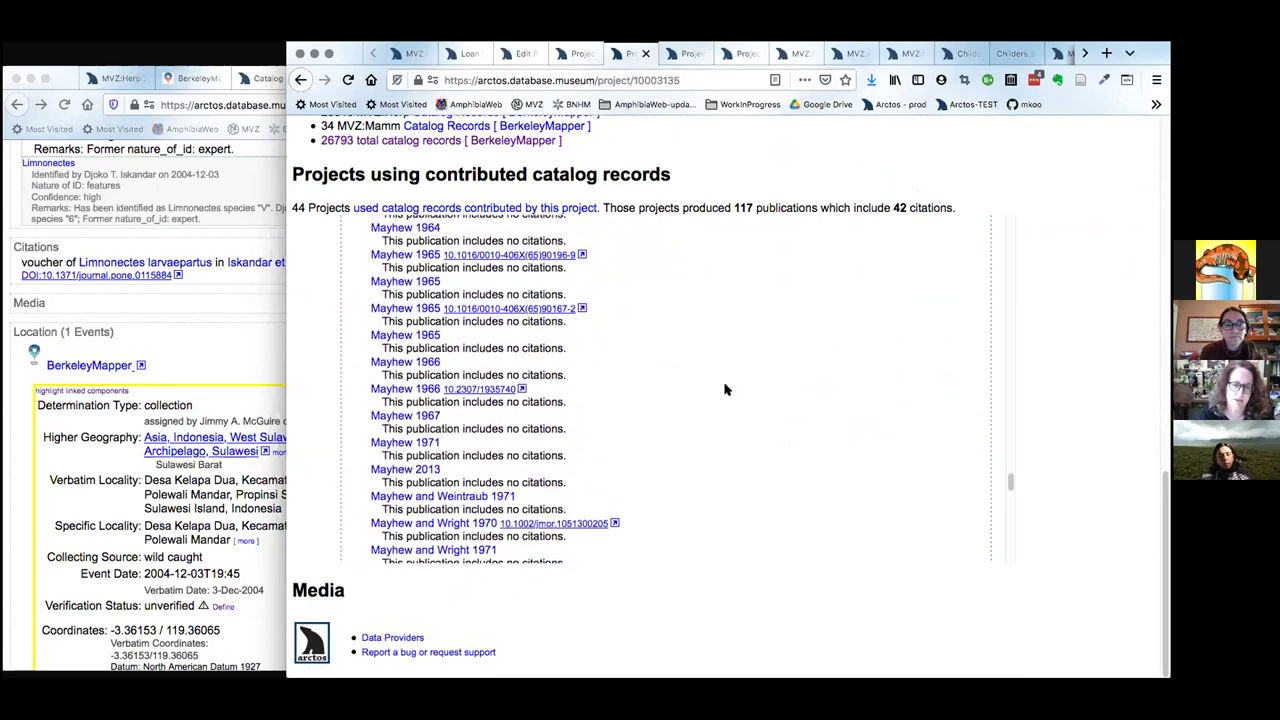
scroll(725, 390, up, 2)
click(685, 55)
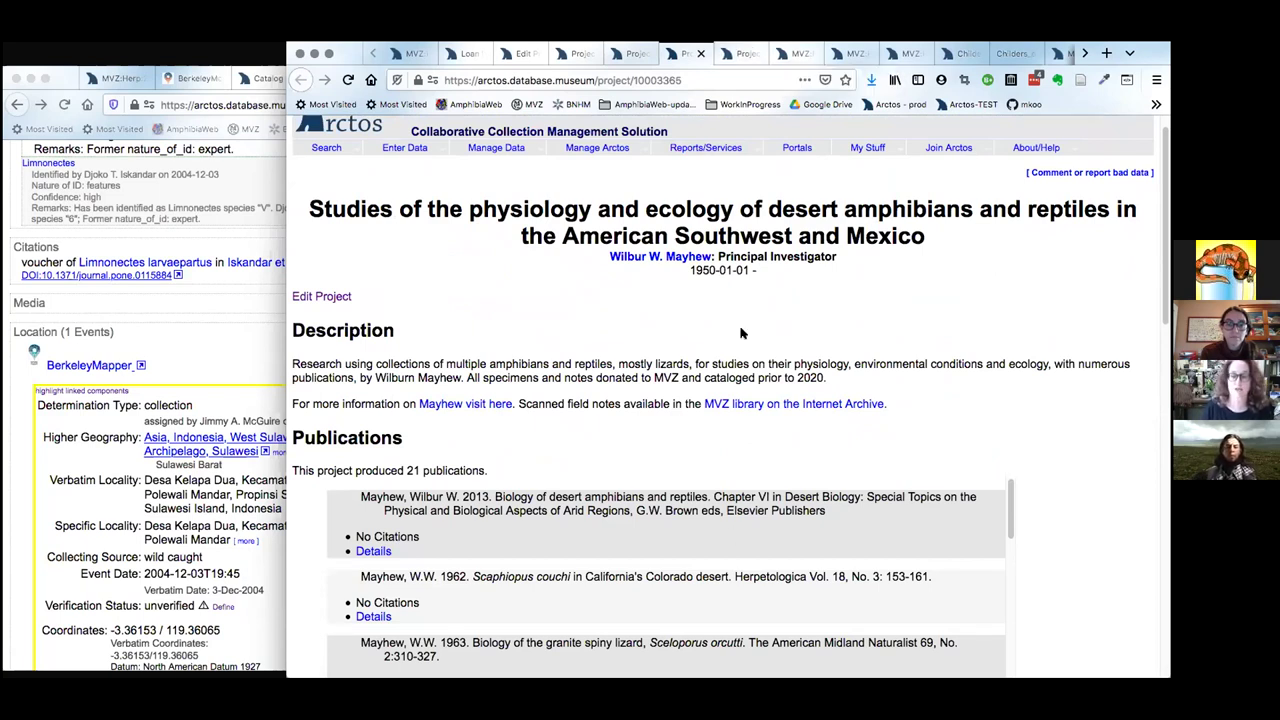
Switch to the Great Basin Rattlesnake feeding ecology project and examine its description, publication and catalog records used.
click(740, 53)
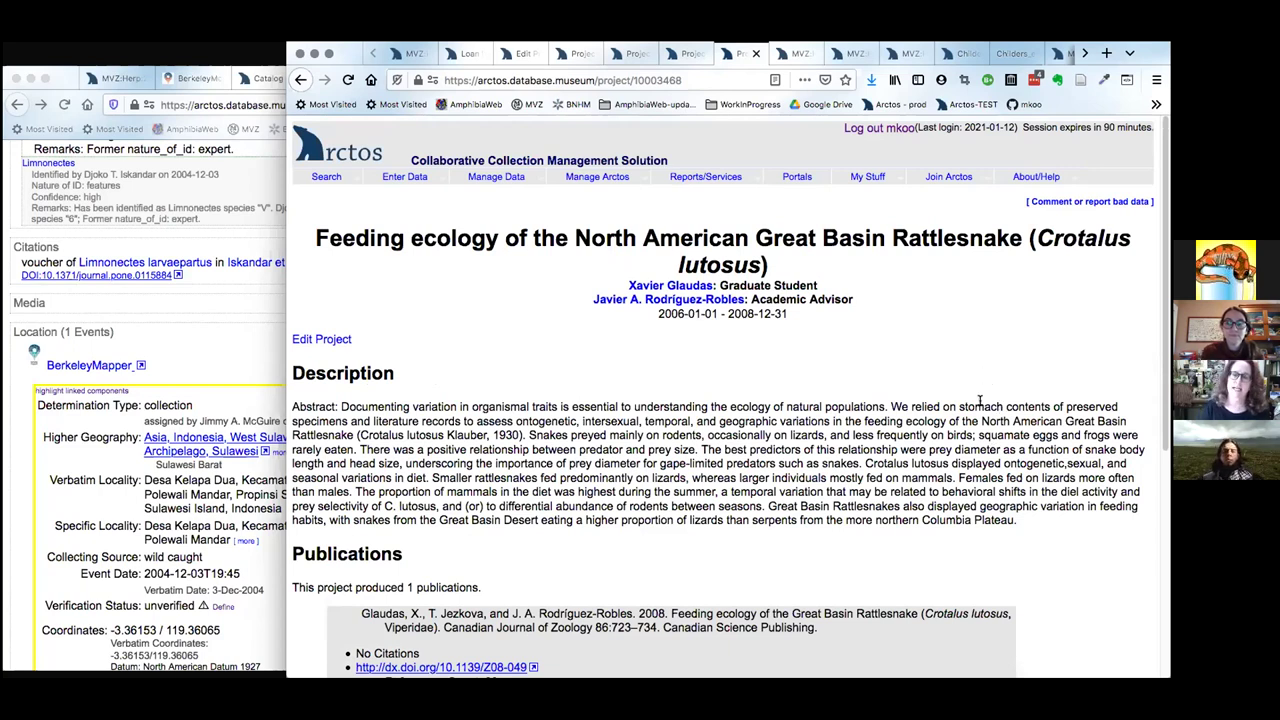
scroll(955, 425, down, 3)
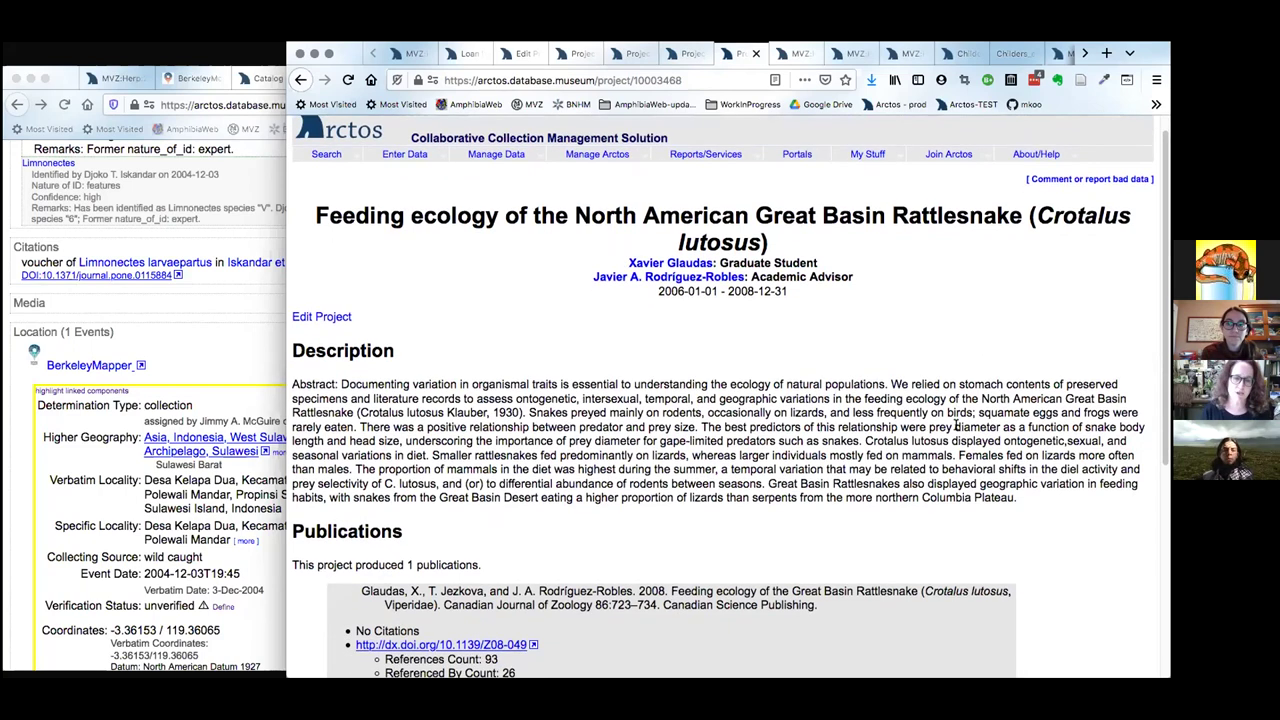
scroll(955, 425, down, 2)
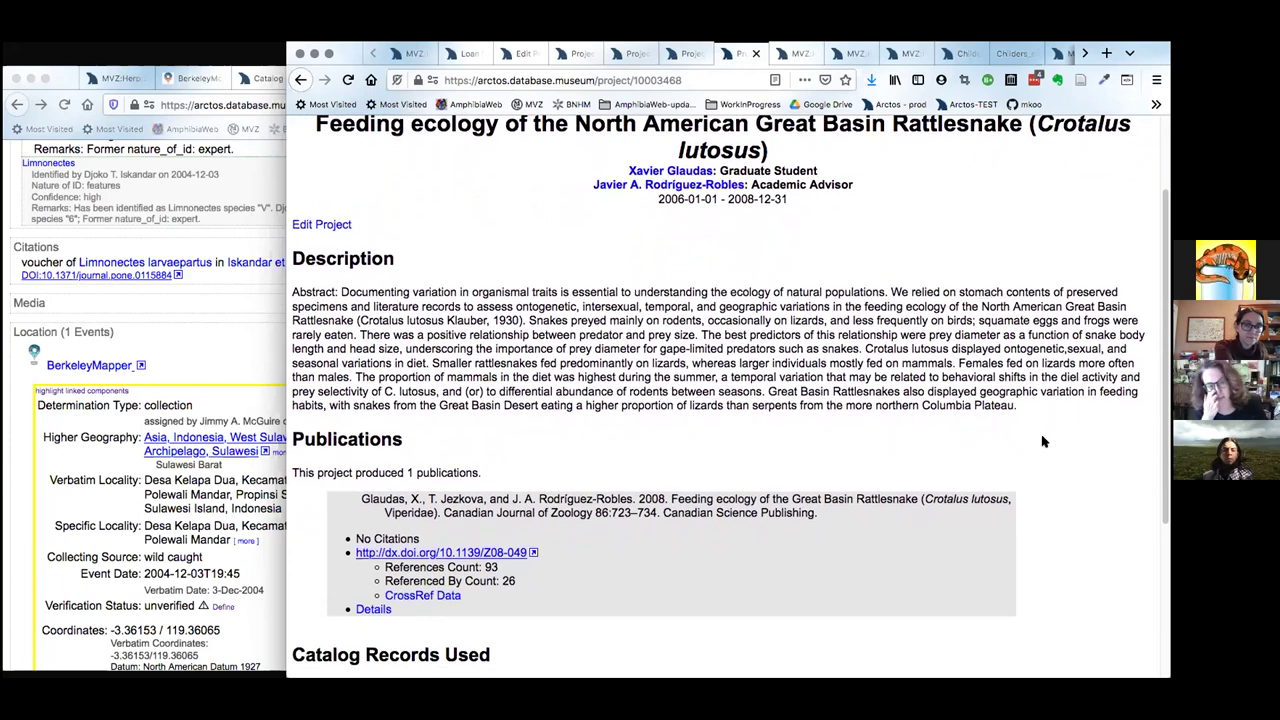
scroll(1065, 487, up, 1)
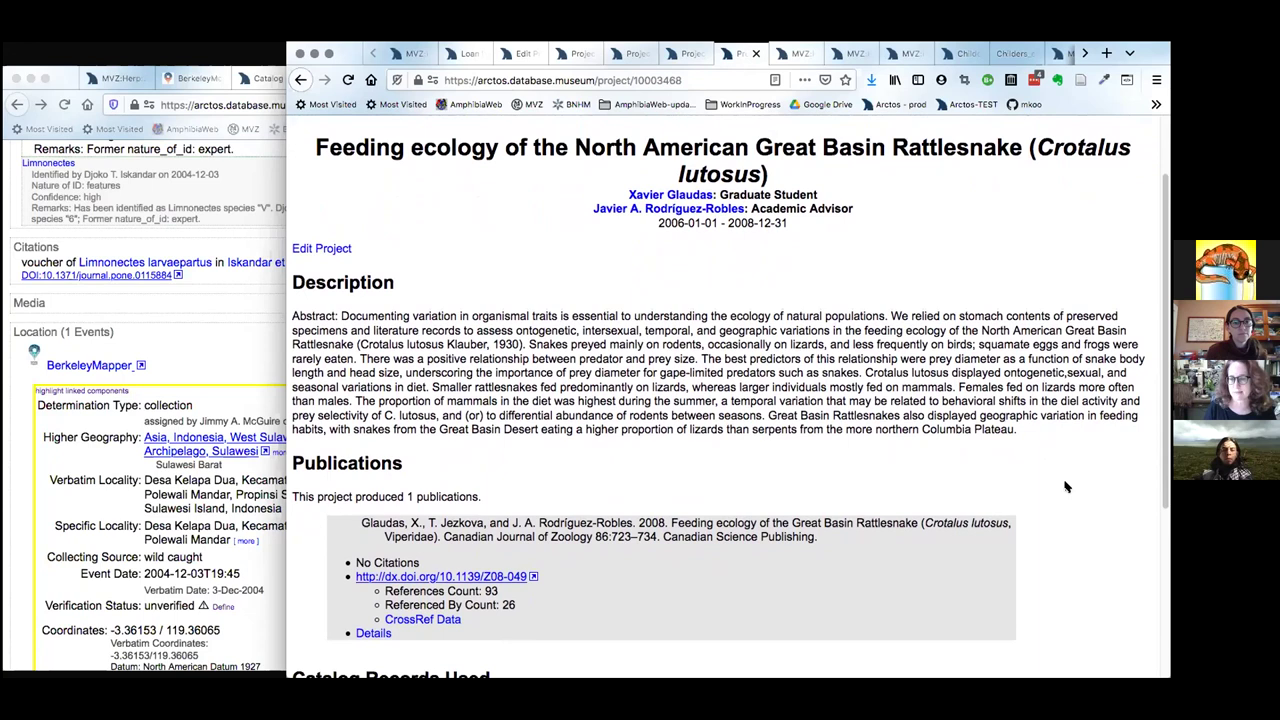
scroll(1065, 487, down, 1)
scroll(1065, 487, down, 4)
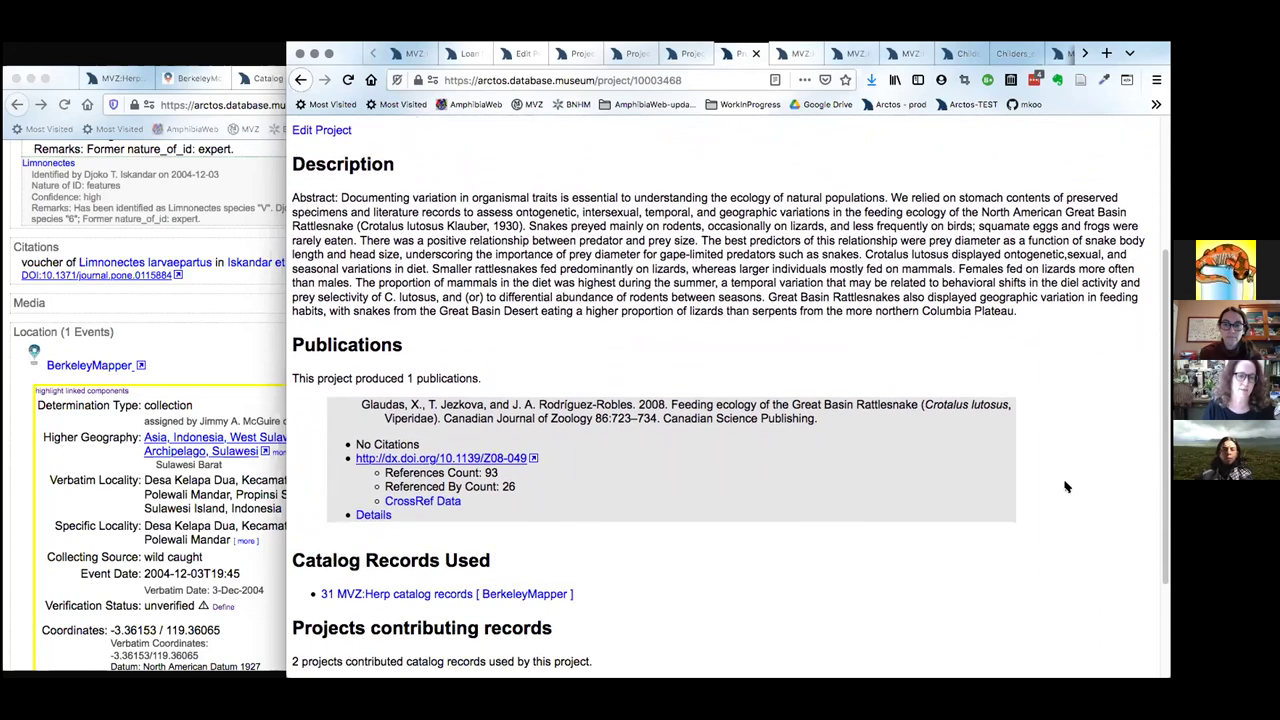
Check the rattlesnake project's contributing projects, then switch to specimen MVZ:Herp:11363 and review its attributes, including stomach contents and tail lengths.
scroll(1065, 487, down, 4)
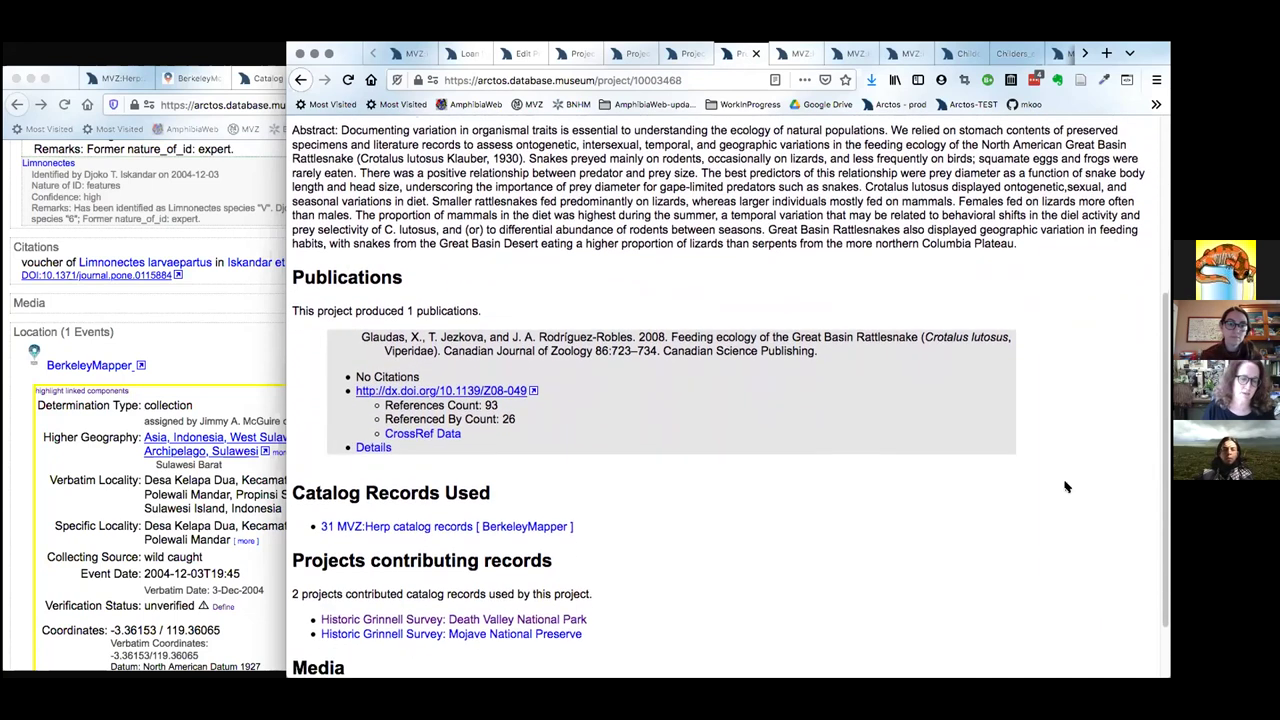
scroll(1065, 487, up, 3)
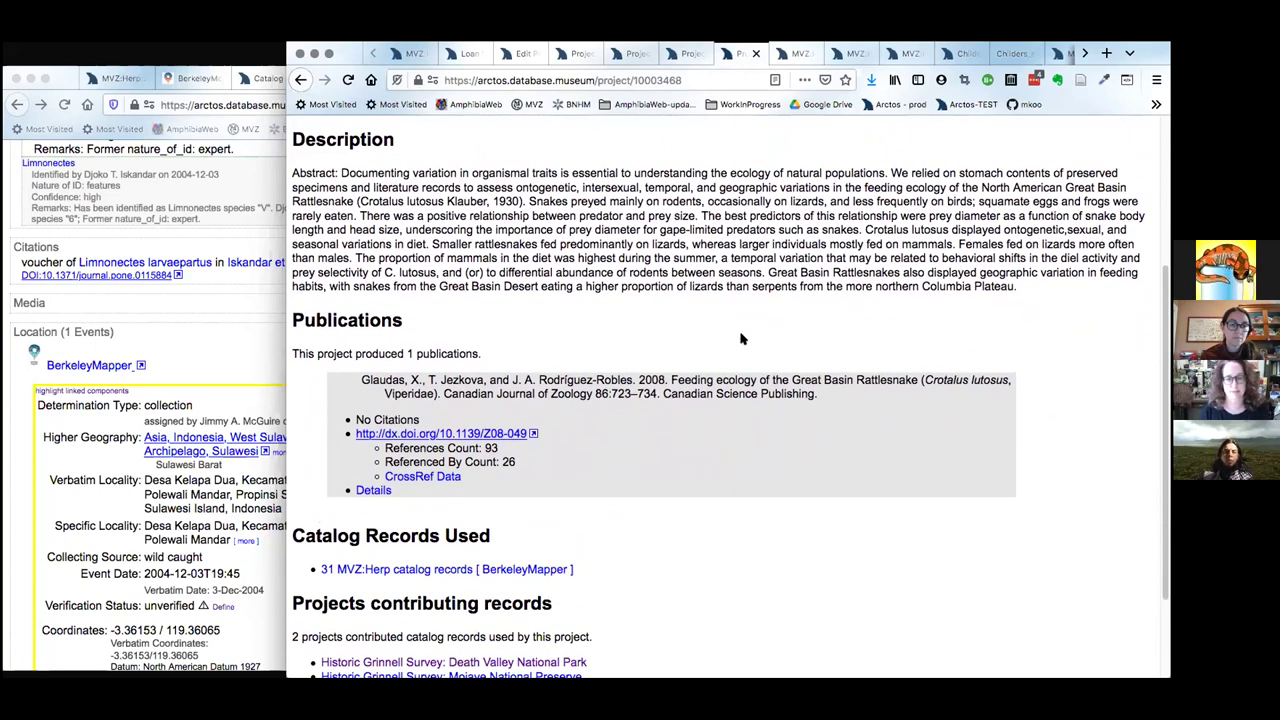
click(795, 55)
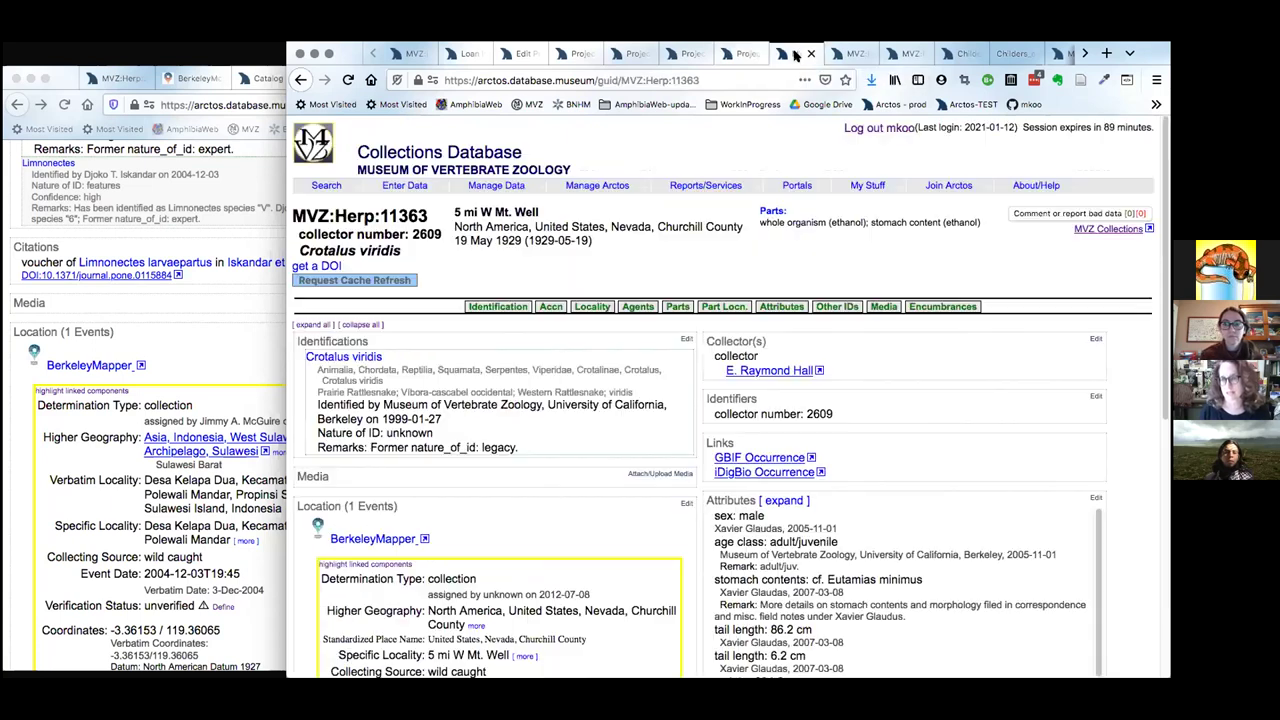
scroll(980, 410, down, 2)
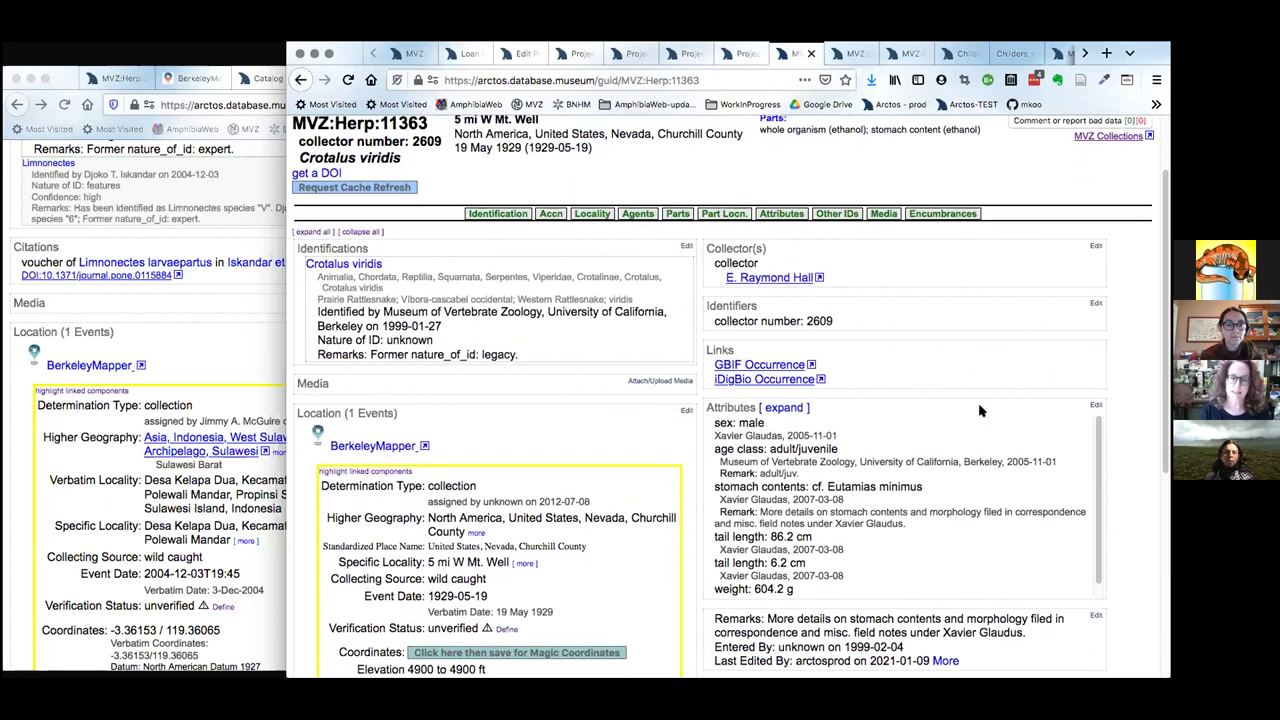
scroll(1141, 454, down, 1)
scroll(1141, 454, up, 1)
scroll(1141, 454, down, 1)
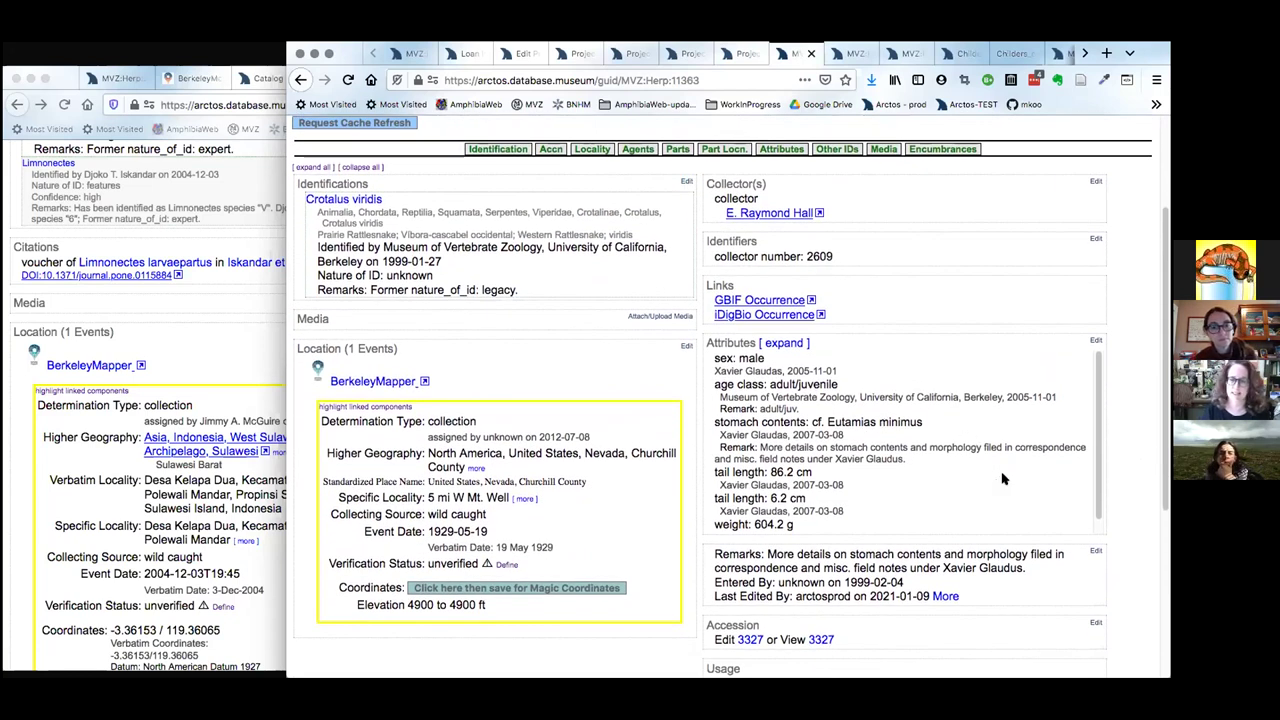
scroll(1057, 493, down, 1)
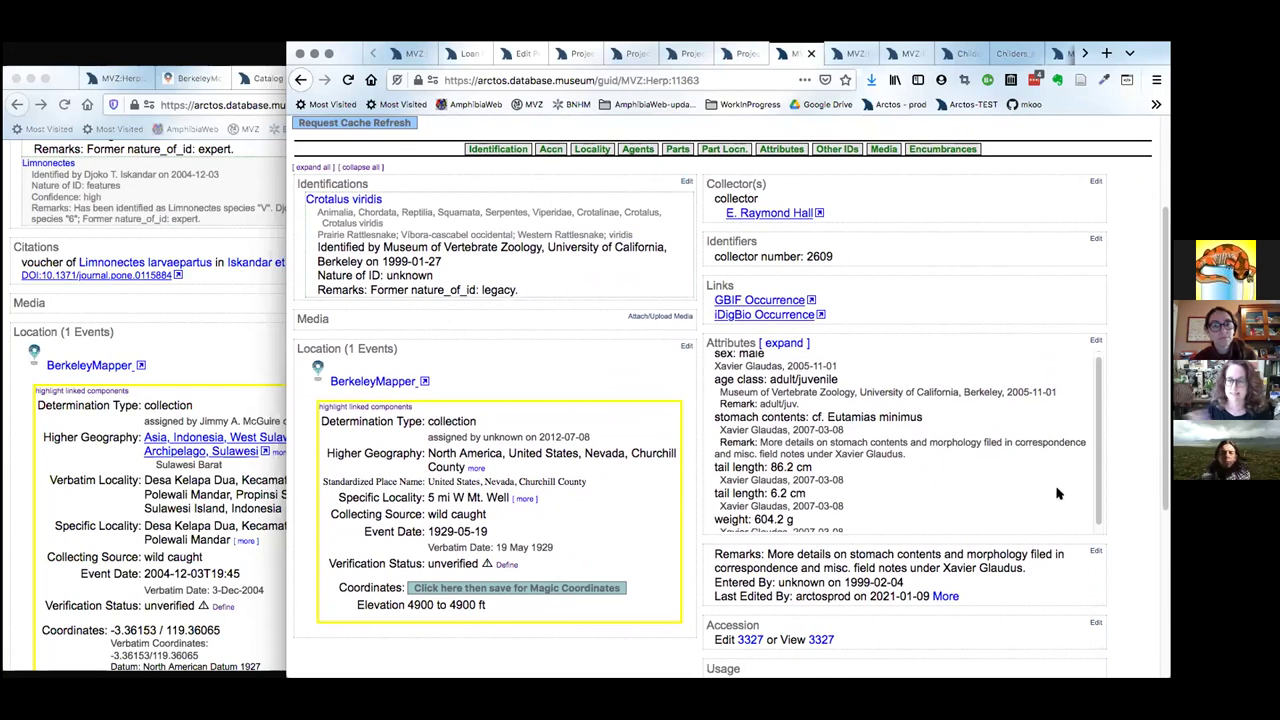
scroll(1057, 493, down, 1)
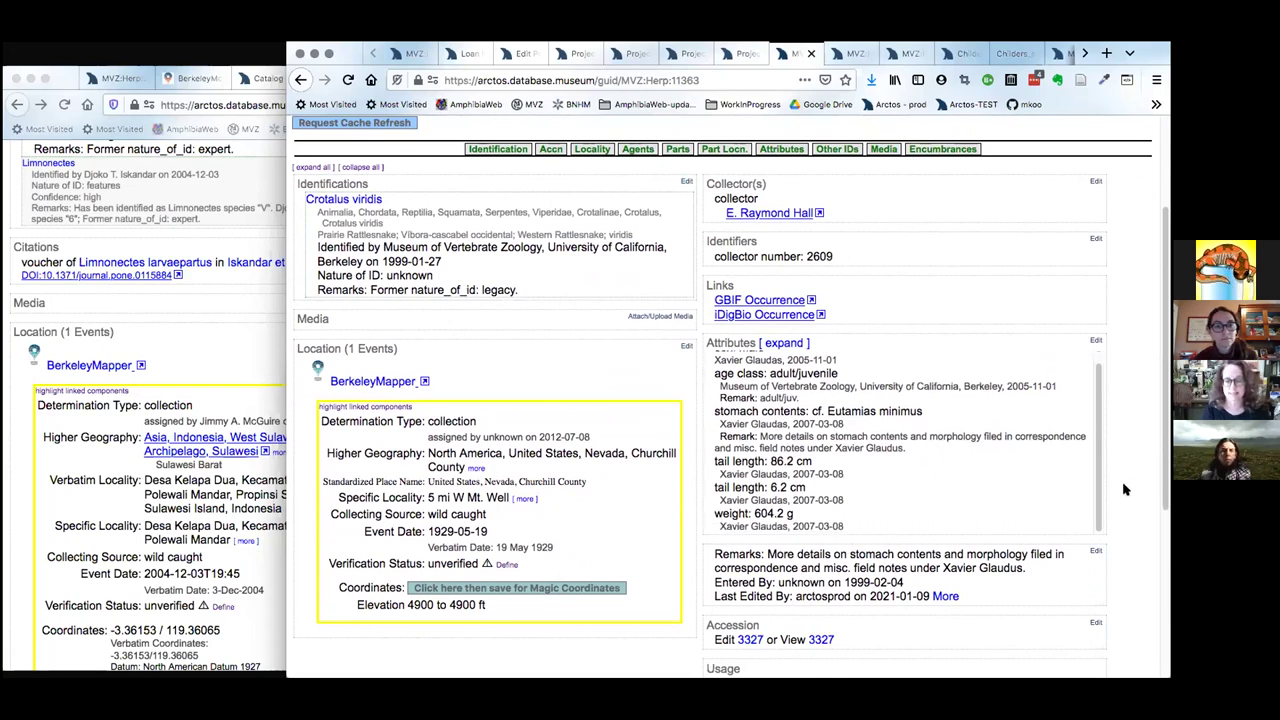
Review the remarks, accession, project usage and parts table with loans on the MVZ:Herp:11363 record.
scroll(1123, 491, down, 1)
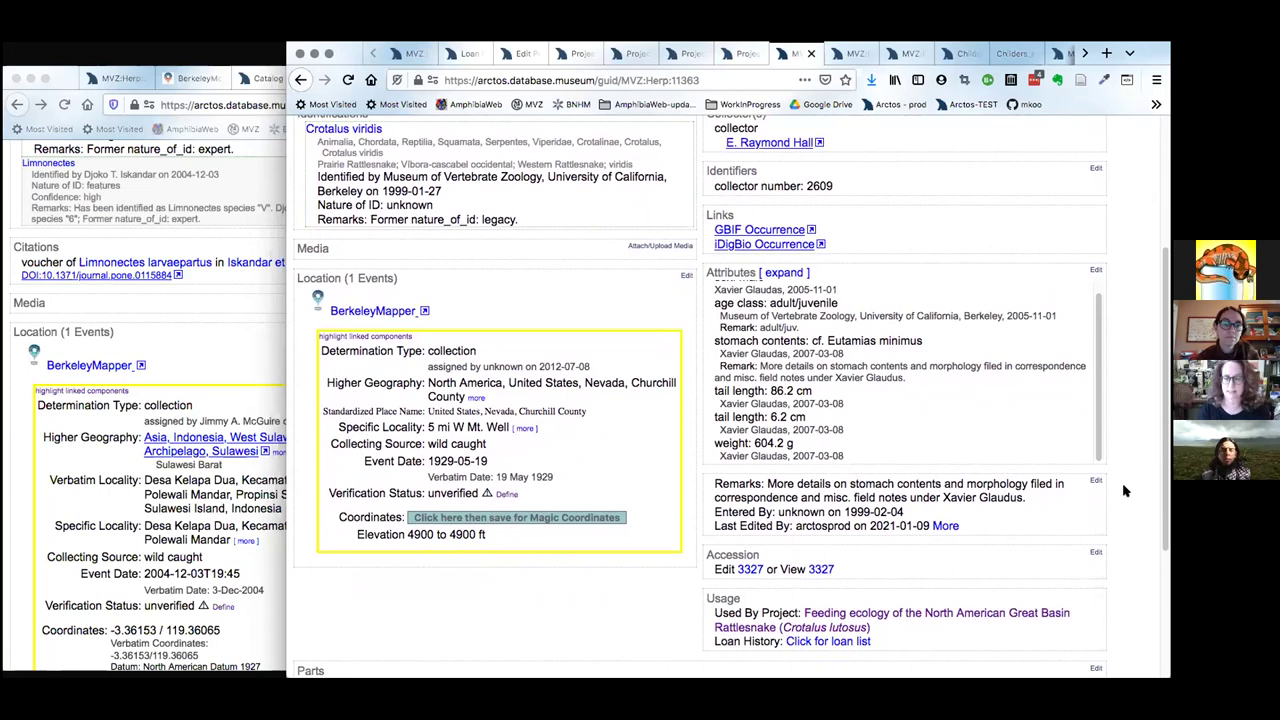
scroll(1123, 491, down, 1)
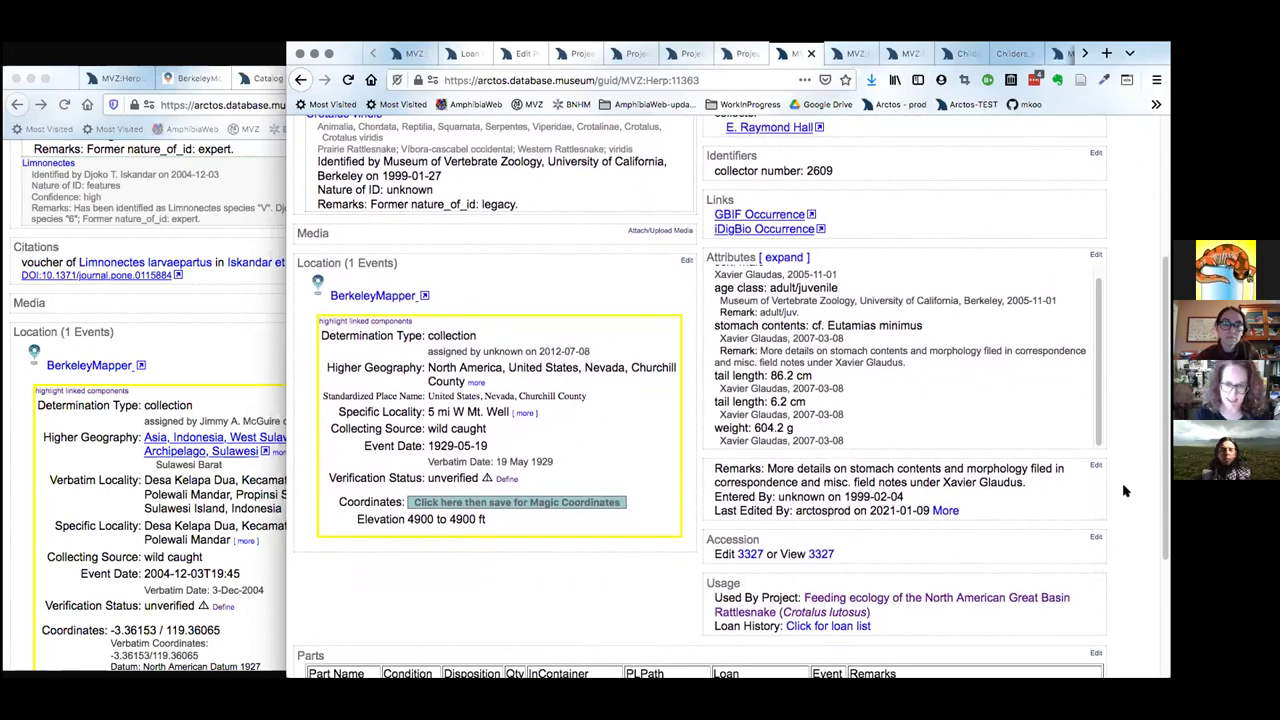
scroll(1123, 491, down, 3)
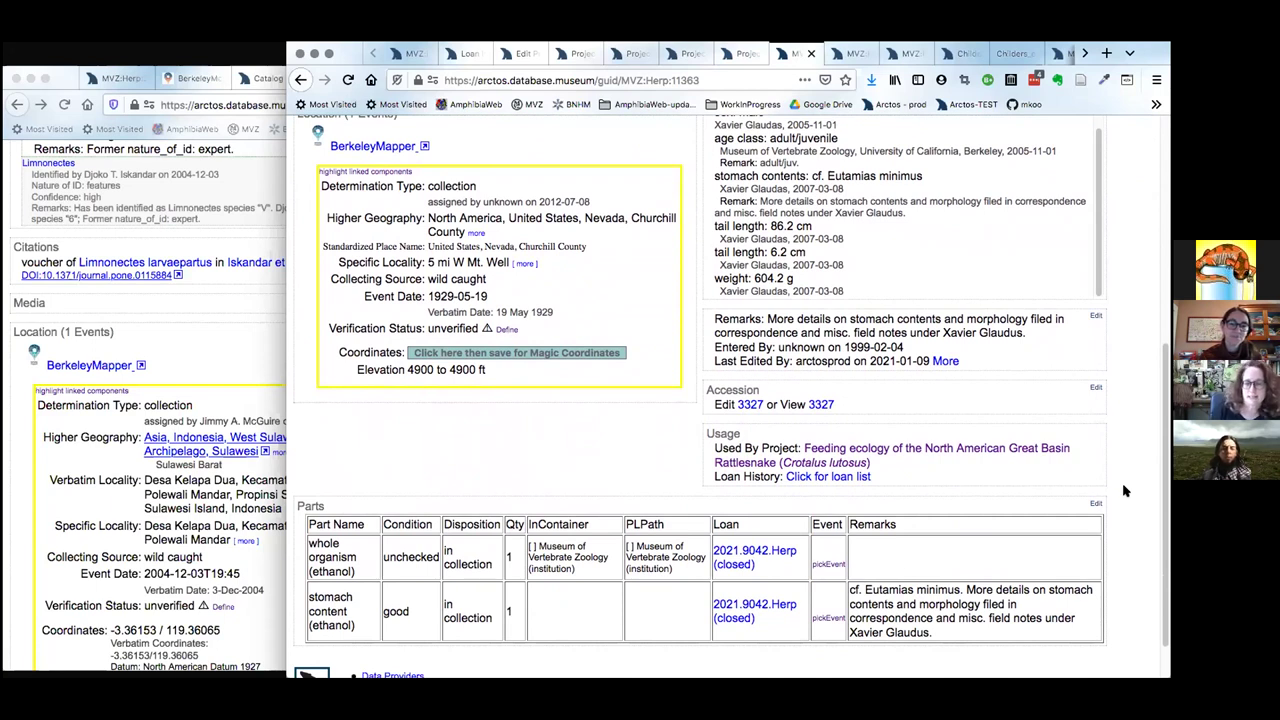
scroll(1124, 490, up, 1)
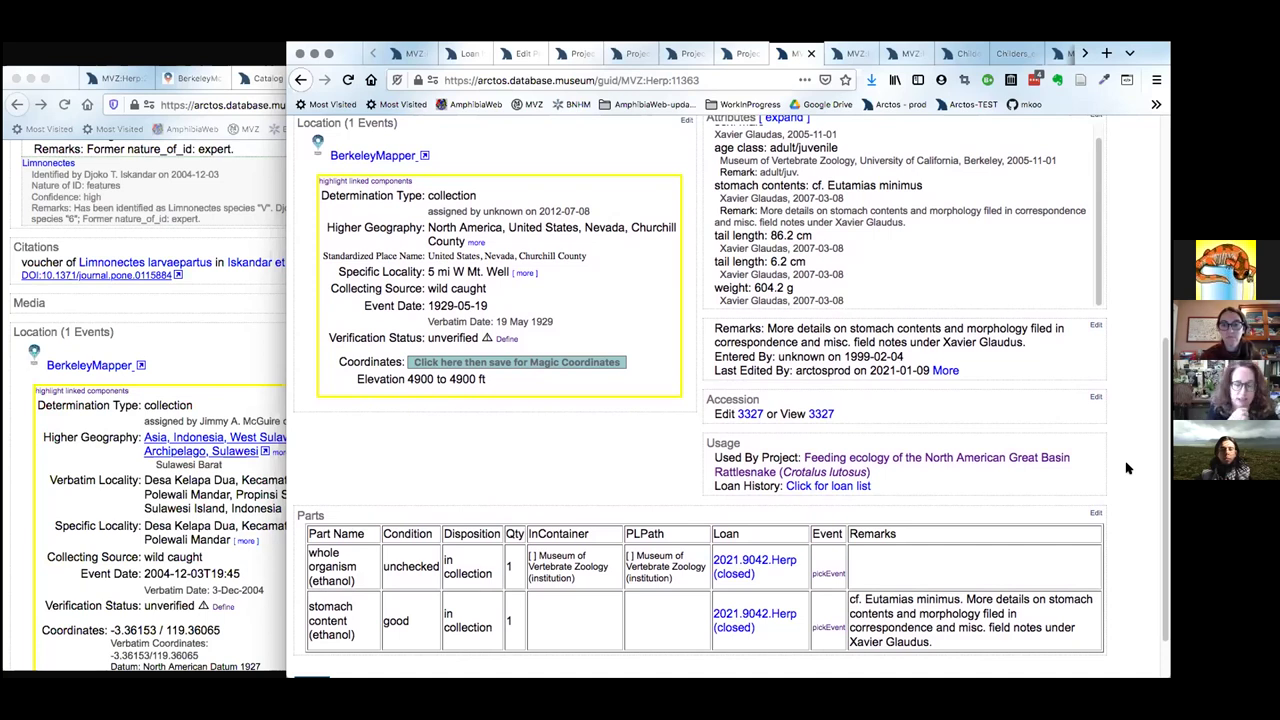
scroll(1126, 468, up, 1)
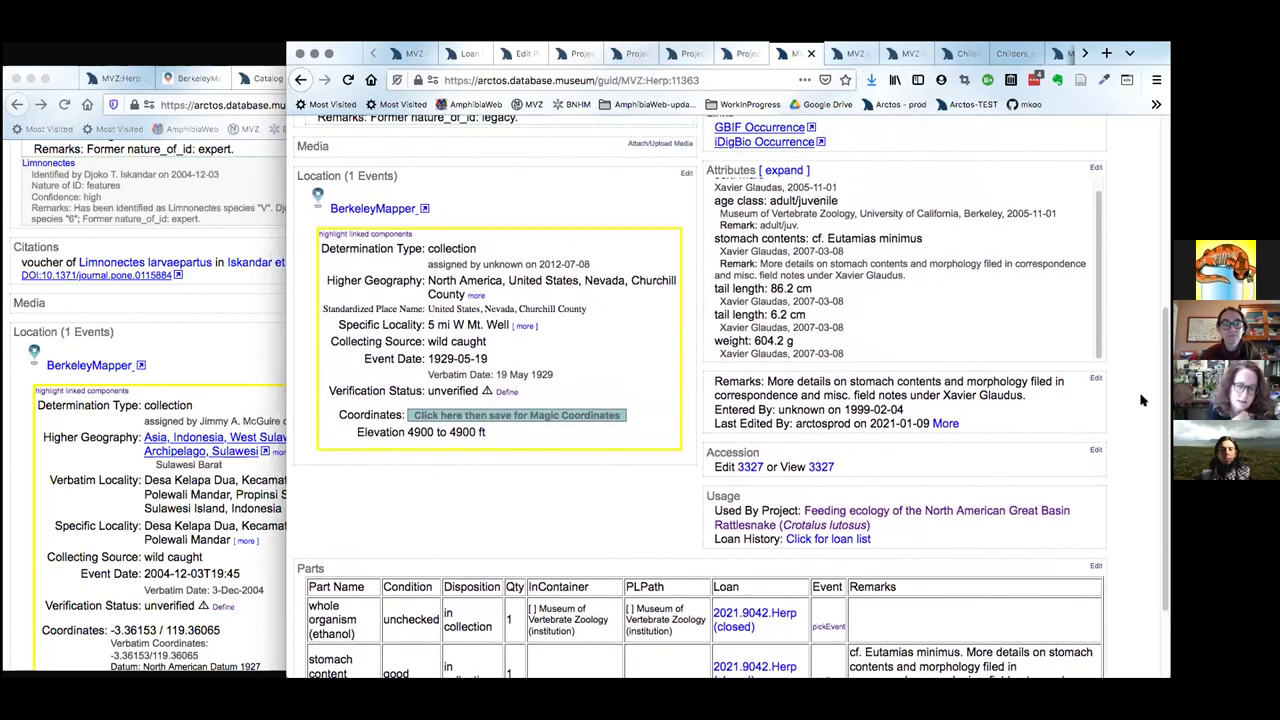
scroll(1141, 400, up, 1)
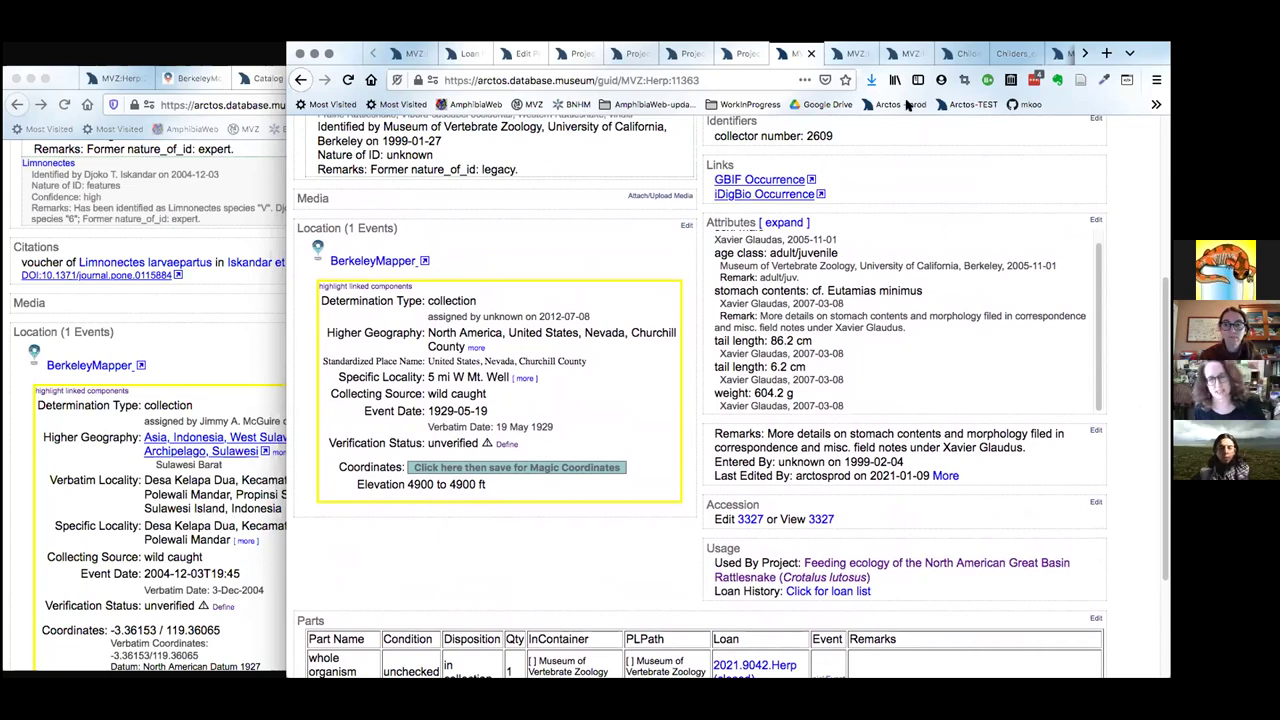
Switch to the Dicamptodon tenebrosus record MVZ:Herp:51500 and review its citation, linked media and relationships.
click(848, 53)
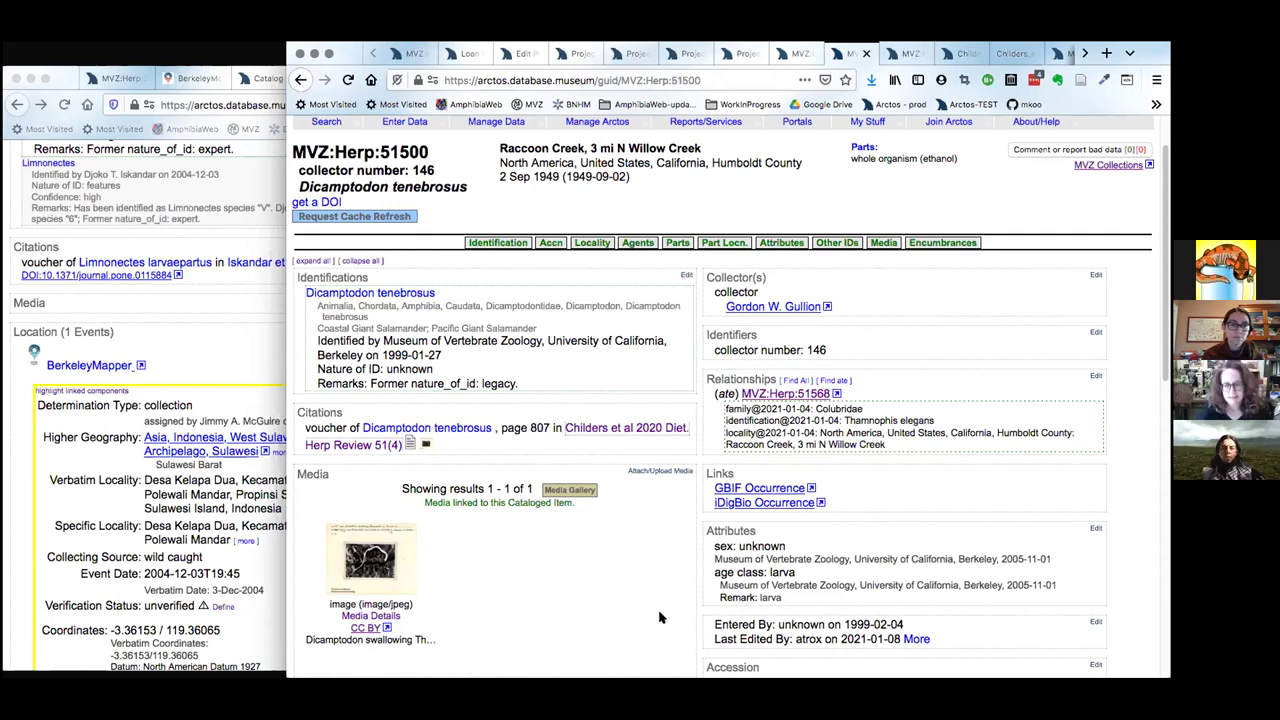
scroll(659, 617, down, 1)
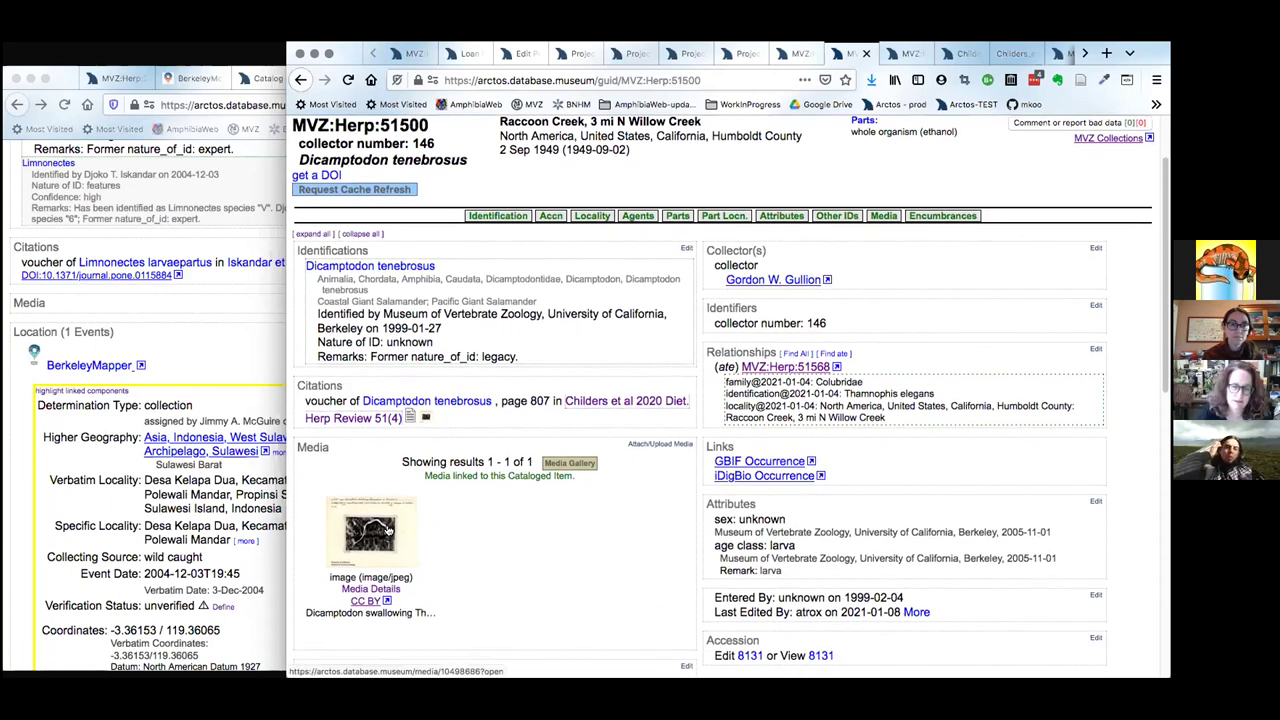
scroll(528, 558, up, 2)
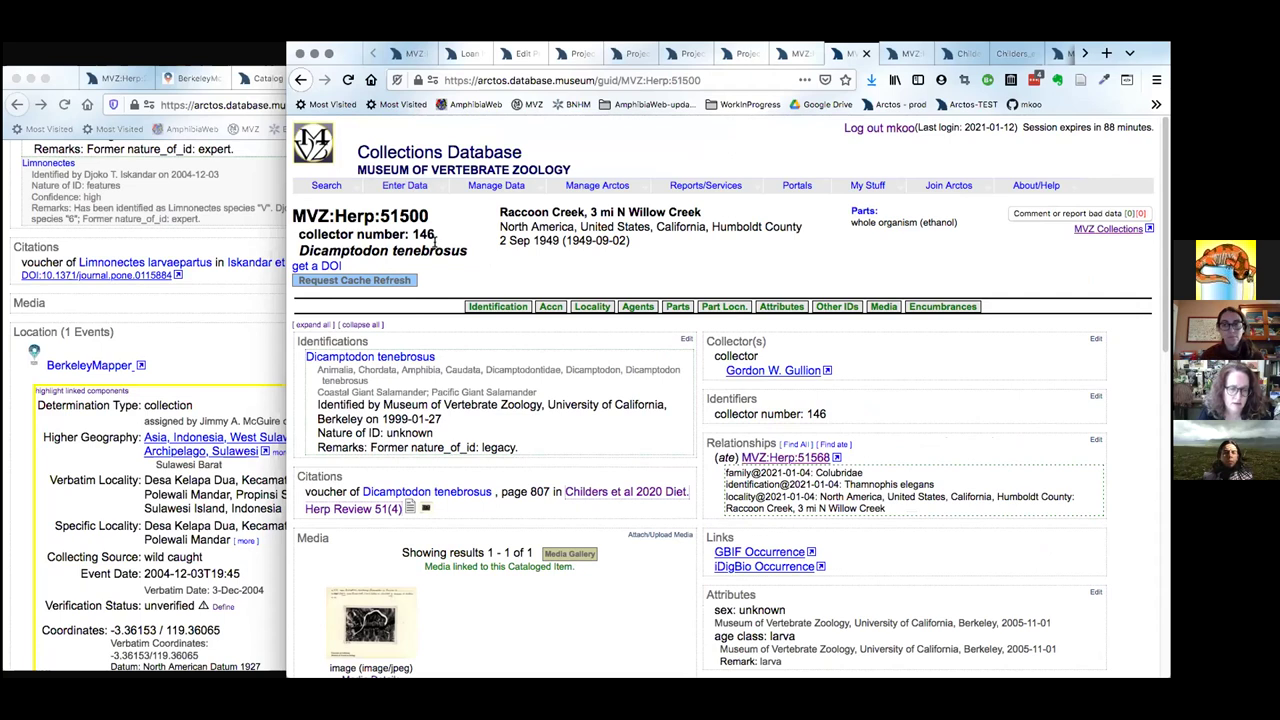
scroll(390, 528, down, 2)
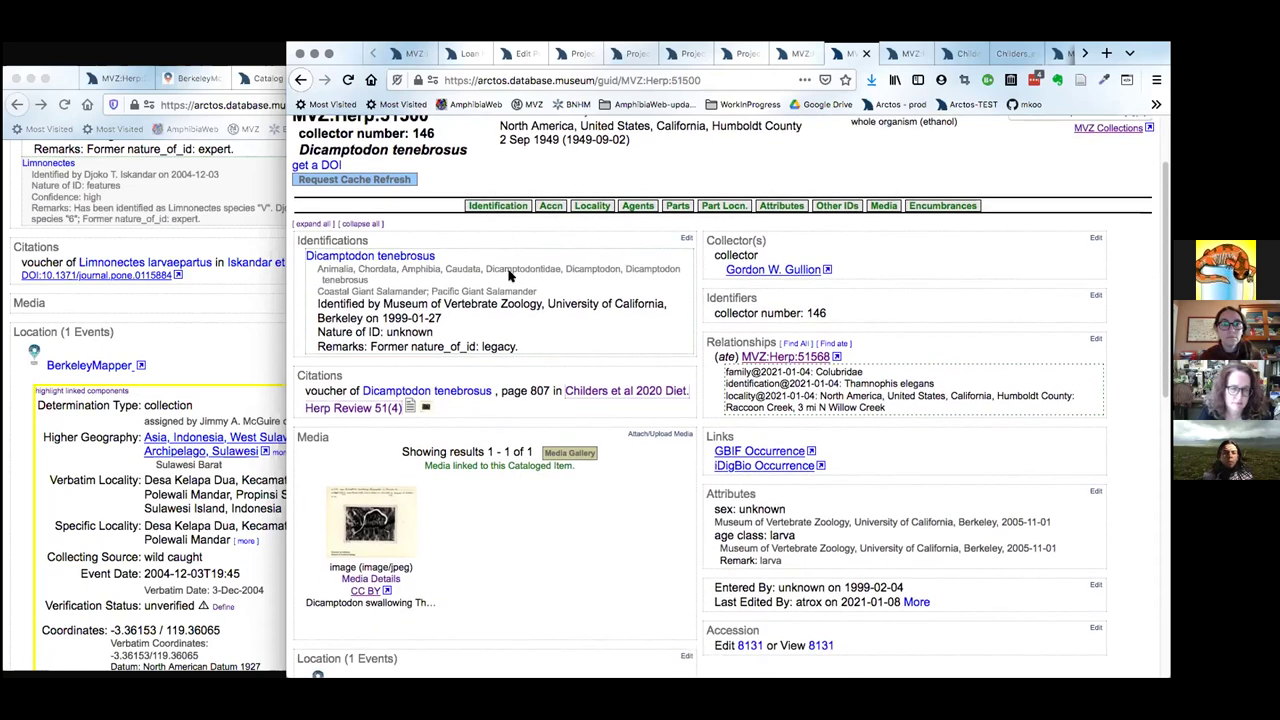
View the linked image of Dicamptodon swallowing Thamnophis, then return to the MVZ:Herp:51500 record.
click(389, 525)
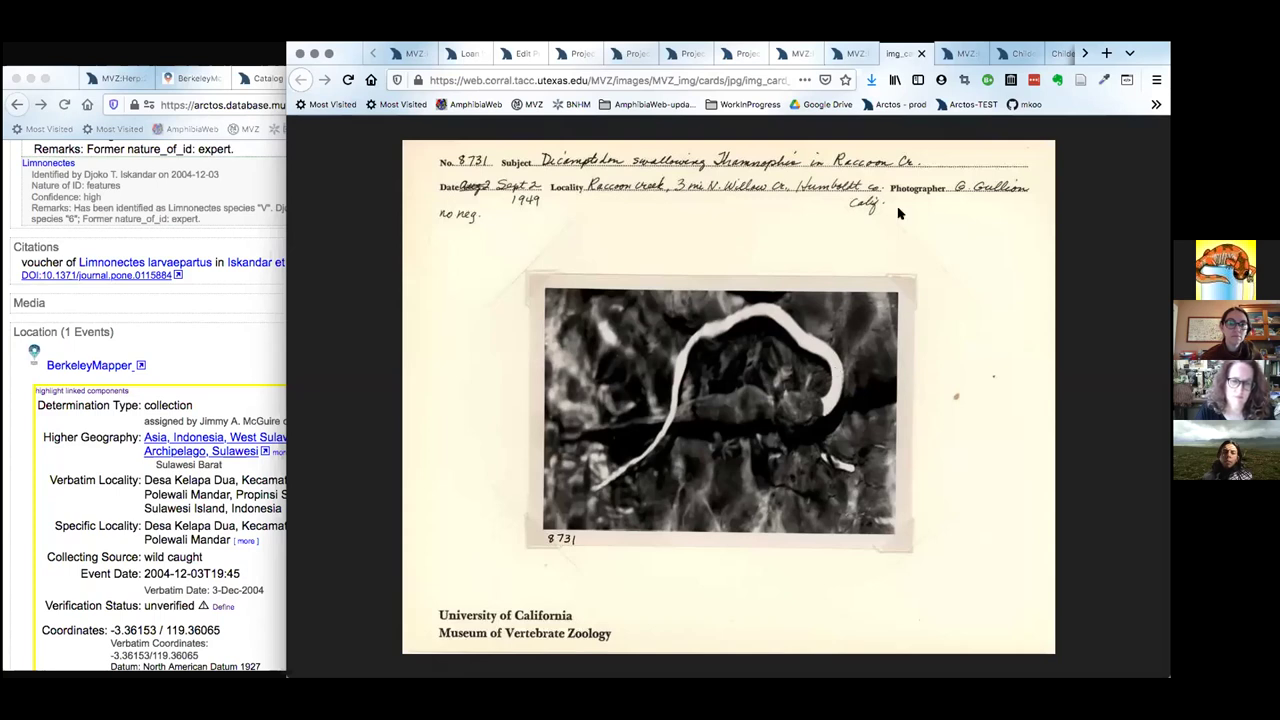
click(863, 54)
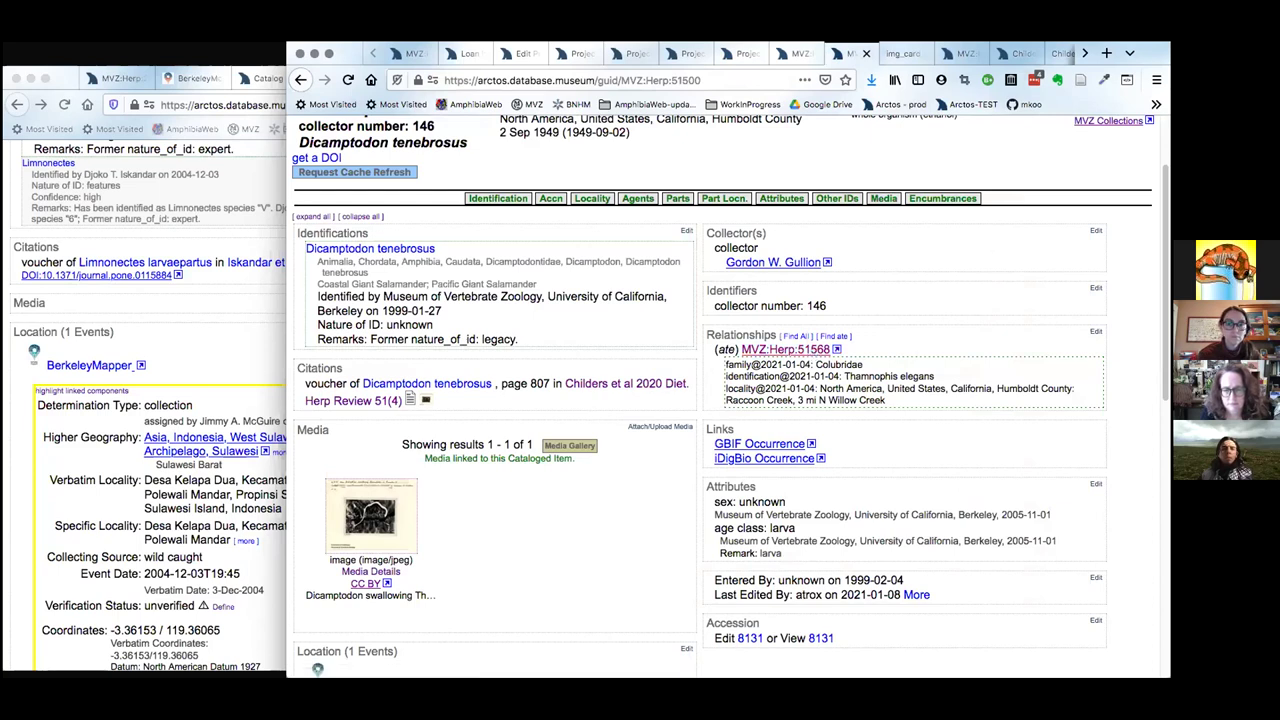
View the related Thamnophis elegans record MVZ:Herp:51568 and the page of the 2020 Herpetological Review publication citing it.
click(952, 53)
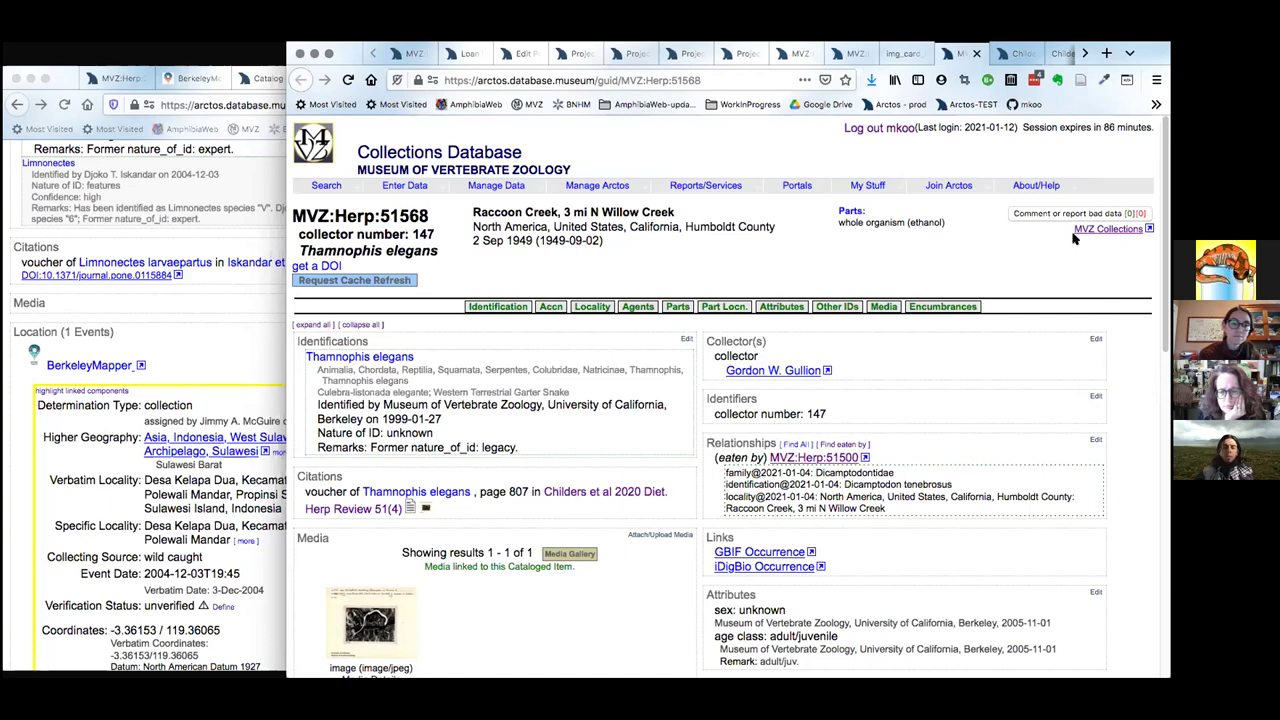
click(1016, 52)
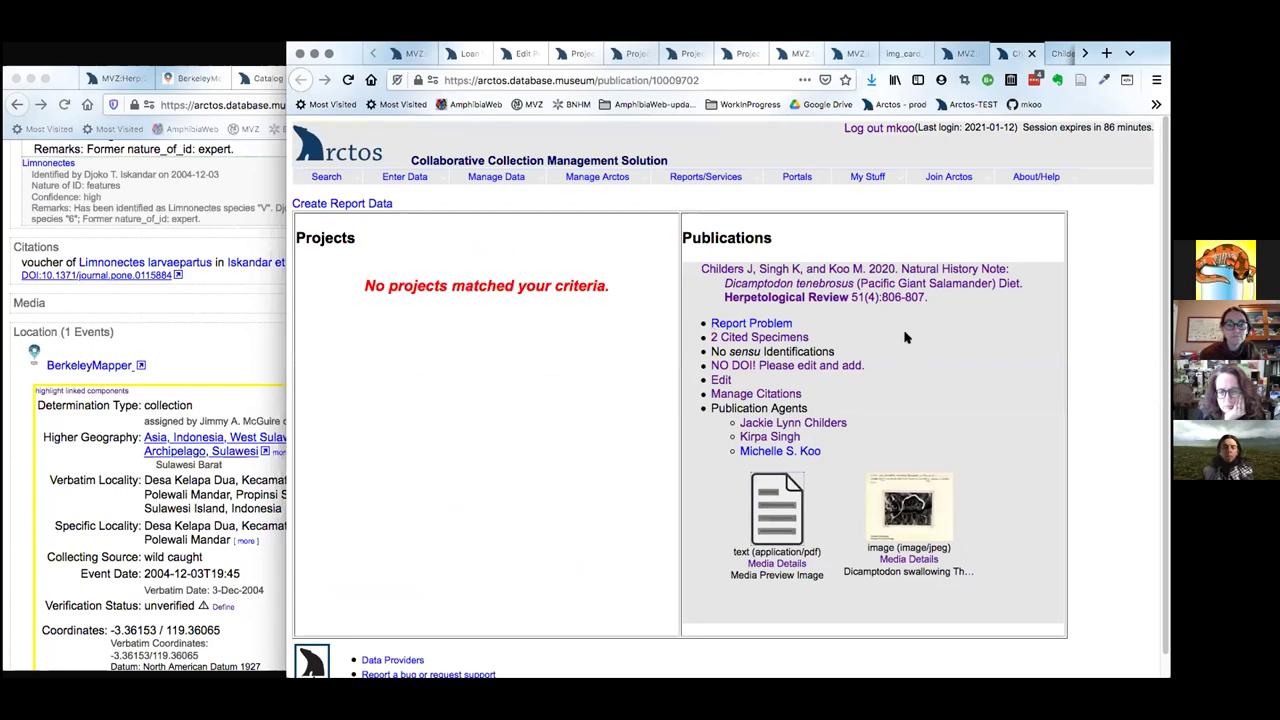
Switch to the publication's PDF and examine the text, the archive photo and the voucher specimen figures on page 807.
click(1061, 54)
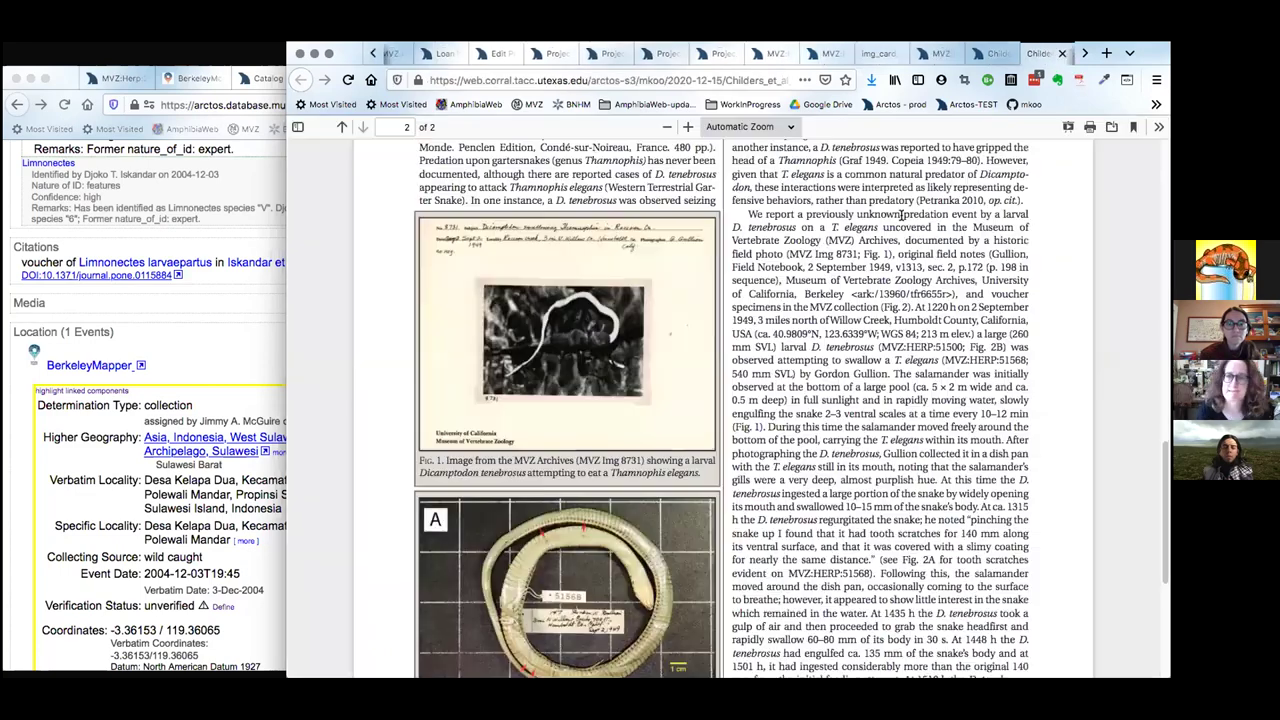
scroll(868, 330, down, 2)
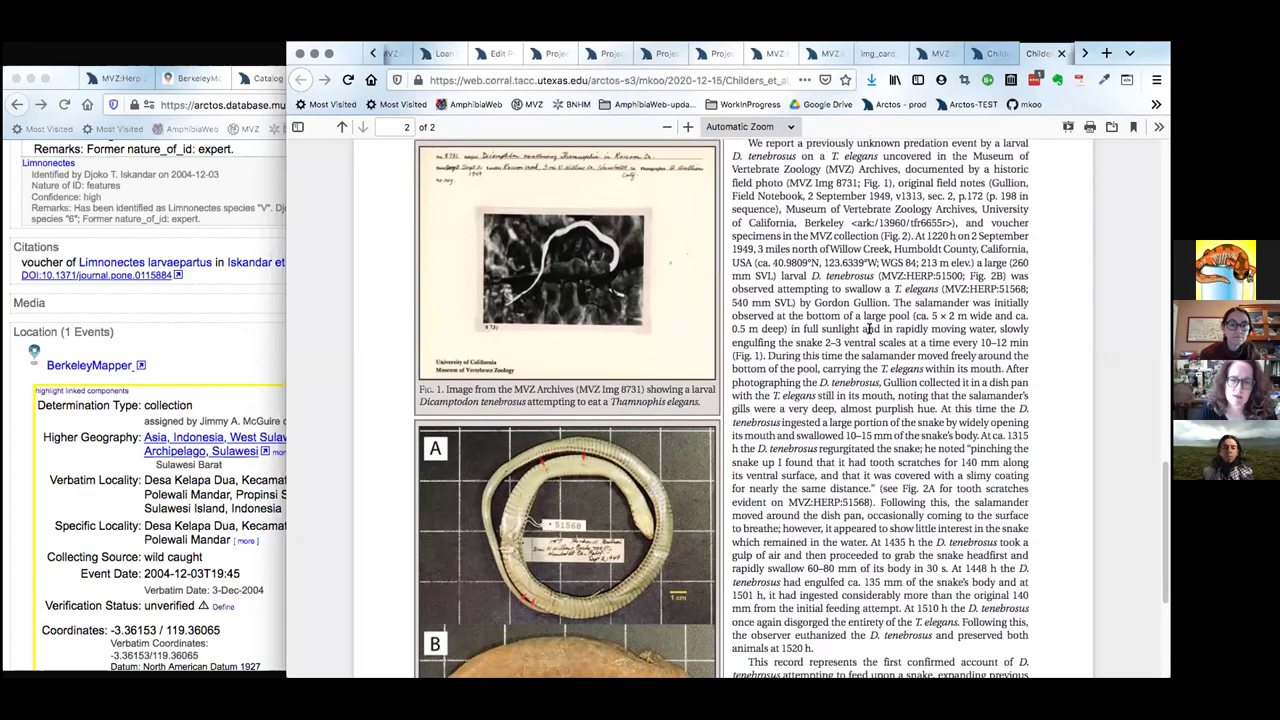
scroll(868, 330, up, 3)
scroll(868, 330, up, 1)
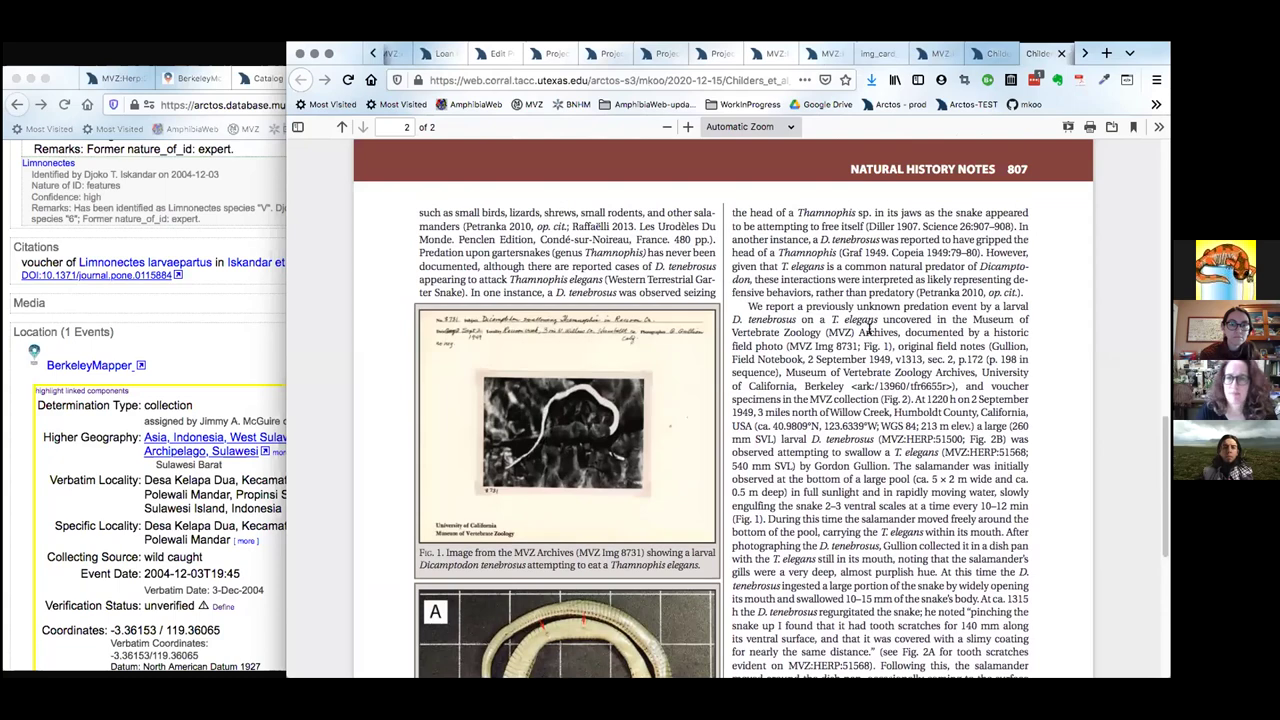
scroll(868, 330, up, 1)
scroll(826, 318, down, 3)
scroll(704, 540, down, 5)
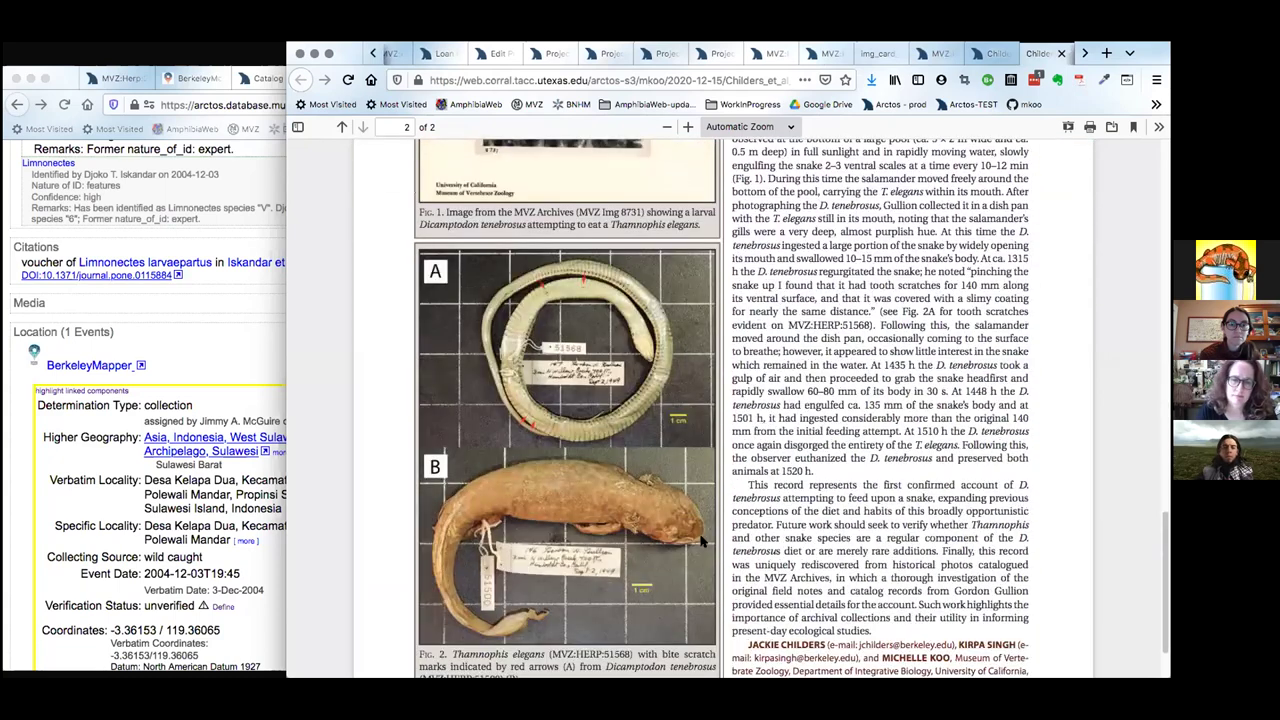
scroll(956, 440, up, 3)
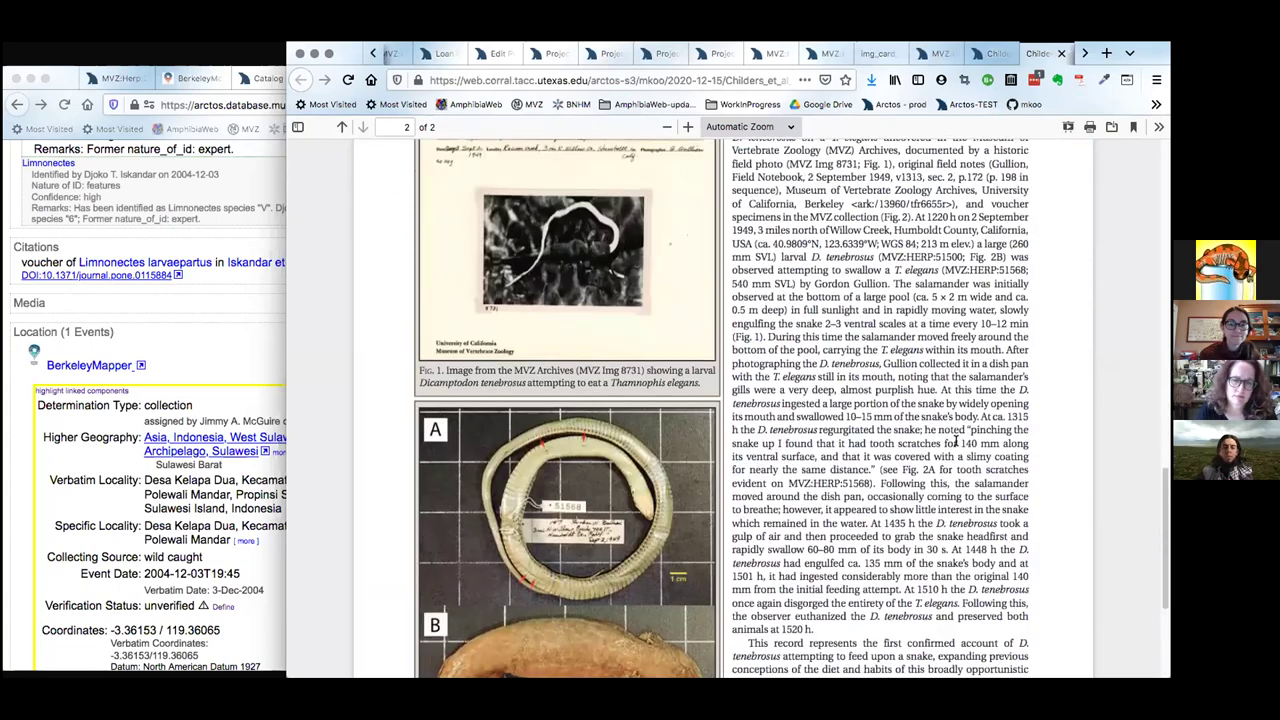
Return to the Thamnophis elegans record MVZ:Herp:51568 and bring the remaining open tabs into reach.
click(983, 55)
click(938, 54)
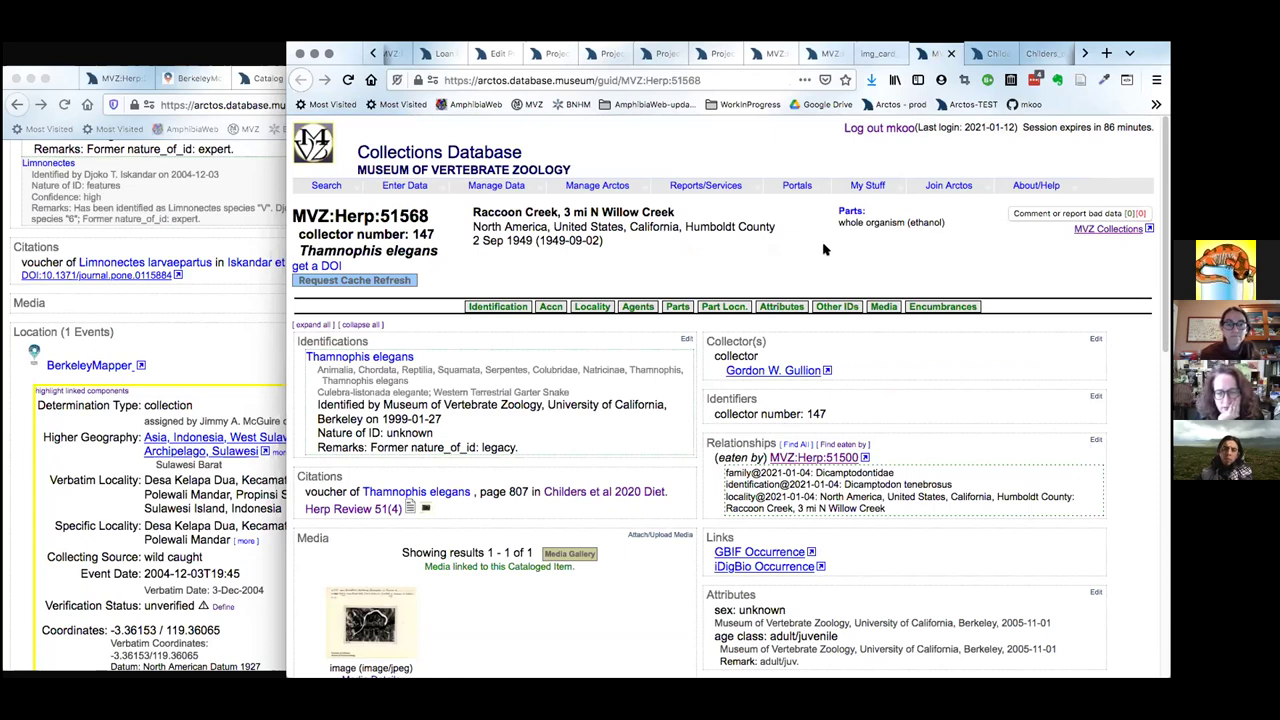
click(1080, 52)
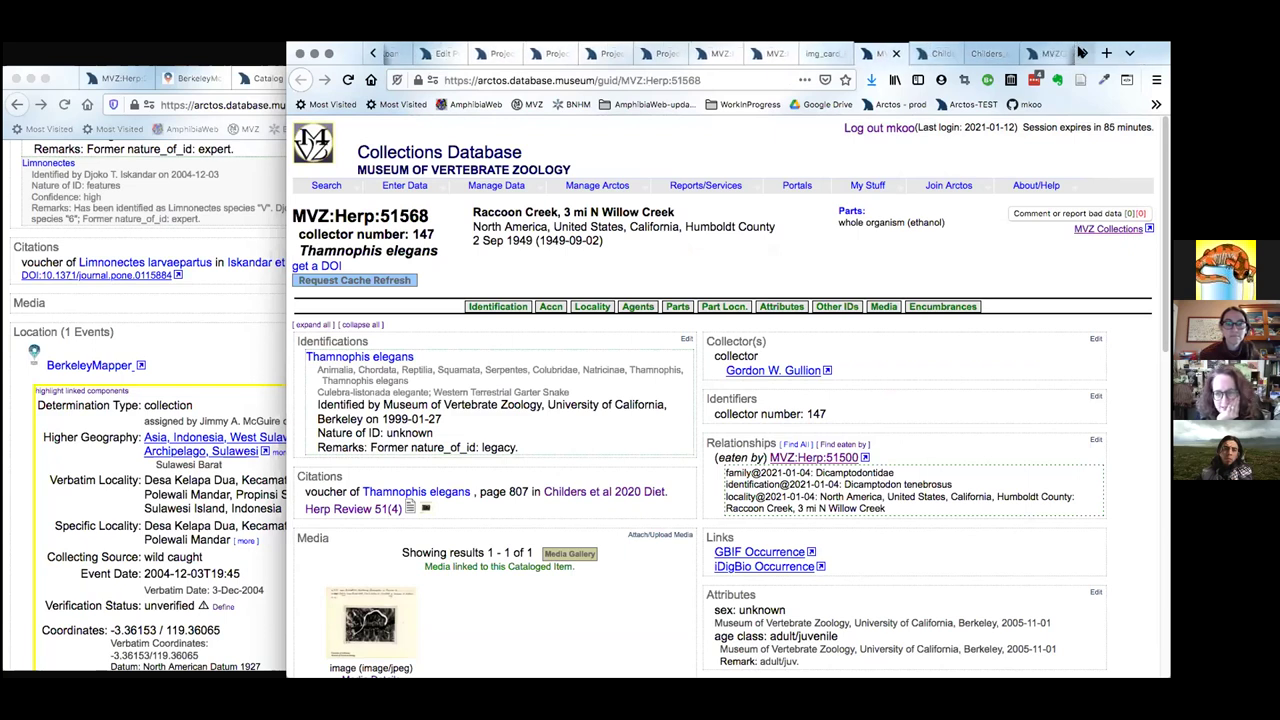
Switch to the other browser window and review the identifiers and parent relationship on the Limnonectes larvaepartus record MVZ:Herp:255547.
click(190, 340)
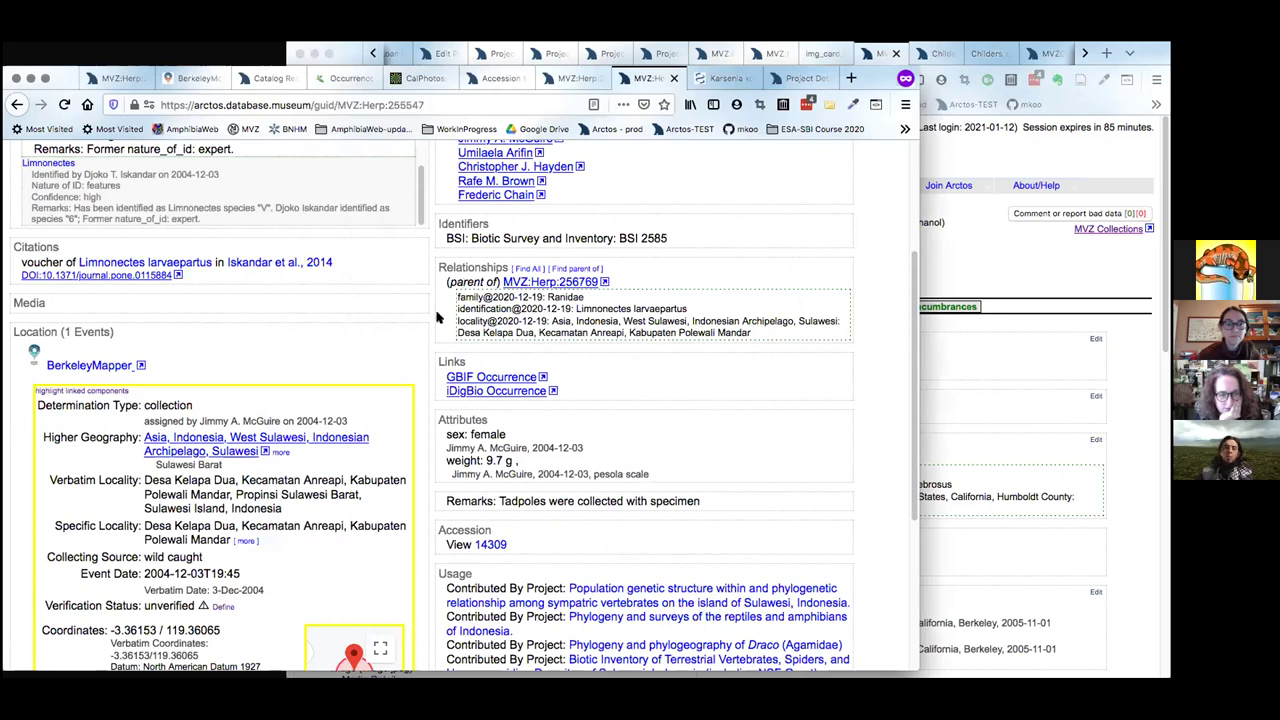
scroll(437, 317, up, 3)
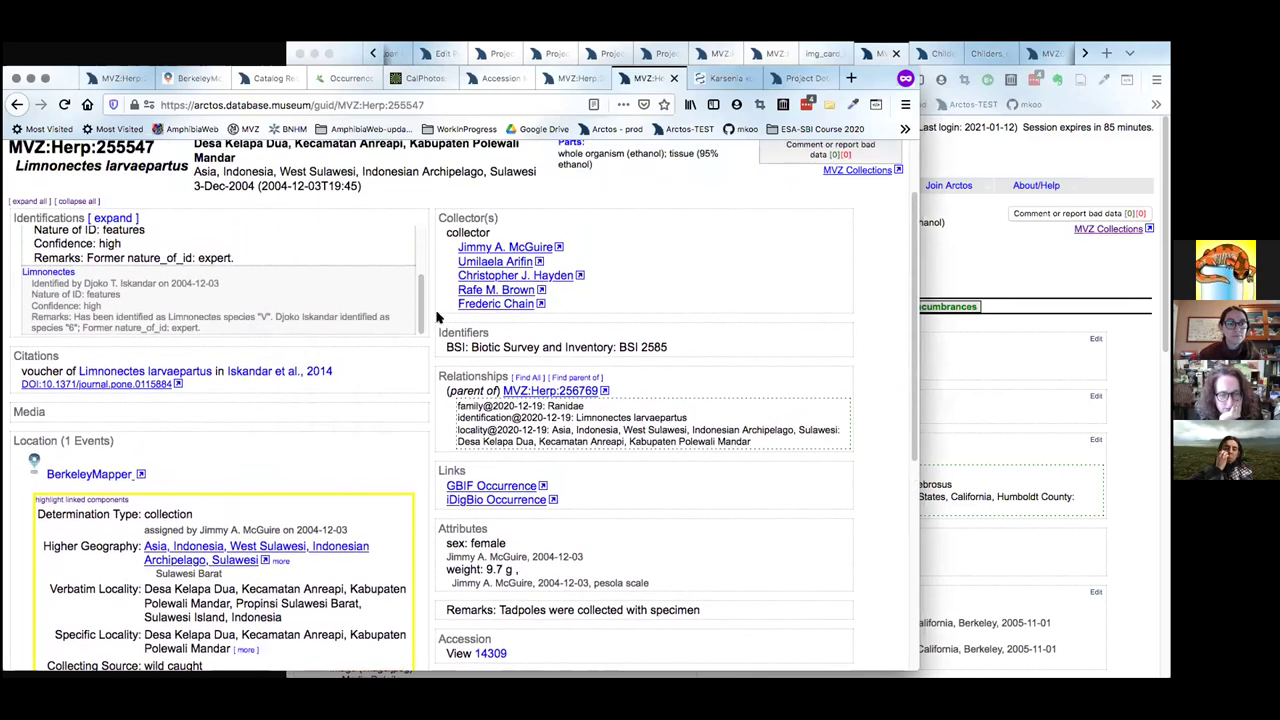
scroll(475, 424, down, 1)
scroll(472, 425, up, 1)
scroll(465, 426, down, 1)
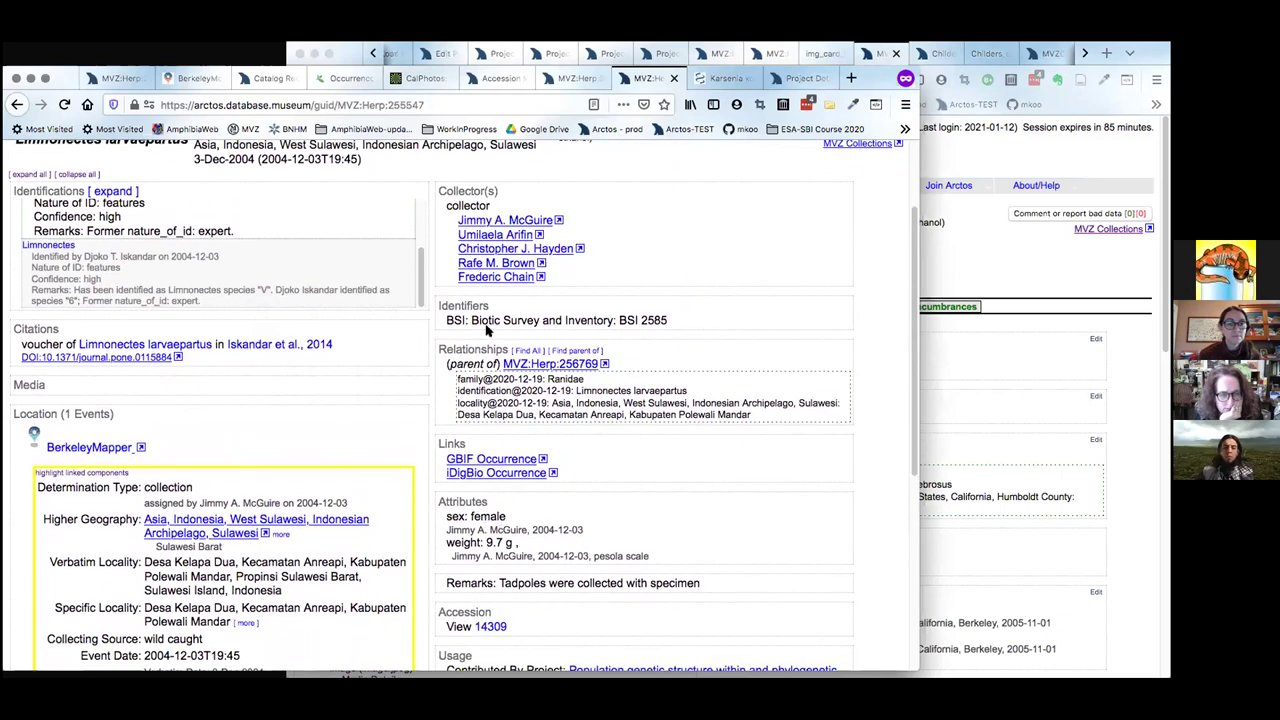
scroll(487, 330, up, 2)
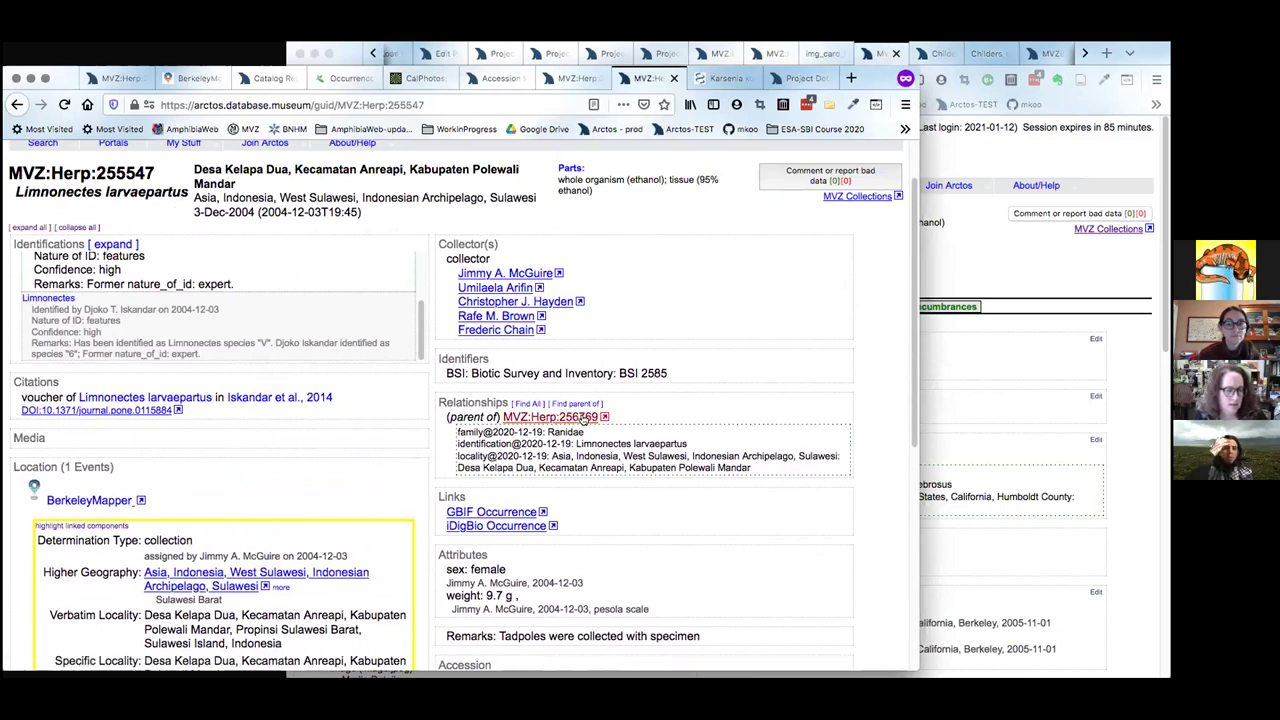
Open the related offspring record MVZ:Herp:256769 in a new tab and view its relationships and attributes.
right_click(585, 418)
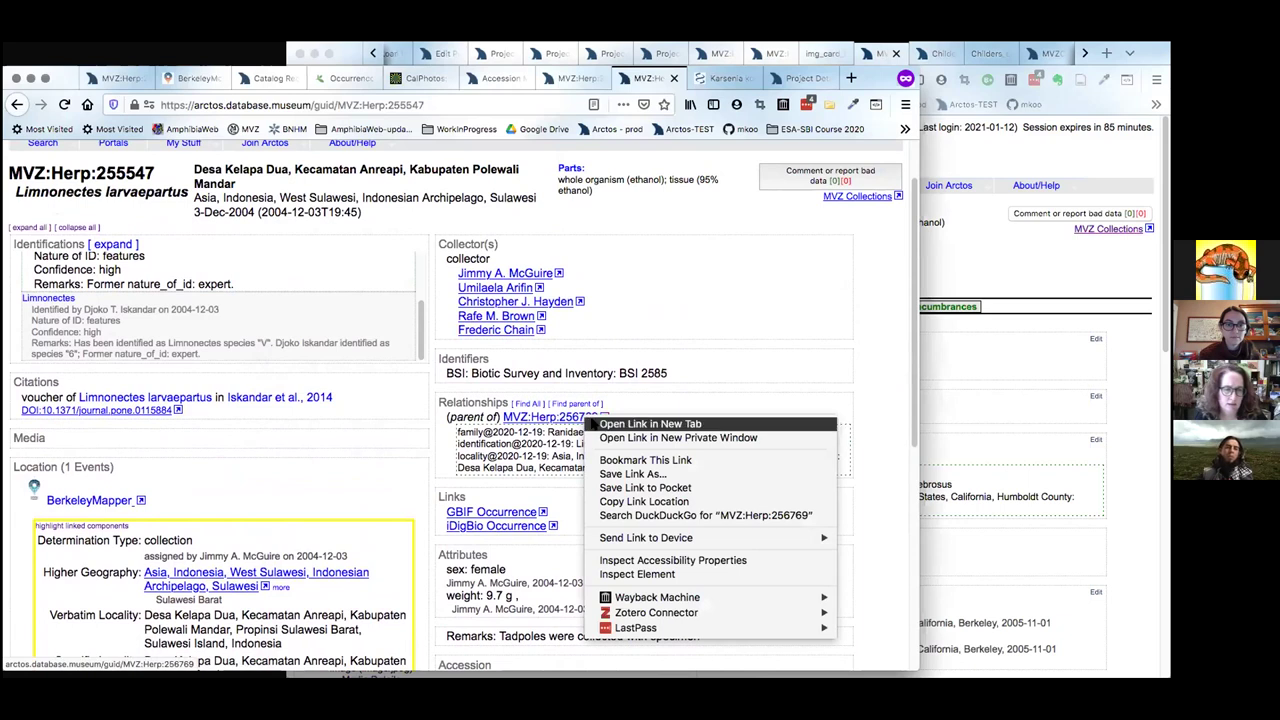
click(600, 424)
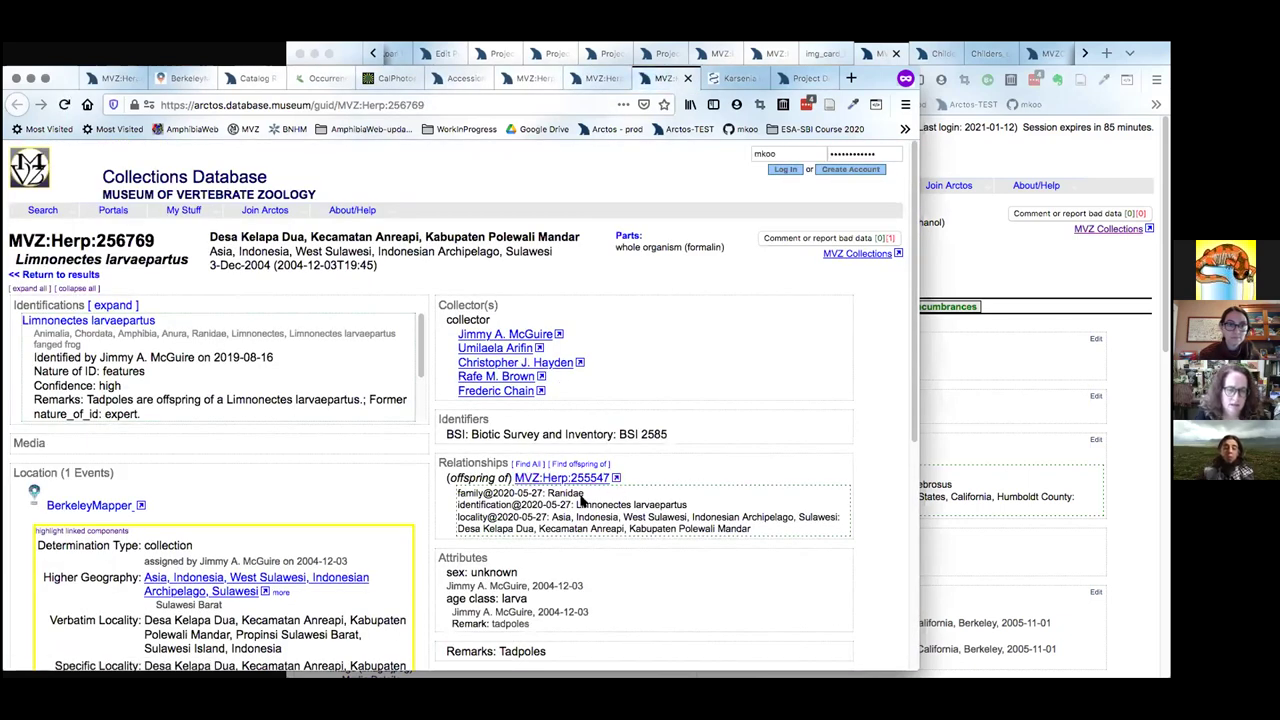
scroll(622, 505, down, 1)
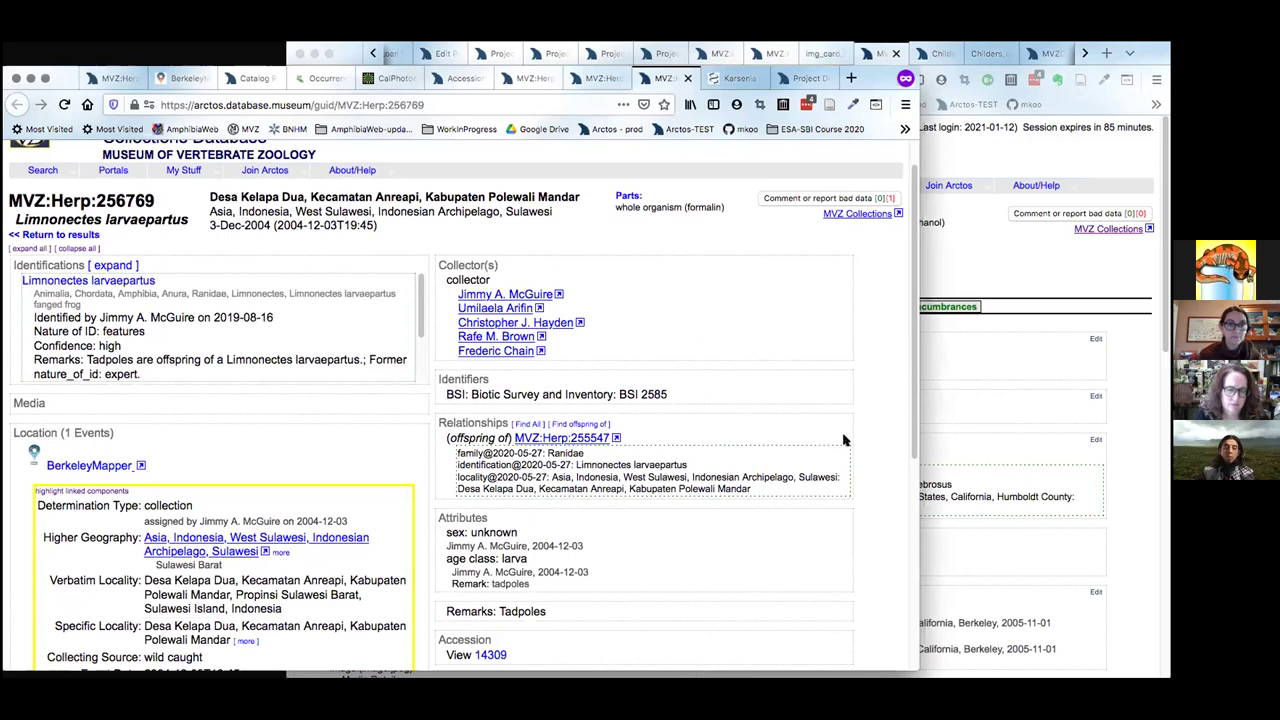
Review the offspring record MVZ:Herp:256769 from its relationships and attributes down to the project usage and the Parts table.
scroll(893, 465, down, 1)
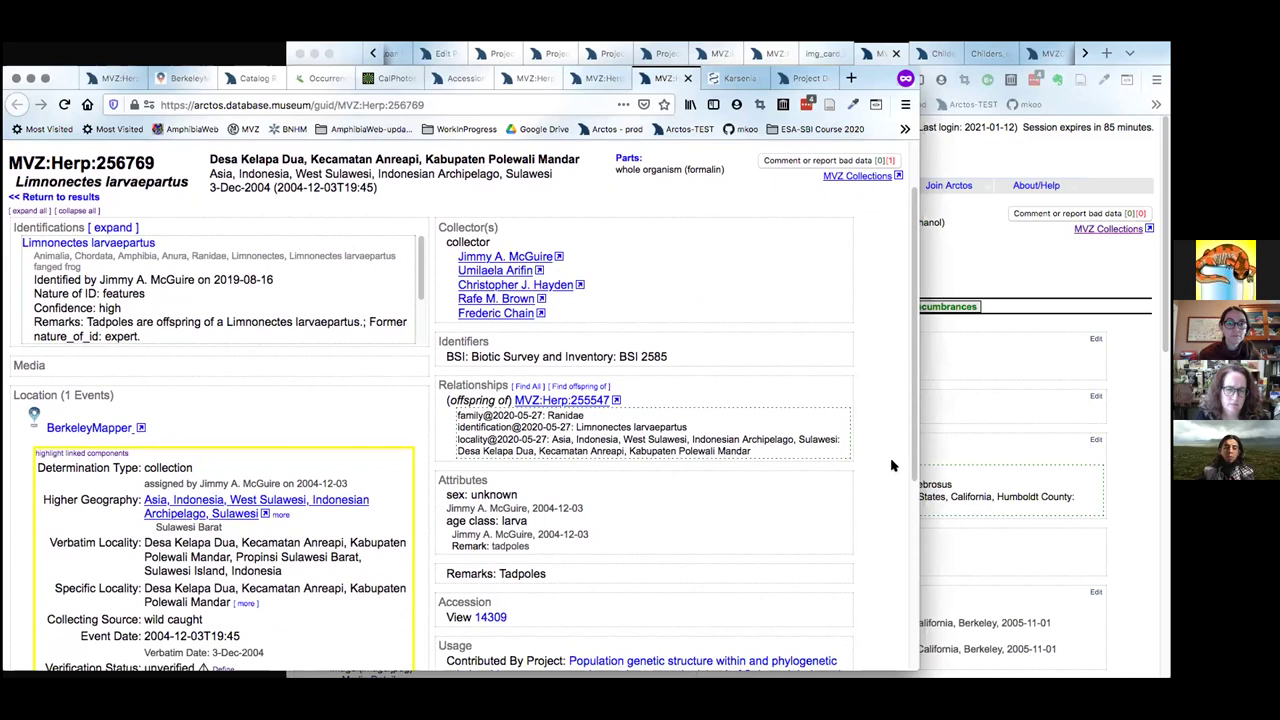
scroll(891, 457, up, 2)
click(1018, 269)
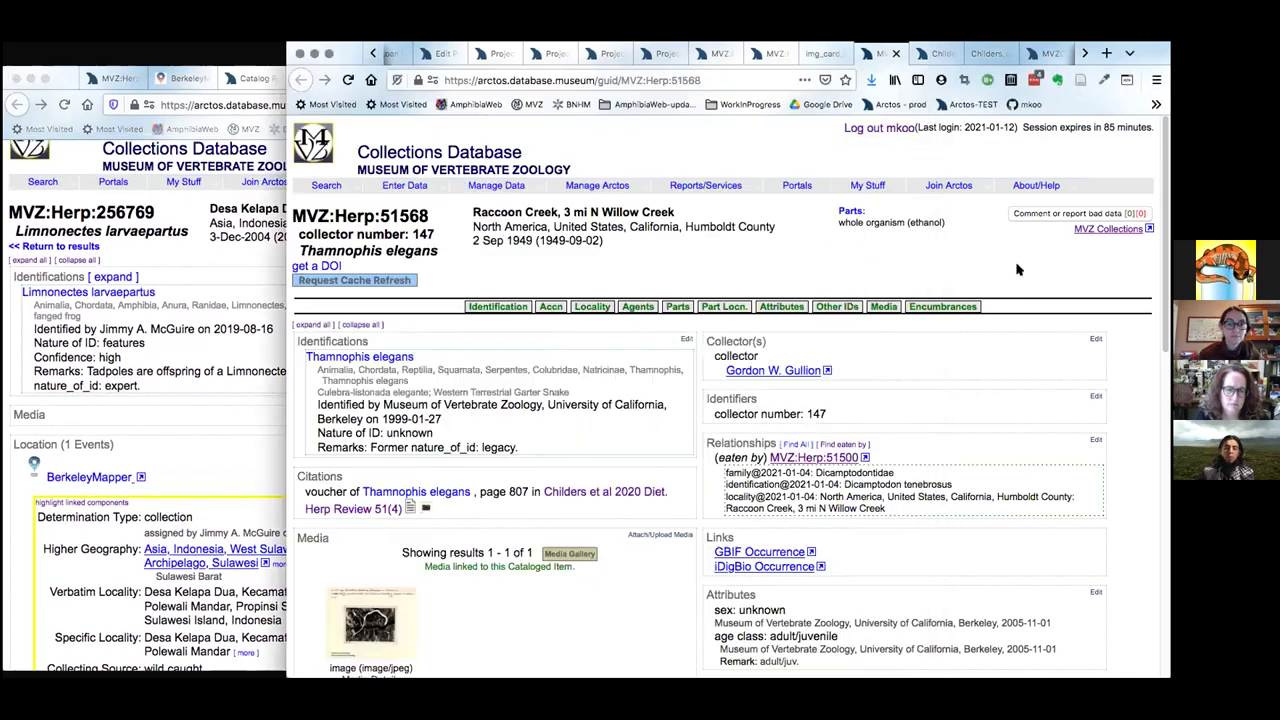
click(262, 459)
scroll(614, 565, down, 1)
scroll(614, 565, down, 5)
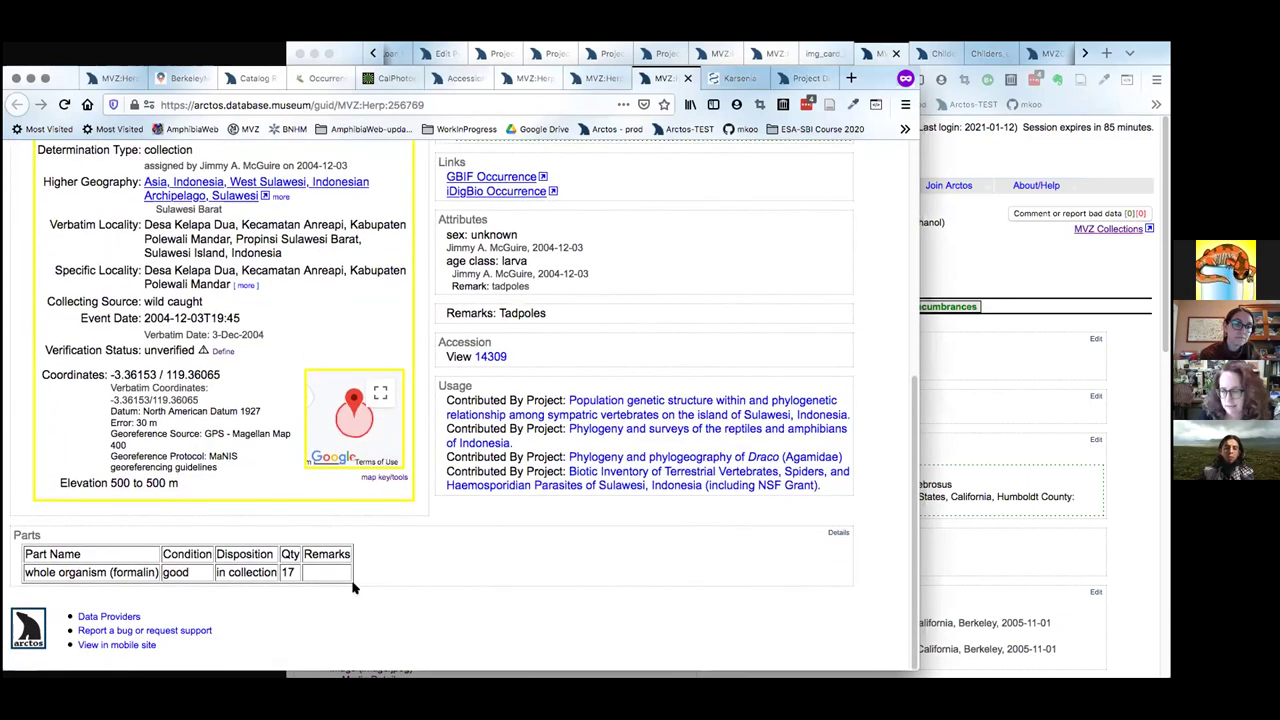
scroll(473, 508, up, 1)
scroll(473, 508, down, 1)
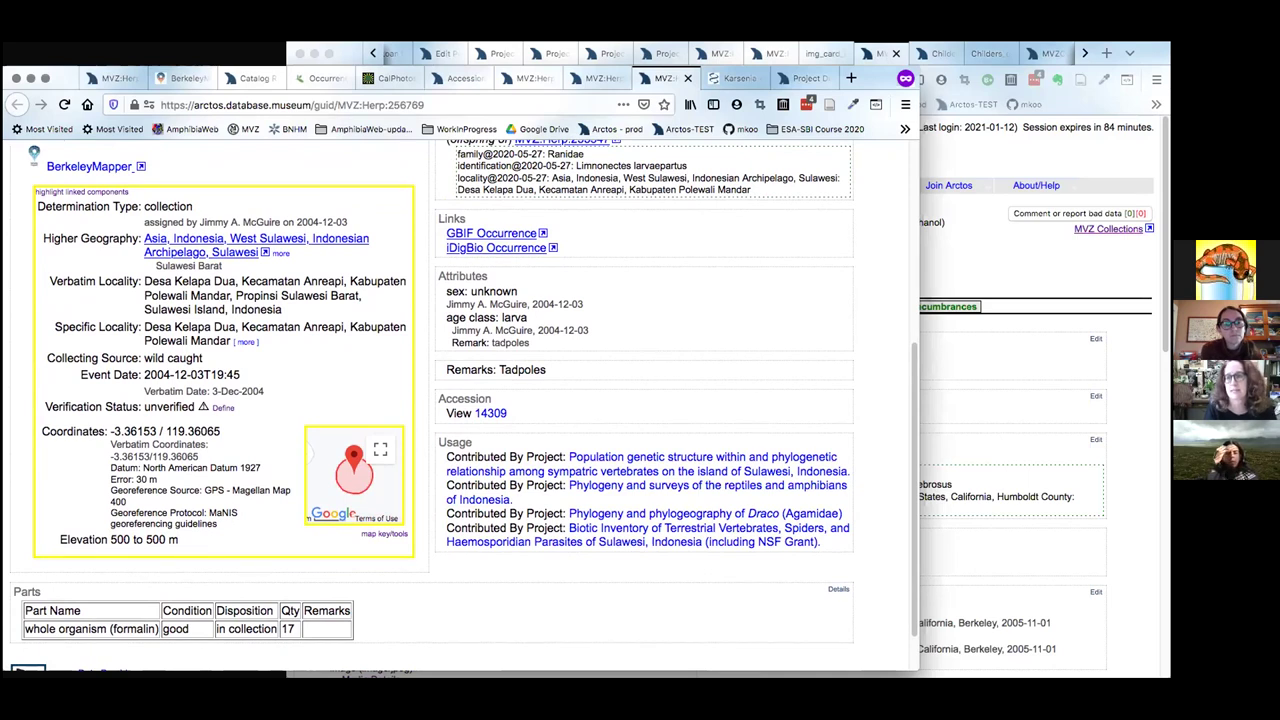
Switch to the Thamnophis elegans record MVZ:Herp:51568 and review its citations, media, relationships and accession.
click(1123, 563)
scroll(1123, 563, down, 3)
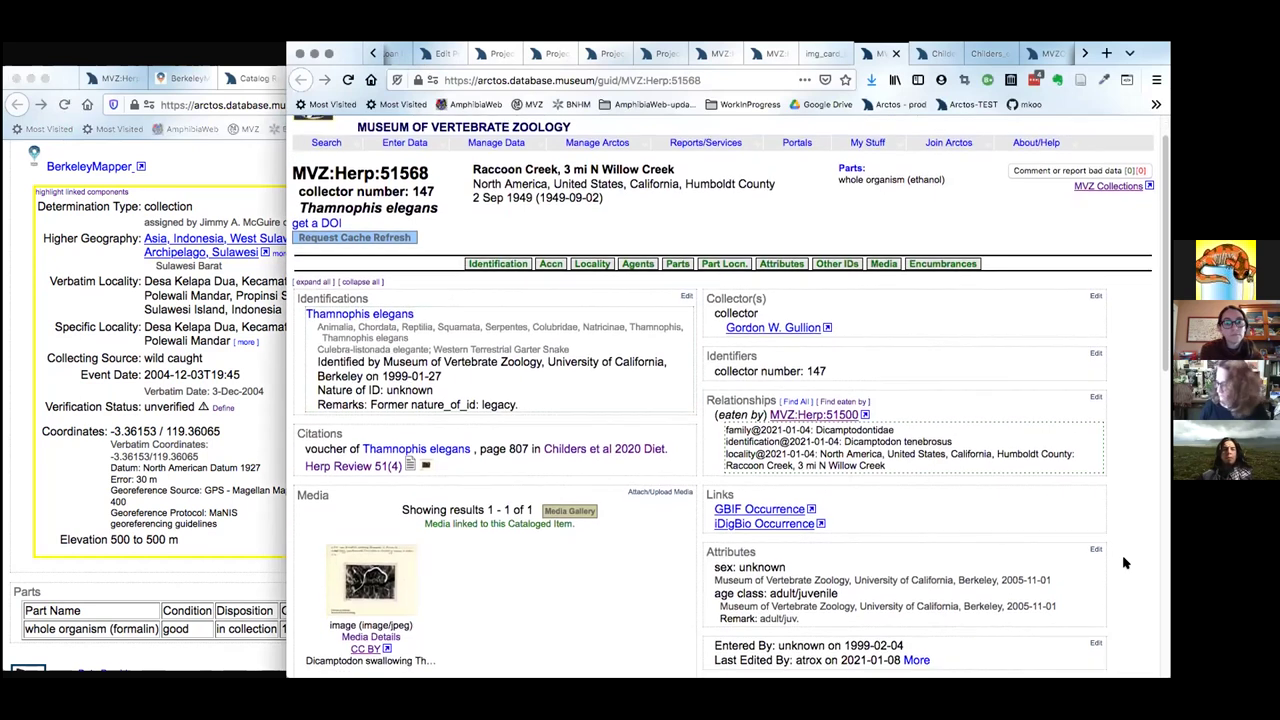
scroll(1123, 563, down, 2)
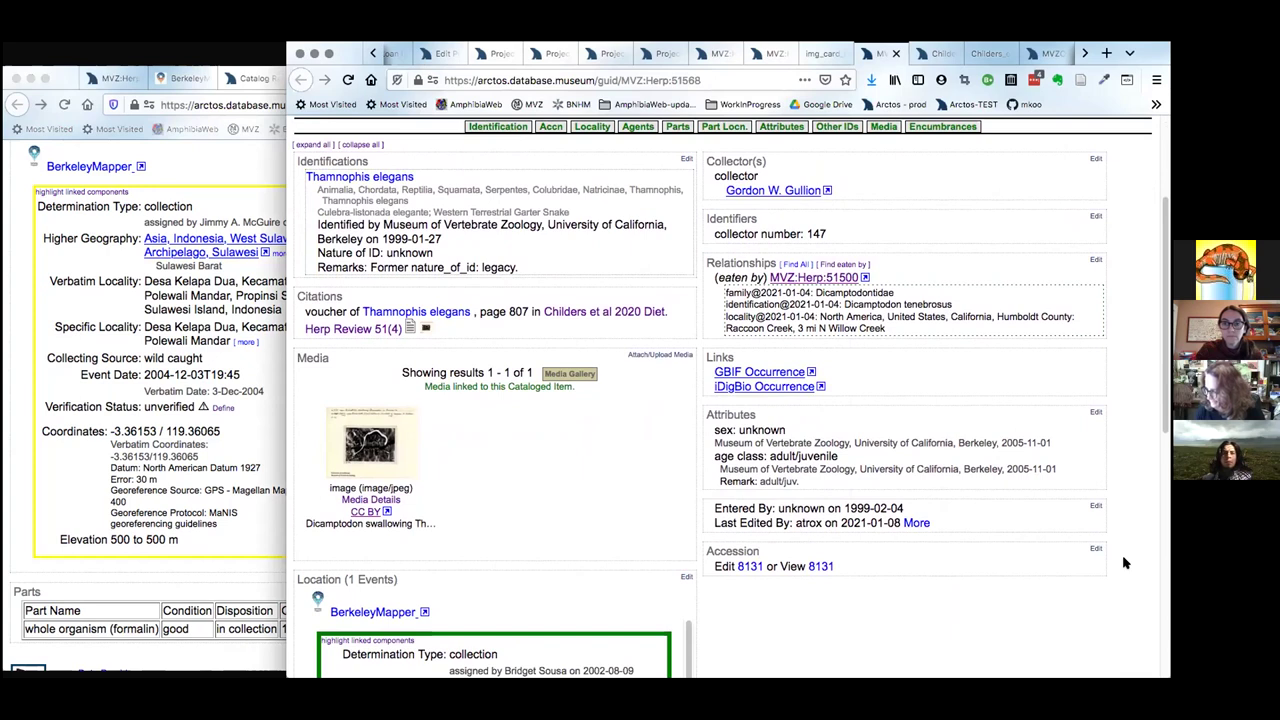
scroll(1145, 535, down, 1)
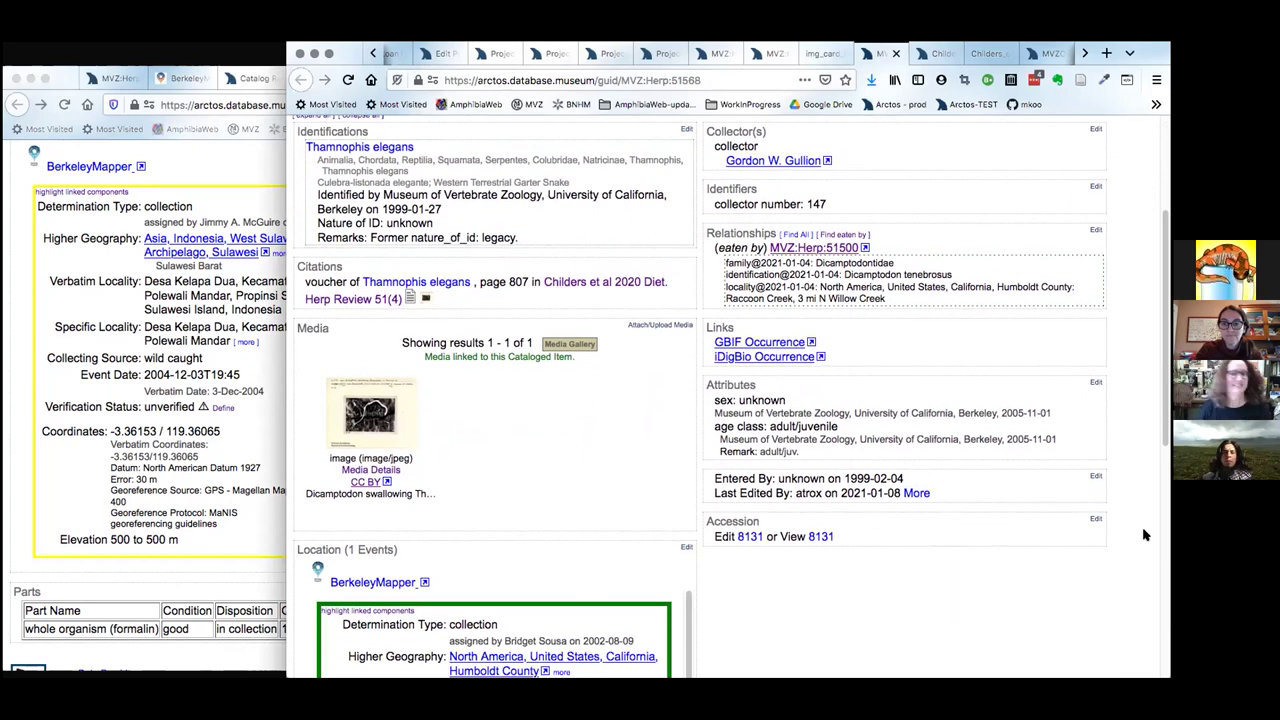
scroll(1145, 535, up, 1)
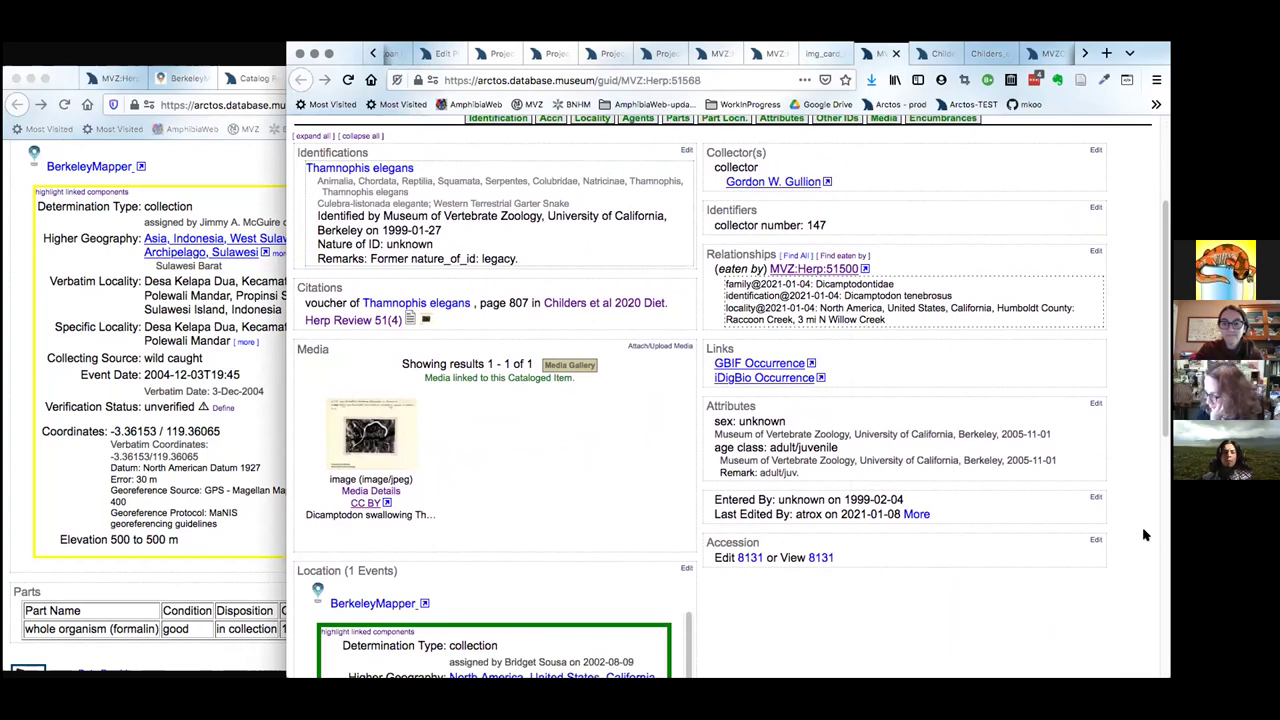
scroll(1145, 535, up, 3)
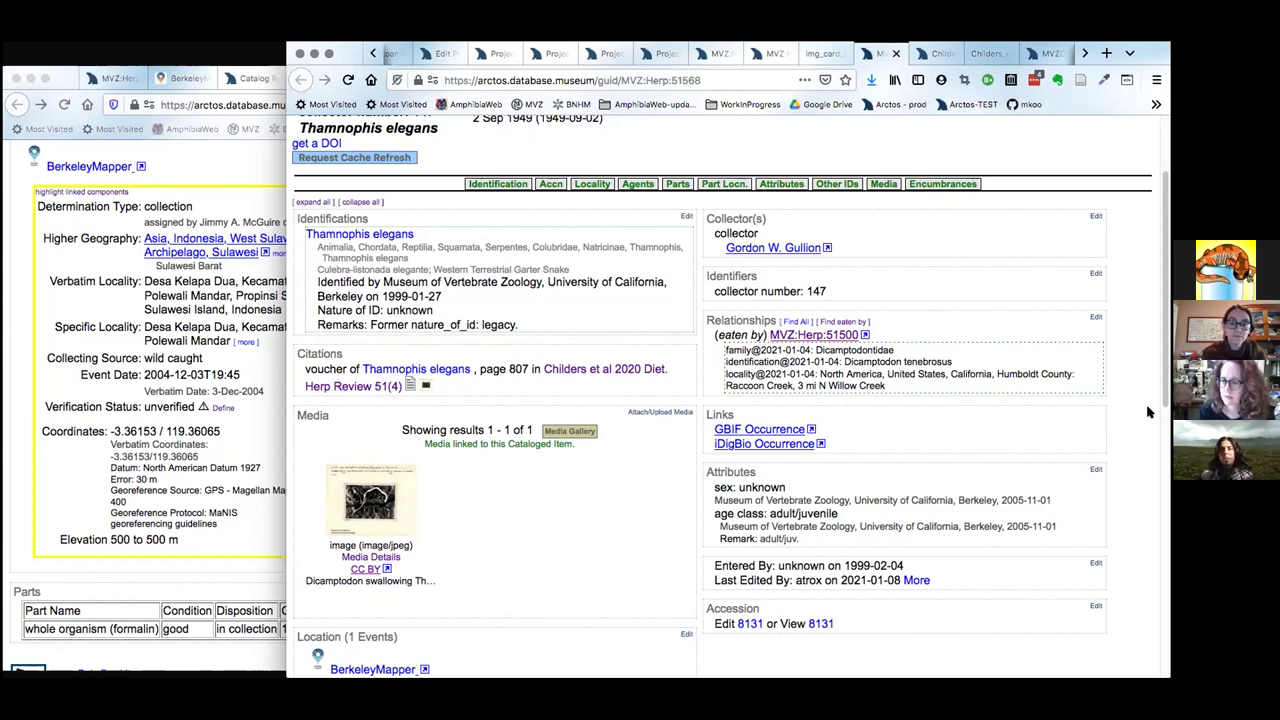
Return to the Limnonectes larvaepartus record MVZ:Herp:256769 and examine its parent relationship, external links, contributing projects and parts.
click(239, 168)
scroll(390, 236, up, 5)
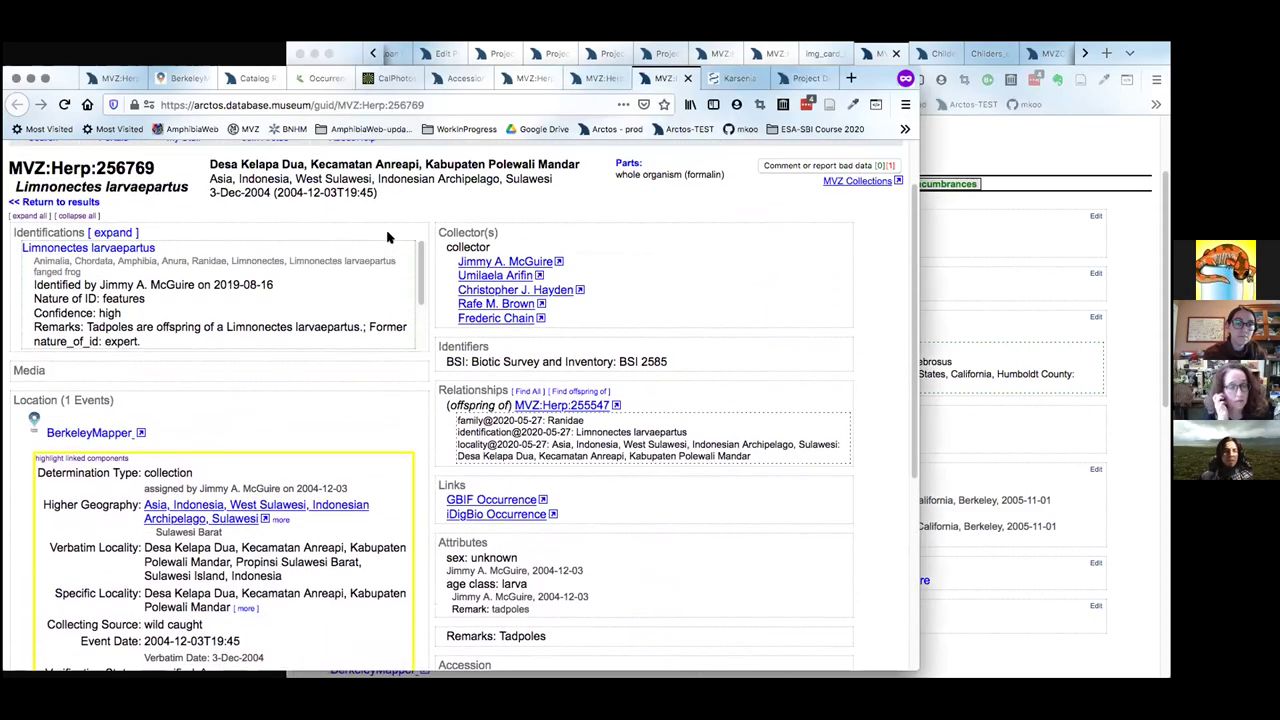
scroll(388, 237, up, 2)
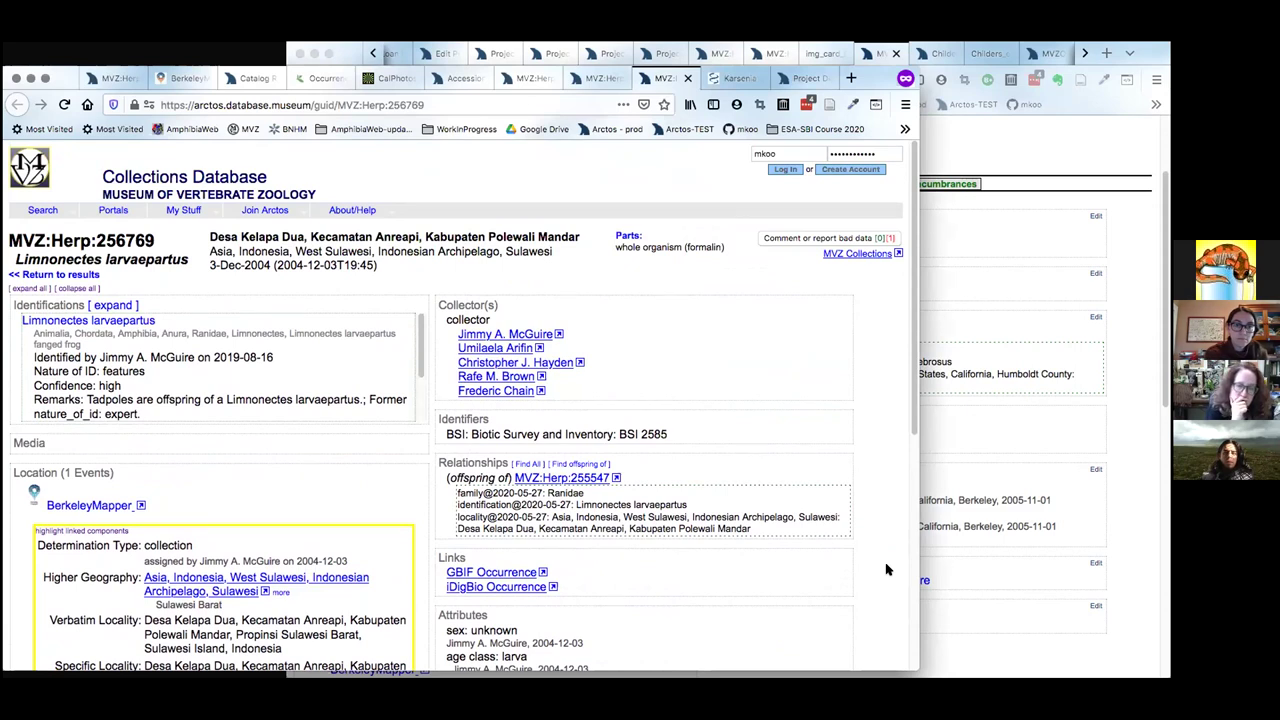
scroll(885, 569, down, 2)
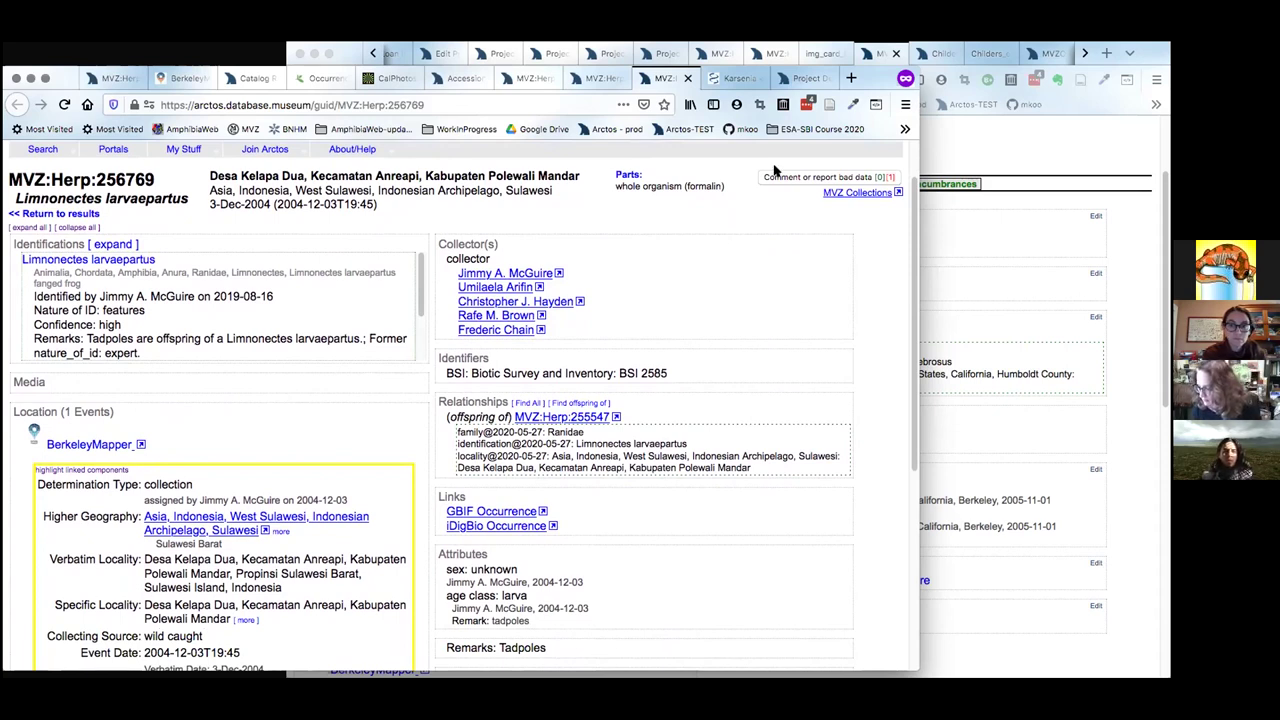
scroll(874, 601, down, 1)
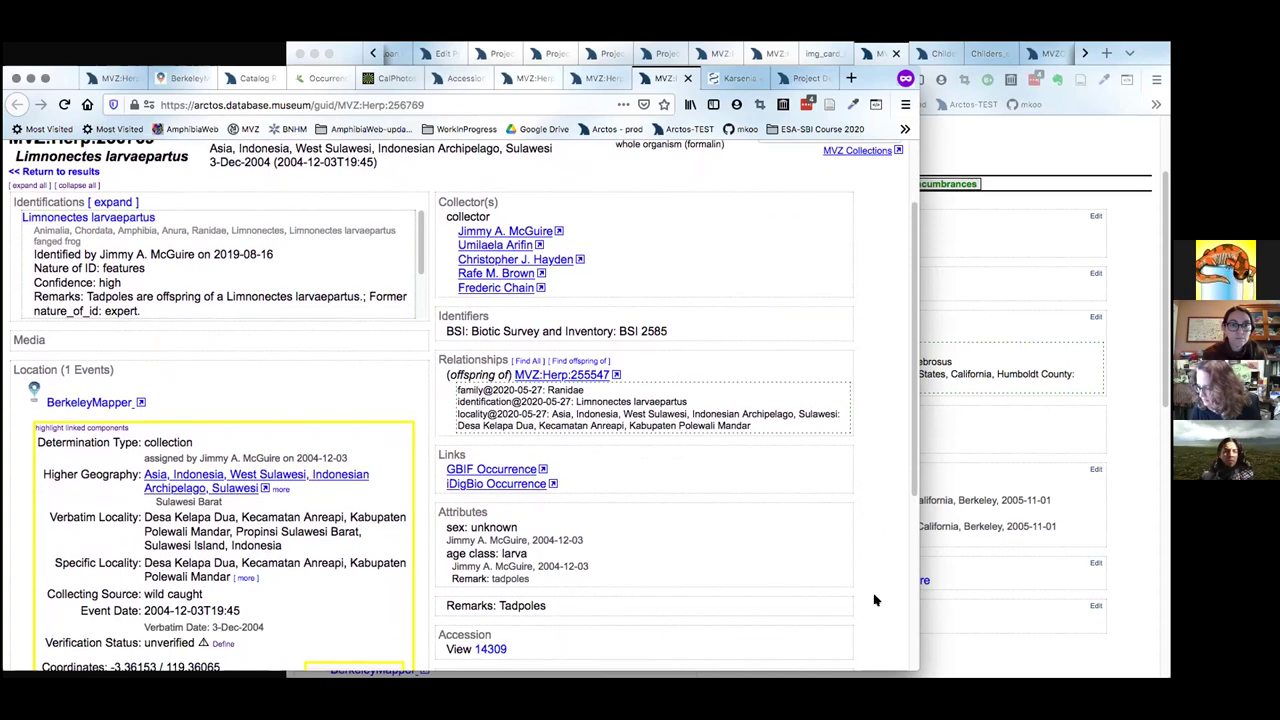
scroll(874, 600, down, 5)
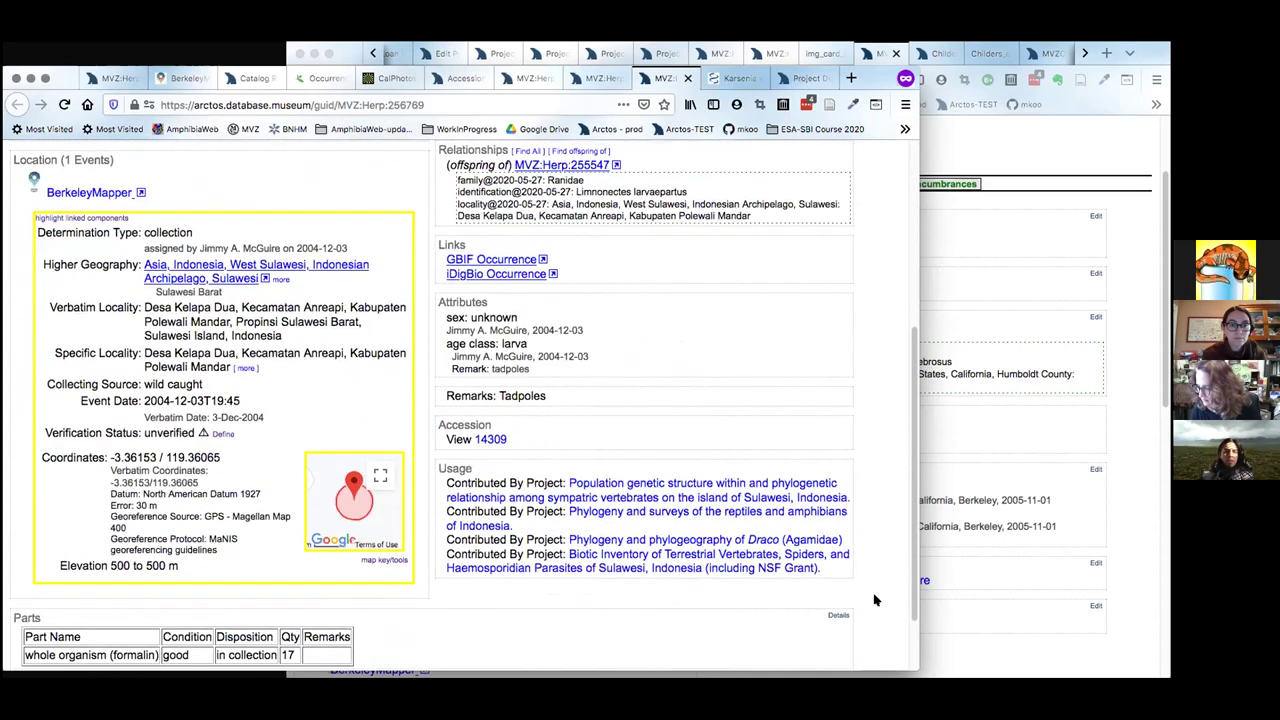
scroll(874, 600, down, 1)
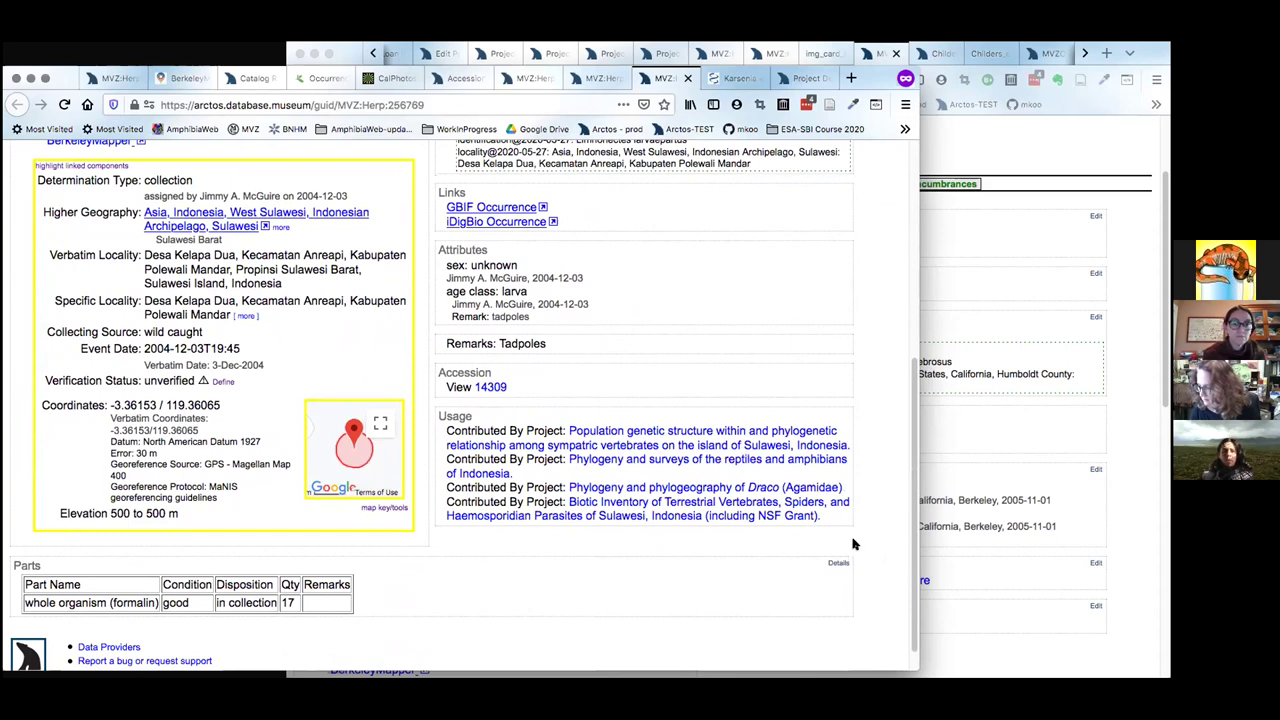
scroll(865, 548, up, 8)
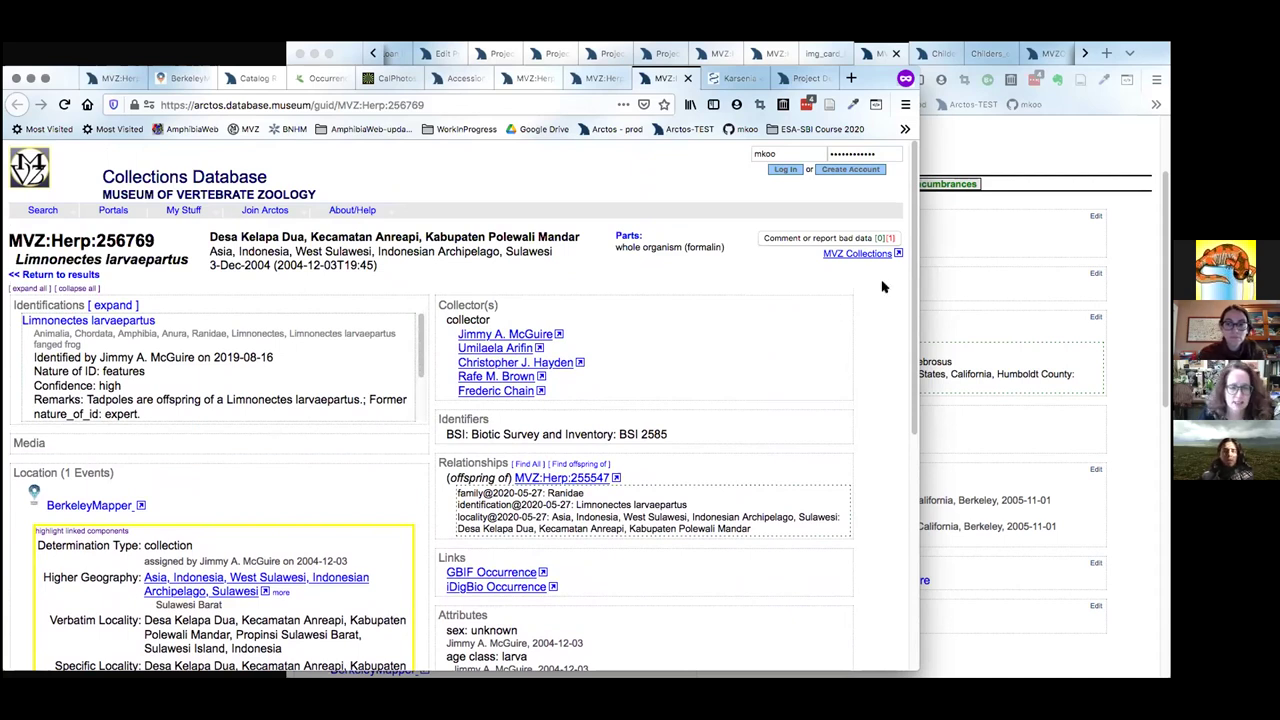
From the window showing MVZ:Herp:51568, open the Data Entry page and dismiss the iframe permission alert.
click(1004, 137)
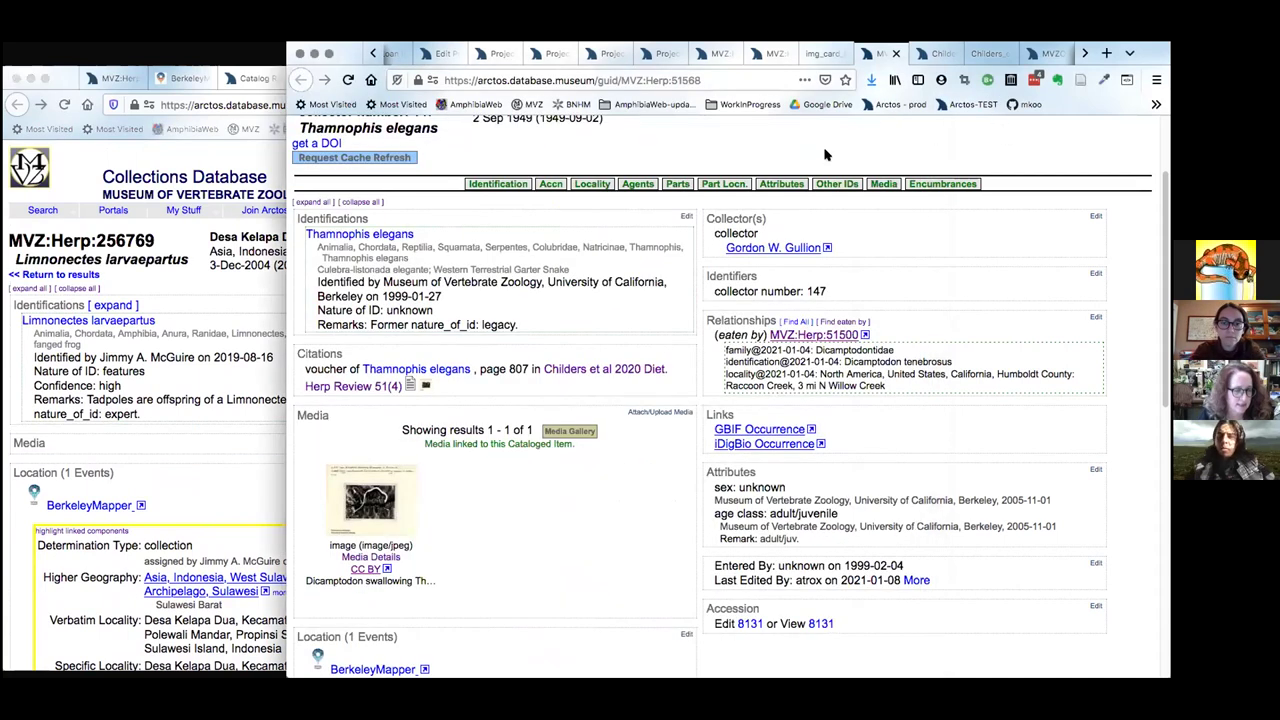
scroll(829, 156, up, 2)
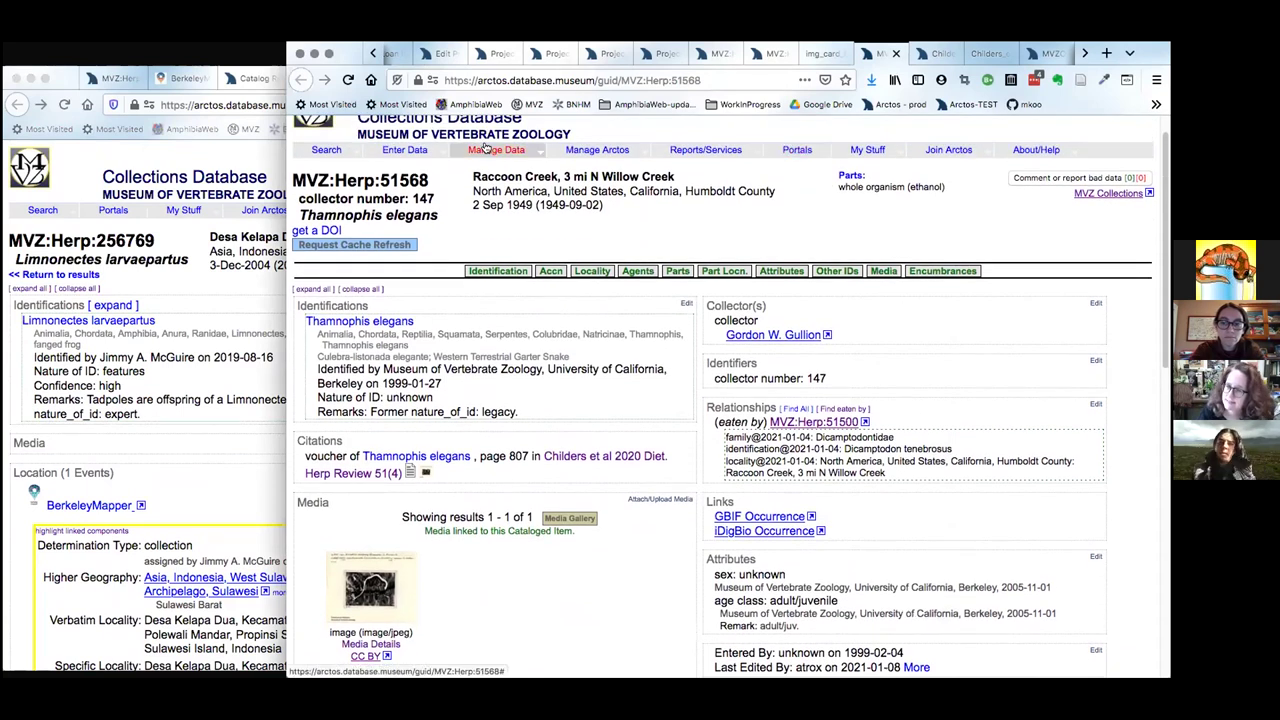
mouse_move(484, 150)
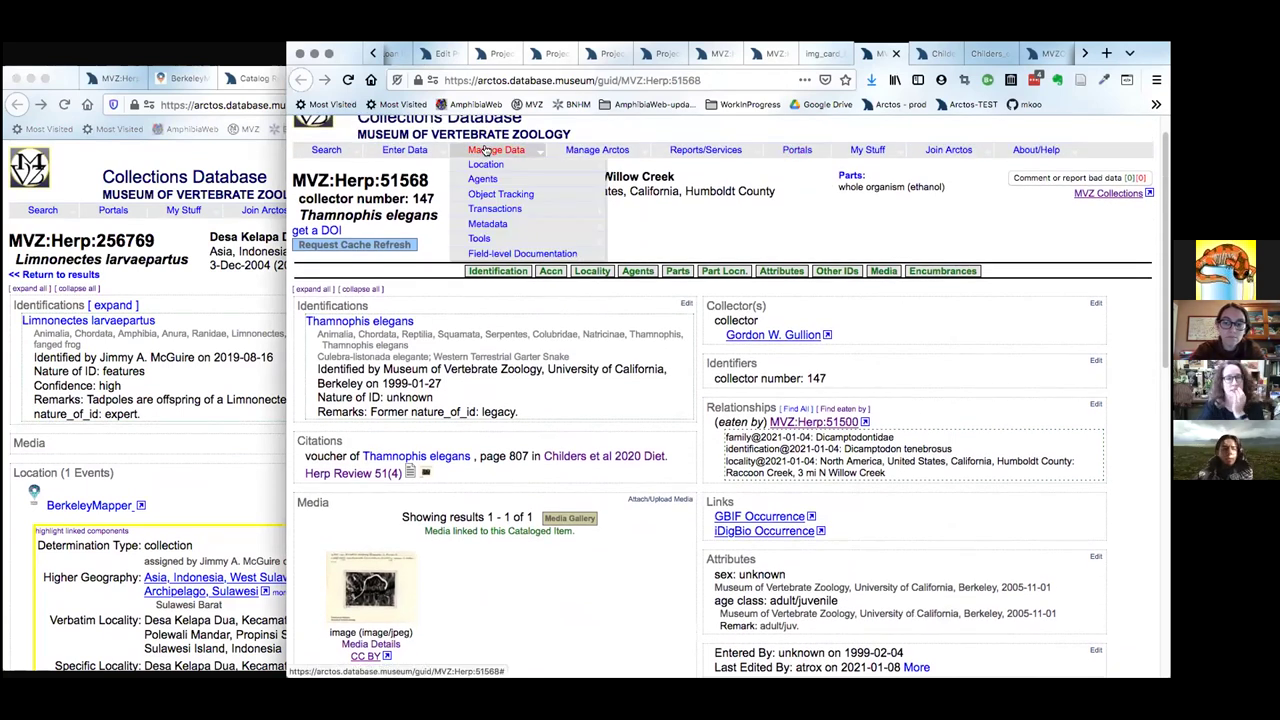
mouse_move(413, 150)
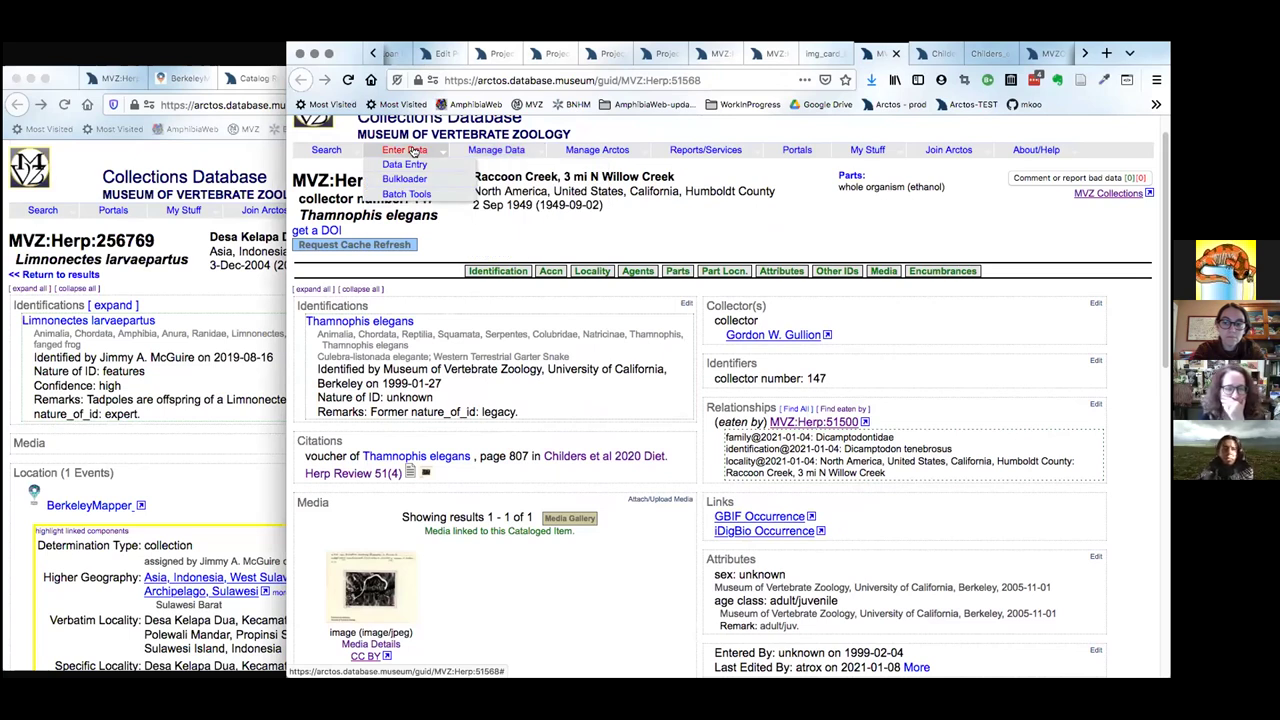
mouse_move(418, 179)
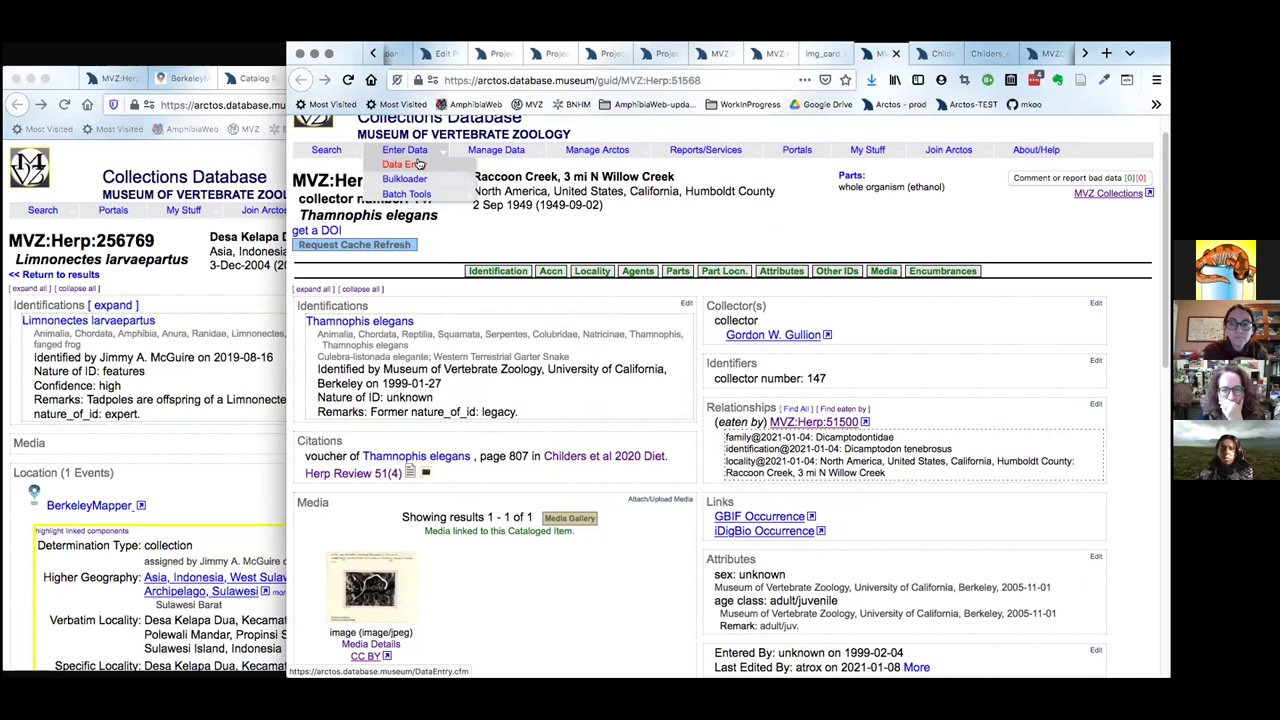
click(418, 164)
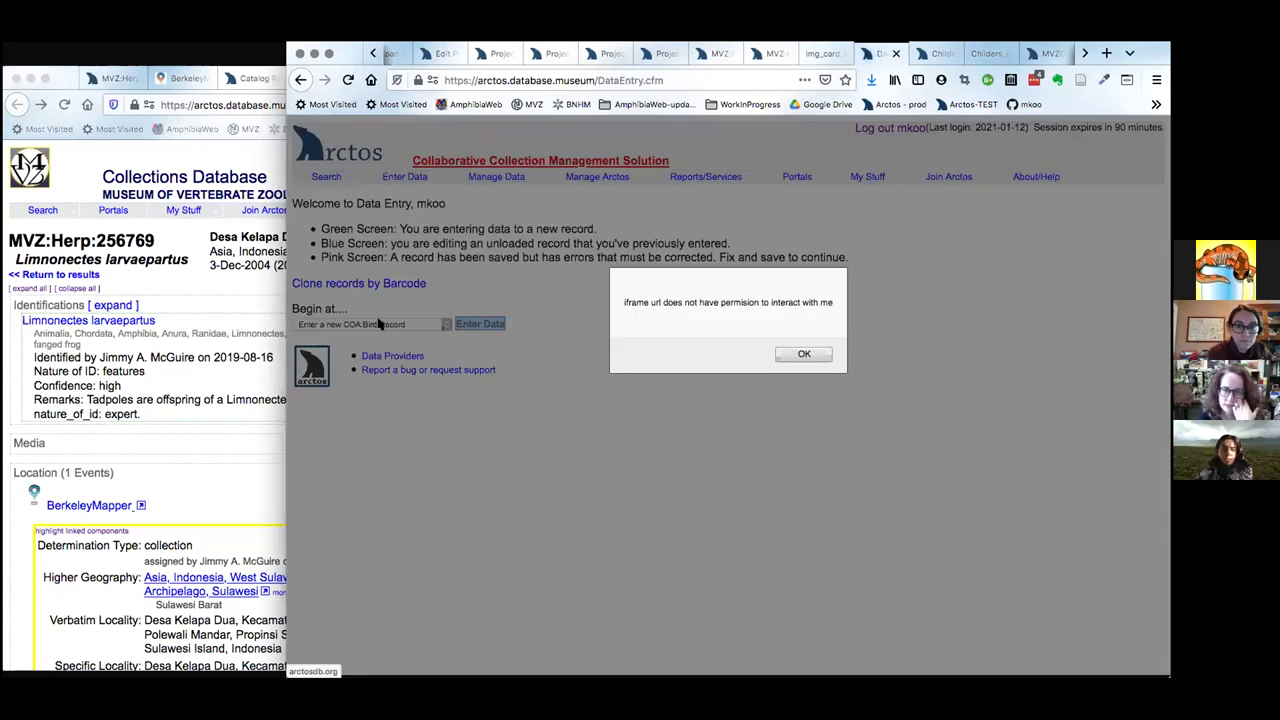
click(806, 354)
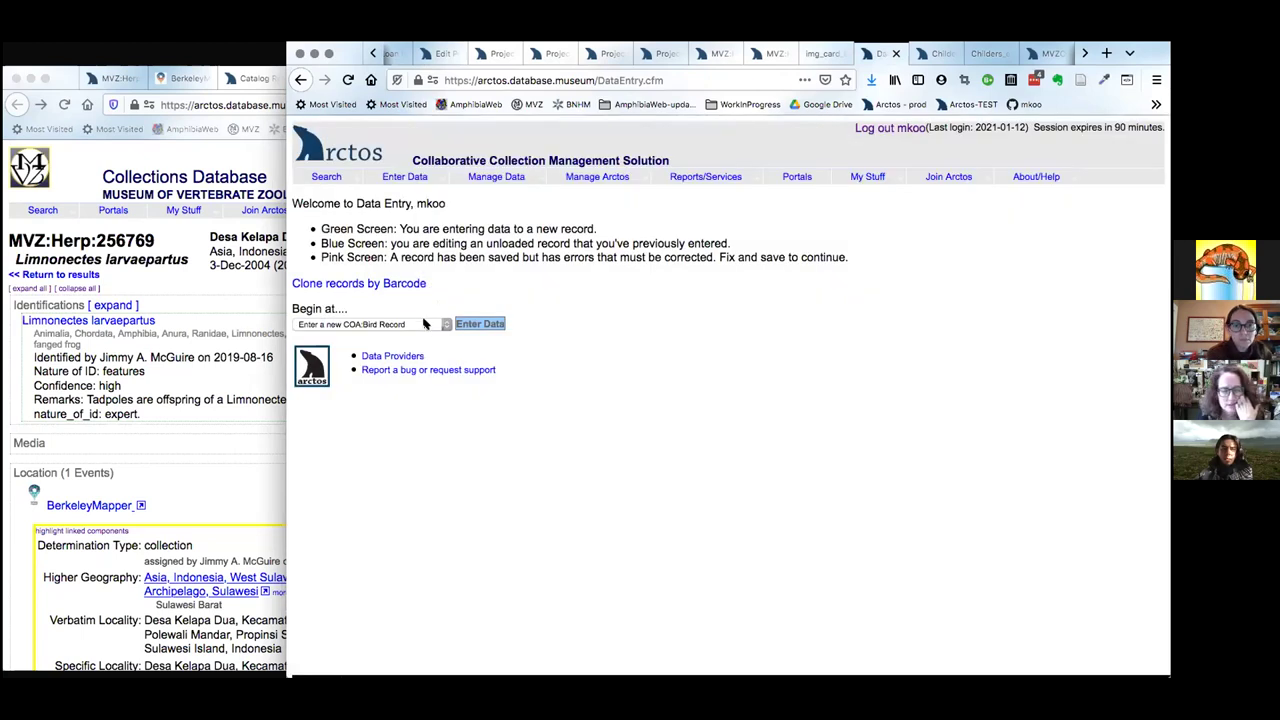
Start entering a new MVZ:Herp record and dismiss the alert over the blank form.
click(424, 324)
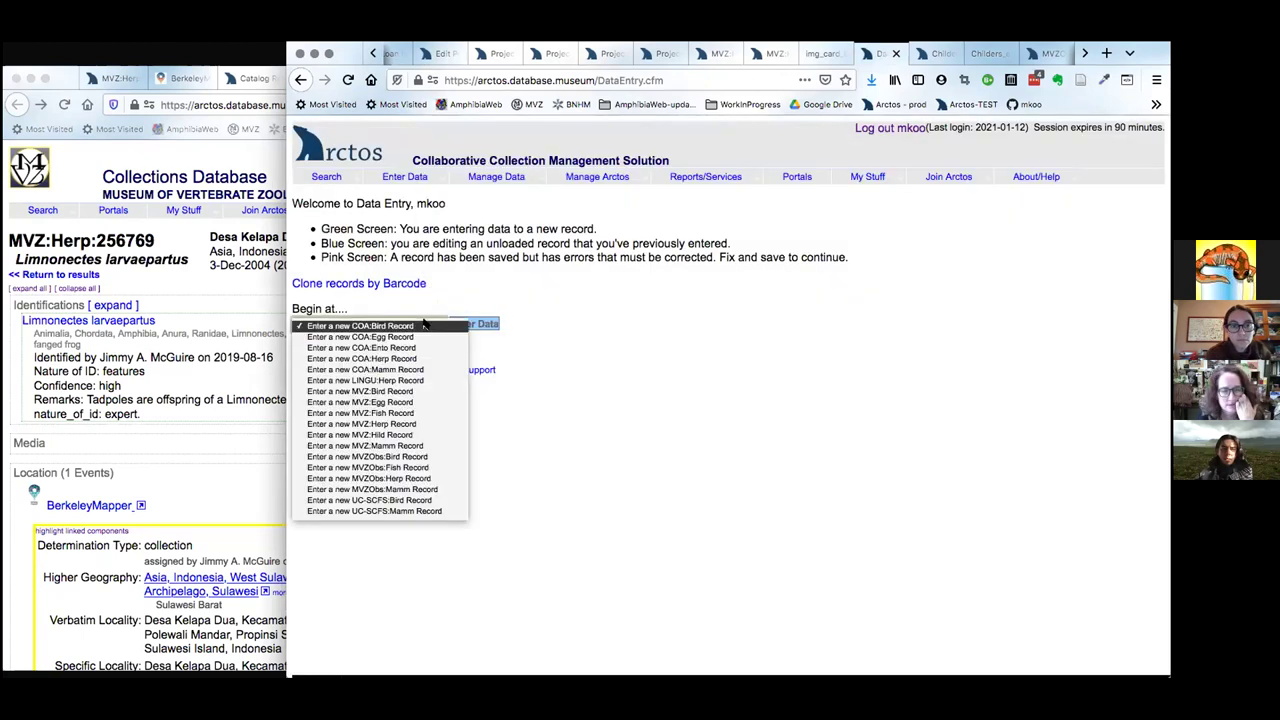
click(430, 425)
click(481, 324)
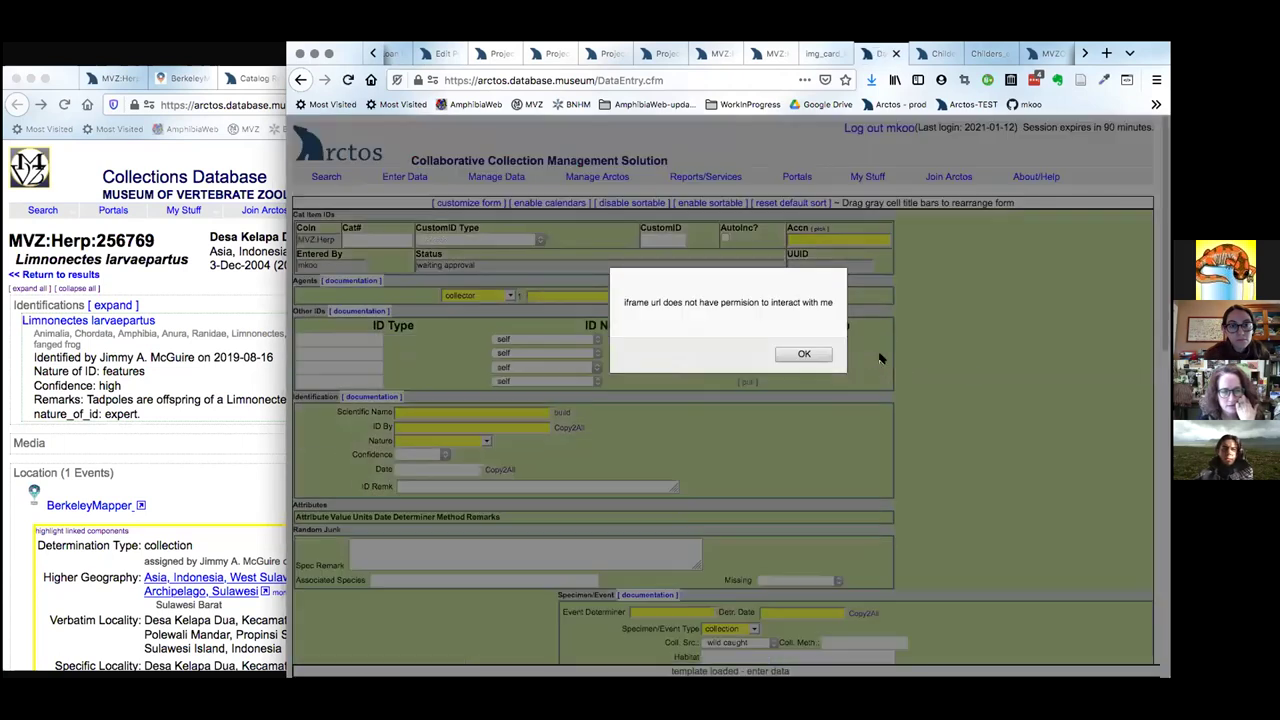
click(805, 354)
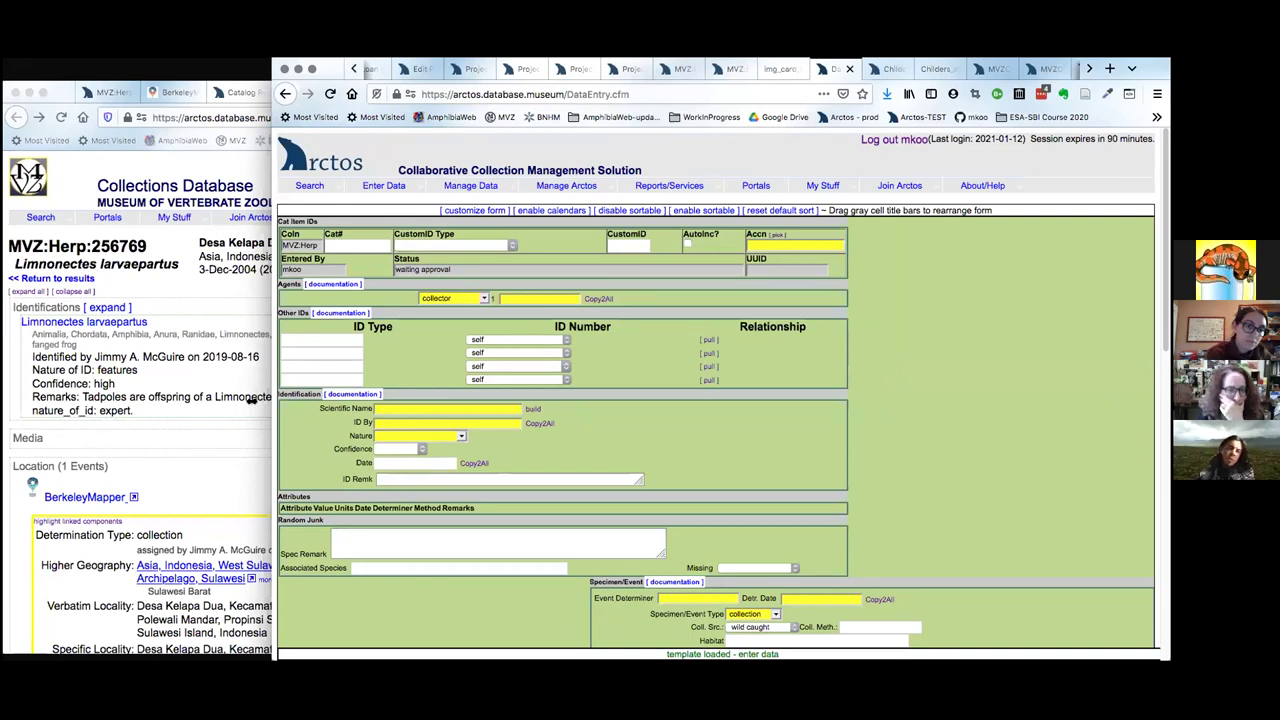
Widen the browser window to show both columns of the data entry form and look over its sections down to Parts.
key(ctrl+alt+Return)
scroll(402, 610, down, 2)
scroll(402, 610, up, 2)
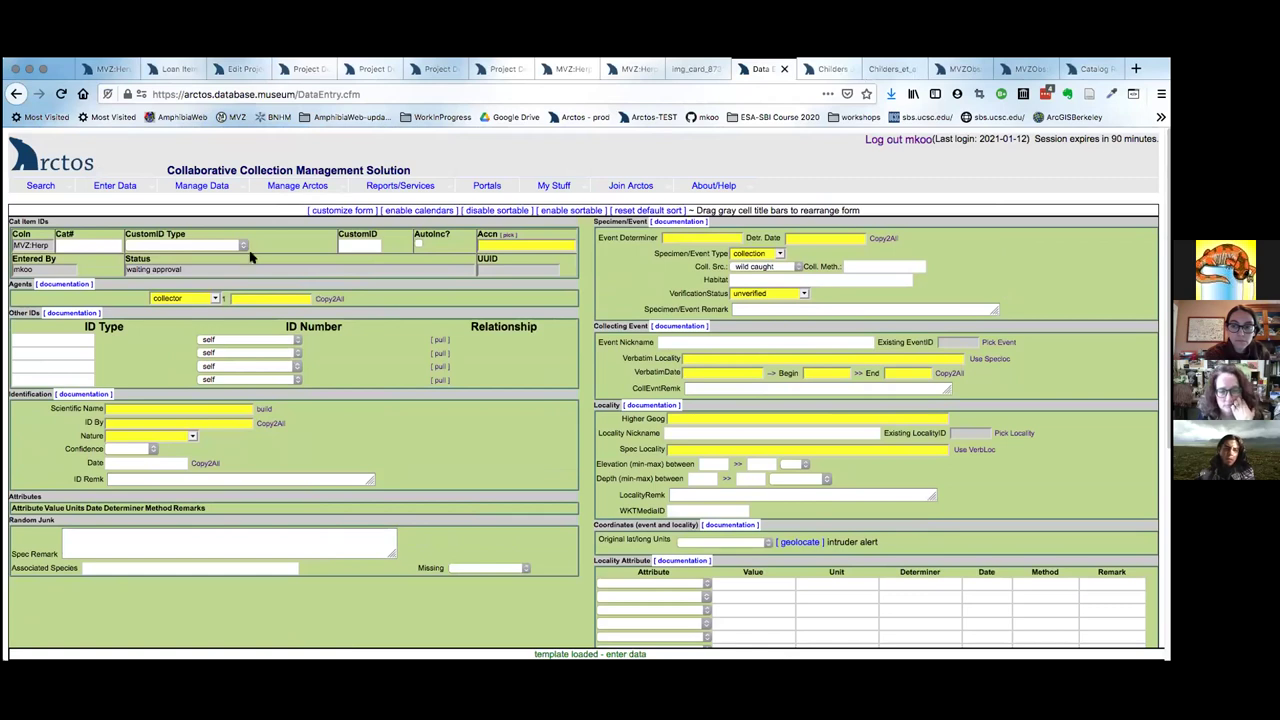
scroll(586, 530, down, 2)
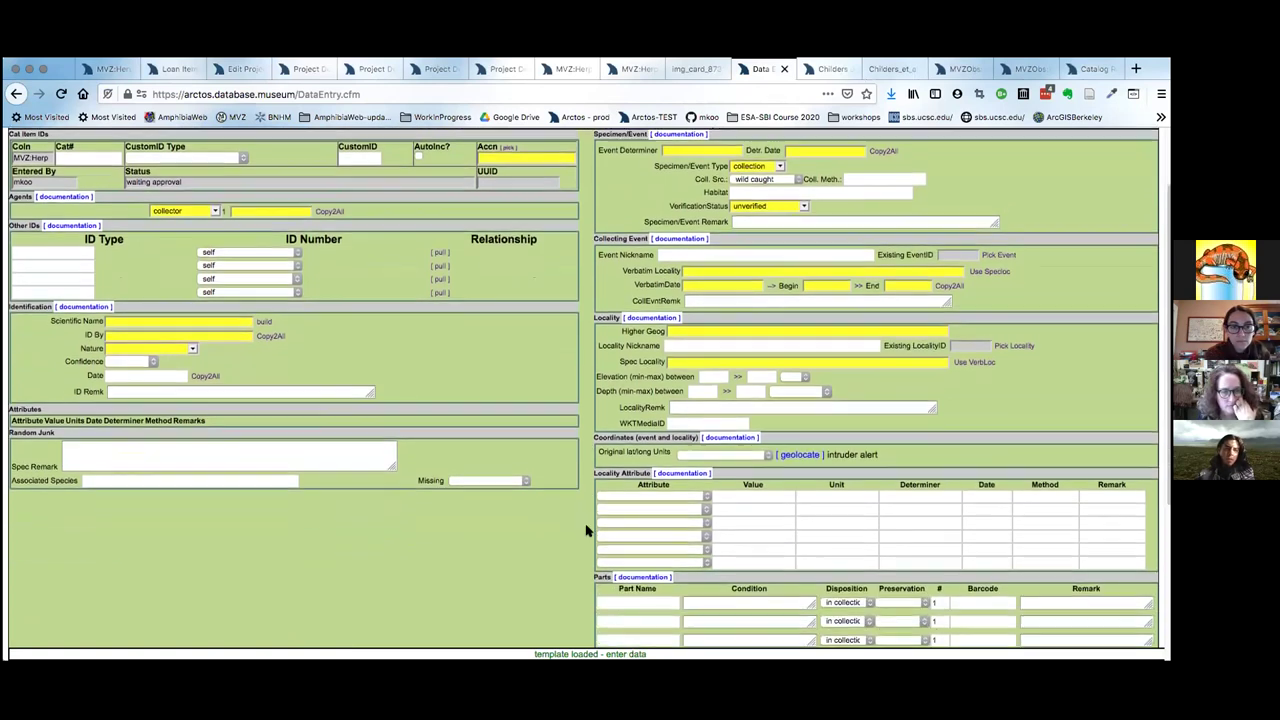
scroll(571, 557, down, 2)
scroll(570, 555, up, 4)
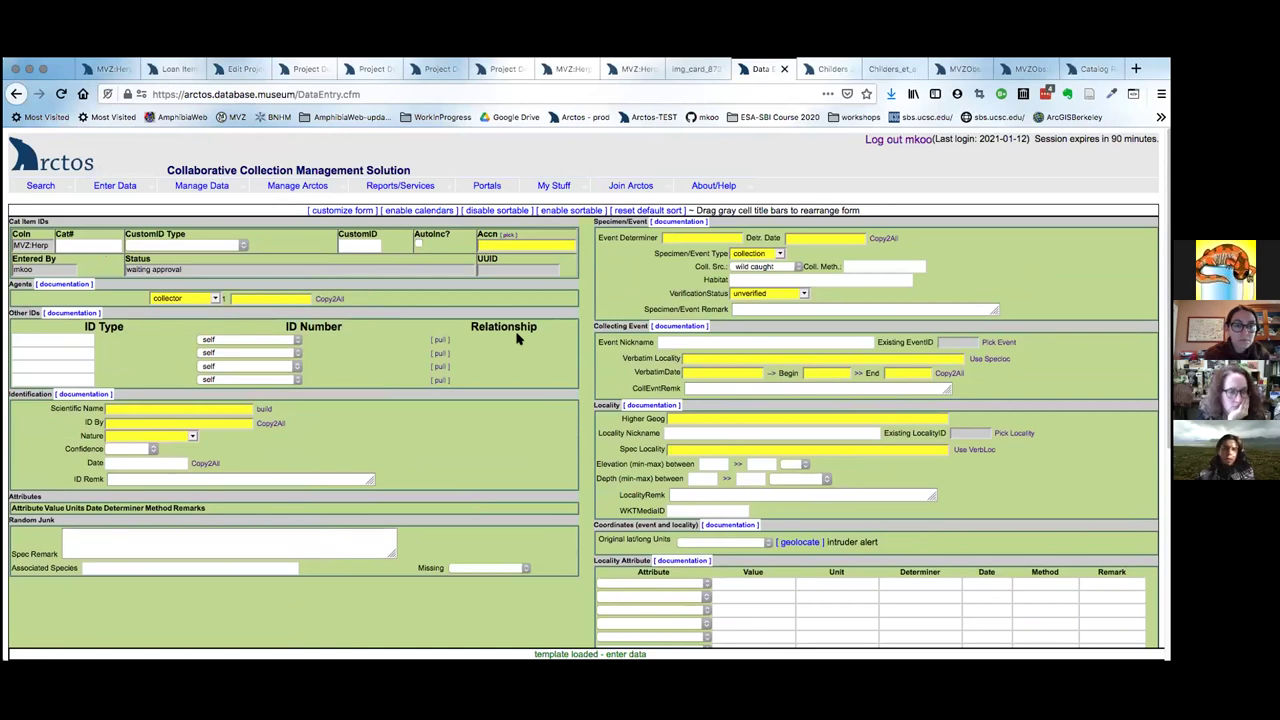
Fill in the collector's name in the form's Agents section.
click(266, 298)
text(Spm)
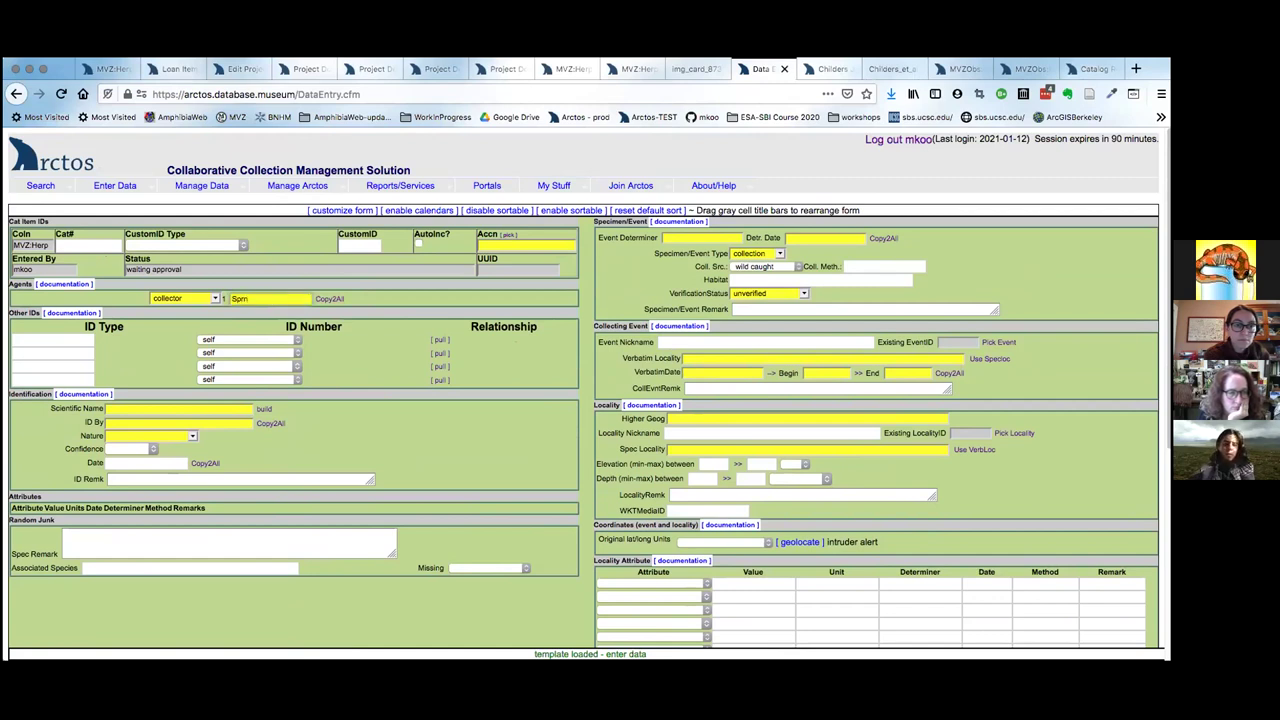
text(encer)
key(Tab)
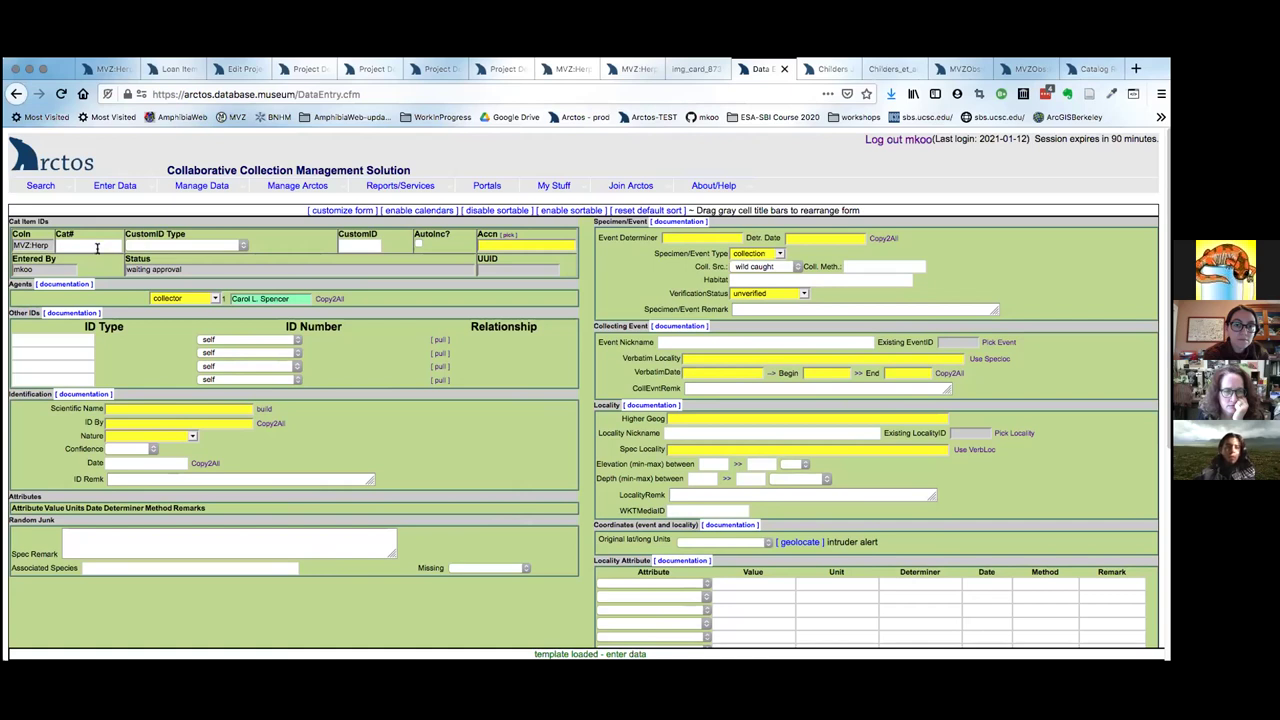
View the CustomID Type choices while leaving the field blank, and look over the rest of the form down to Parts.
click(195, 248)
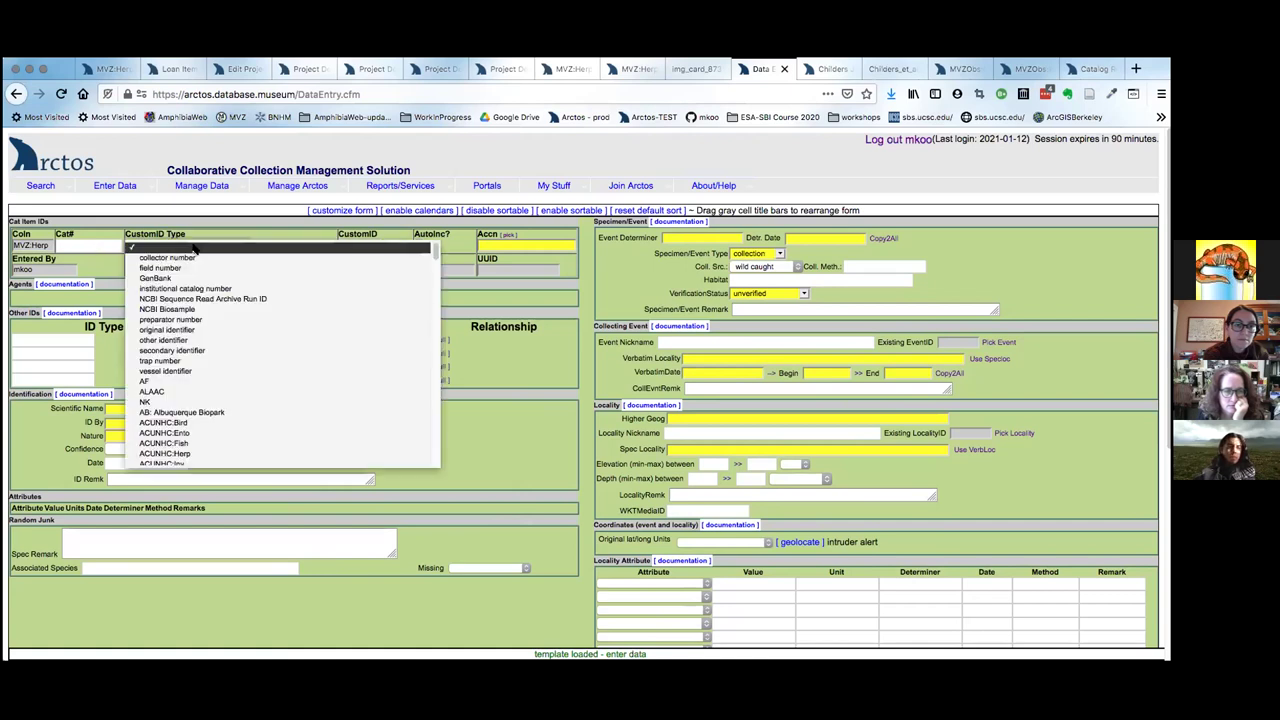
click(297, 245)
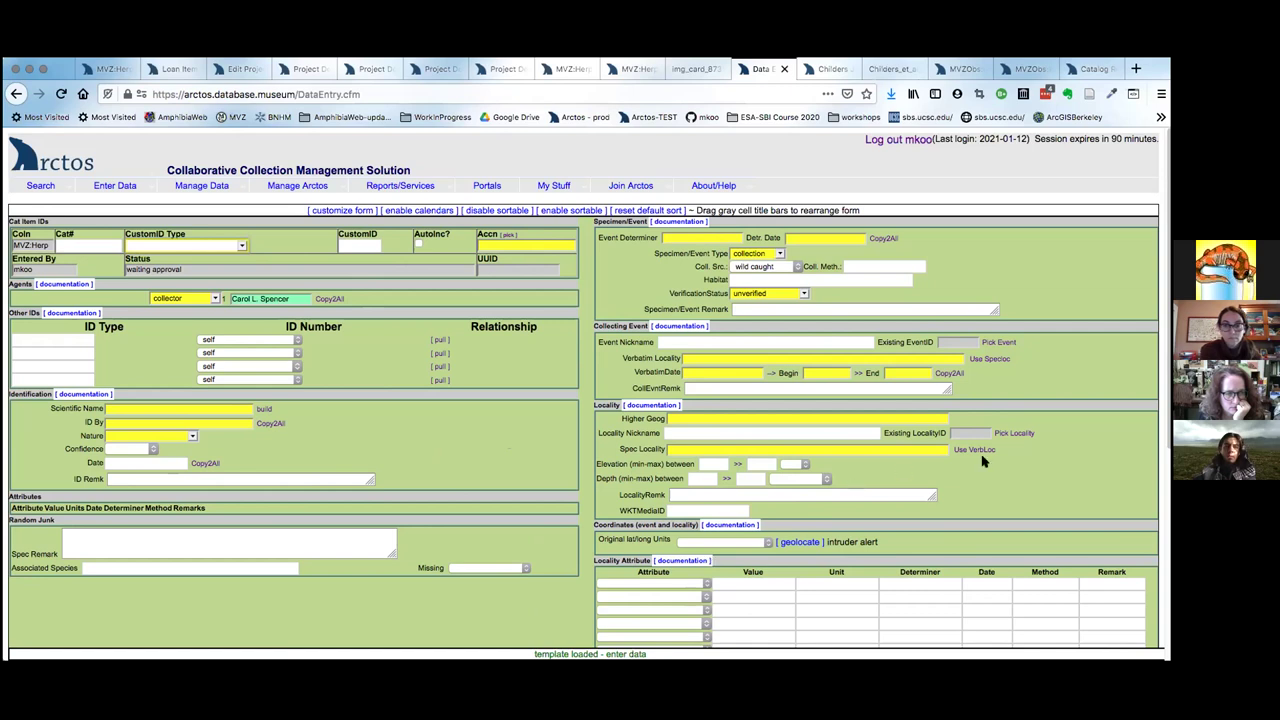
scroll(590, 387, down, 5)
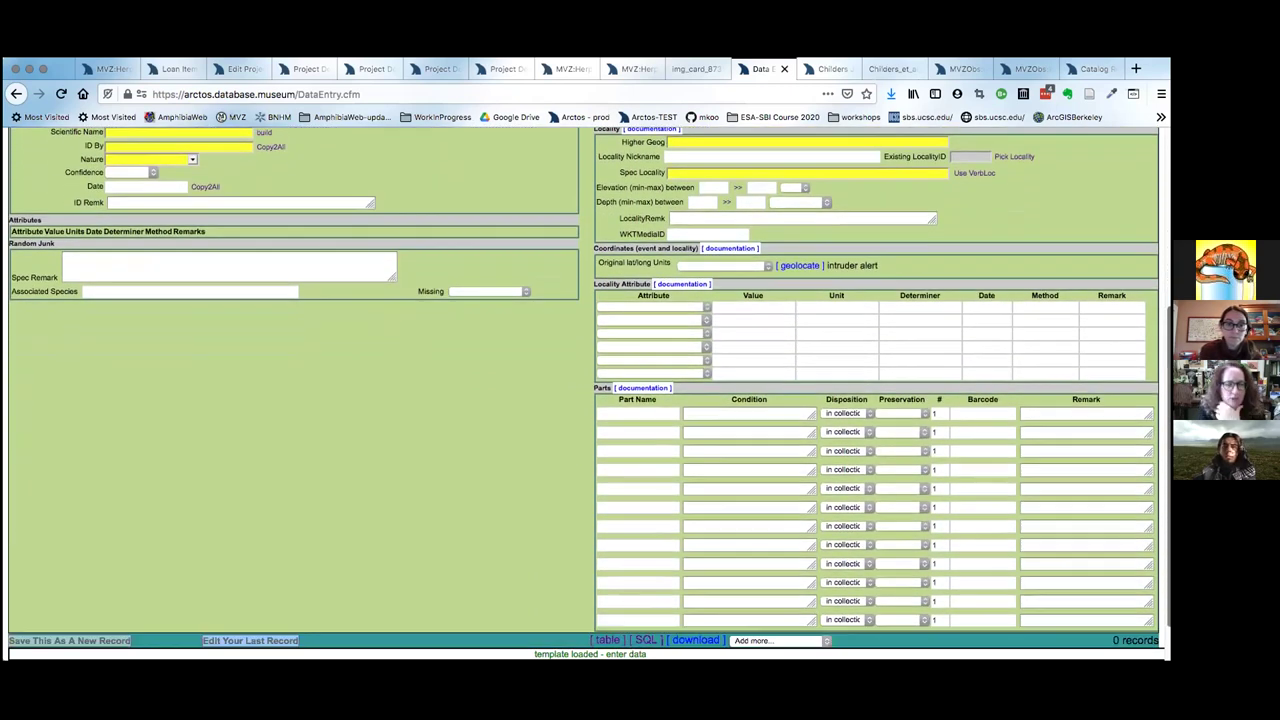
scroll(628, 278, up, 5)
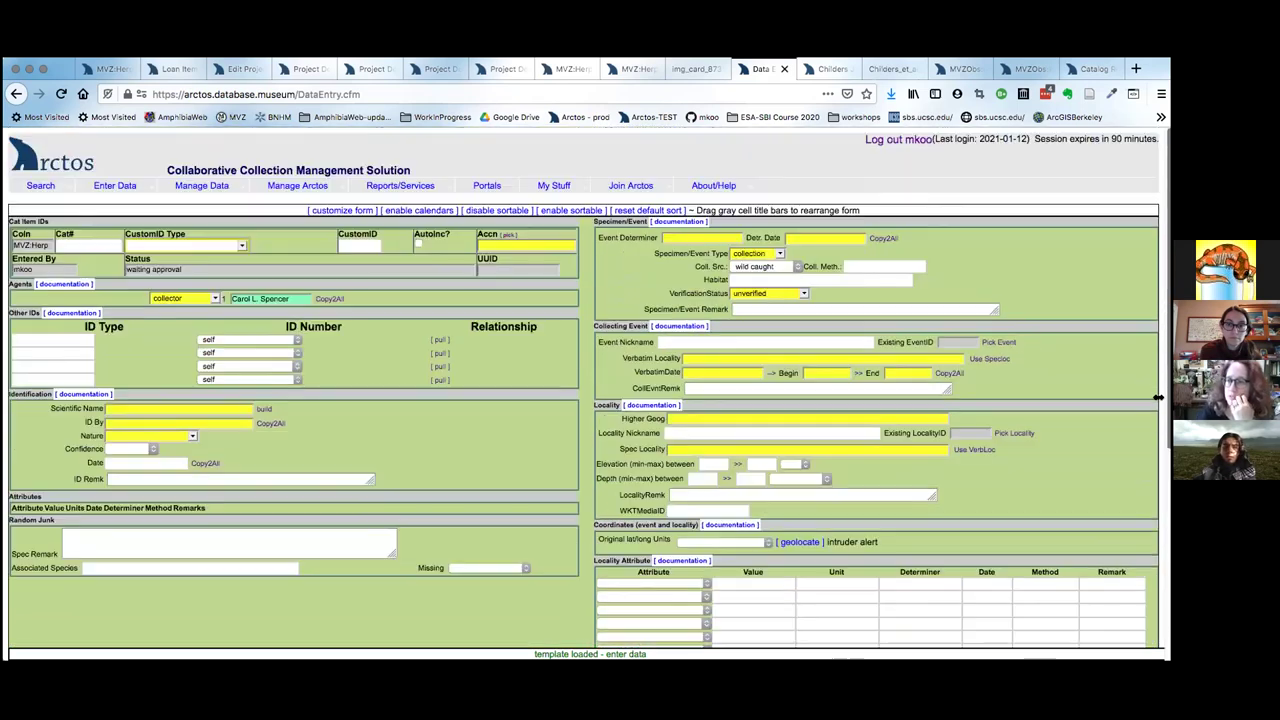
Leave the data entry form and open the page for bulkloading catalog records.
mouse_move(108, 184)
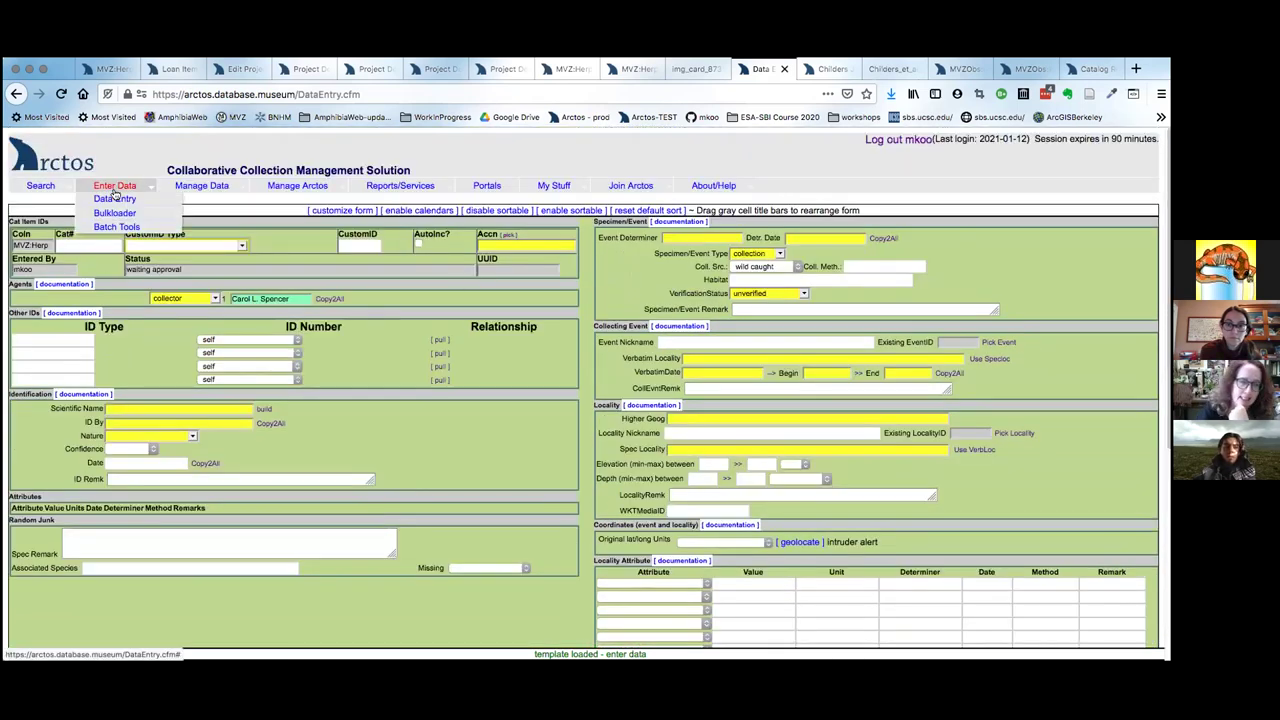
mouse_move(123, 214)
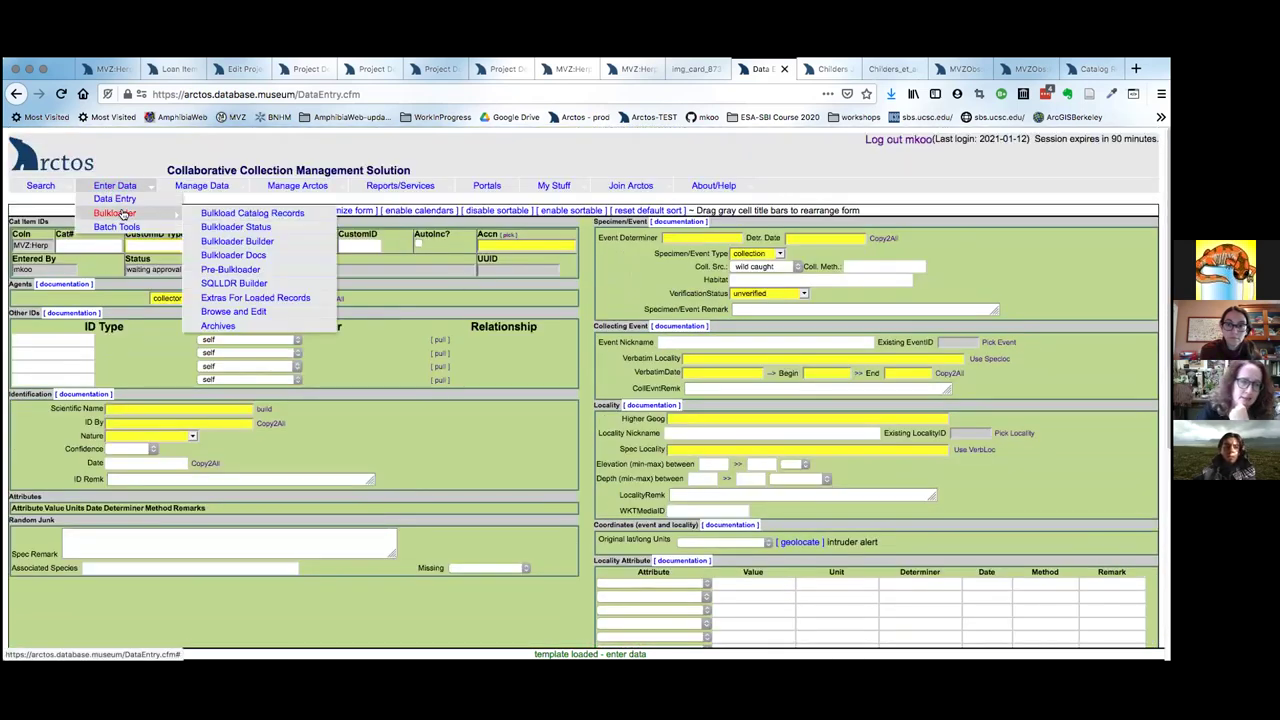
click(293, 215)
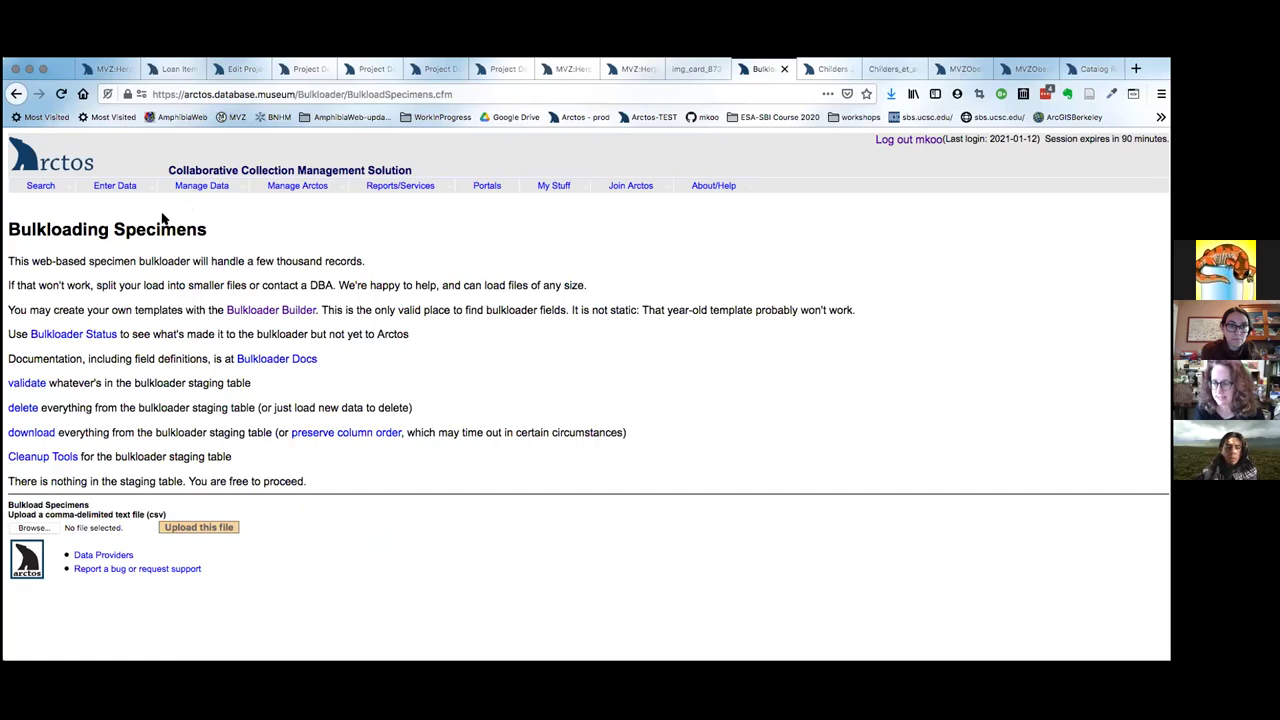
Open the Bulkloader Docs and close the documentation window again.
mouse_move(122, 185)
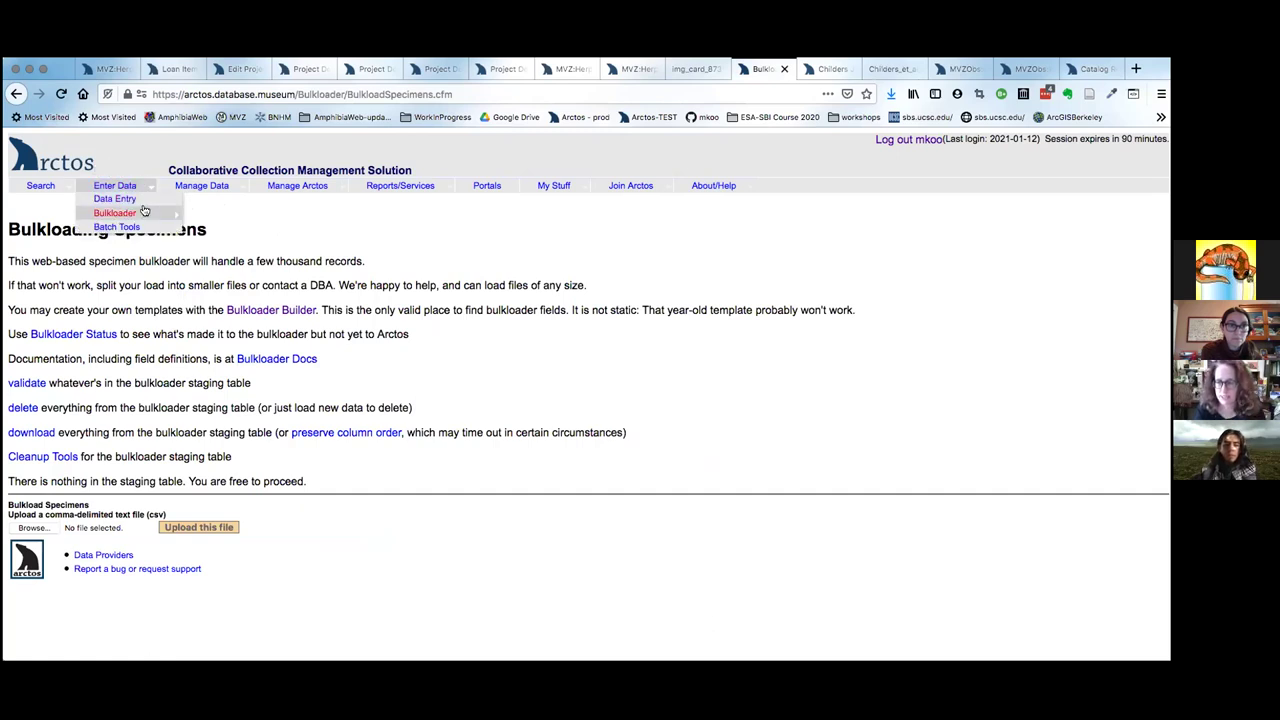
mouse_move(144, 212)
click(275, 254)
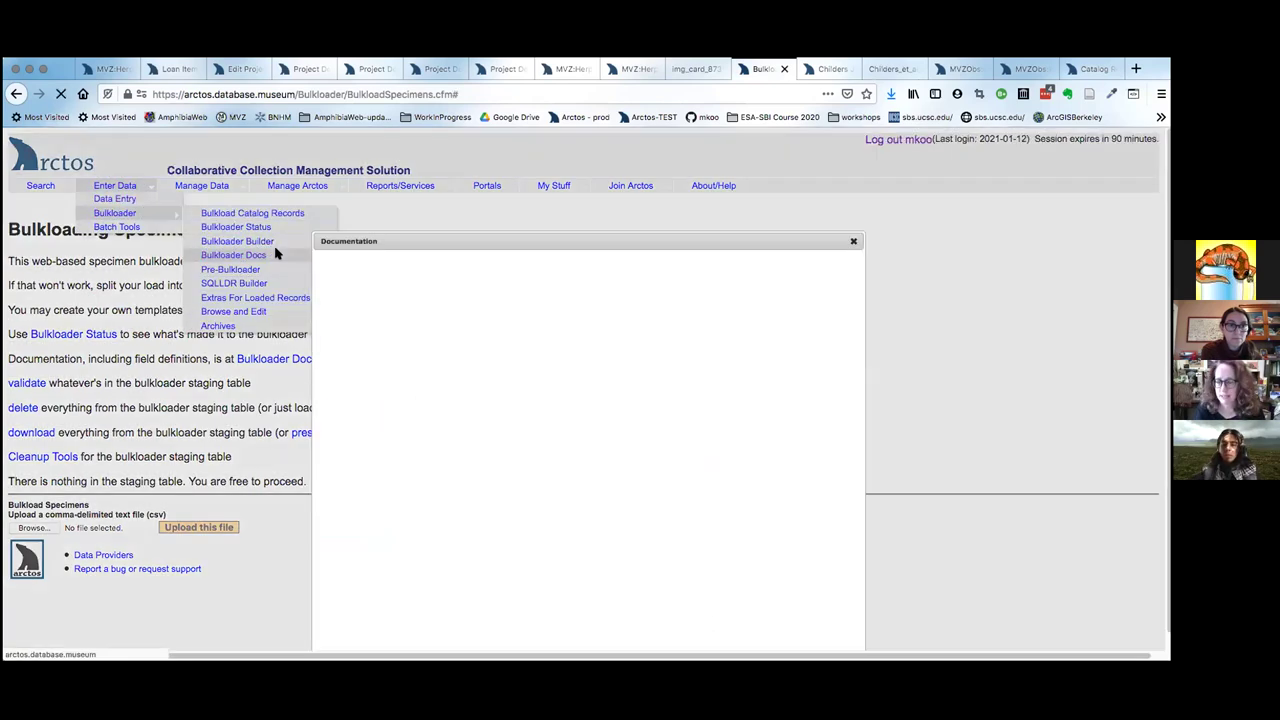
click(853, 242)
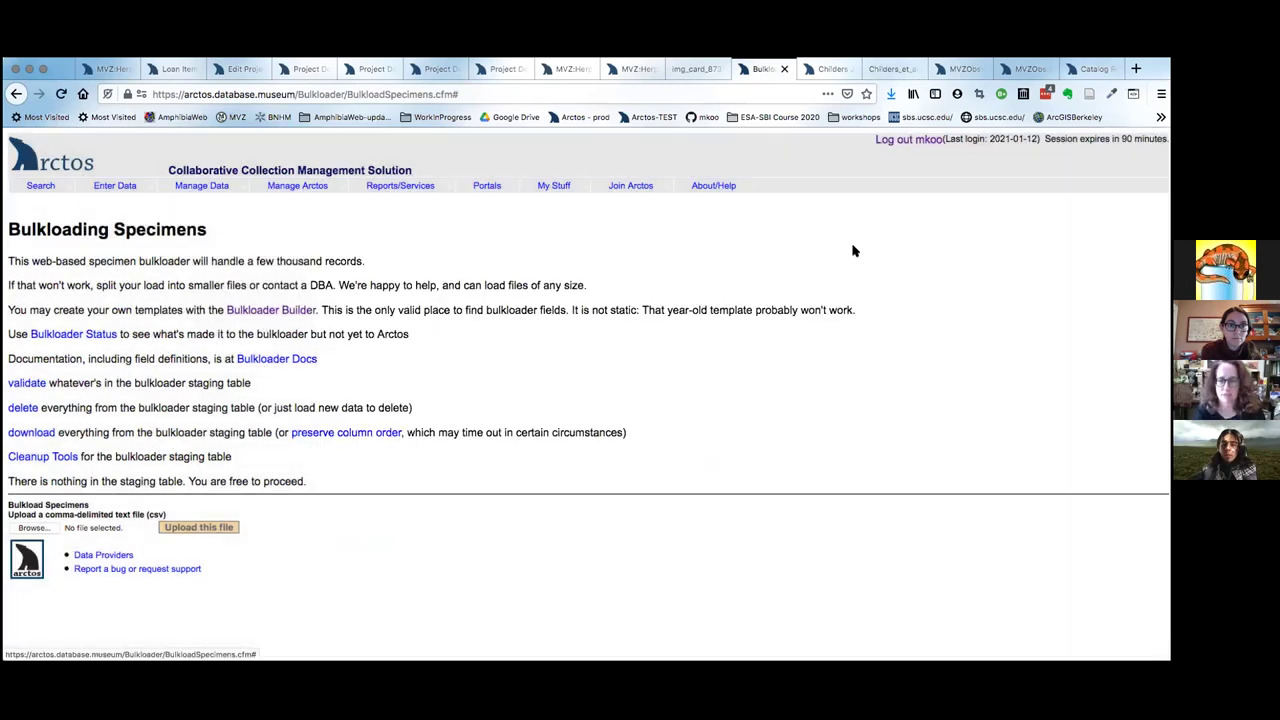
Open the Bulkloader Builder and look over its field groups and the full list of template fields.
mouse_move(201, 186)
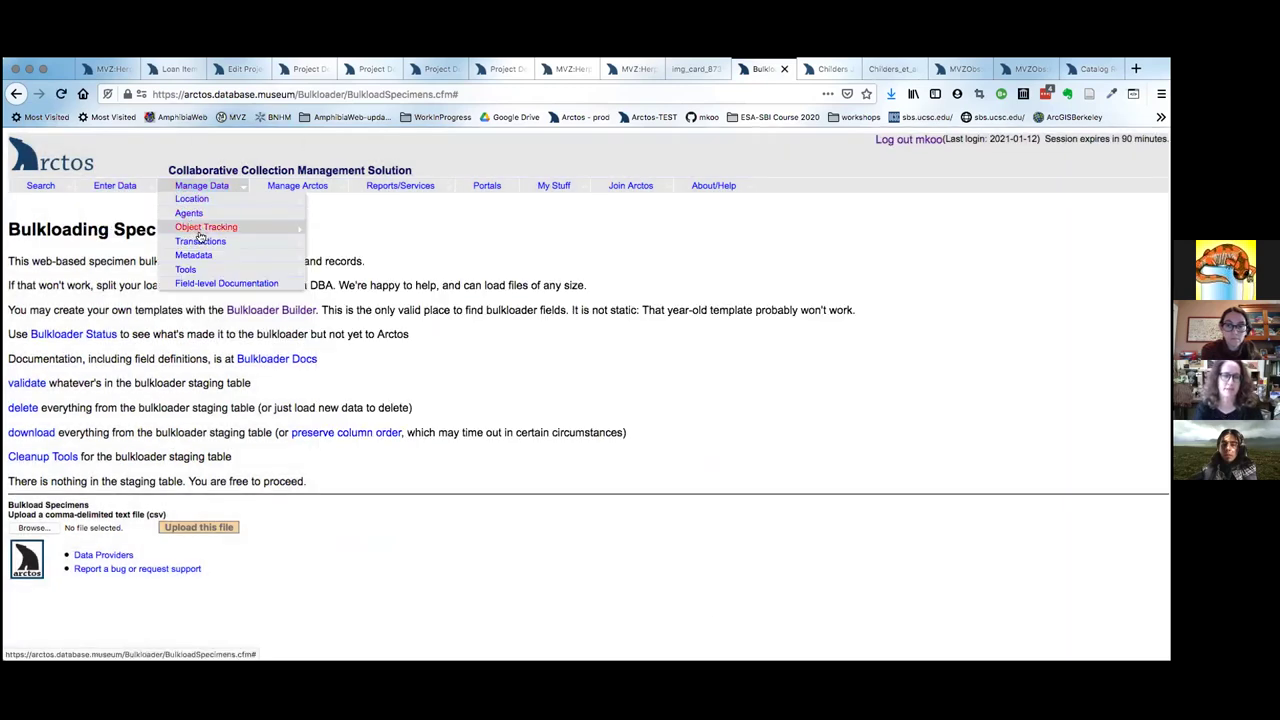
mouse_move(114, 186)
mouse_move(114, 212)
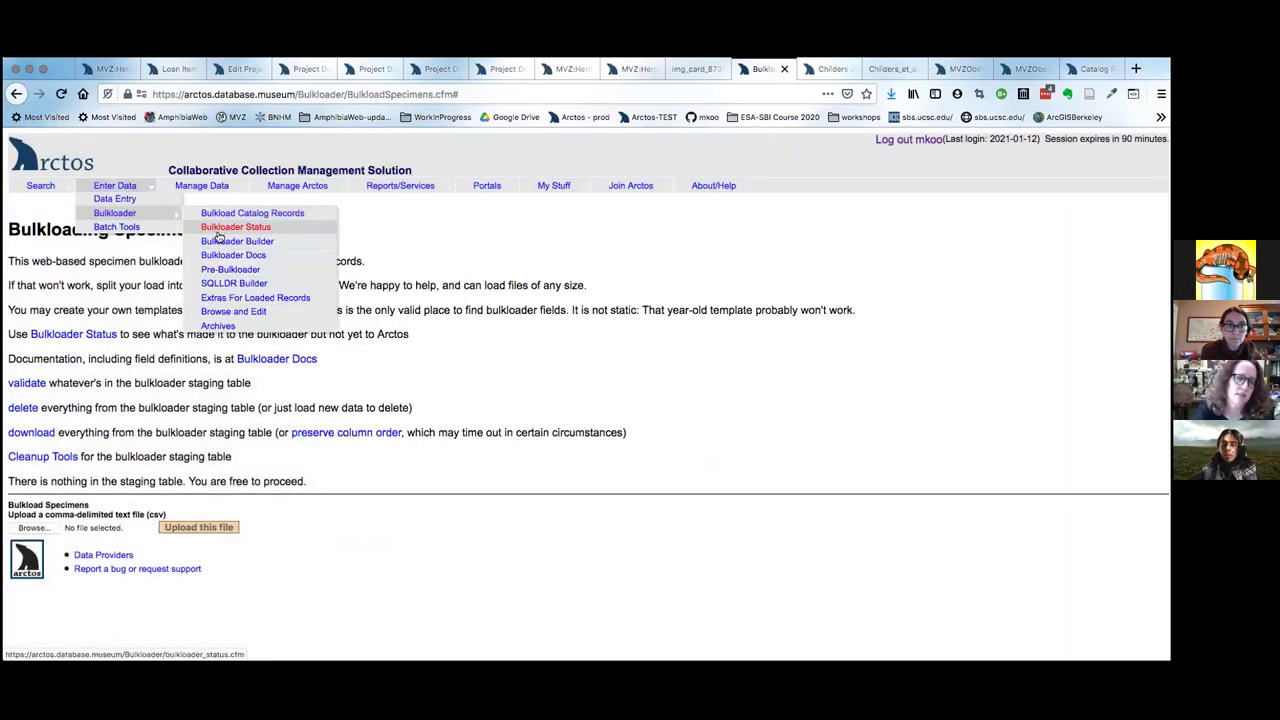
click(219, 241)
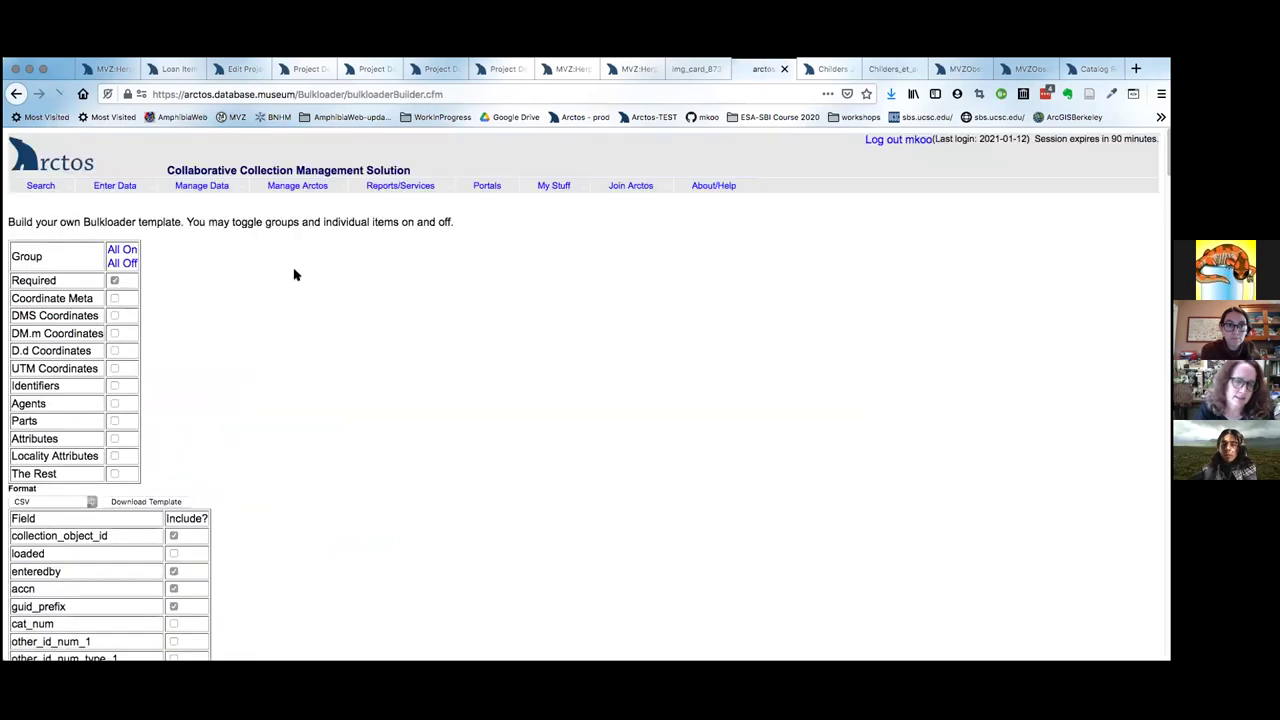
scroll(279, 308, down, 2)
scroll(279, 308, down, 10)
scroll(279, 308, down, 20)
scroll(279, 308, down, 20)
scroll(279, 308, up, 20)
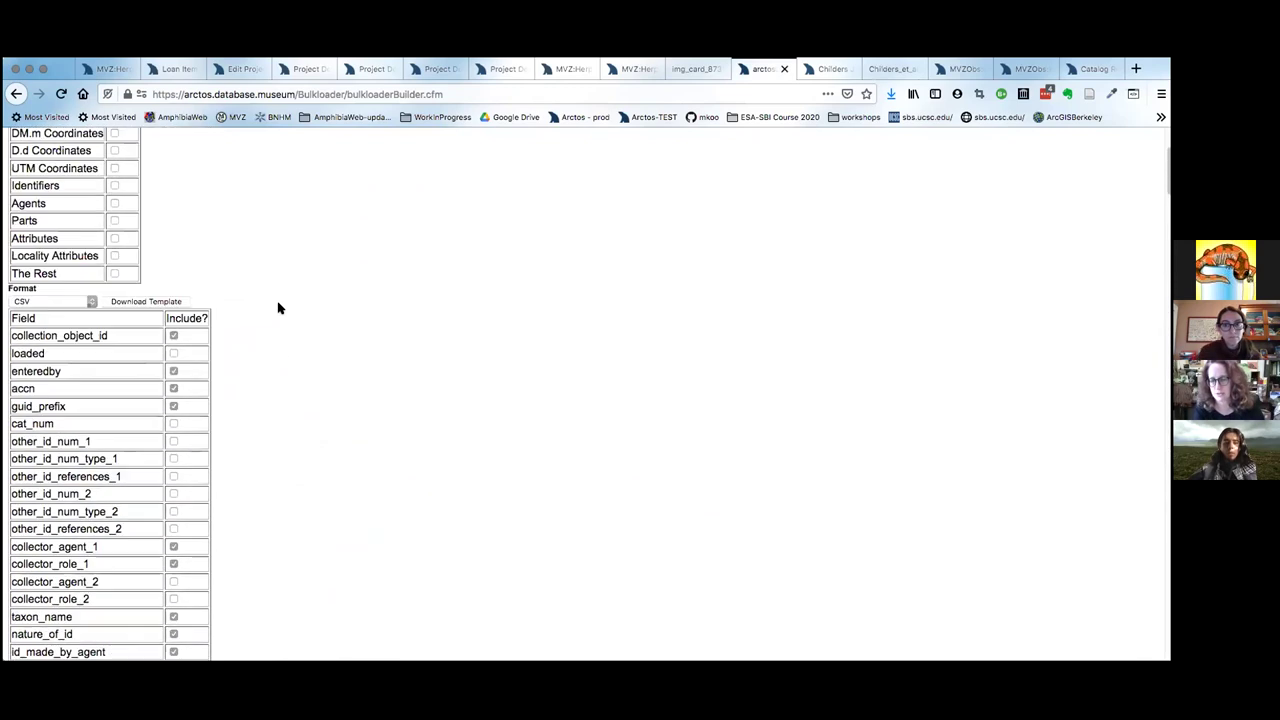
scroll(279, 308, up, 5)
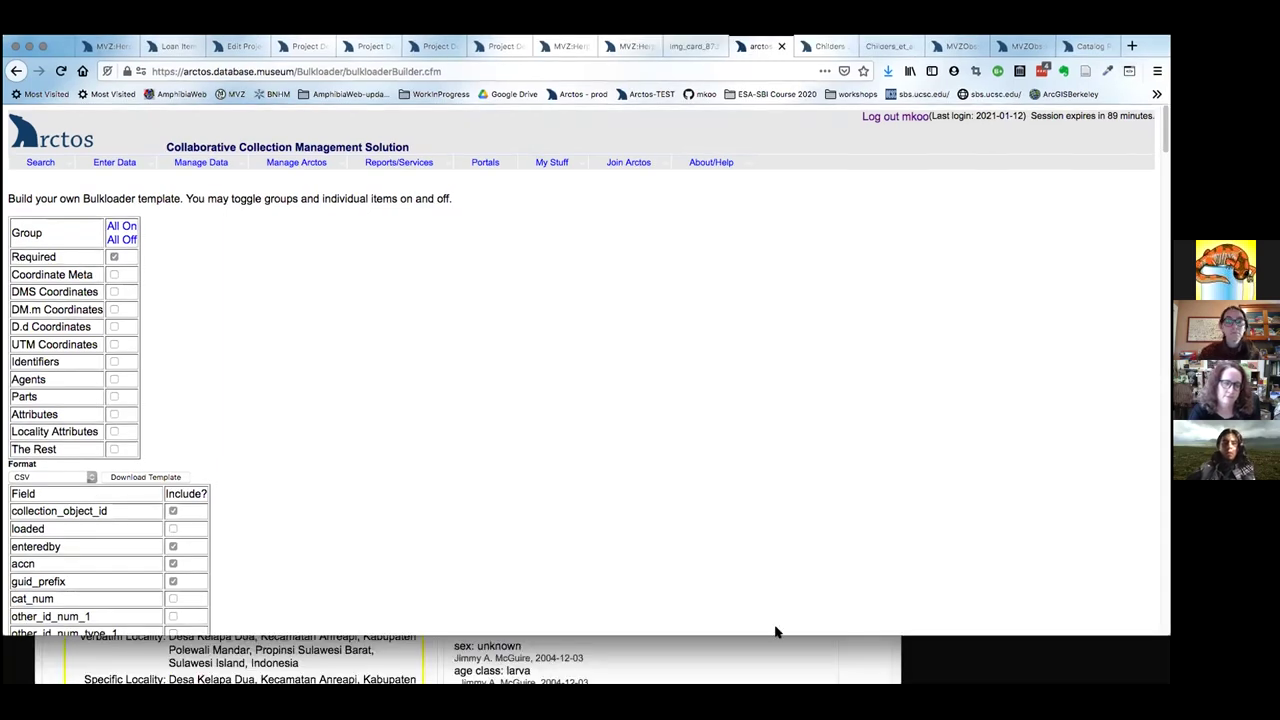
Switch to the window with specimen record MVZ:Herp:256769 and examine its relationships, attributes, location, accession and project usage.
click(855, 656)
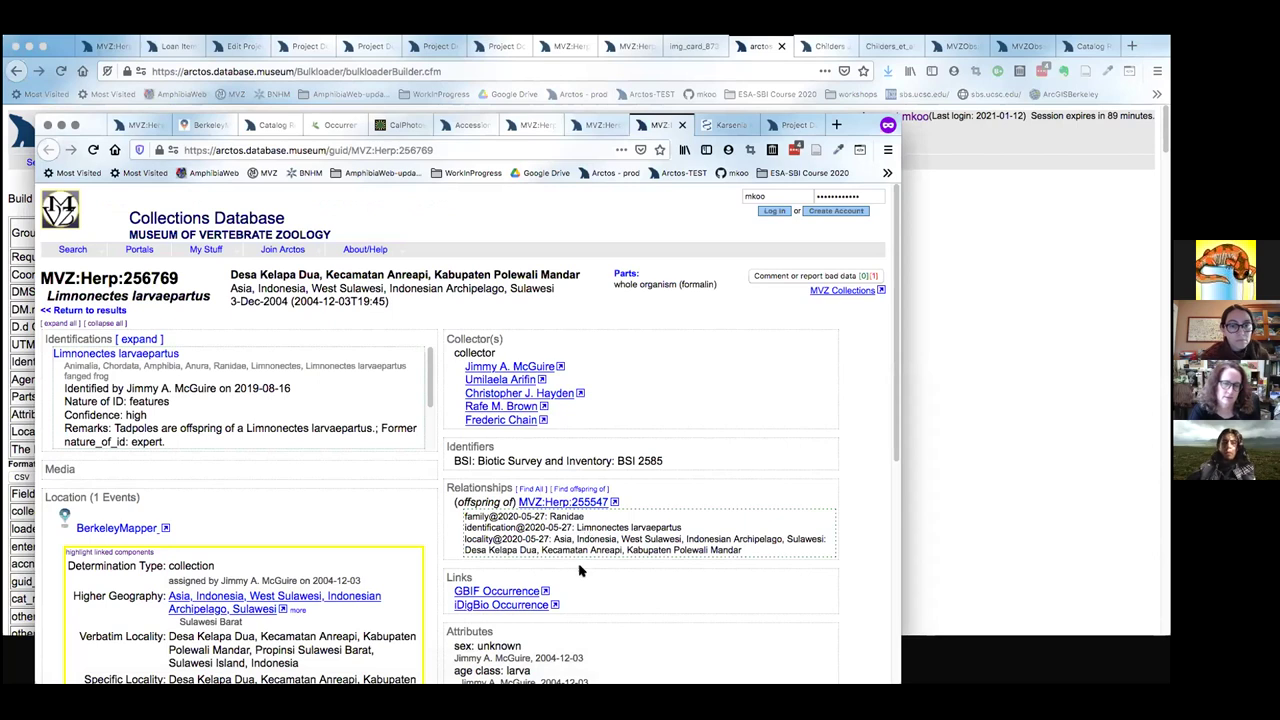
scroll(668, 604, down, 3)
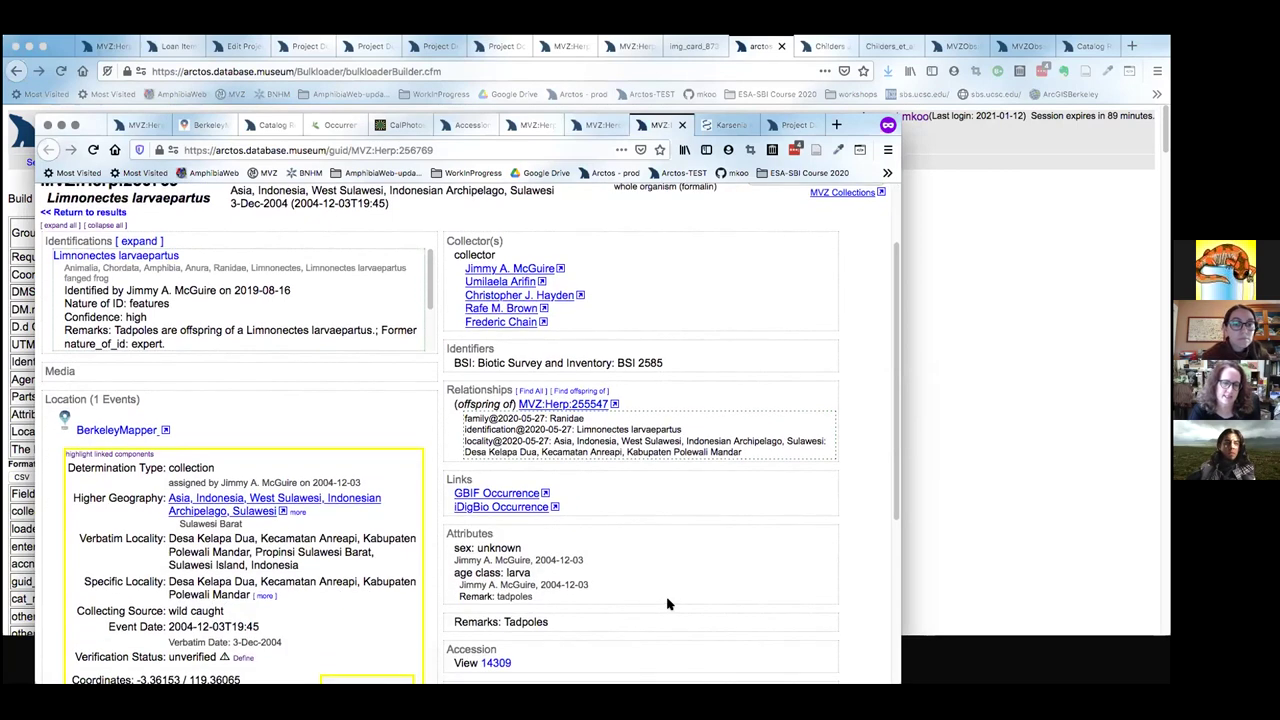
scroll(668, 604, down, 5)
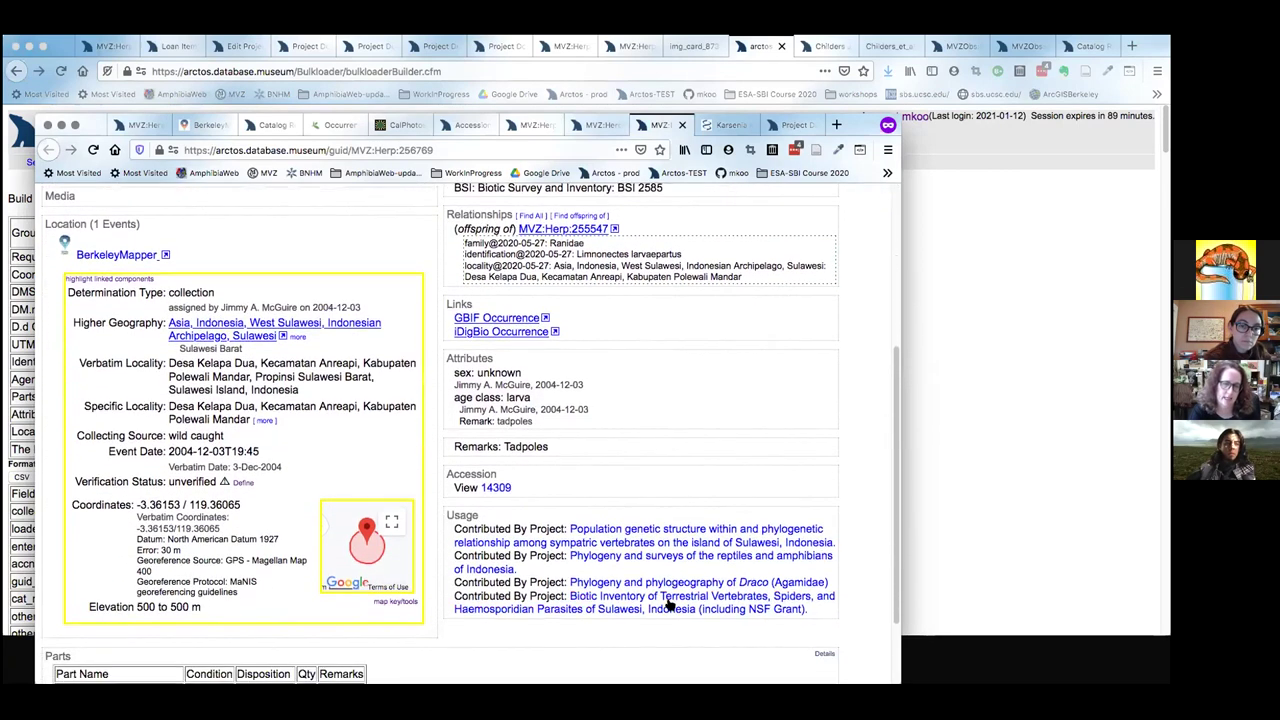
scroll(668, 604, up, 4)
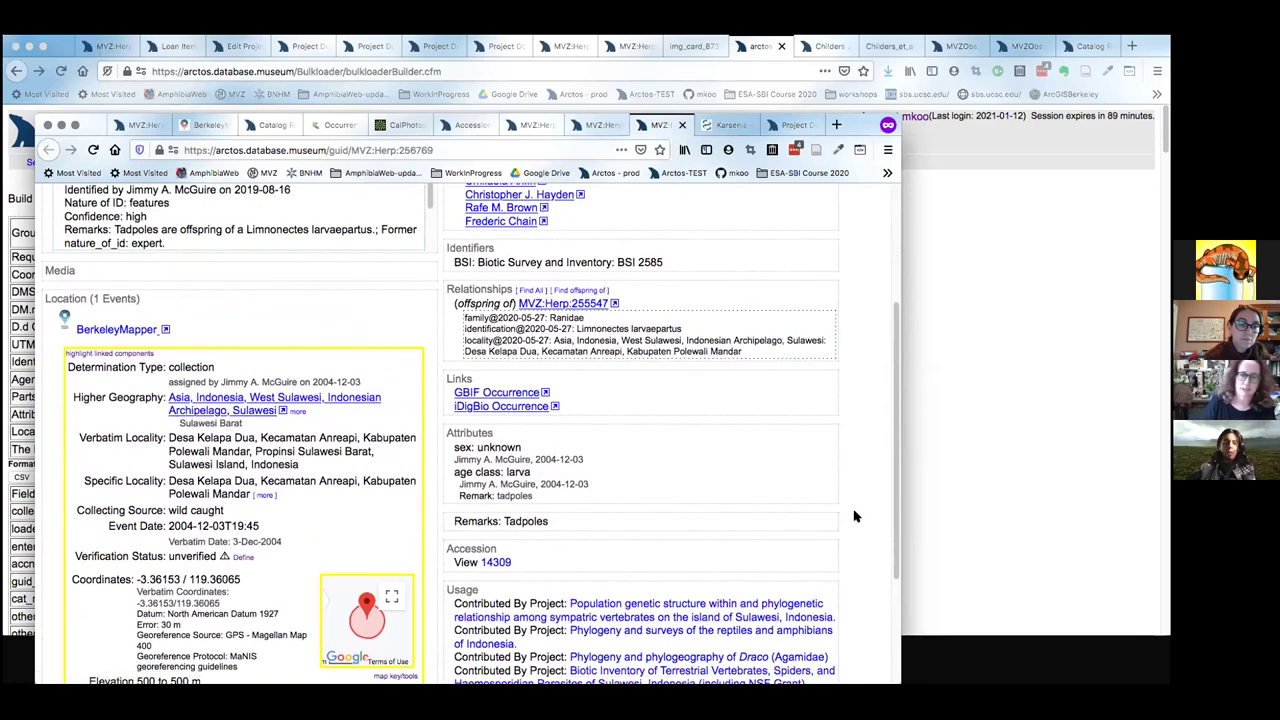
scroll(855, 516, up, 1)
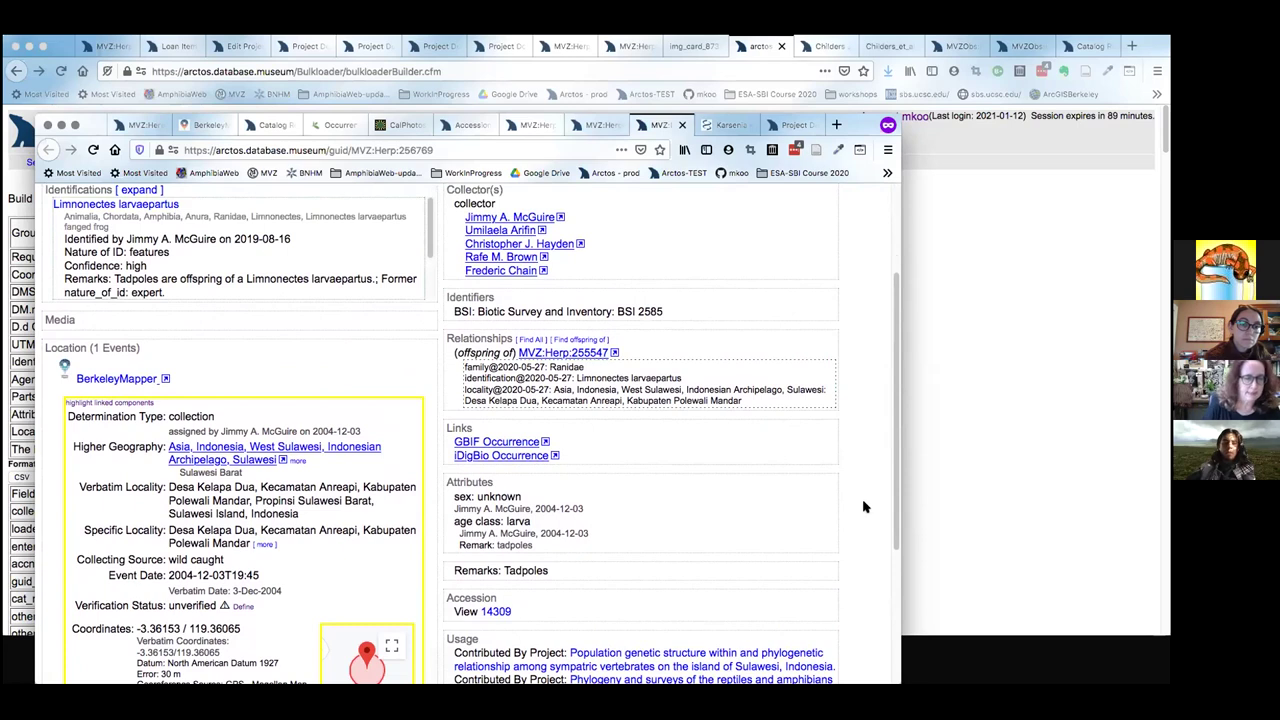
scroll(868, 524, down, 2)
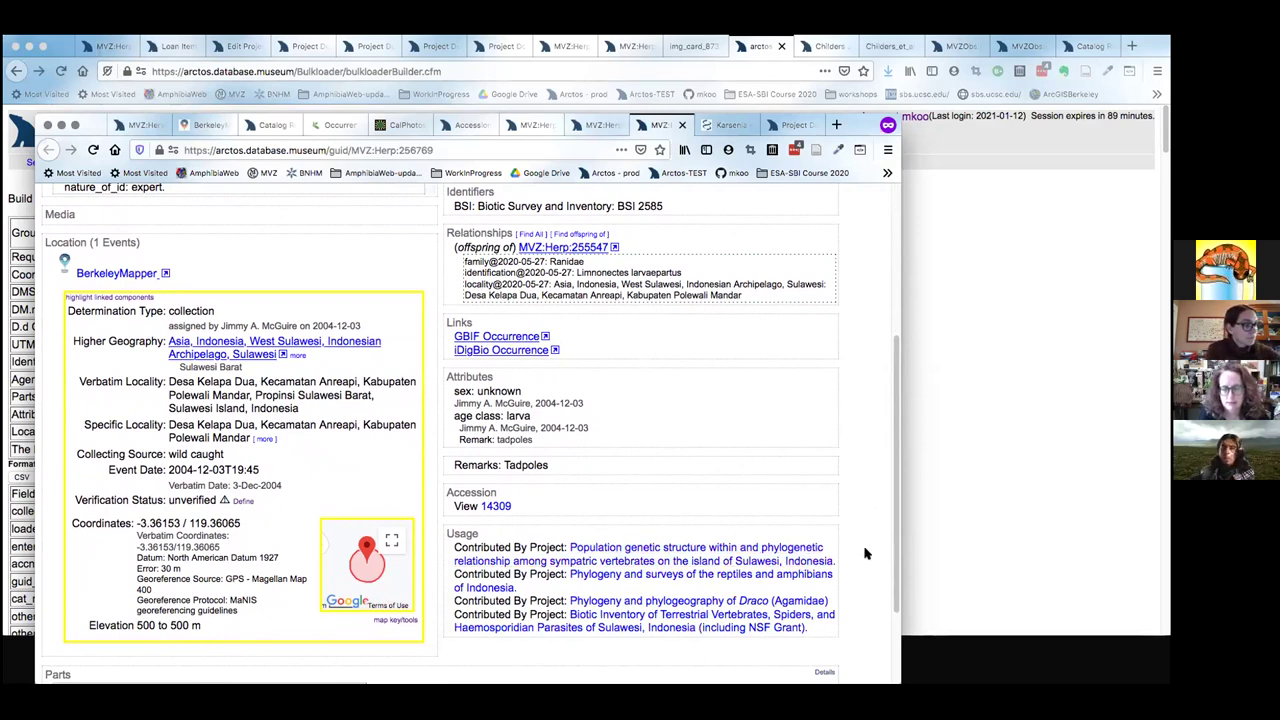
scroll(866, 553, up, 1)
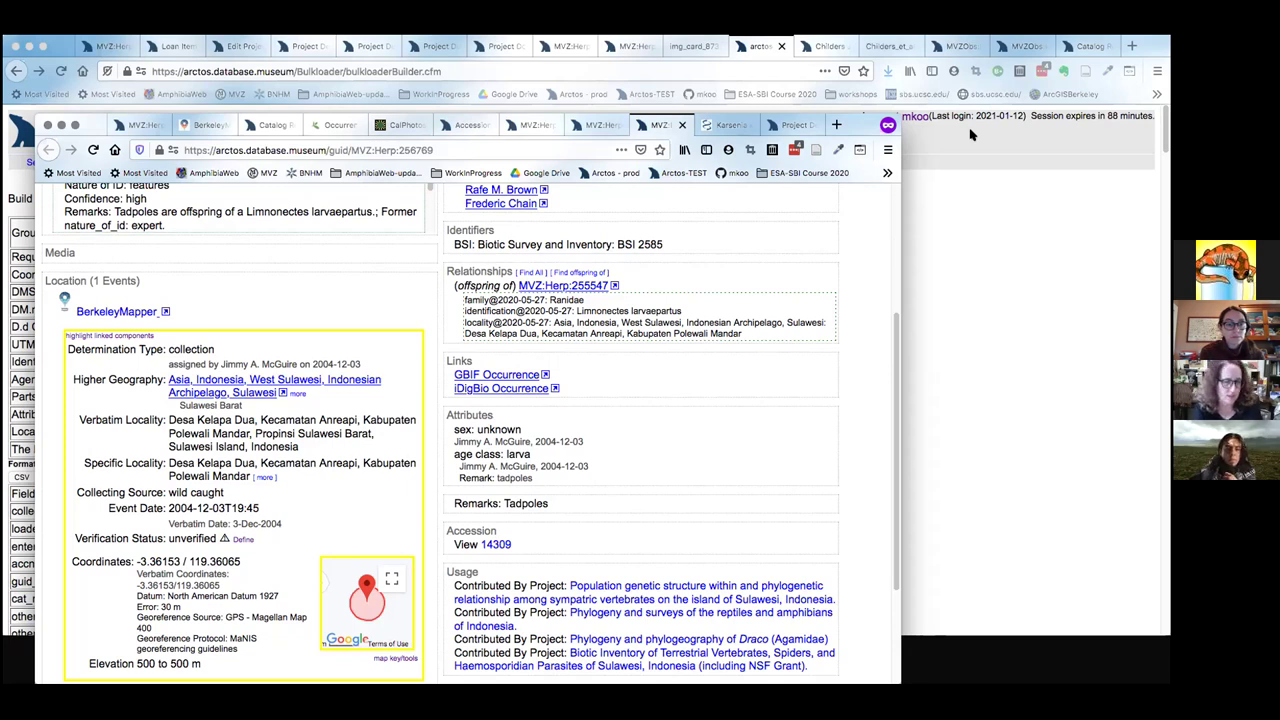
scroll(840, 588, down, 2)
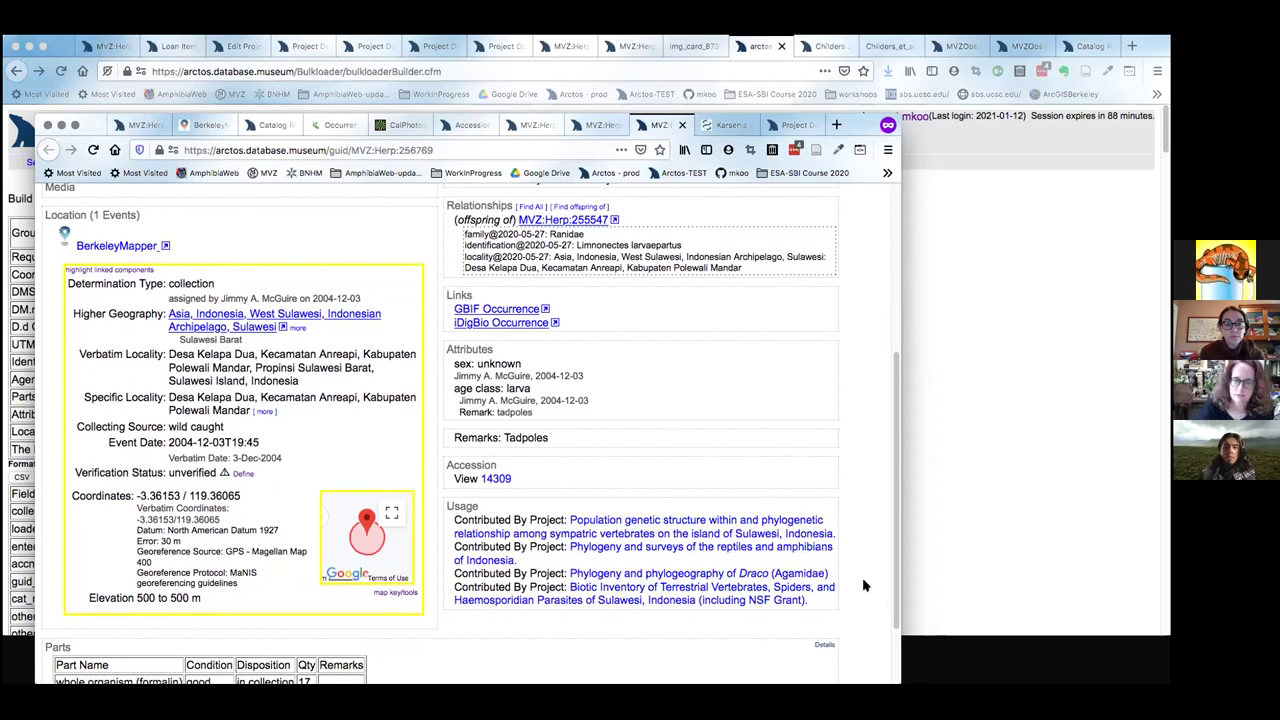
scroll(865, 586, up, 1)
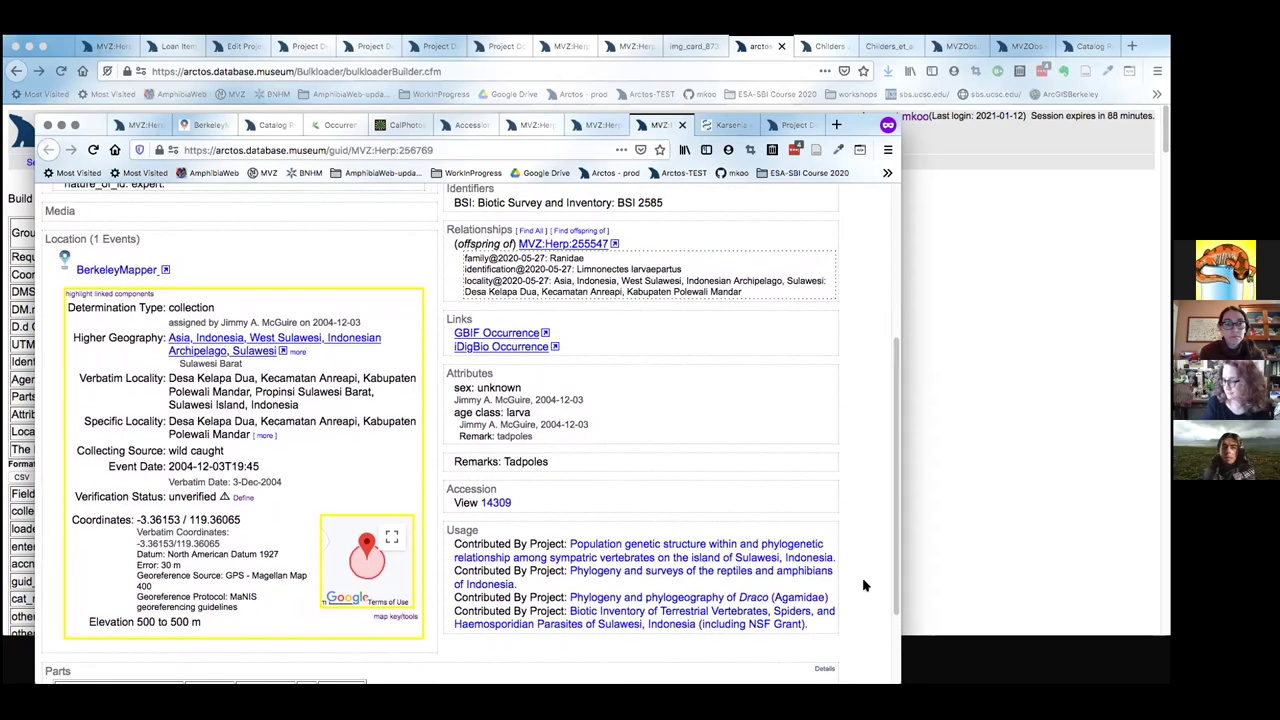
scroll(865, 586, up, 1)
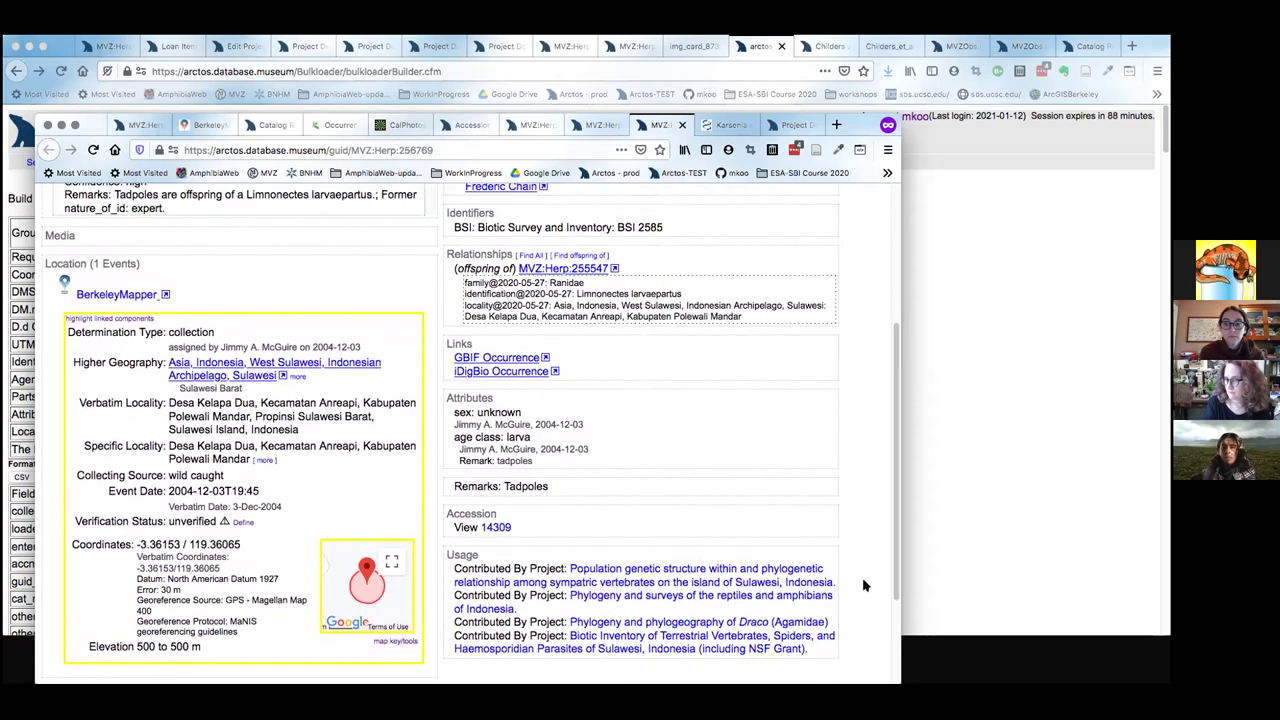
Return to the Bulkloader Builder window and view the available data entry tools.
click(941, 563)
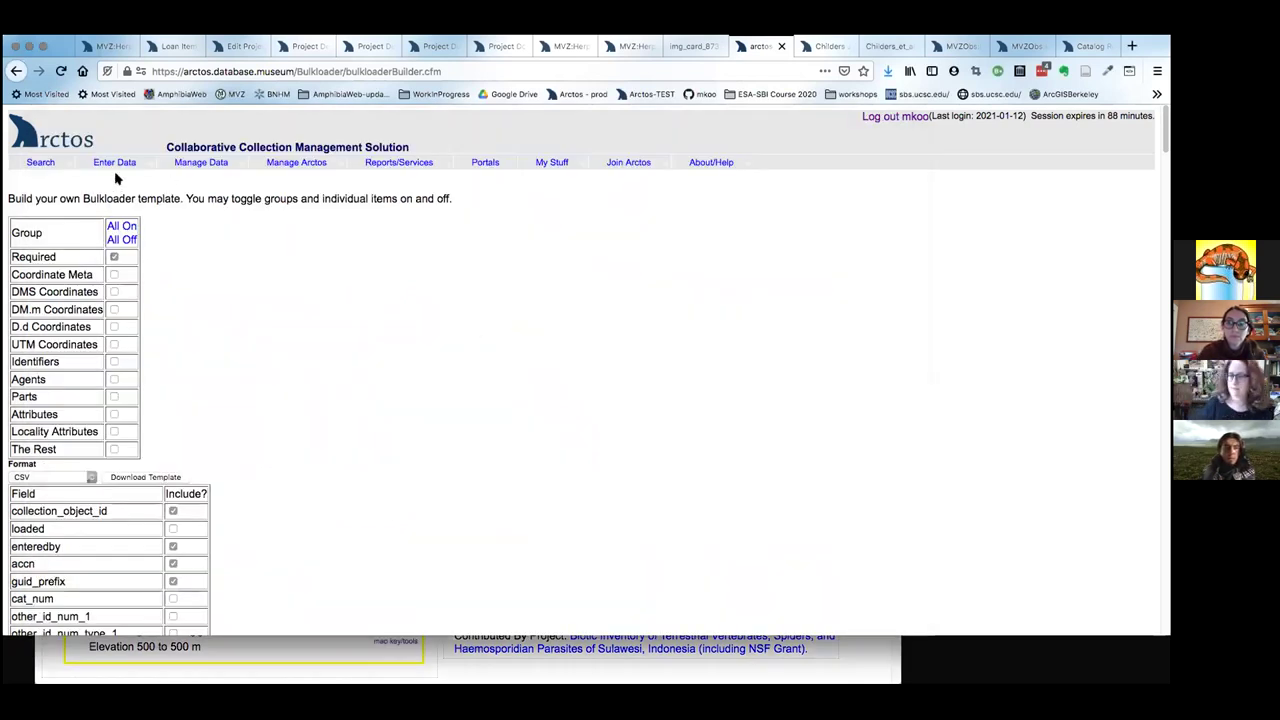
mouse_move(106, 168)
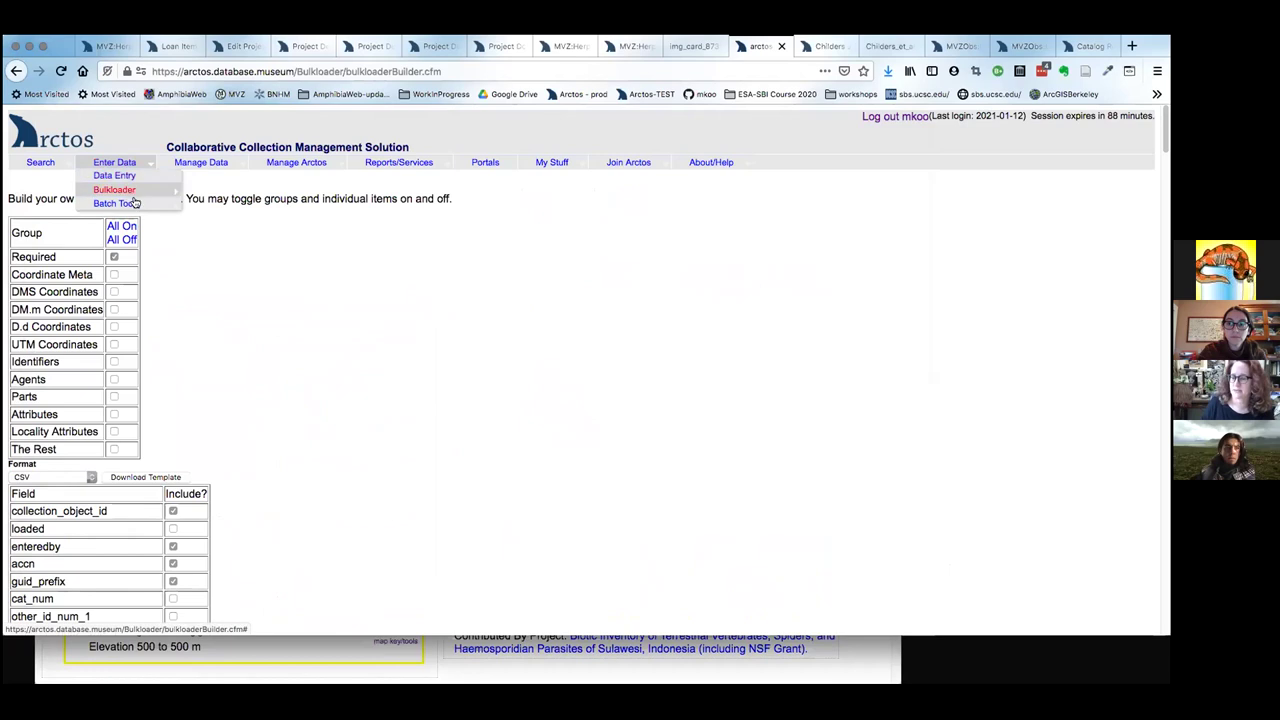
mouse_move(134, 203)
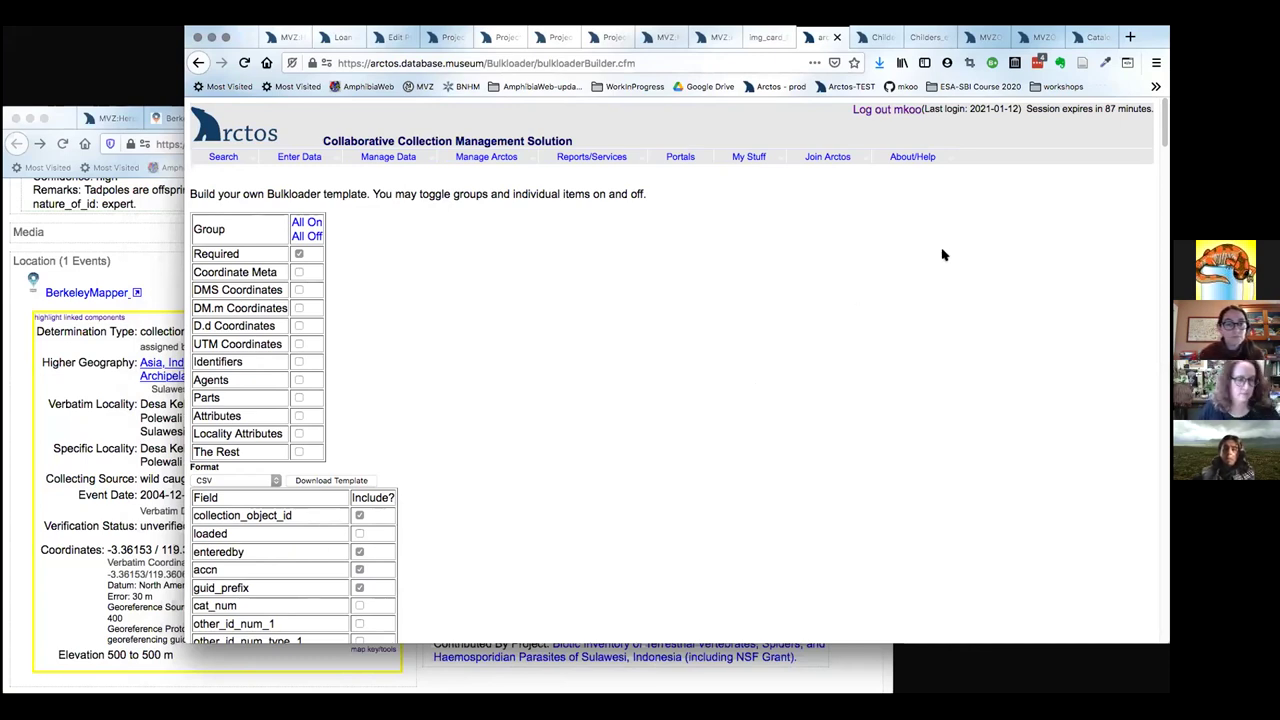
Show the observation record MVZObs:Herp:1 and examine its identification history, citations and linked media.
click(982, 40)
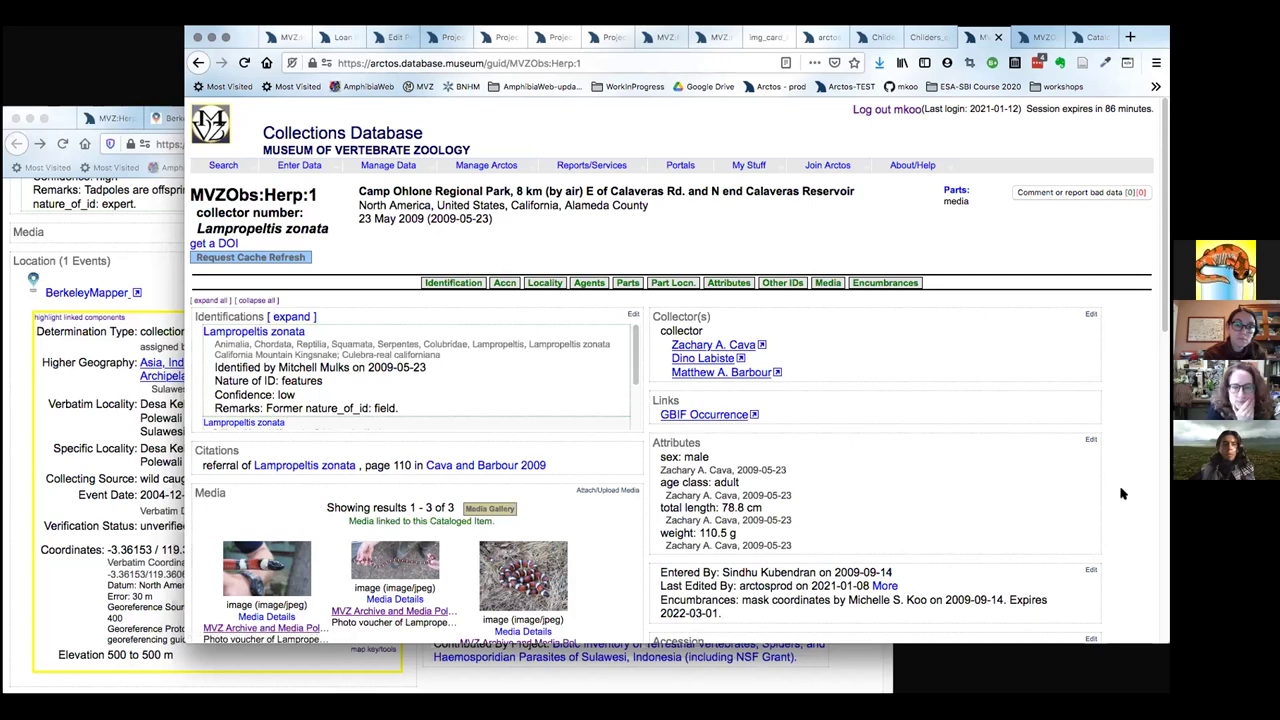
scroll(1122, 493, down, 1)
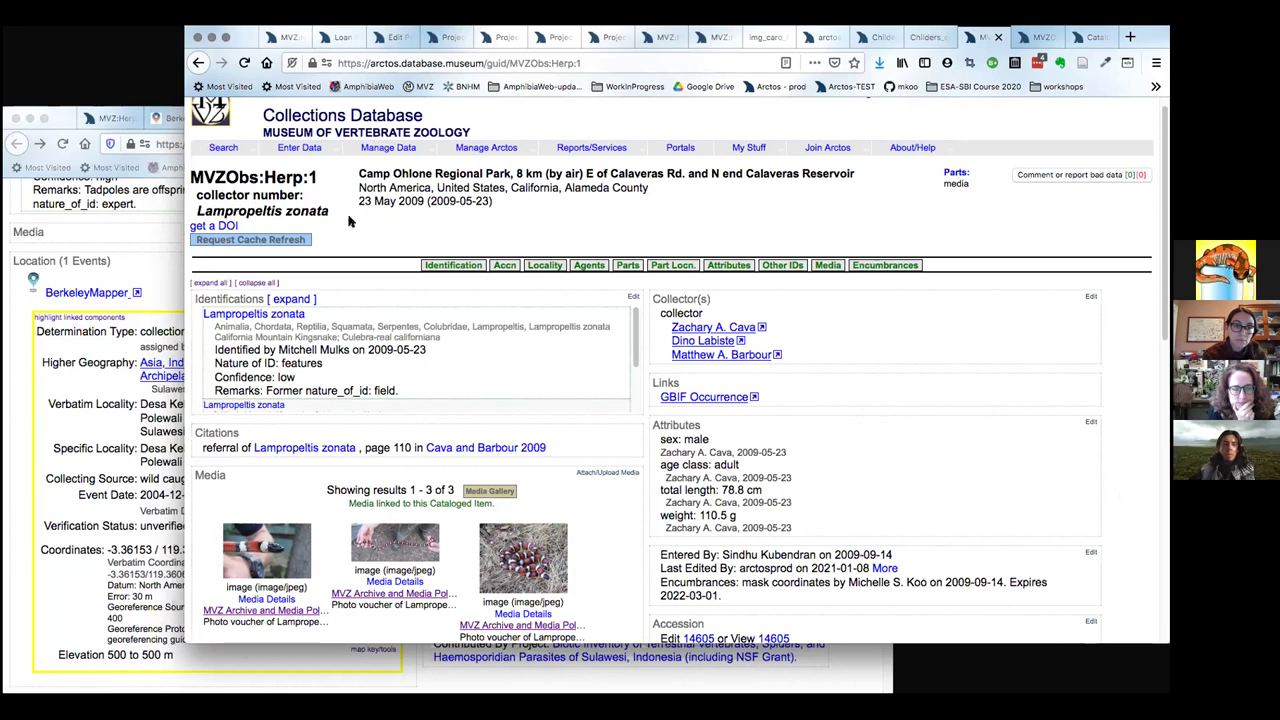
scroll(1140, 441, down, 3)
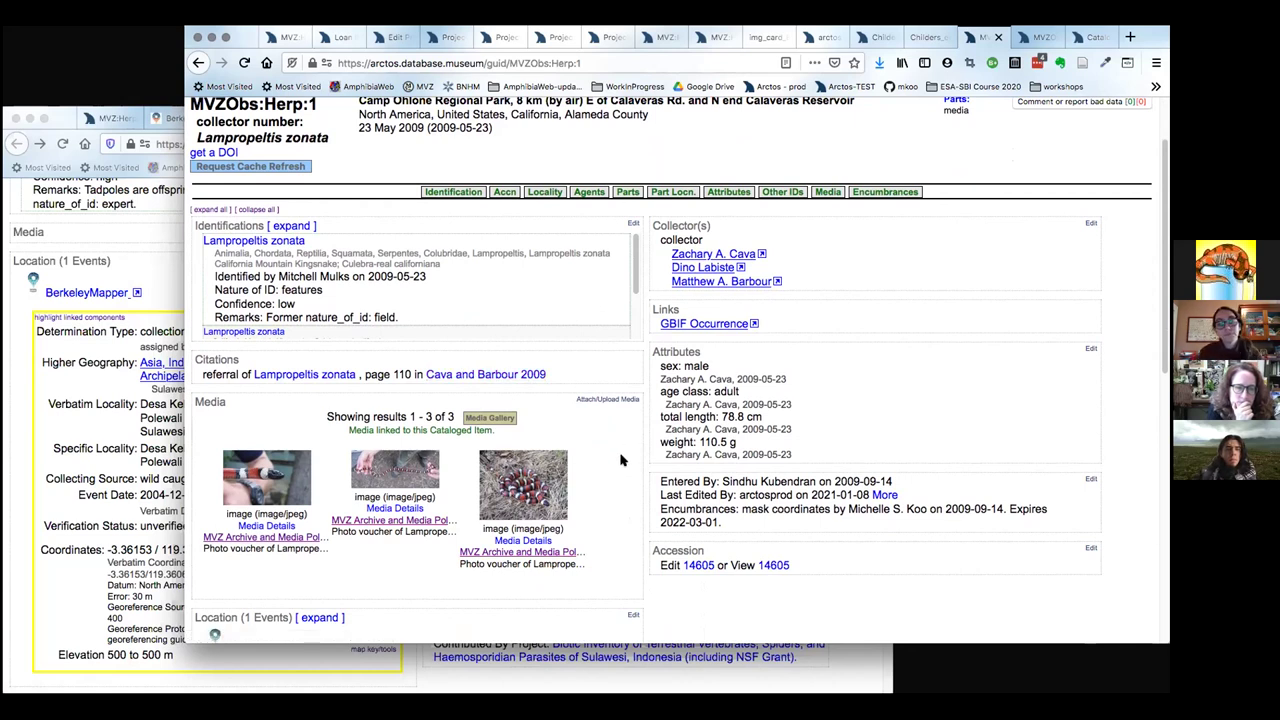
scroll(588, 276, down, 2)
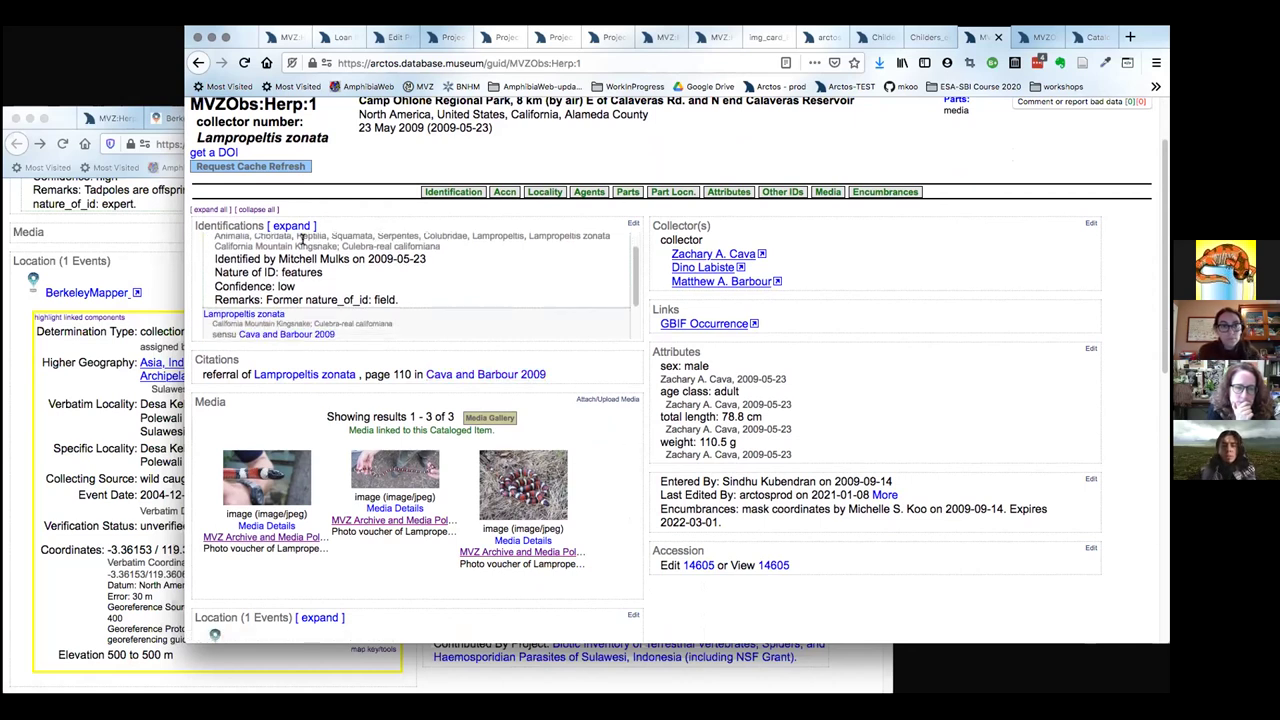
scroll(490, 274, down, 2)
scroll(490, 274, up, 3)
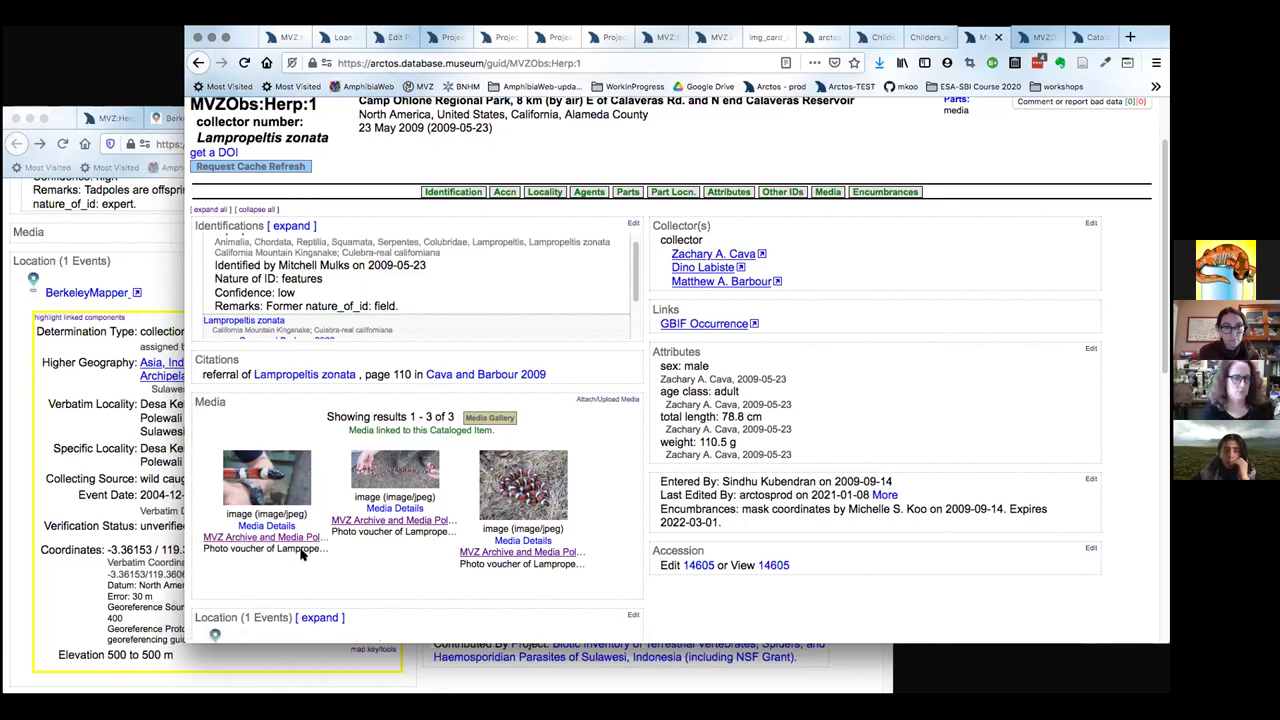
Examine the observation record's location event and verification status, and return to its media, attributes and encumbrances.
scroll(330, 565, down, 1)
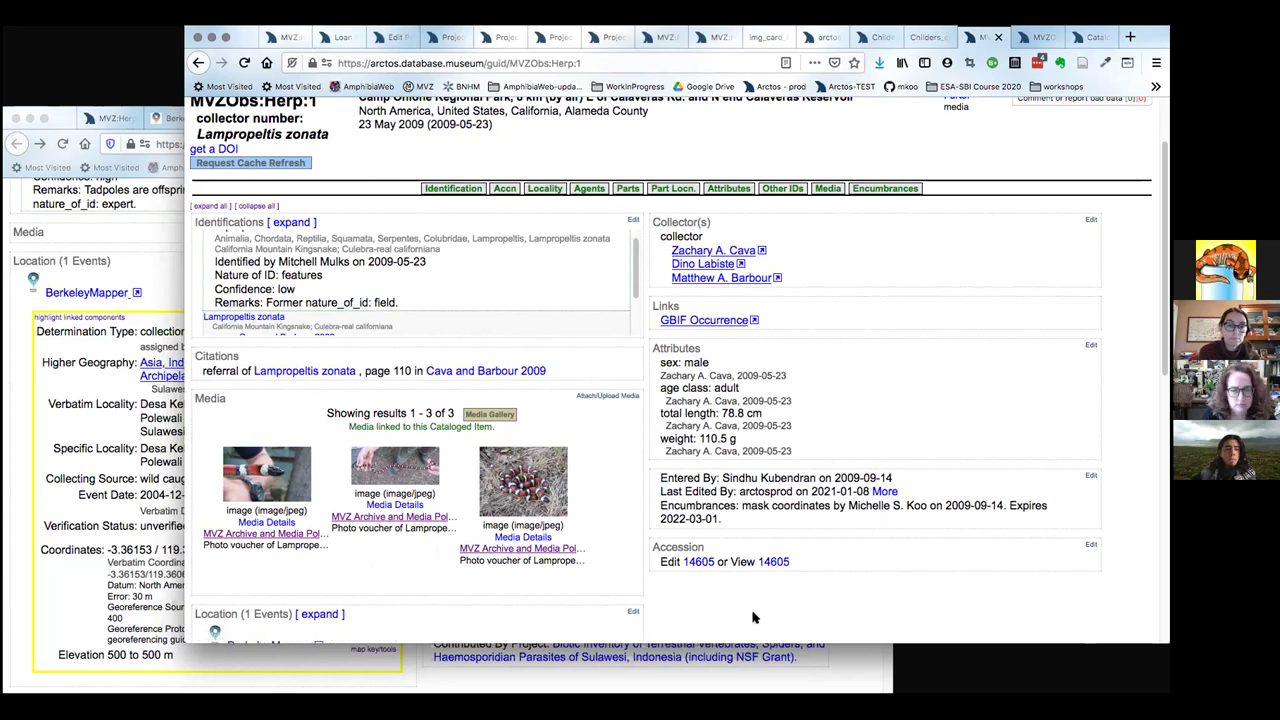
scroll(754, 617, down, 1)
scroll(754, 617, down, 5)
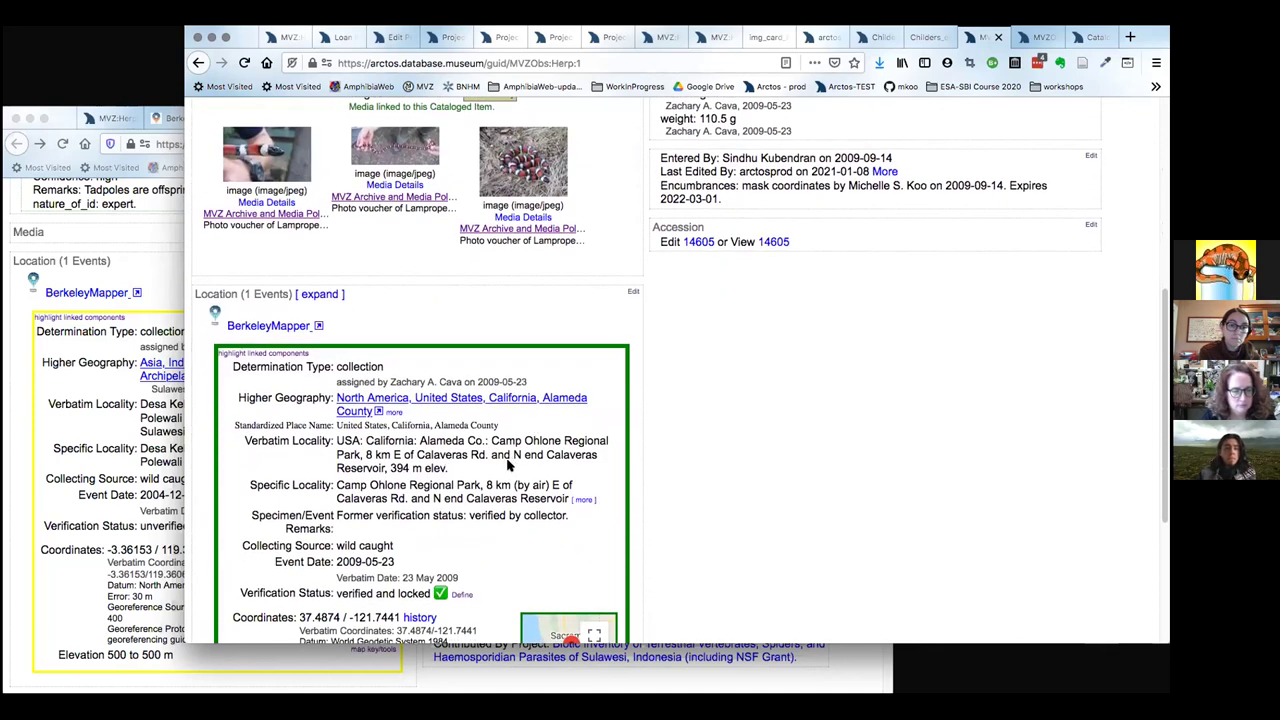
scroll(508, 465, down, 1)
scroll(508, 465, up, 2)
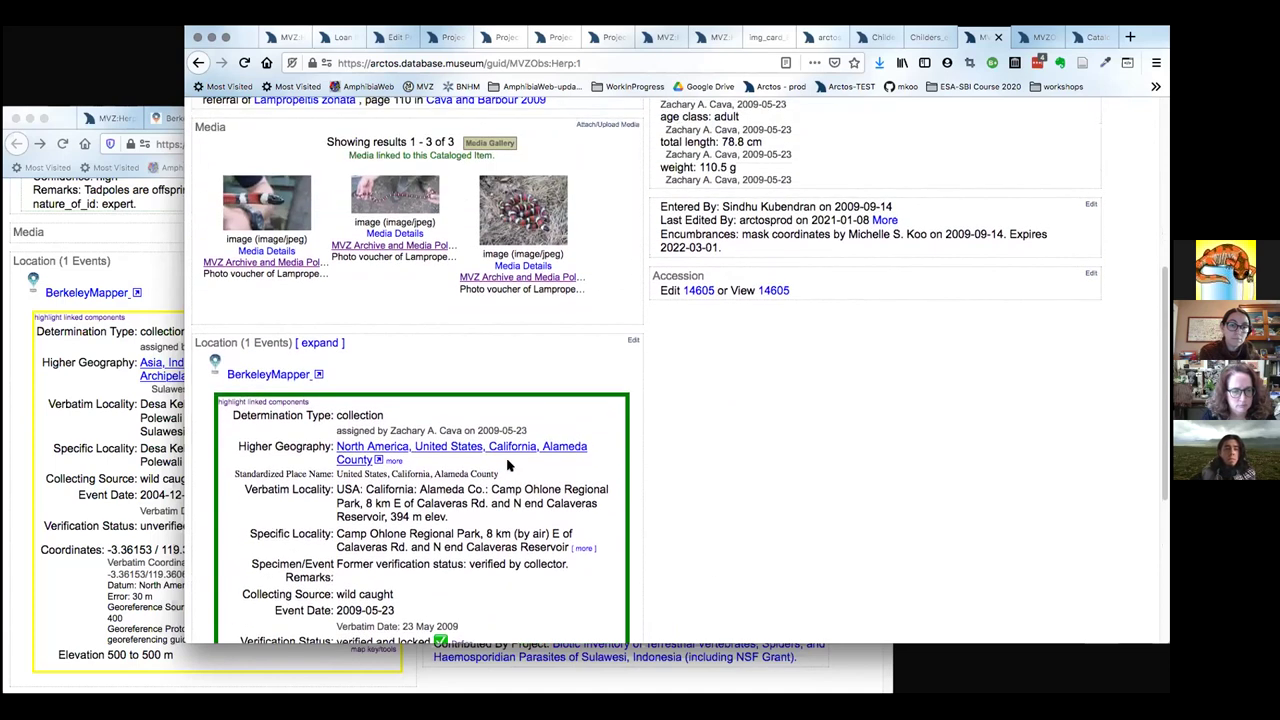
scroll(508, 465, down, 1)
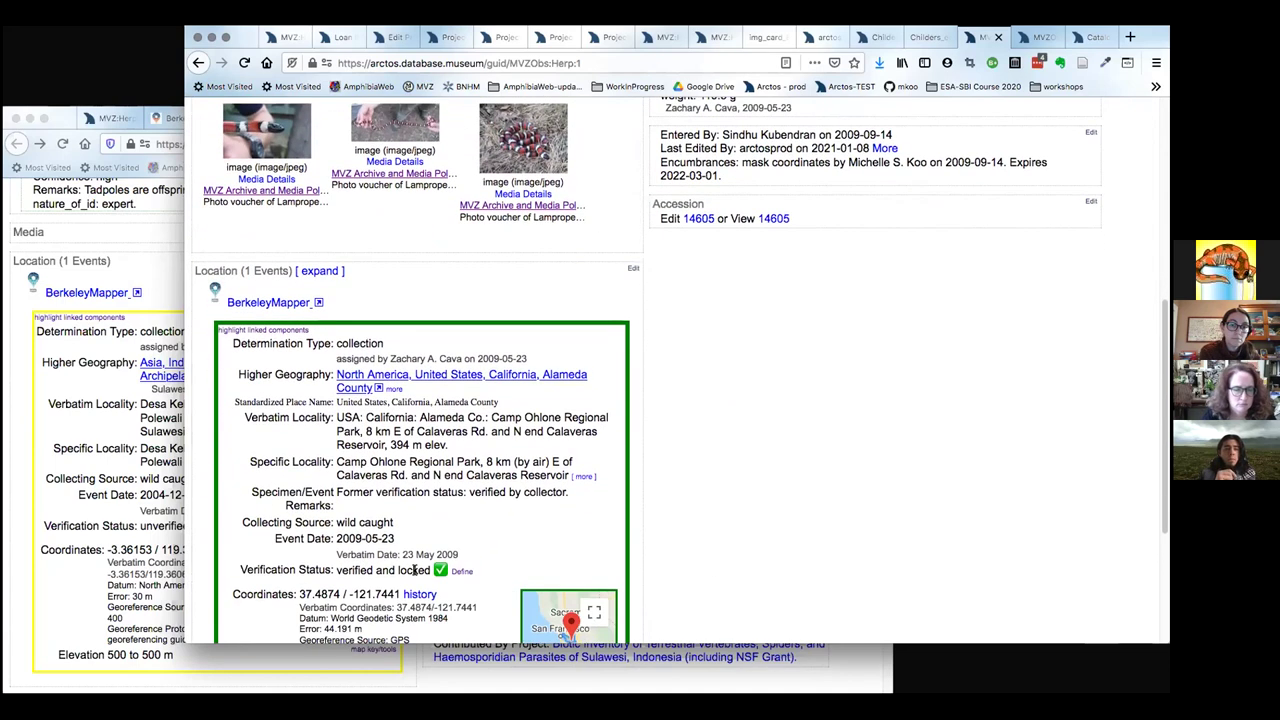
scroll(440, 428, up, 4)
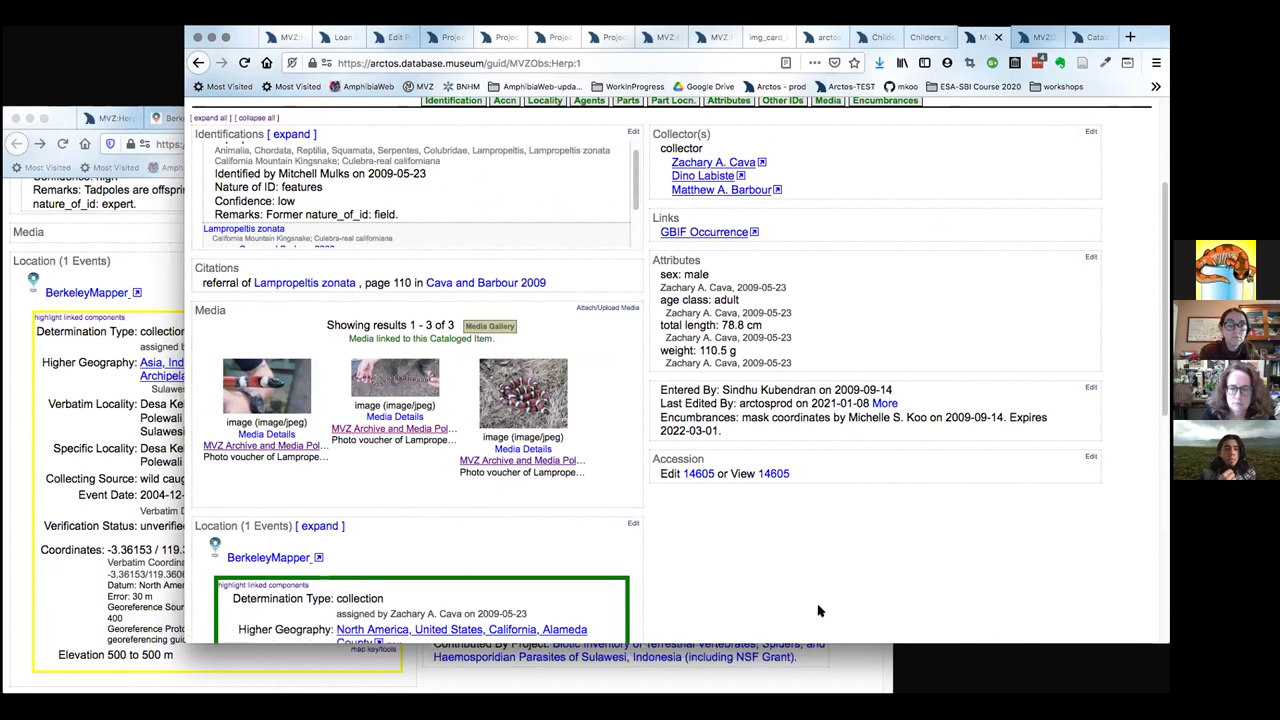
scroll(820, 608, up, 1)
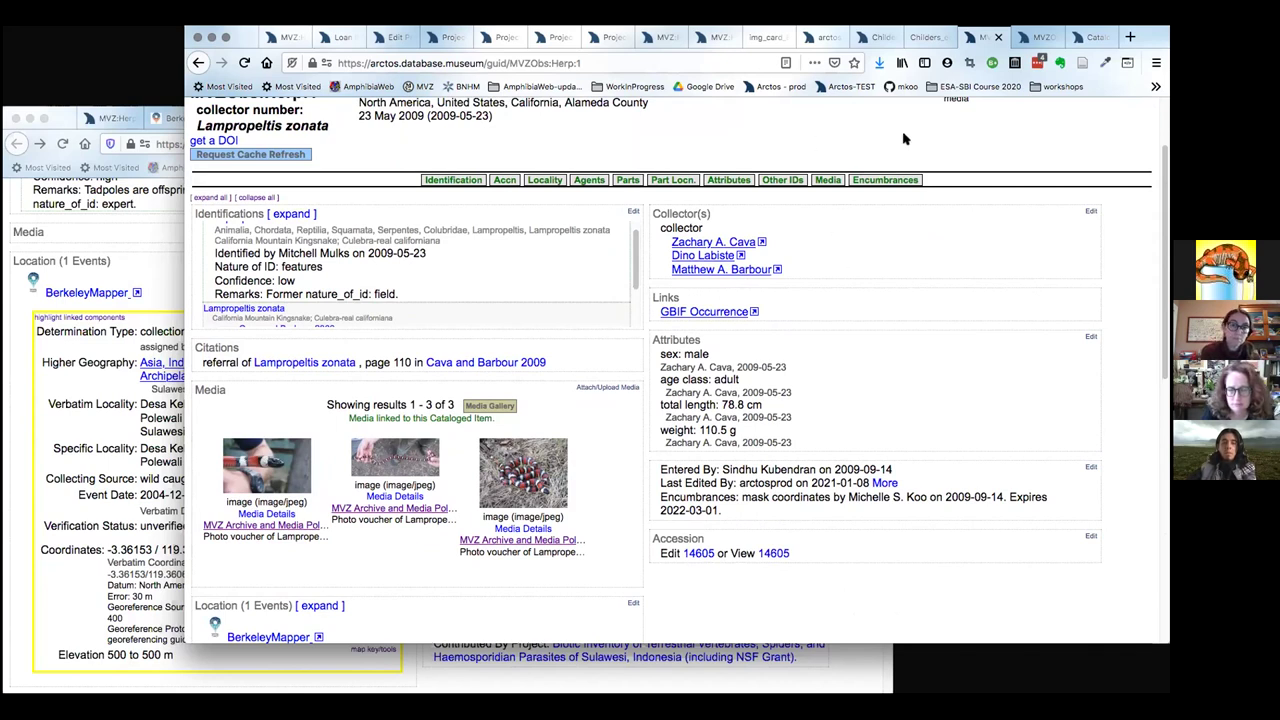
Show the observation record MVZObs:Herp:9 and examine its identification, audio recording, attributes and accession.
scroll(897, 137, up, 1)
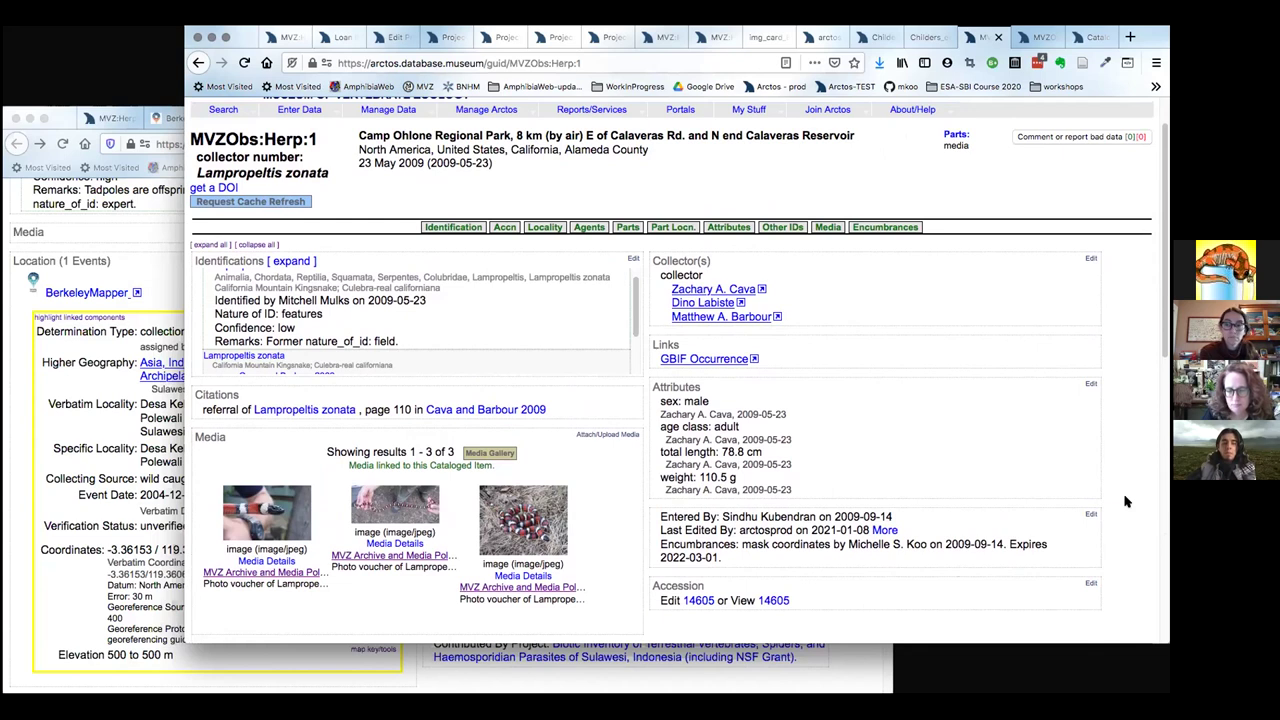
scroll(1125, 501, up, 1)
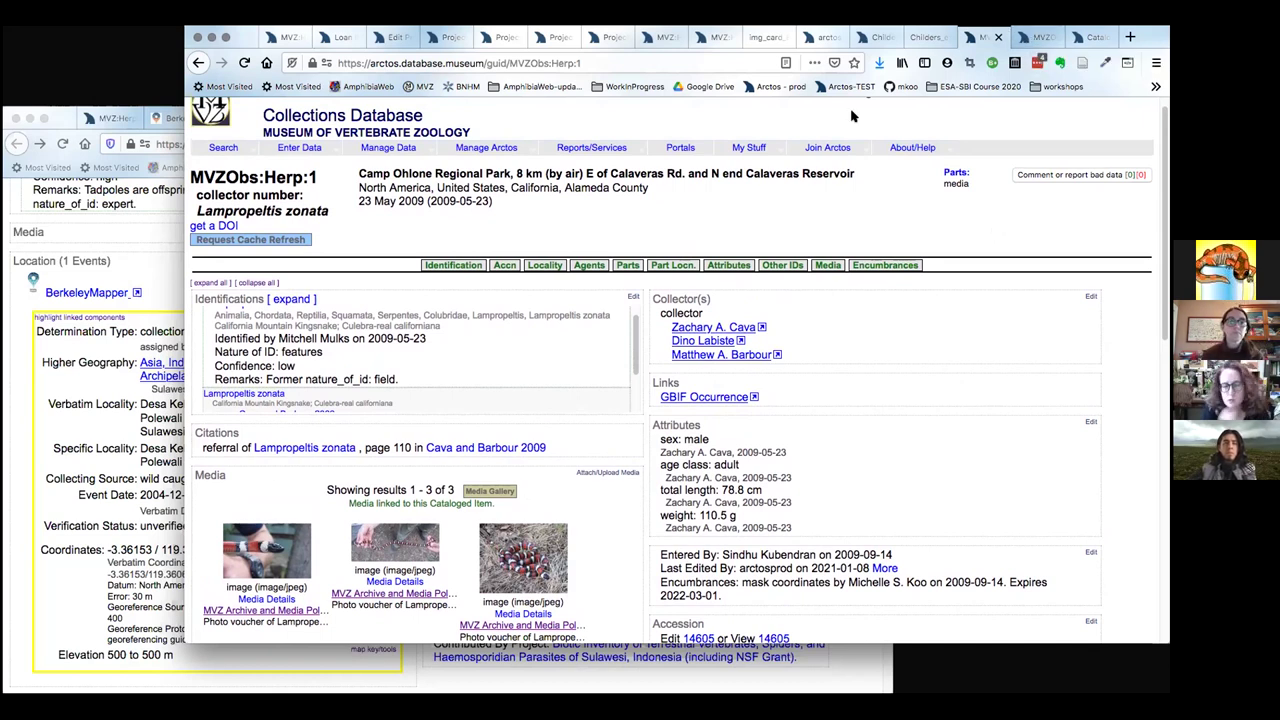
click(1035, 37)
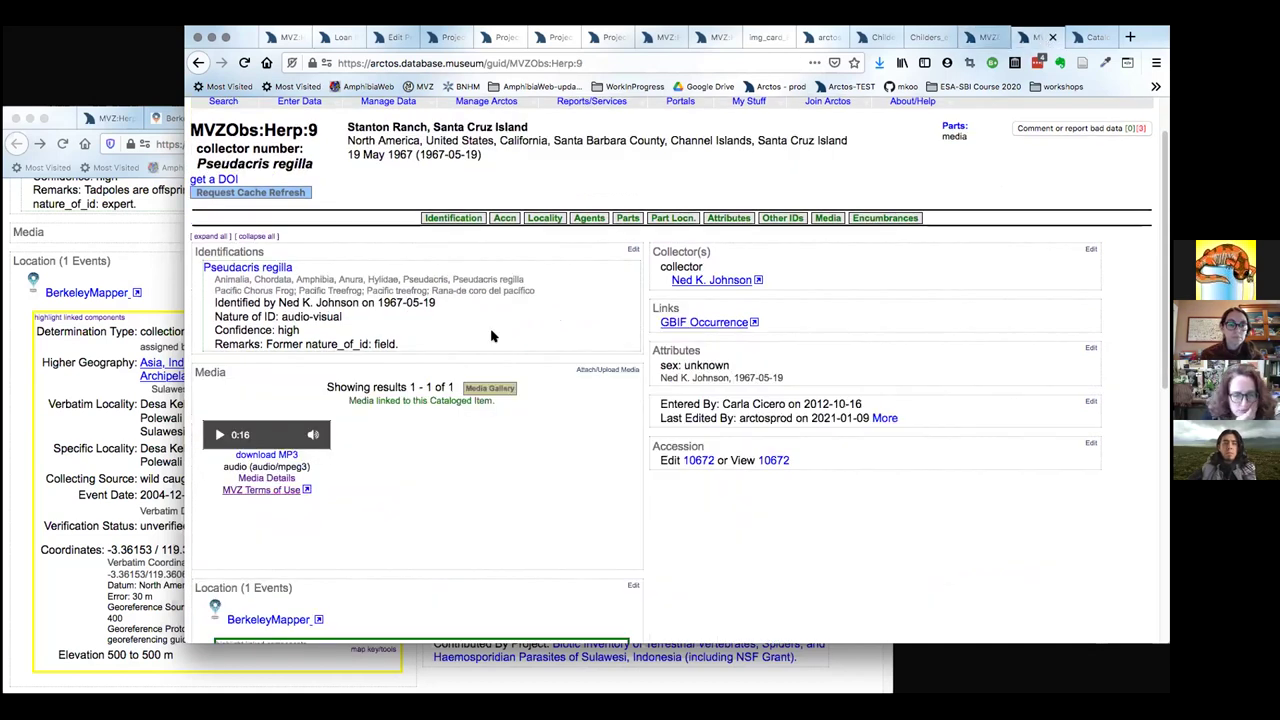
scroll(591, 463, up, 1)
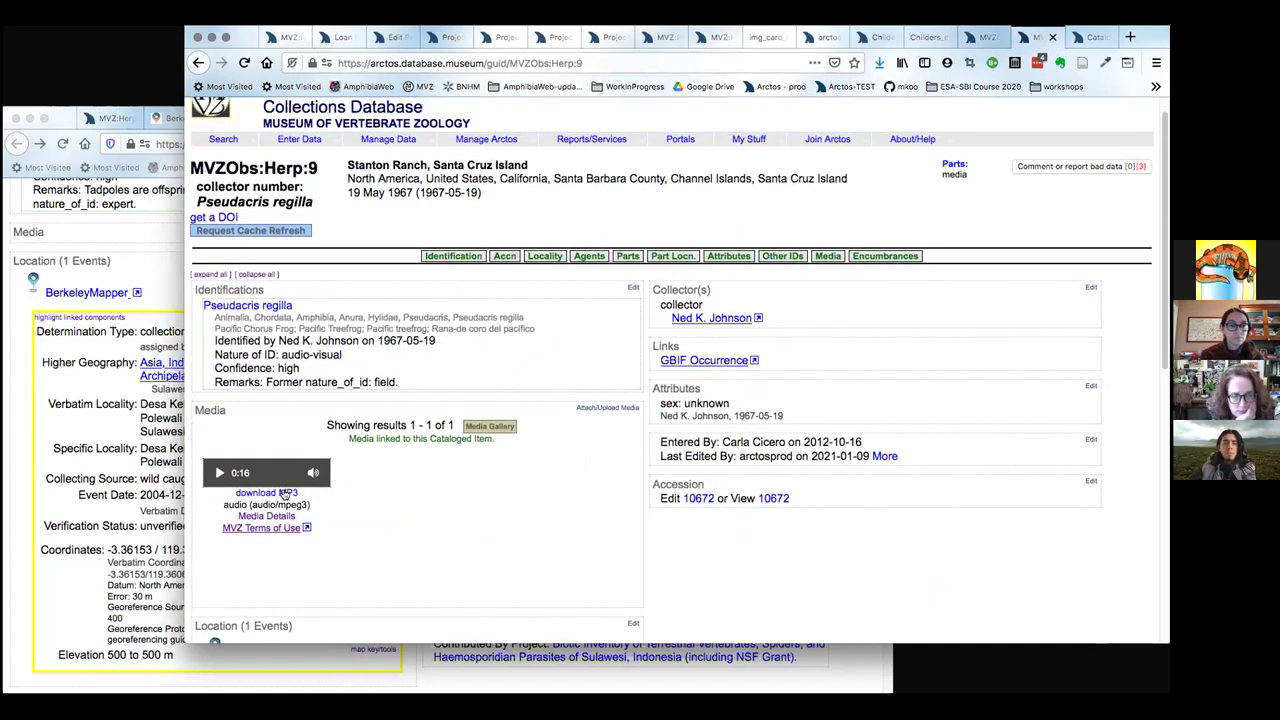
scroll(475, 516, up, 1)
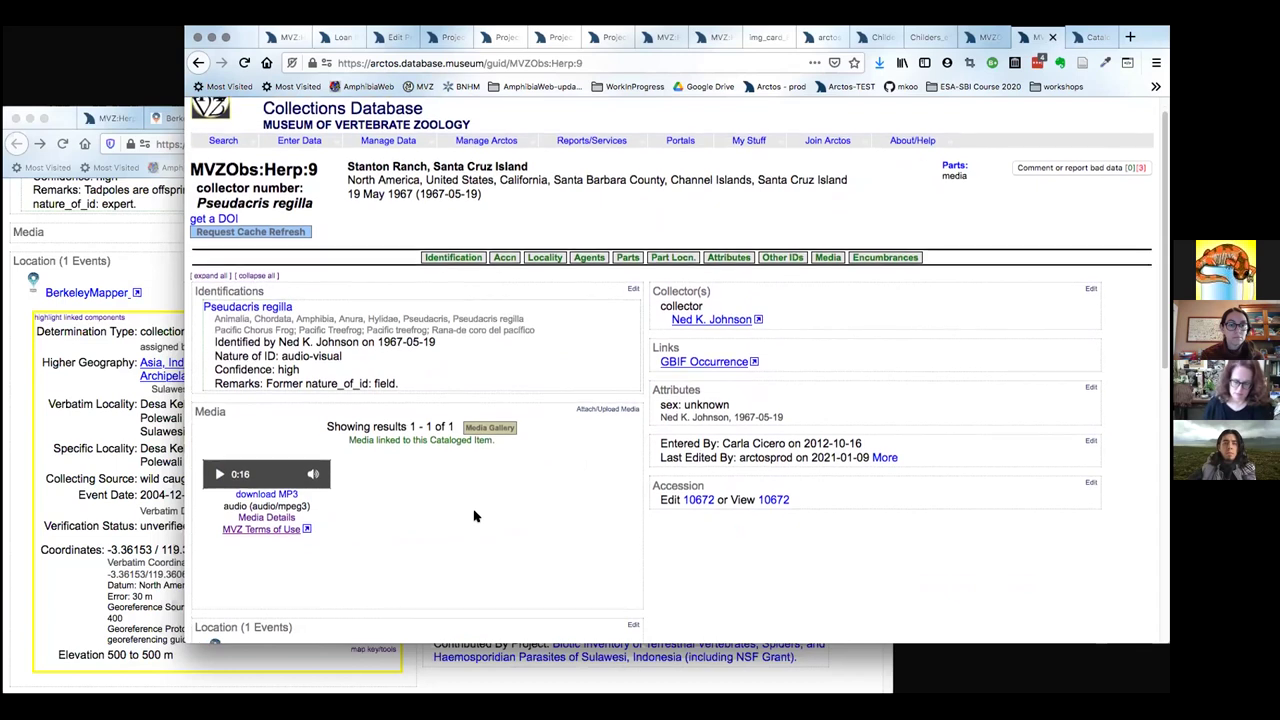
scroll(475, 516, up, 1)
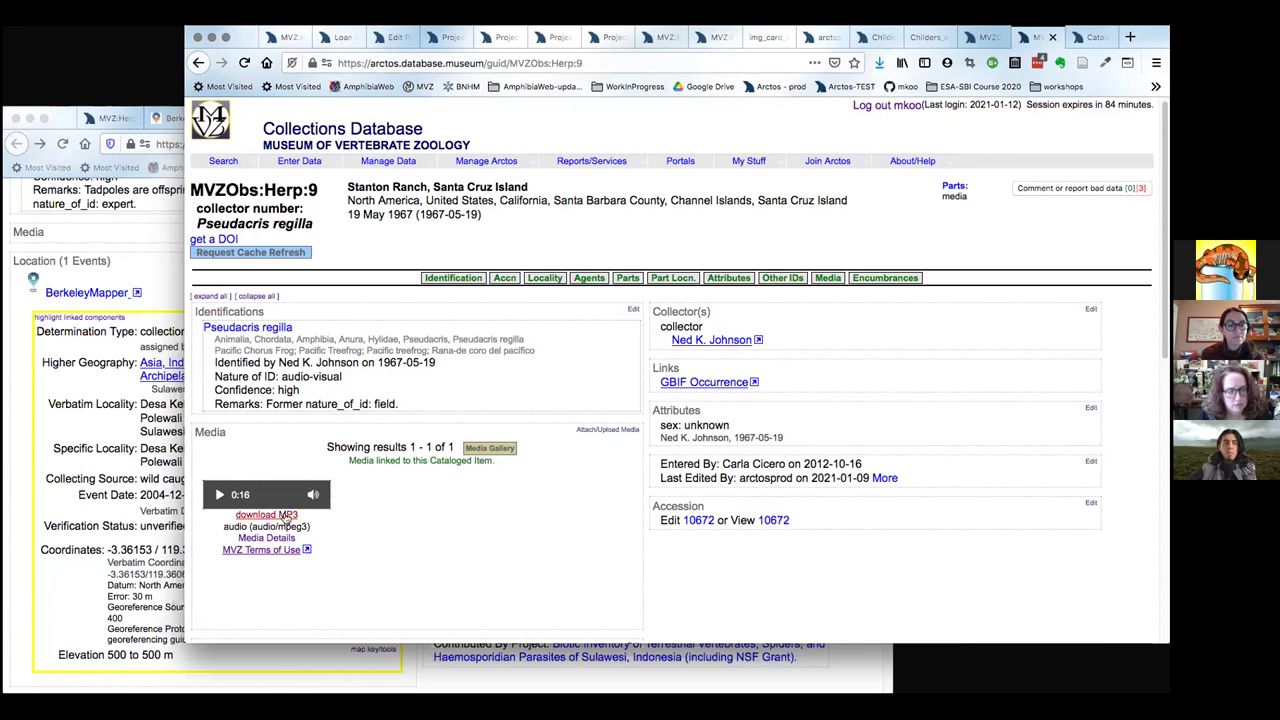
scroll(423, 547, up, 1)
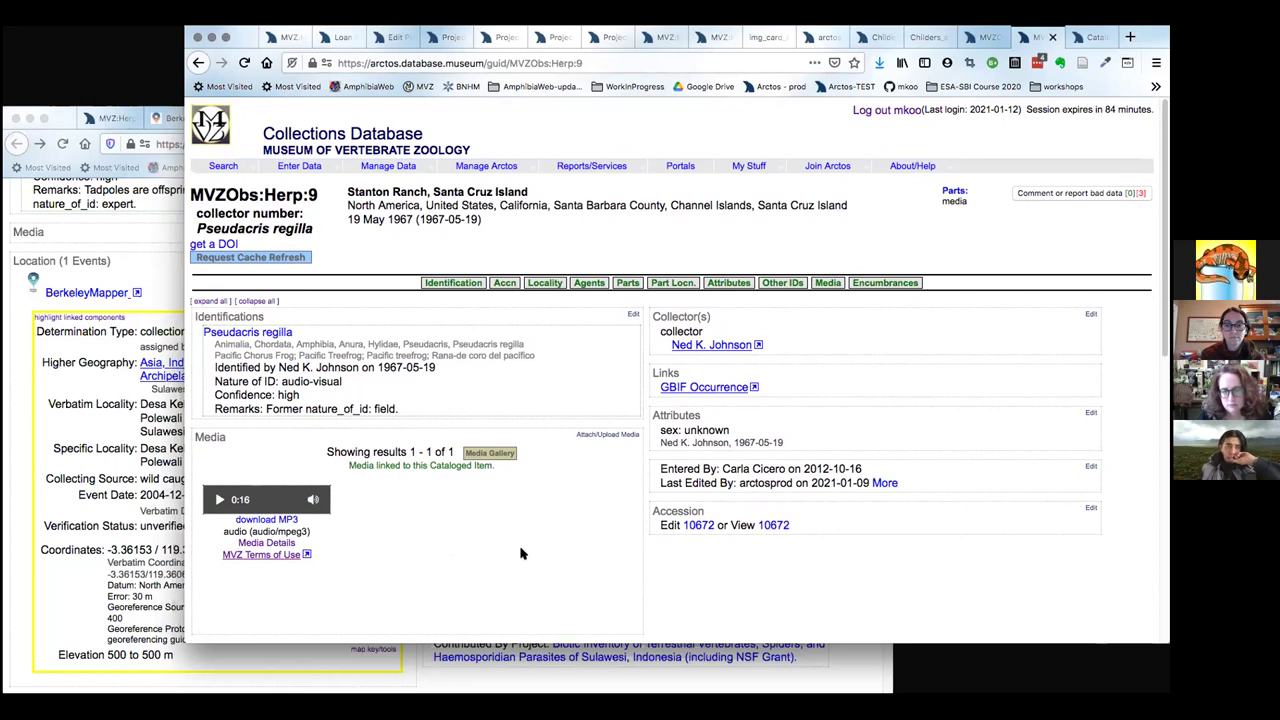
scroll(560, 405, down, 1)
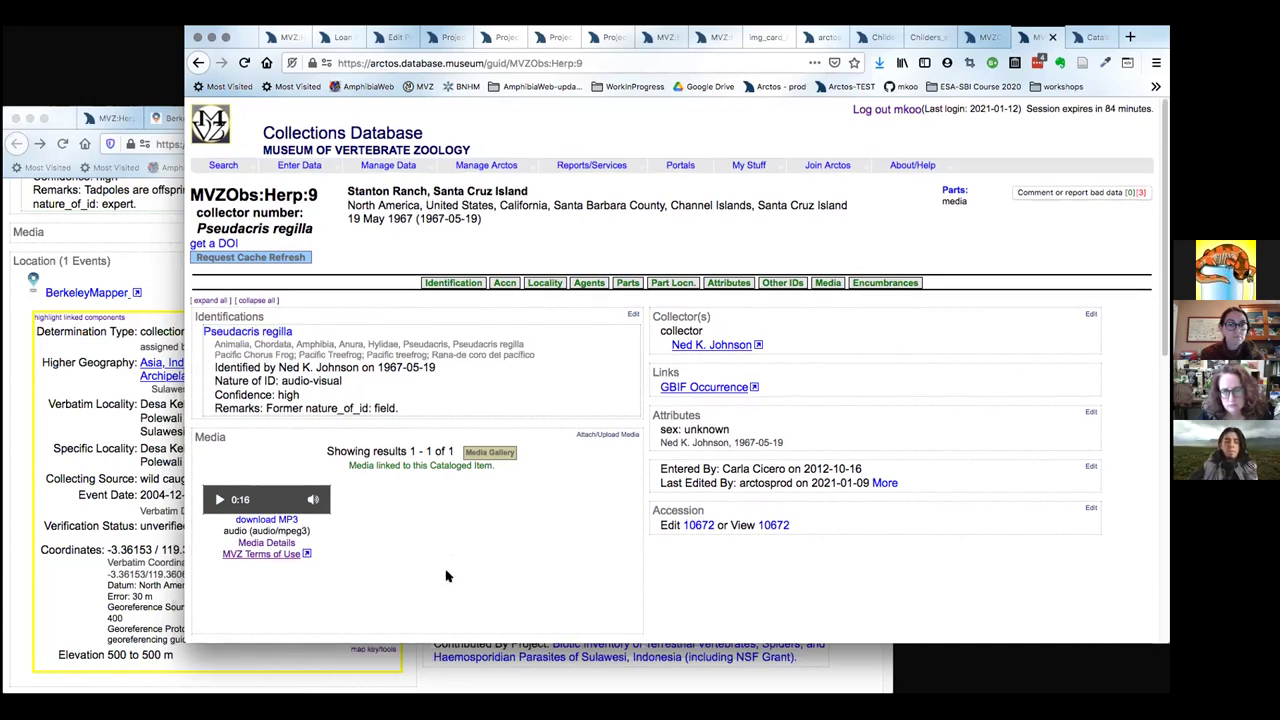
scroll(520, 573, down, 2)
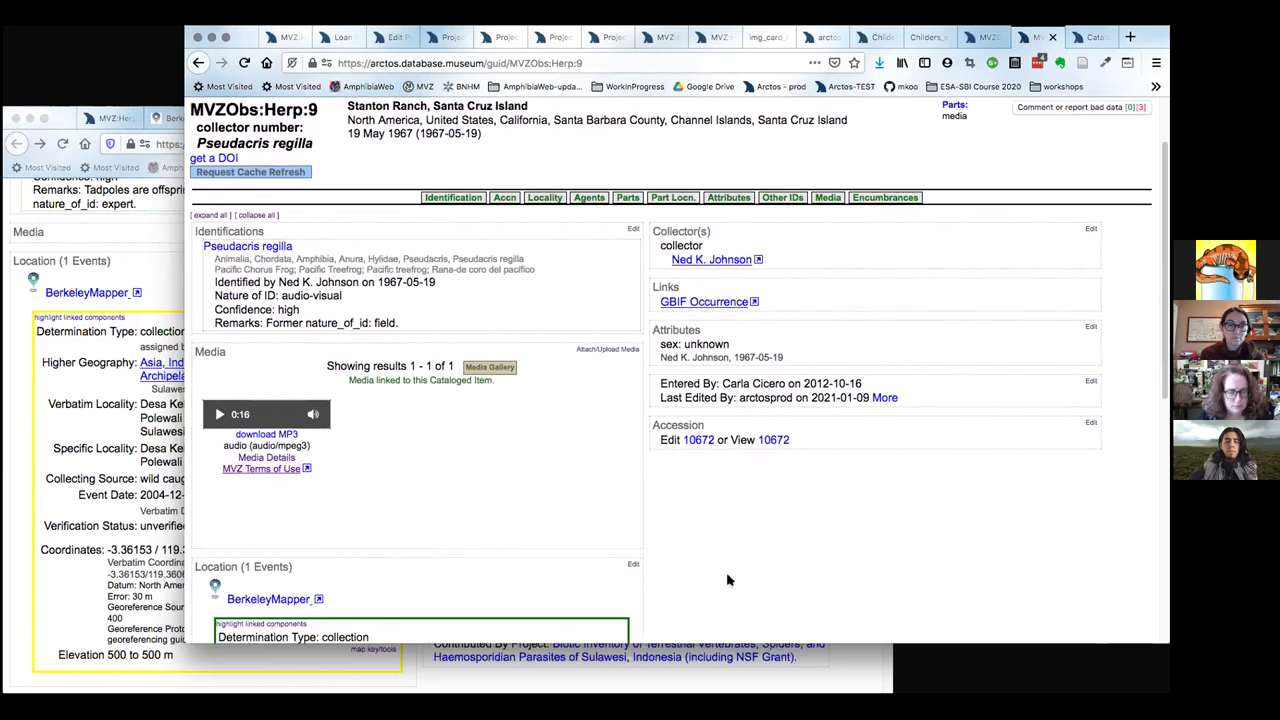
scroll(727, 580, down, 2)
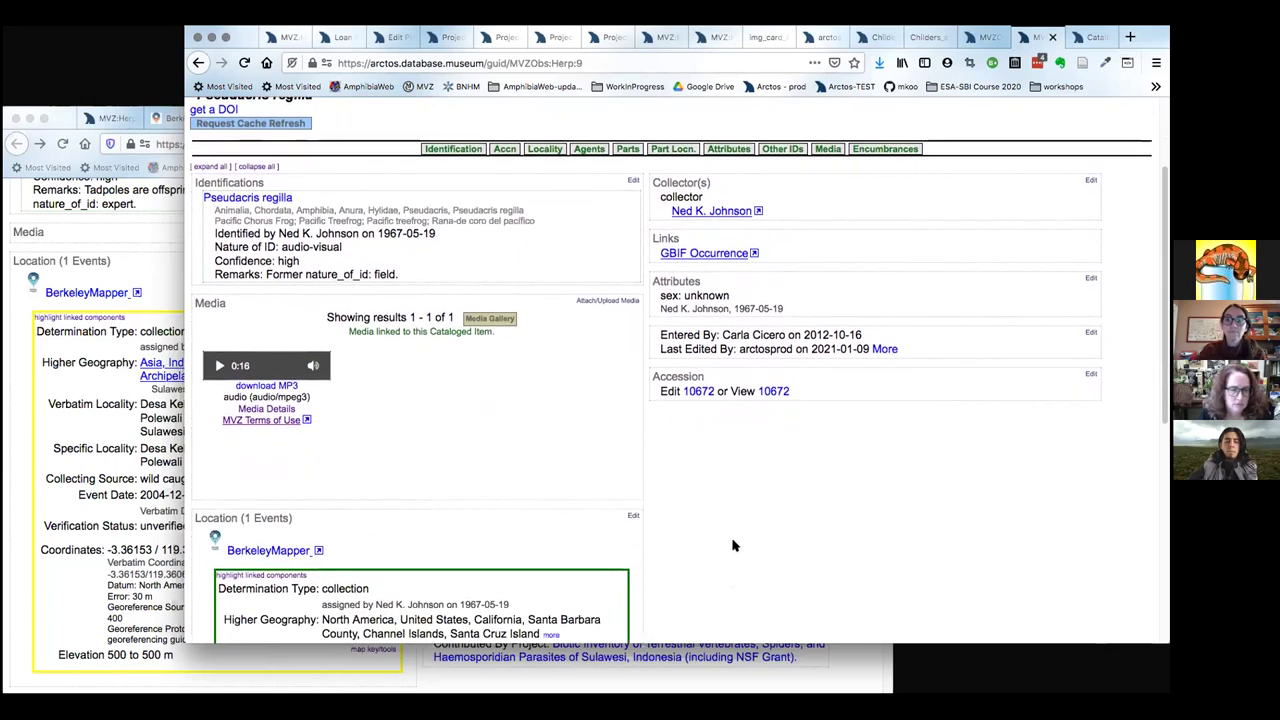
scroll(733, 546, up, 3)
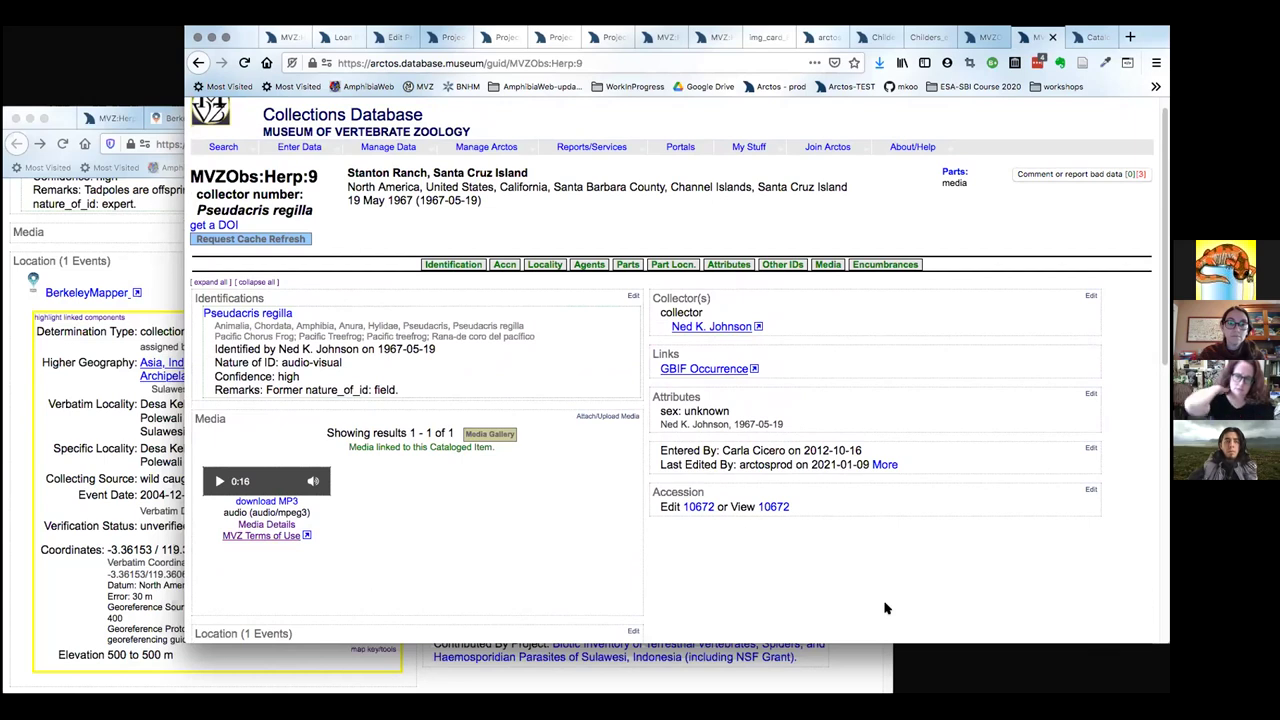
Examine the record's location event, verification status, coordinates and parts, and return to its header.
scroll(885, 608, down, 1)
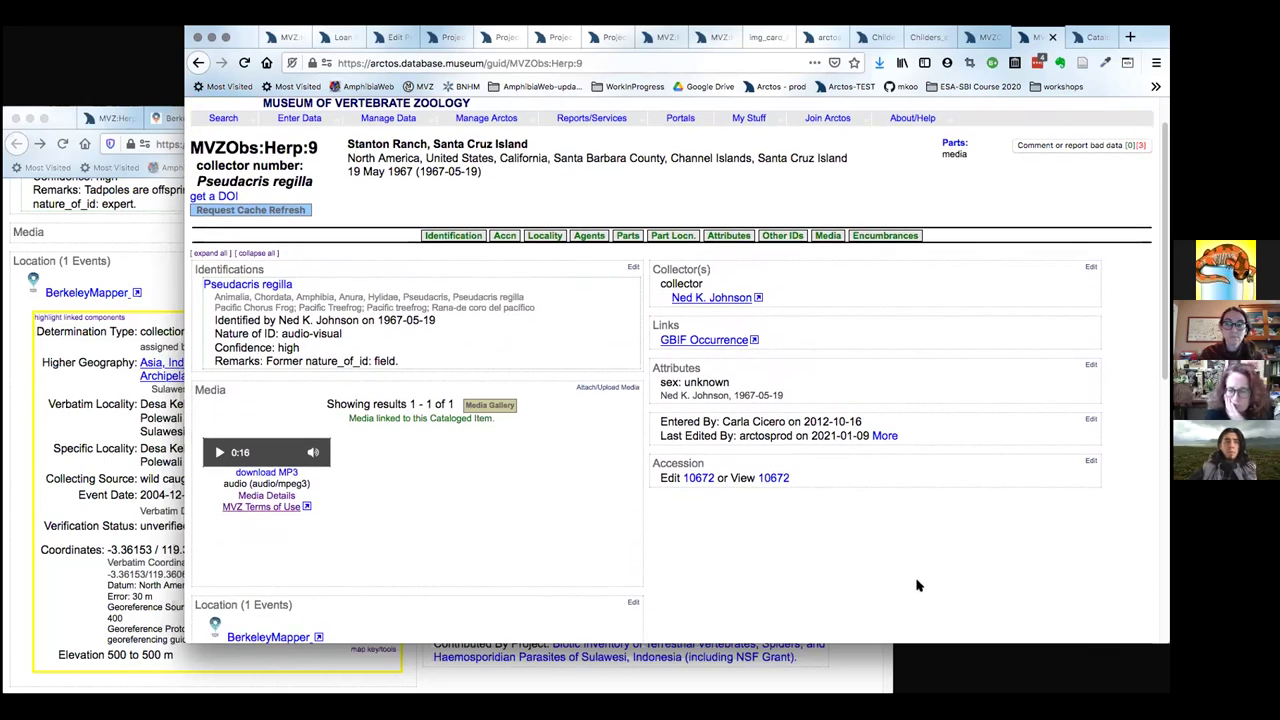
scroll(920, 585, down, 1)
scroll(1006, 577, down, 5)
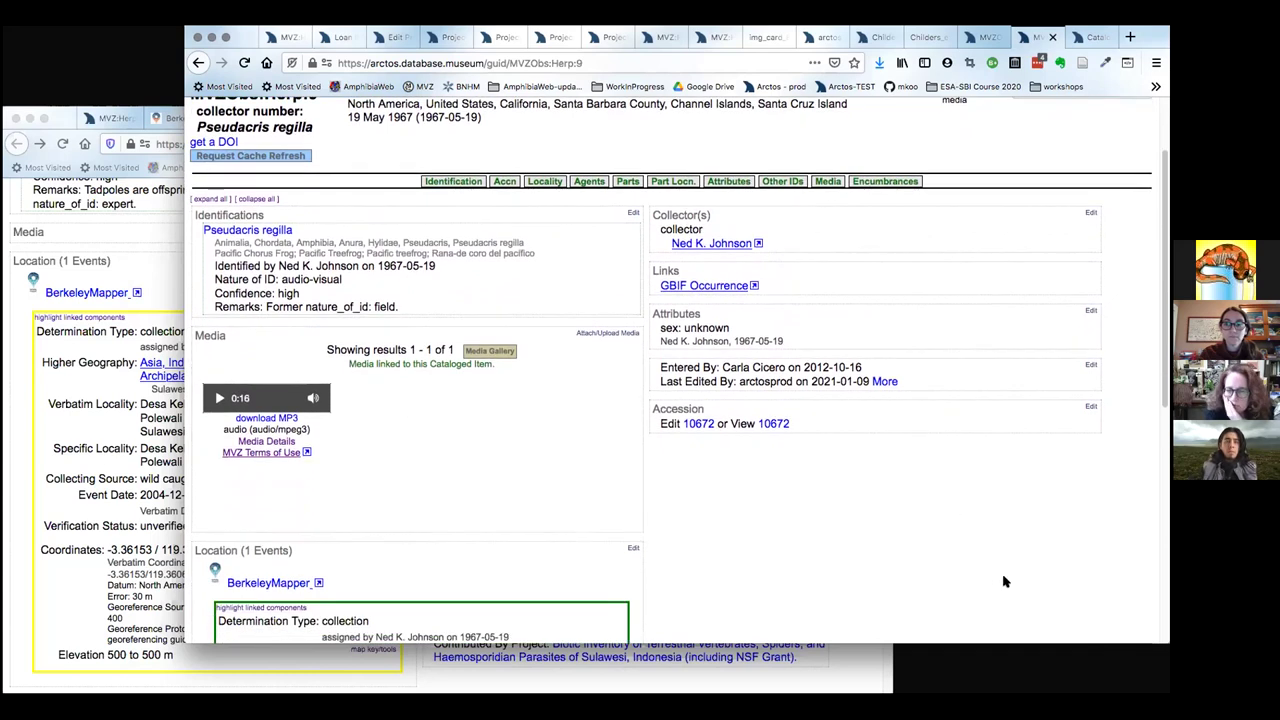
scroll(1059, 544, down, 5)
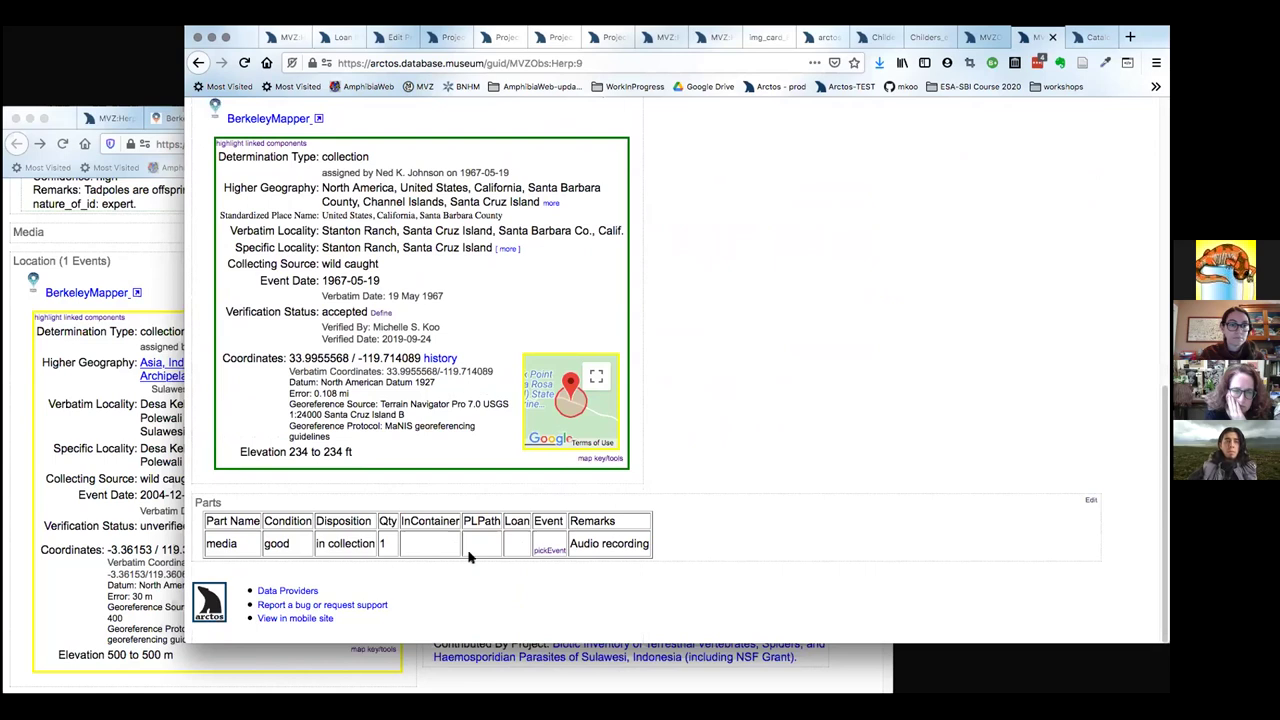
scroll(906, 385, up, 3)
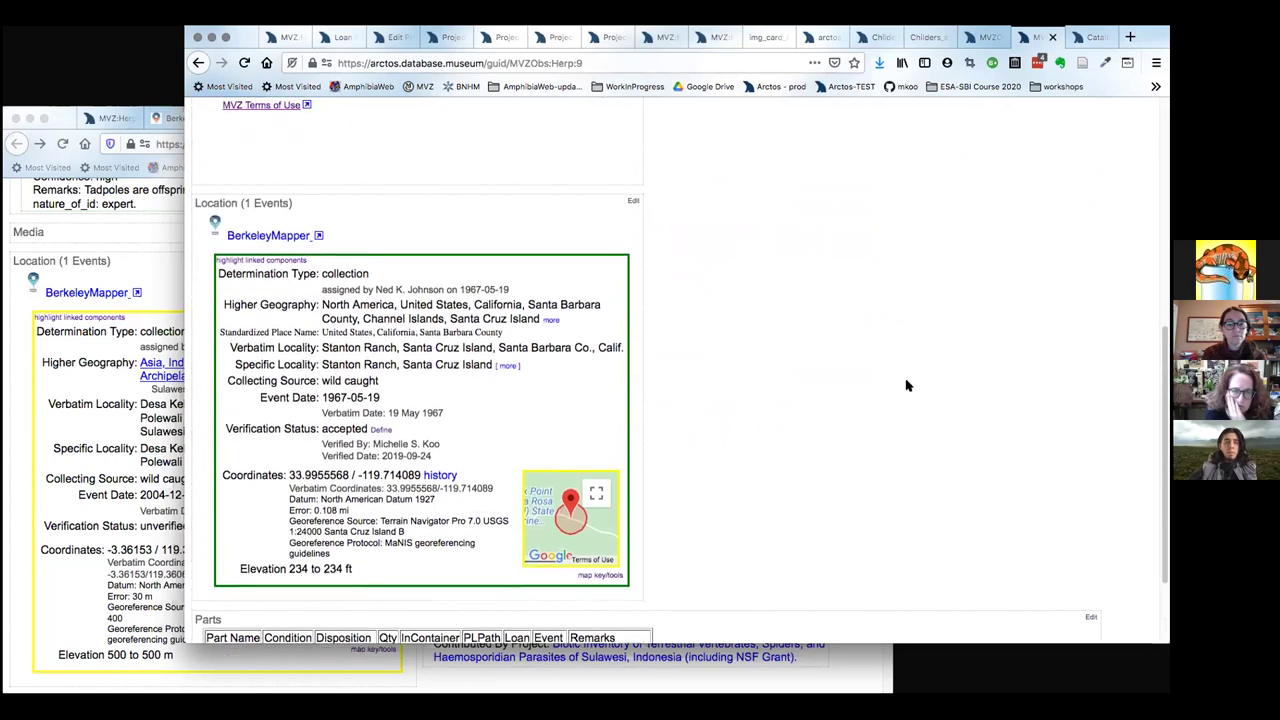
scroll(906, 385, down, 3)
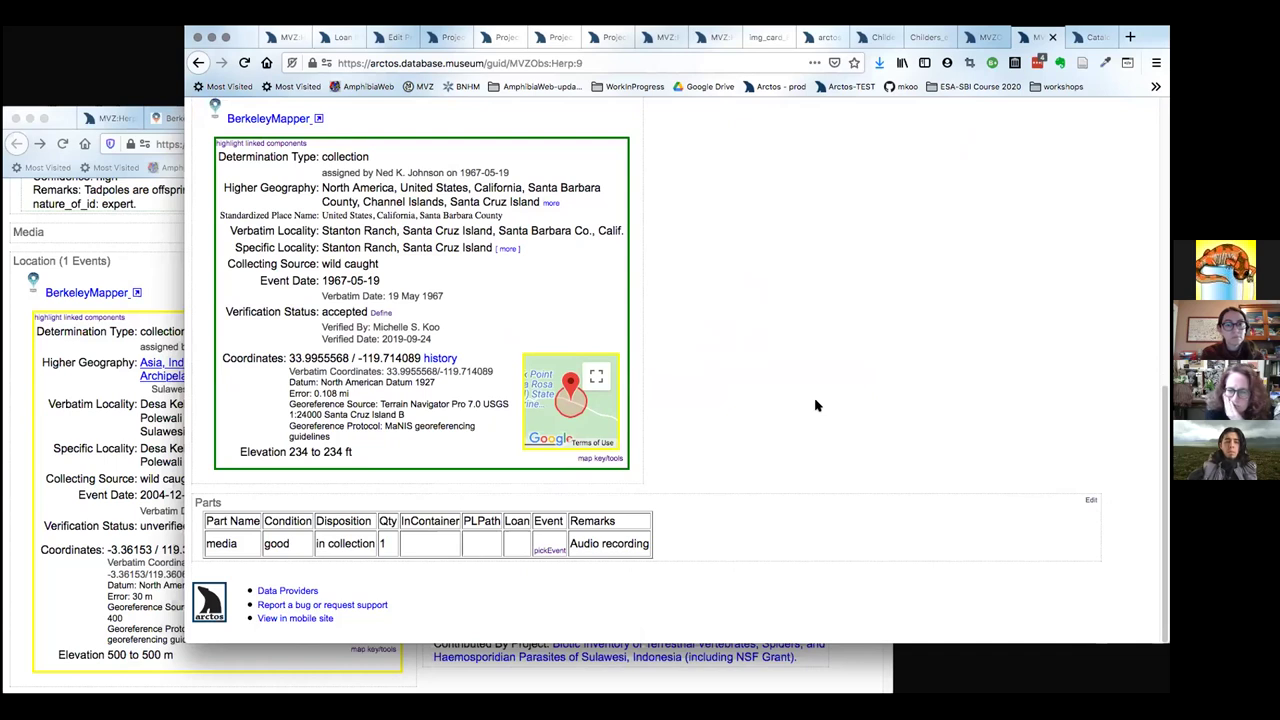
scroll(815, 405, up, 9)
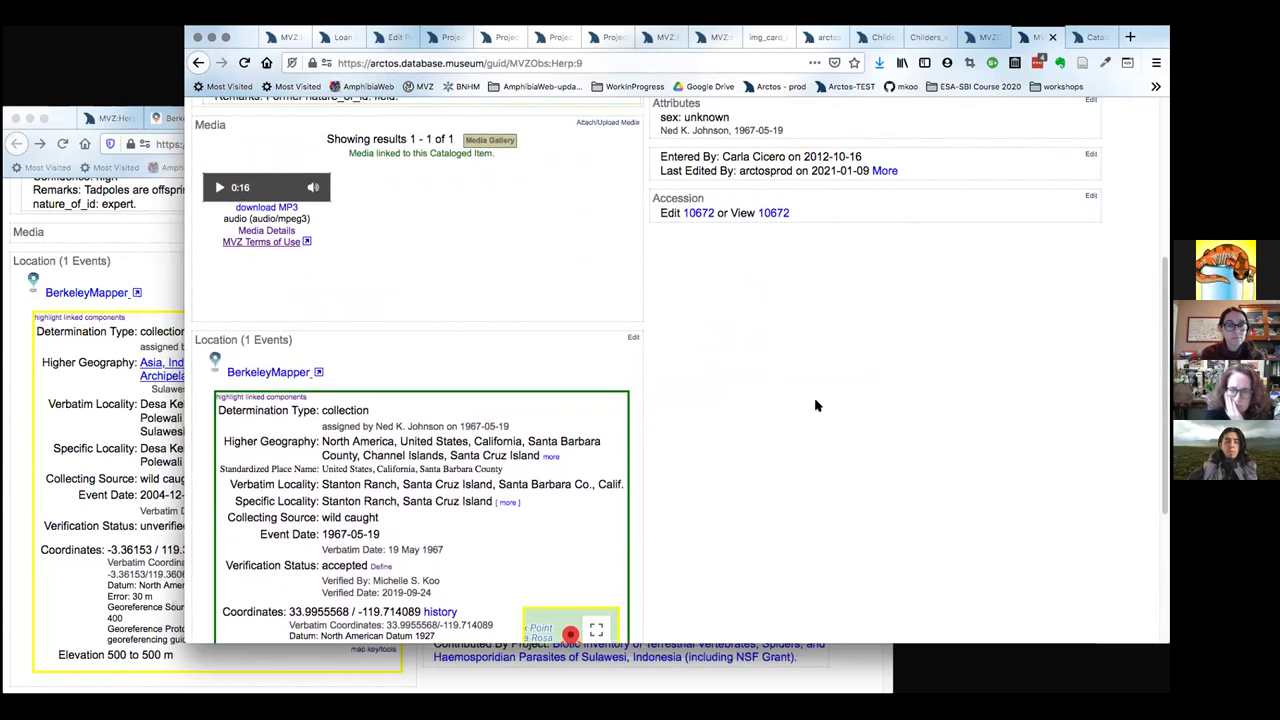
scroll(815, 405, up, 4)
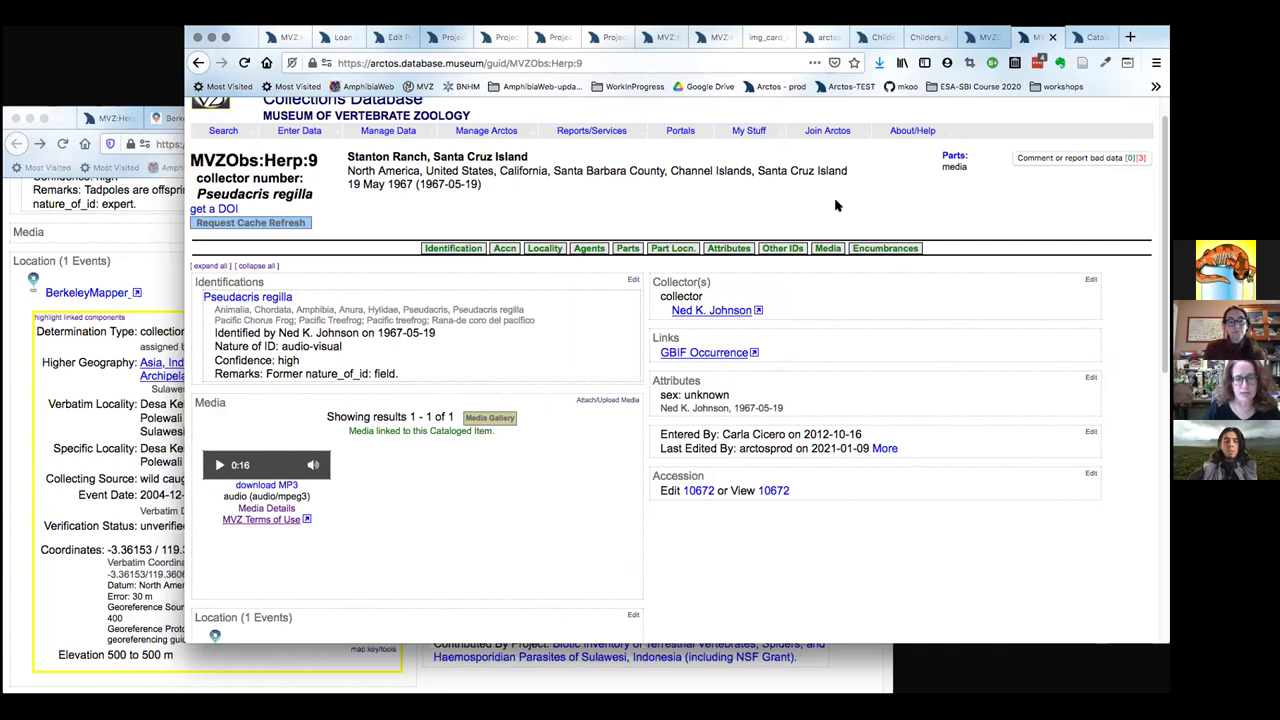
scroll(836, 205, up, 1)
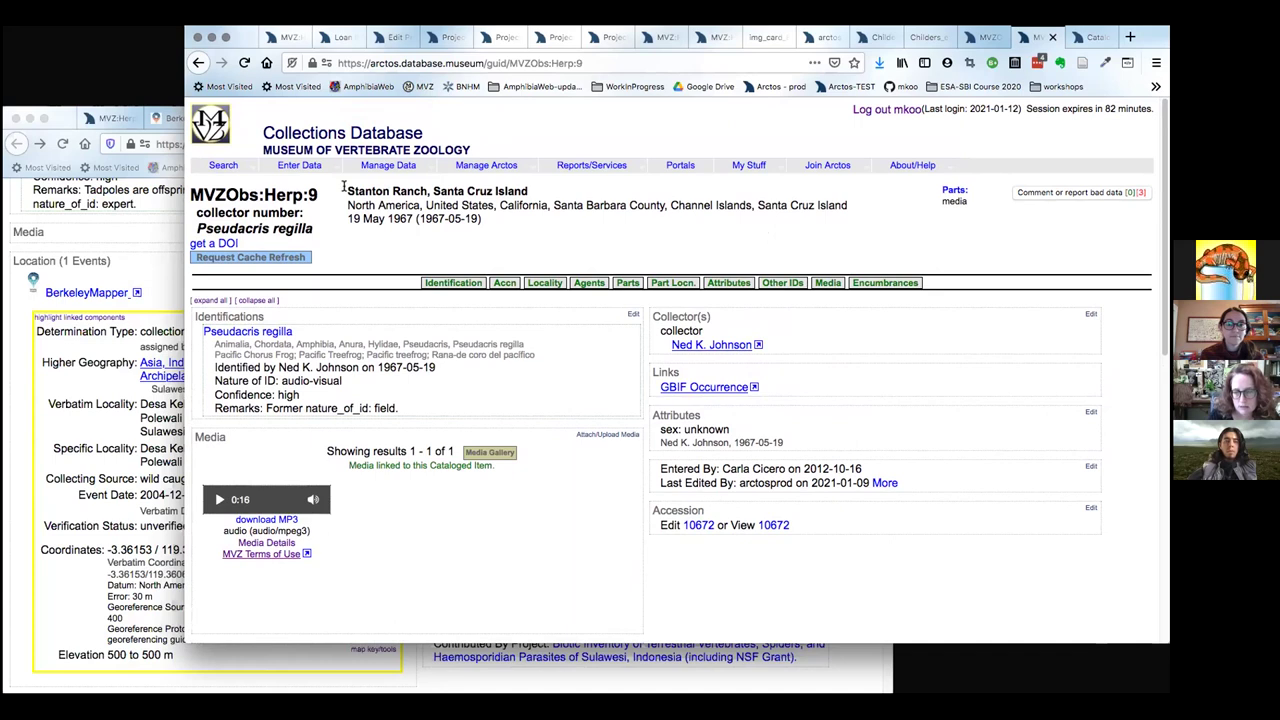
Open the Arctos catalog record search form and narrow the browser window.
click(230, 177)
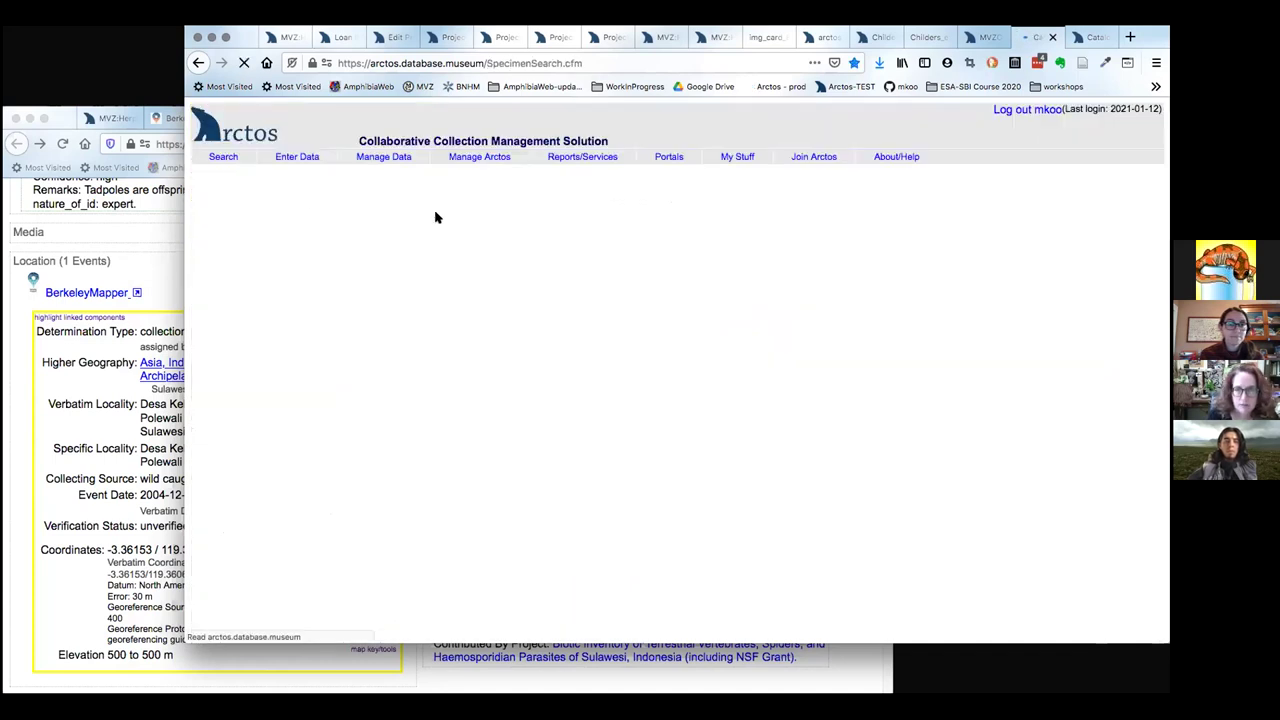
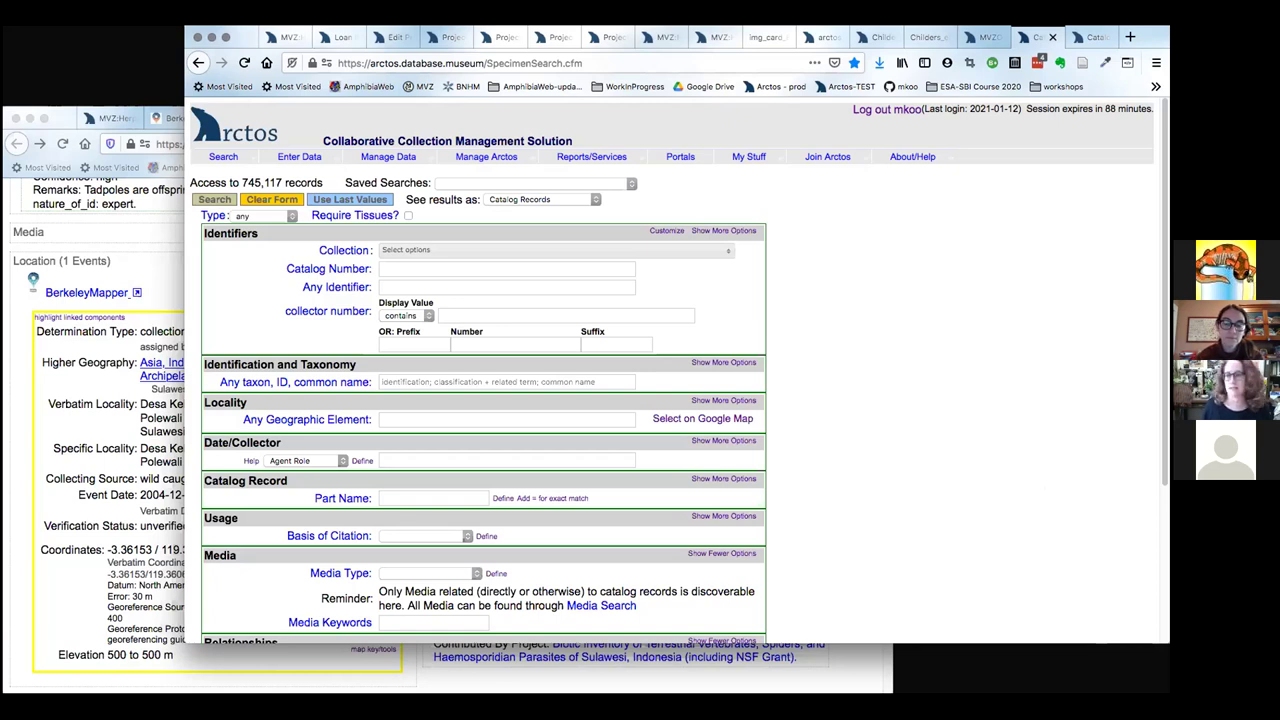
scroll(1032, 468, down, 1)
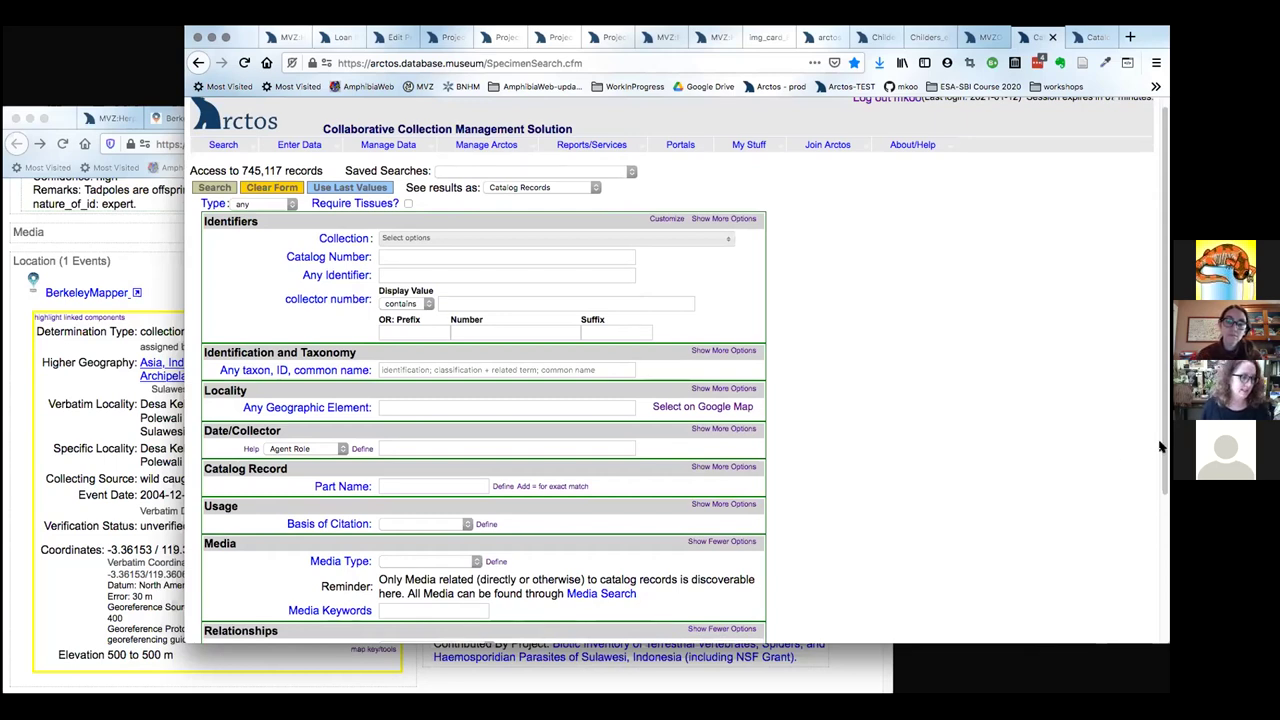
drag(1165, 442, 925, 470)
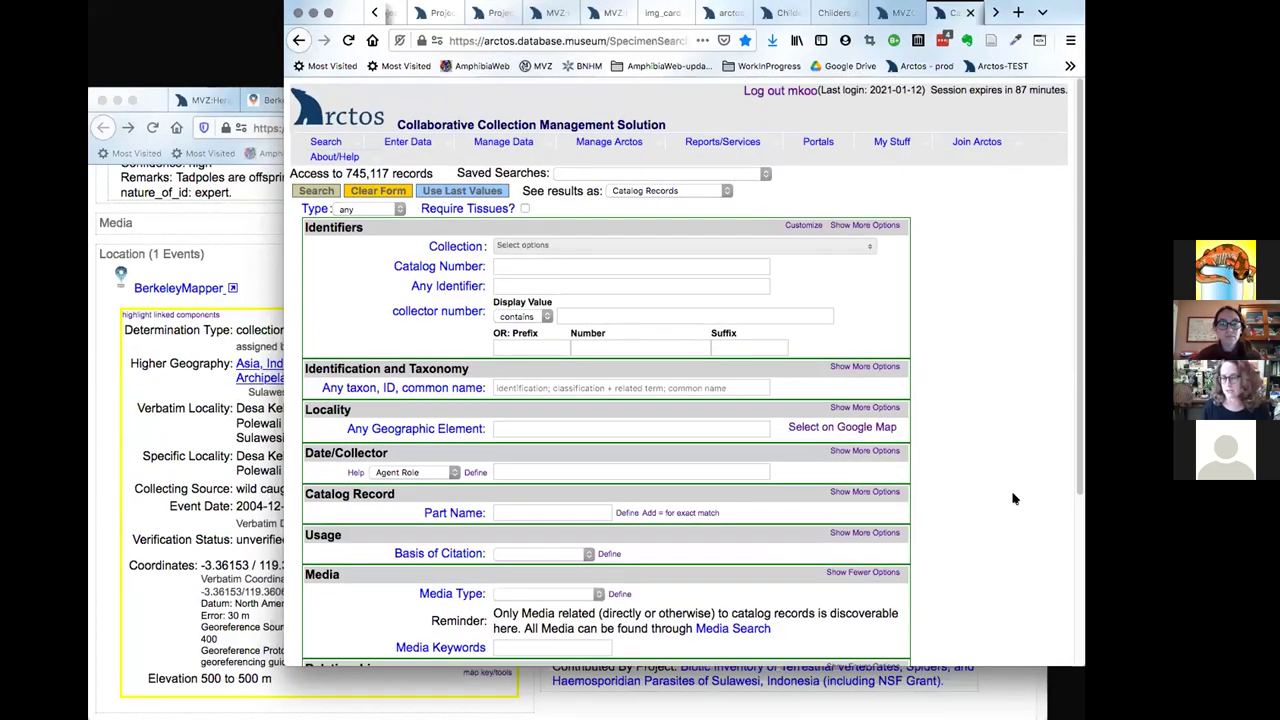
click(995, 12)
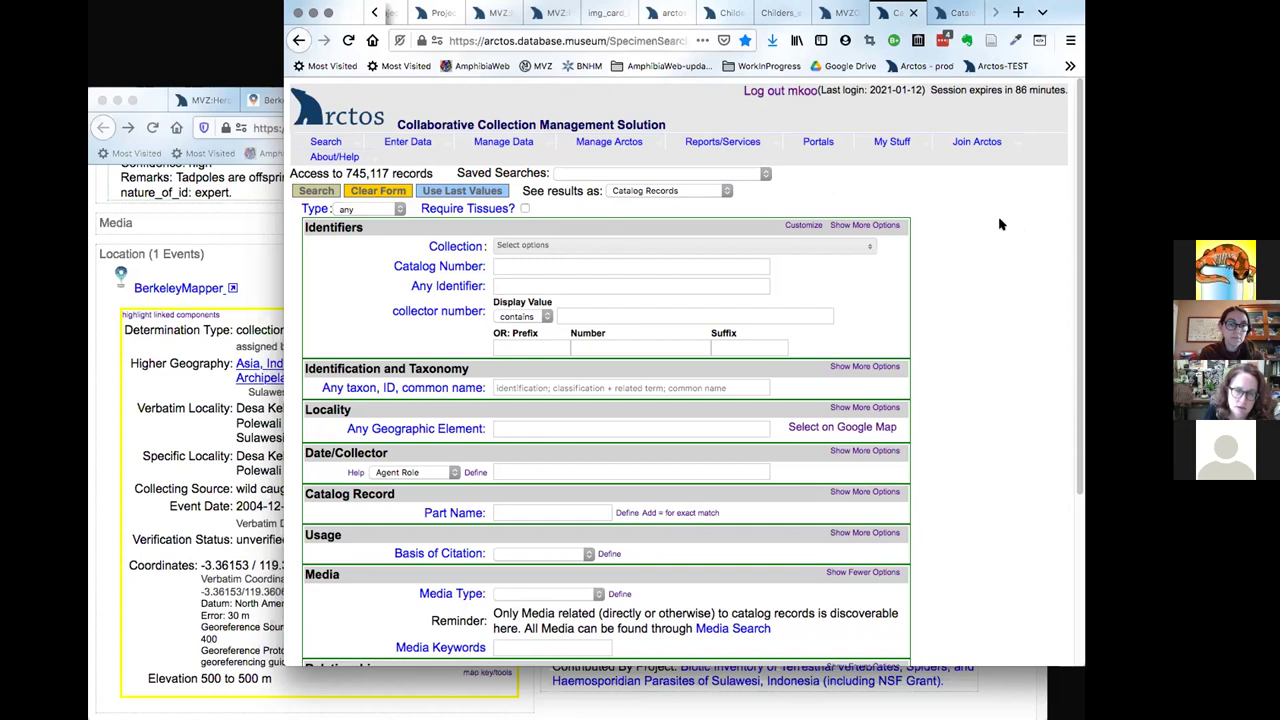
Look through the list of saved searches and close it without choosing one.
click(760, 176)
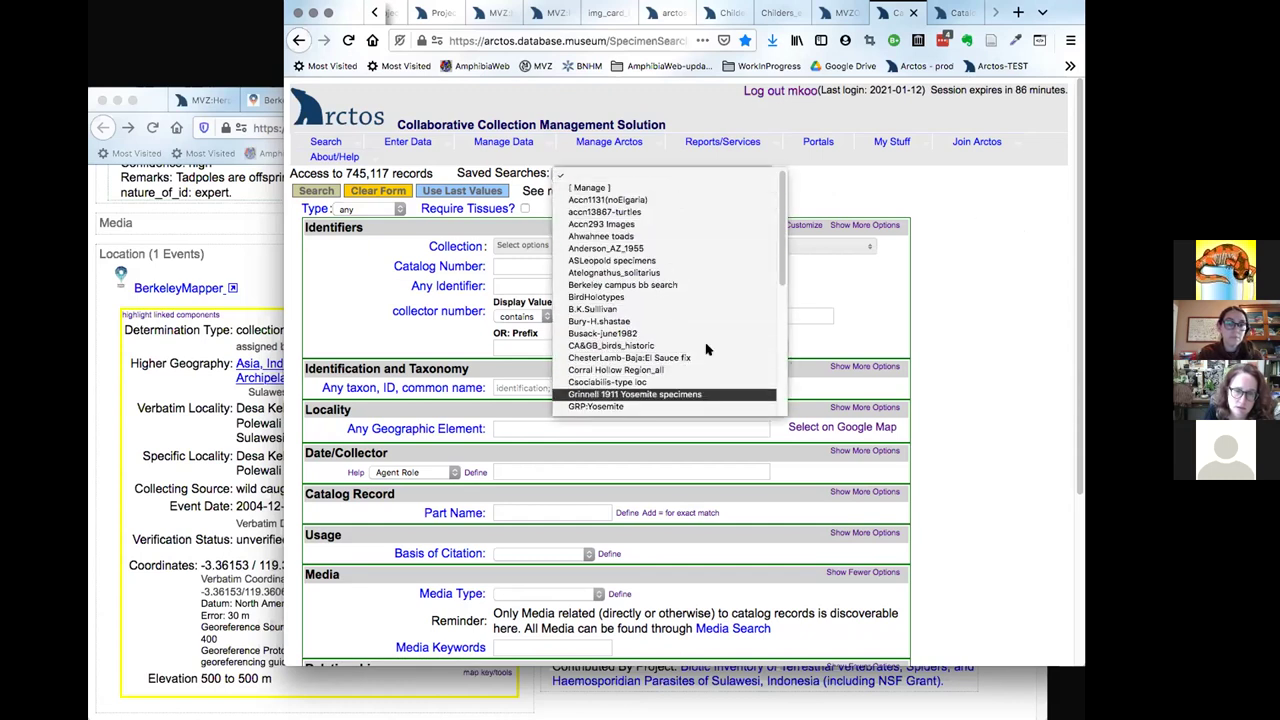
scroll(720, 260, down, 5)
scroll(727, 255, down, 1)
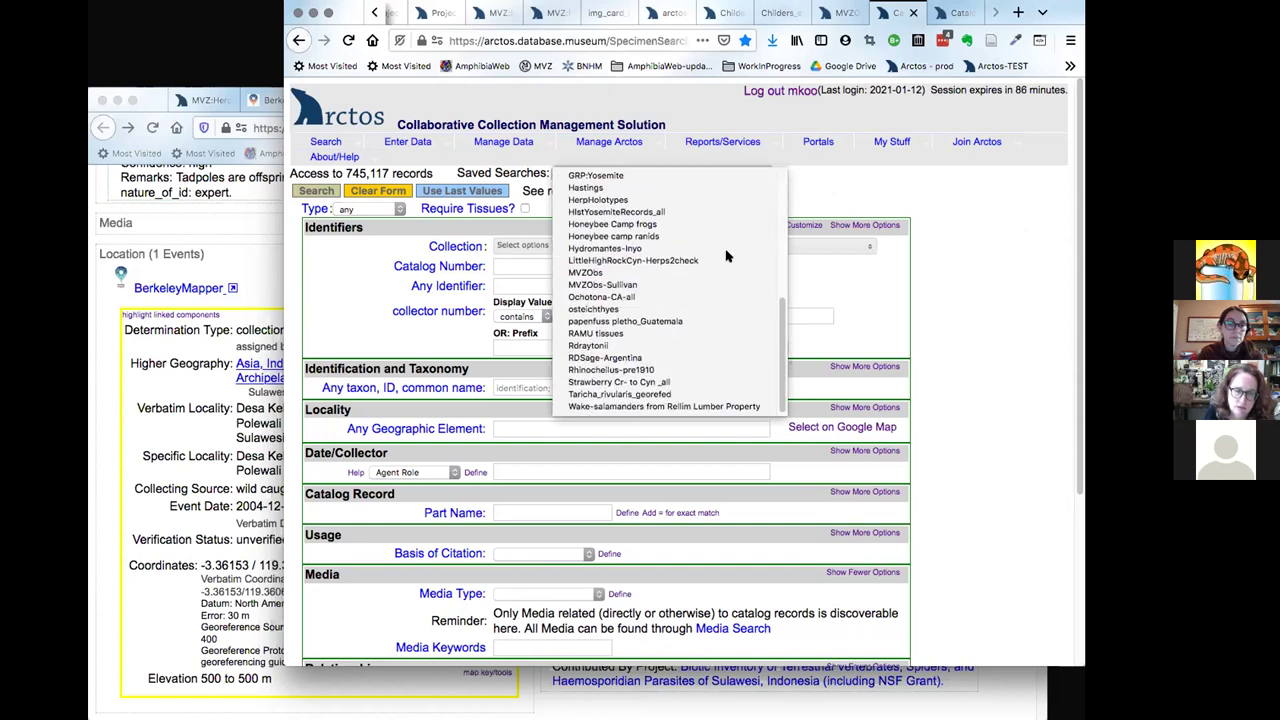
scroll(720, 337, up, 4)
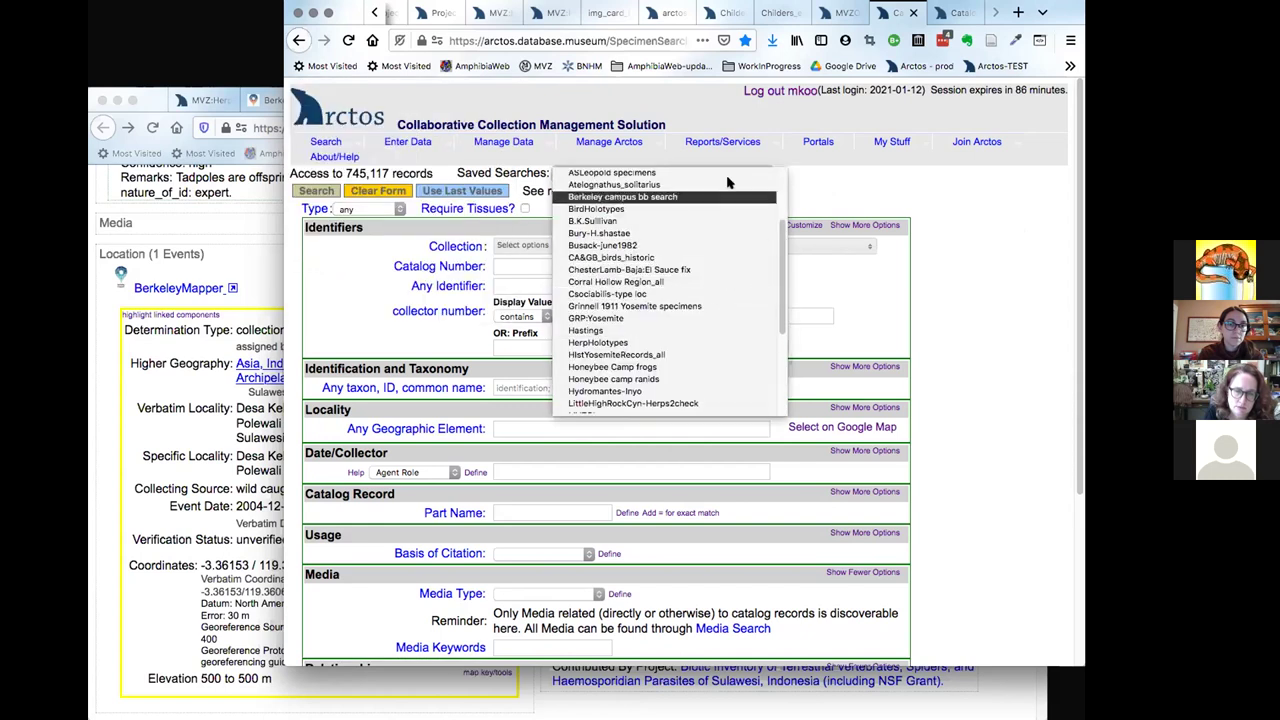
scroll(733, 361, down, 3)
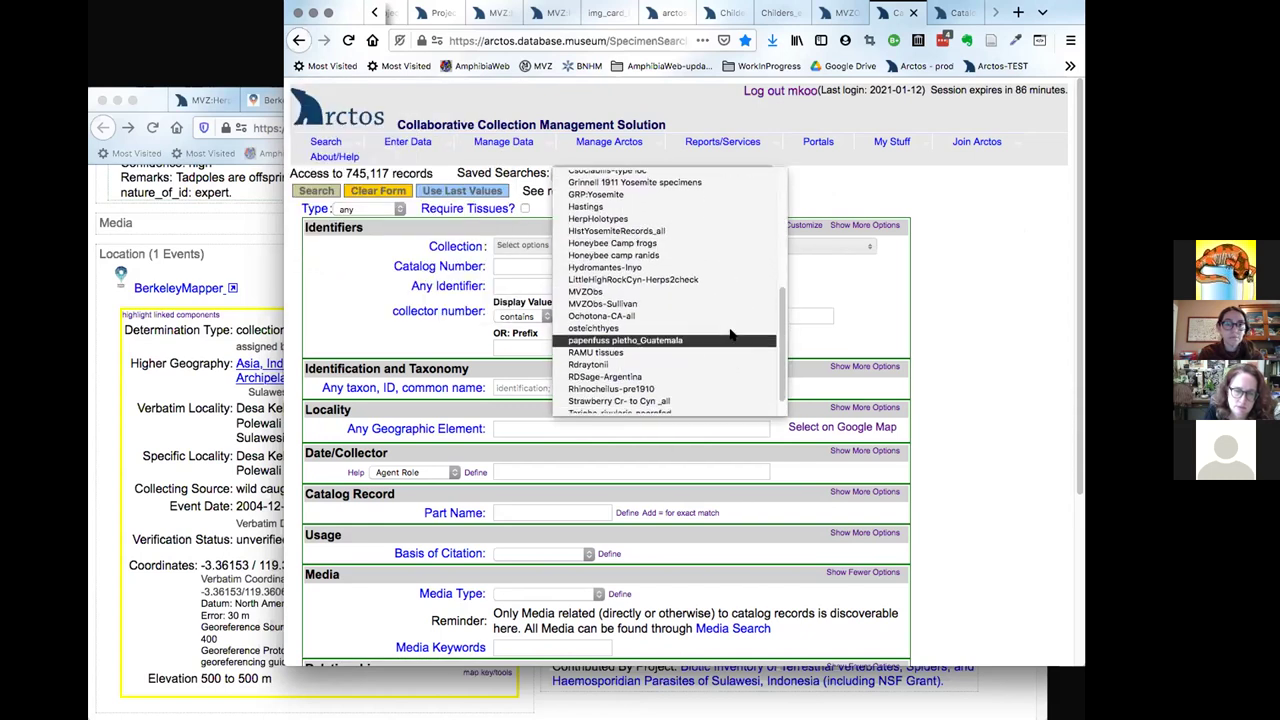
scroll(743, 345, down, 1)
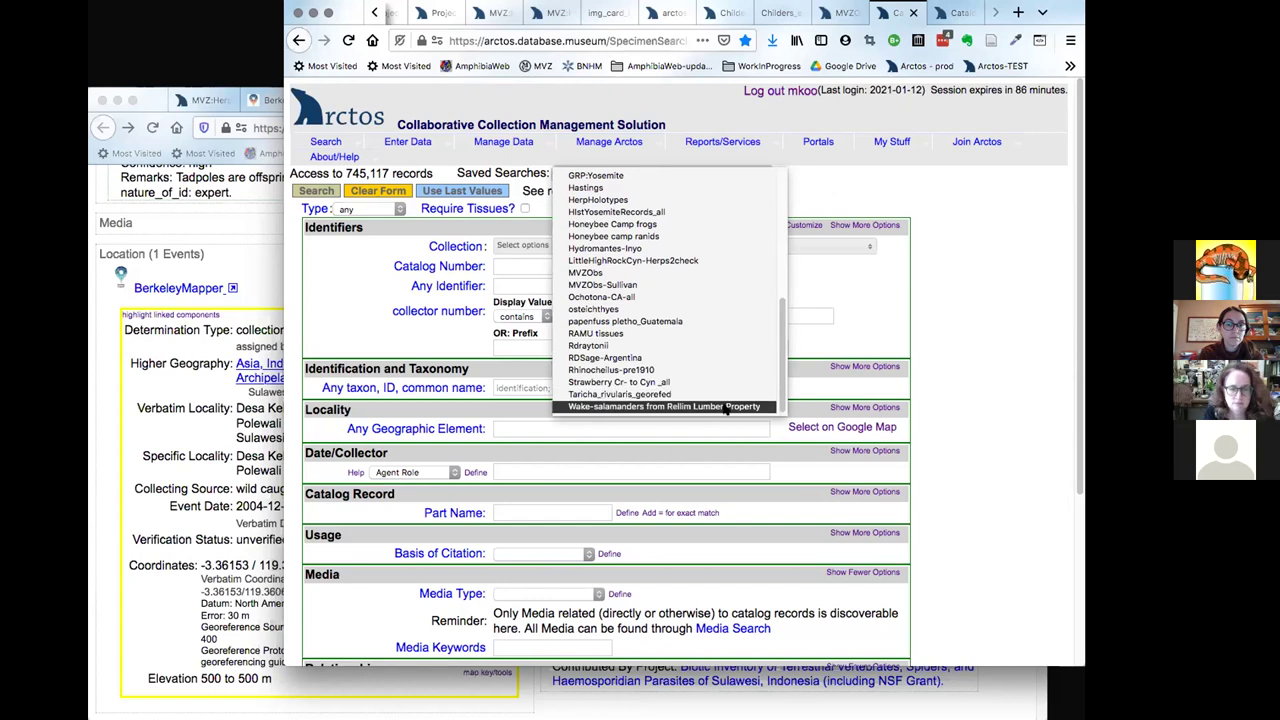
scroll(717, 320, up, 6)
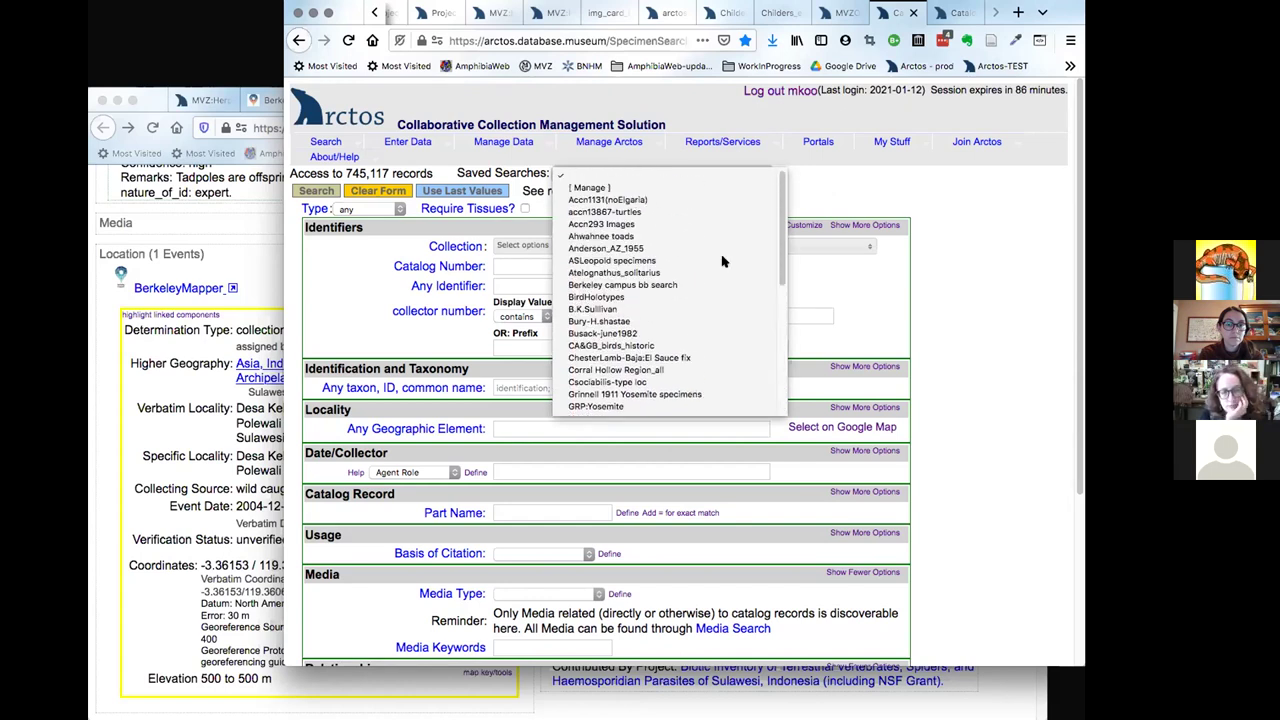
scroll(730, 326, down, 1)
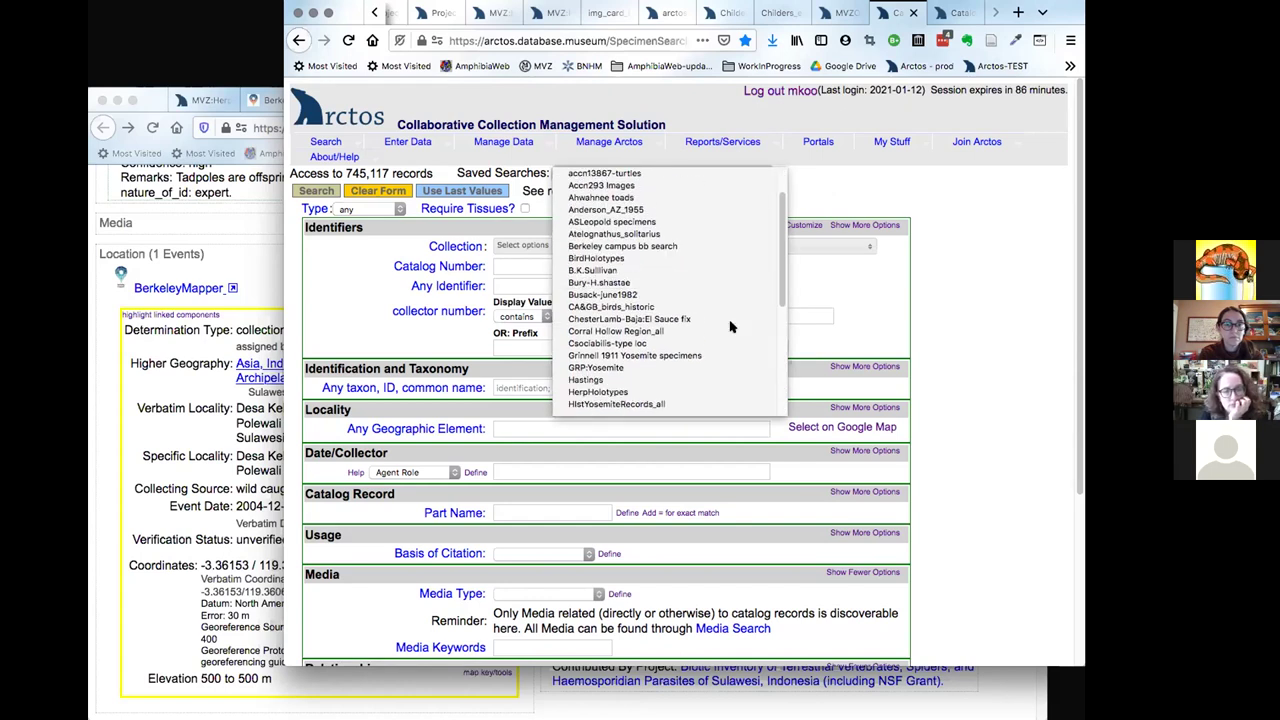
scroll(730, 382, down, 1)
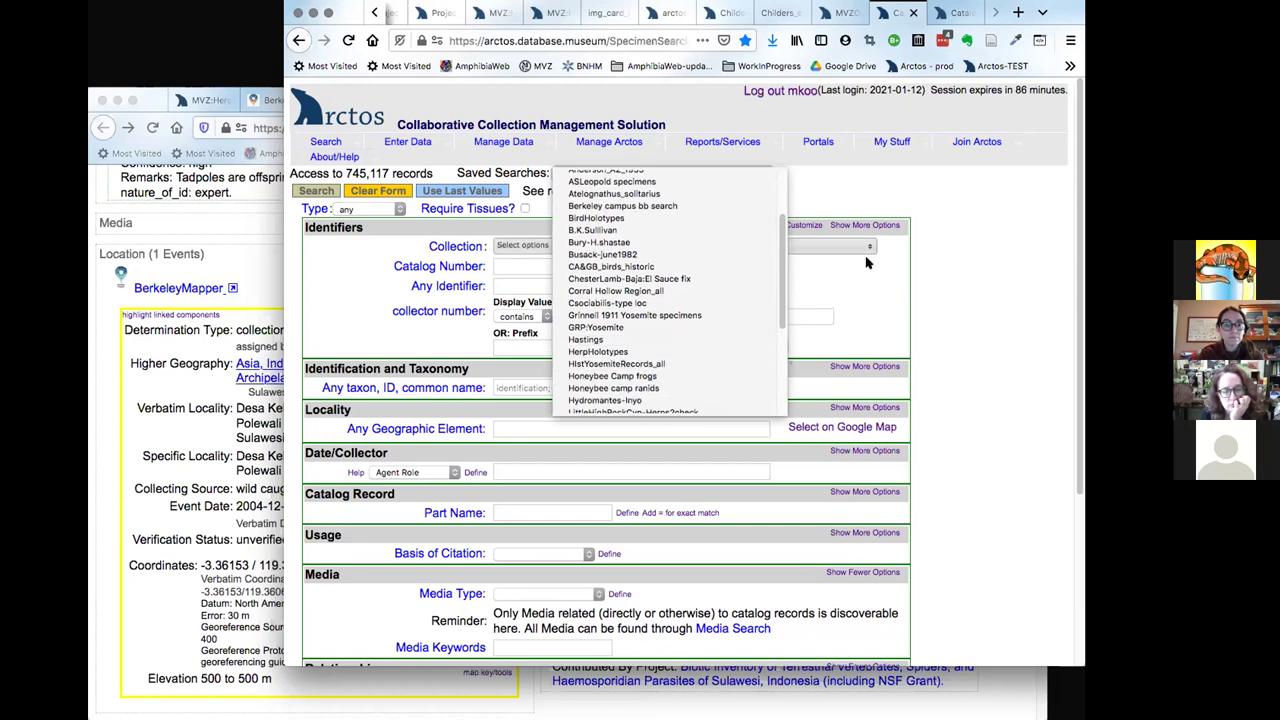
click(988, 304)
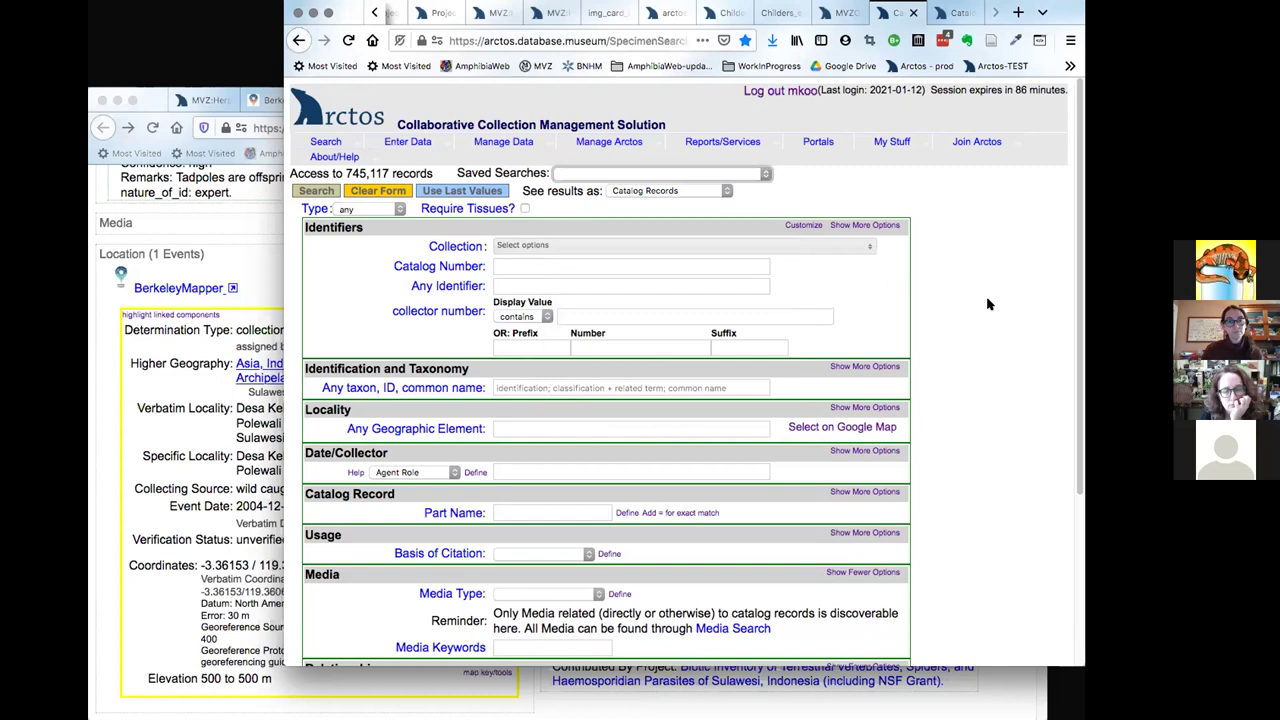
Show the additional search options for Identifiers, view them, and collapse them again.
click(893, 225)
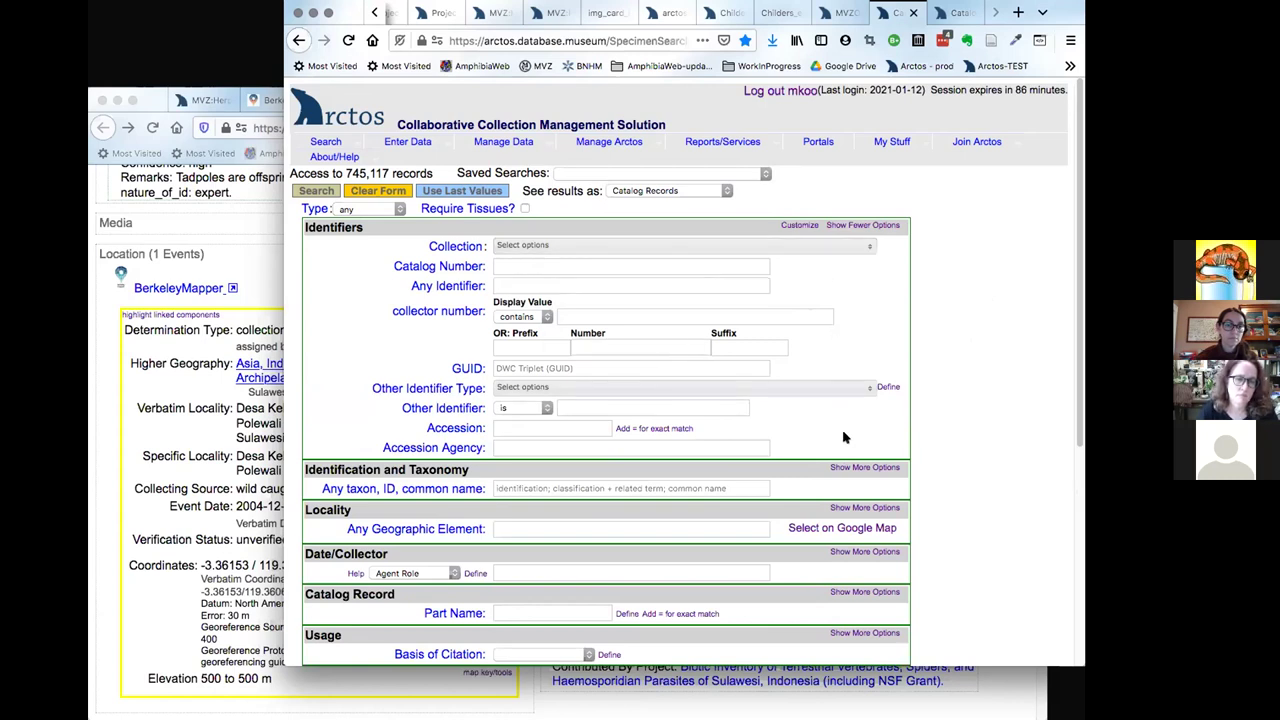
click(866, 225)
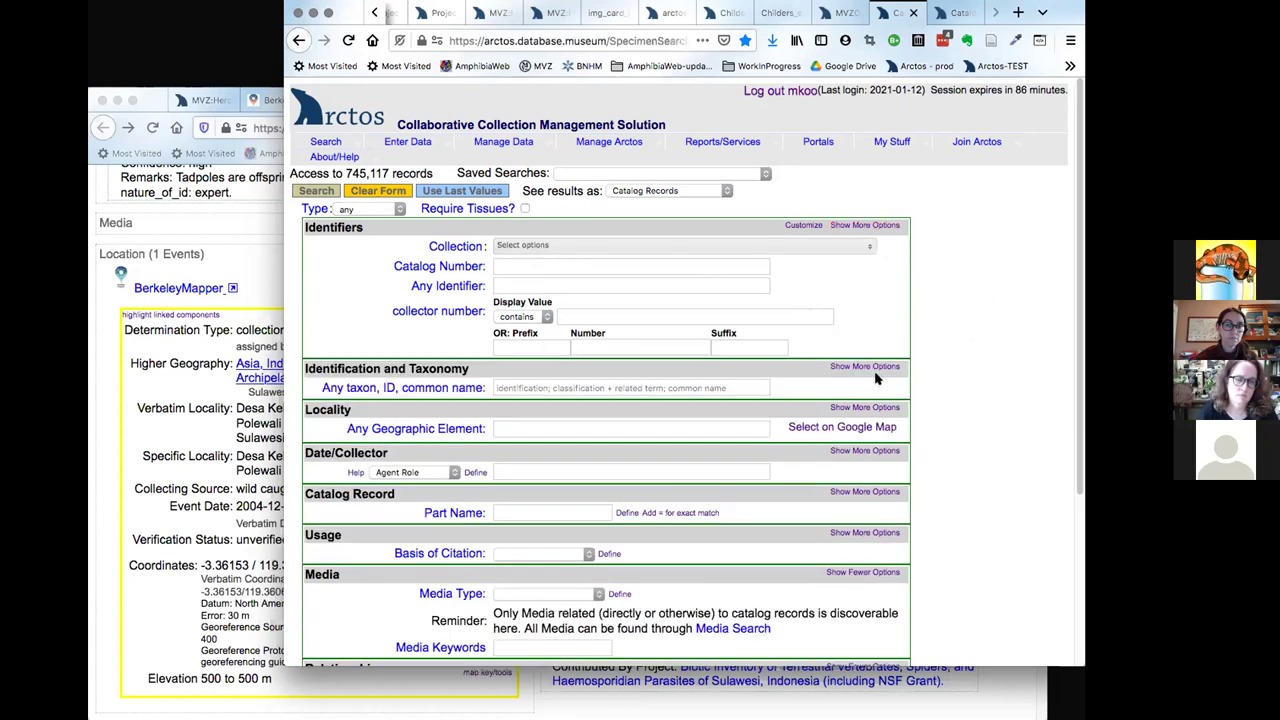
Show the additional search options for Identification and Taxonomy, look through the classification fields, and collapse them again.
click(880, 367)
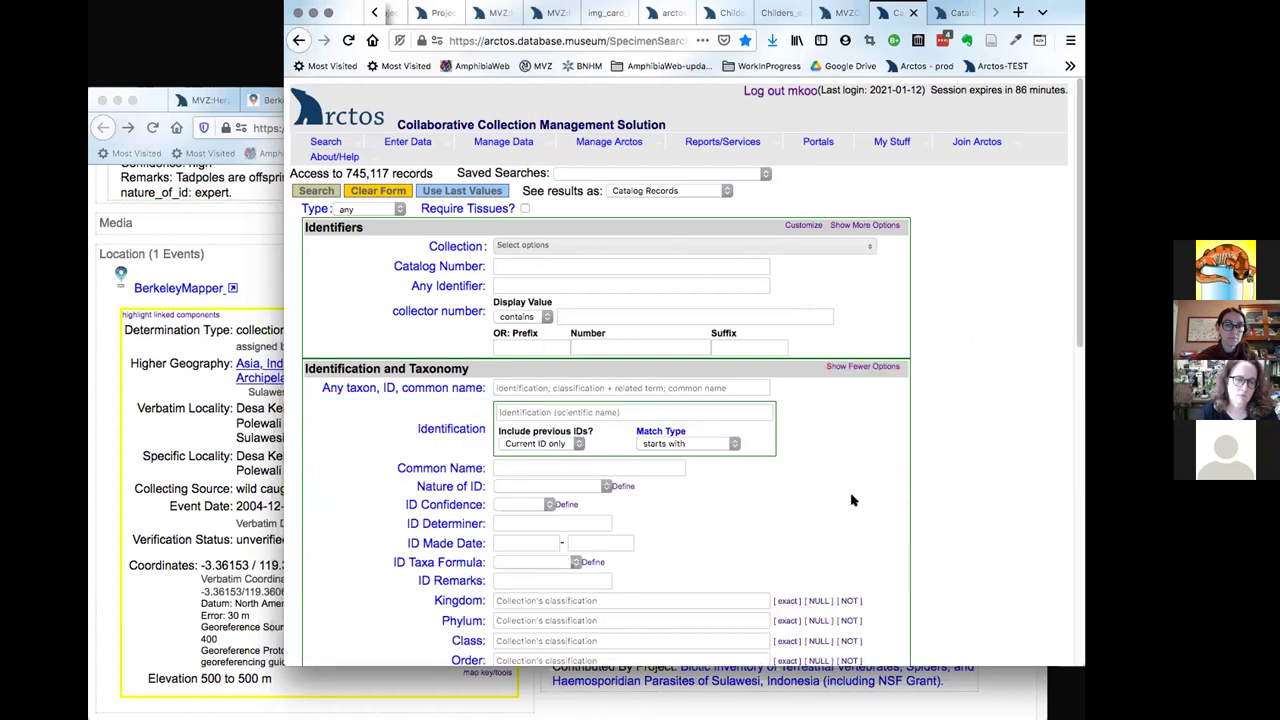
scroll(851, 500, down, 3)
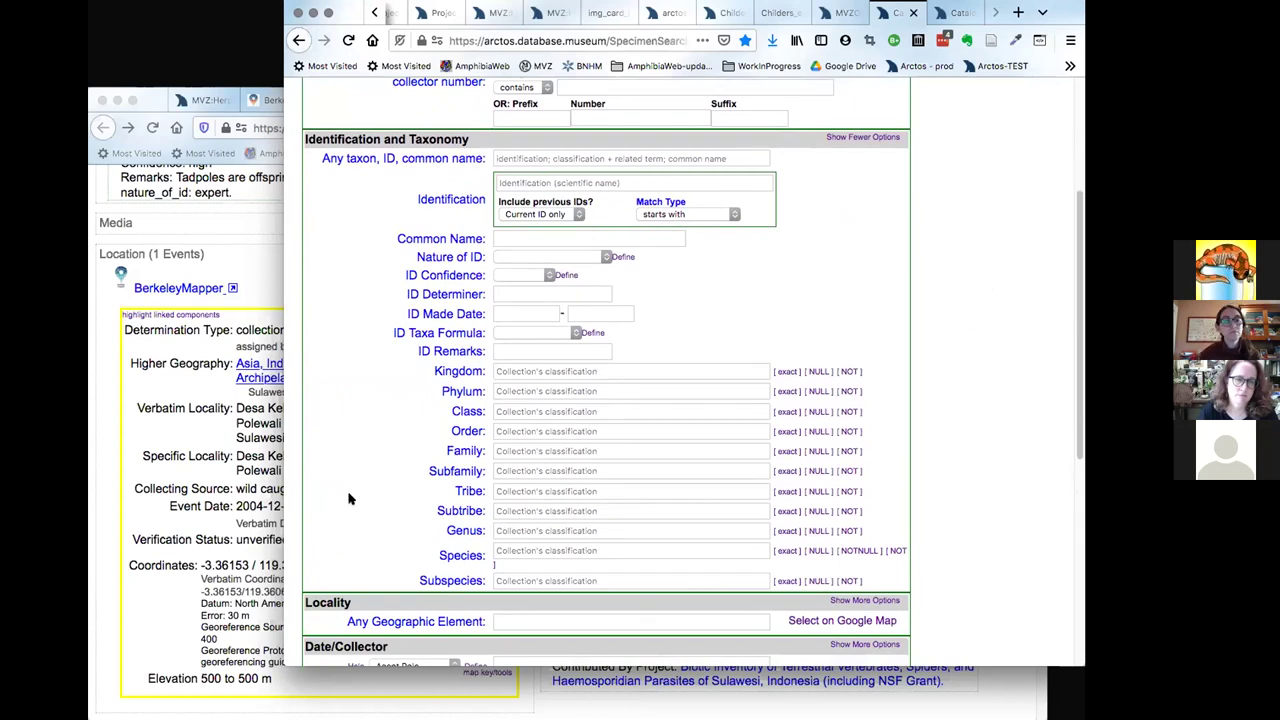
scroll(350, 495, up, 1)
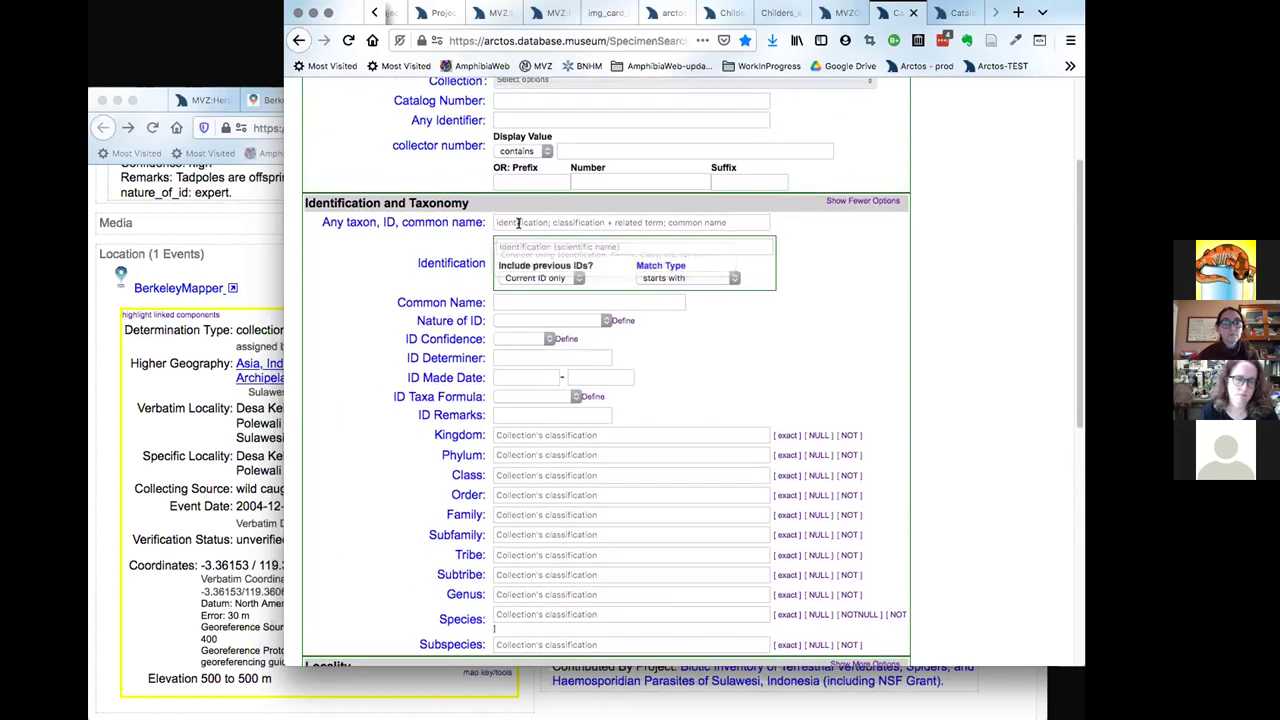
scroll(380, 543, down, 2)
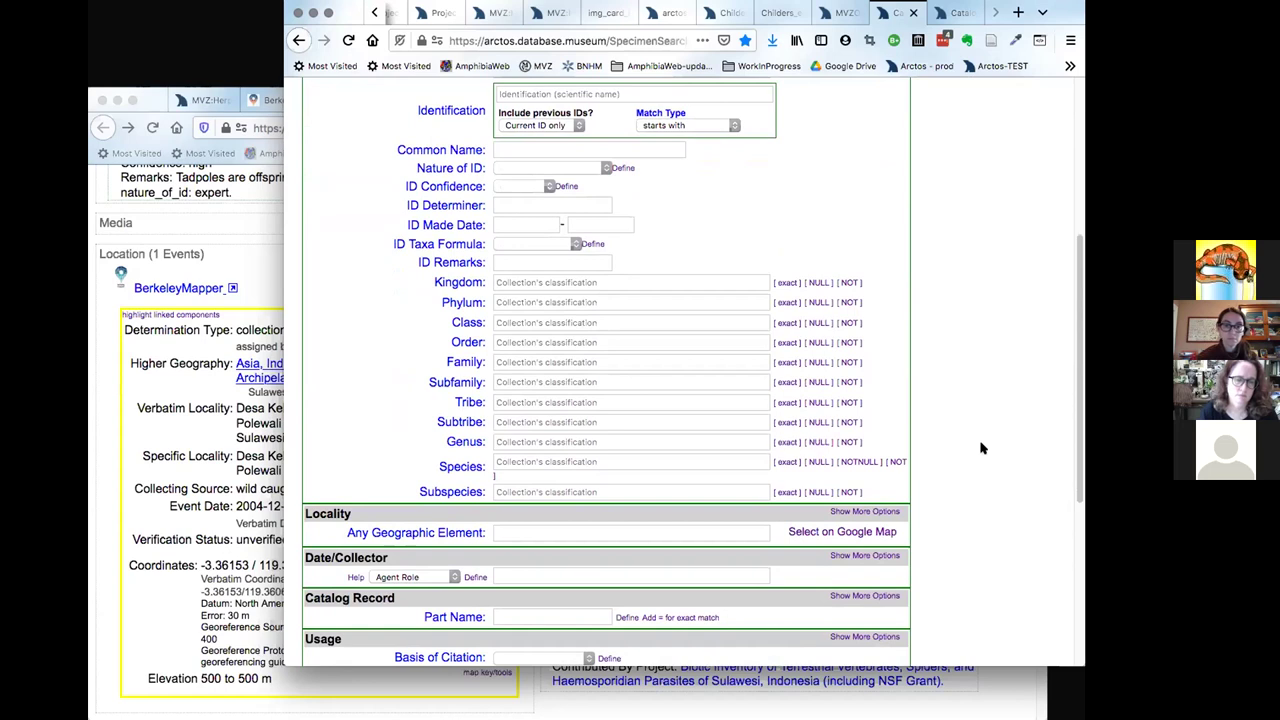
scroll(992, 451, down, 1)
scroll(992, 451, up, 4)
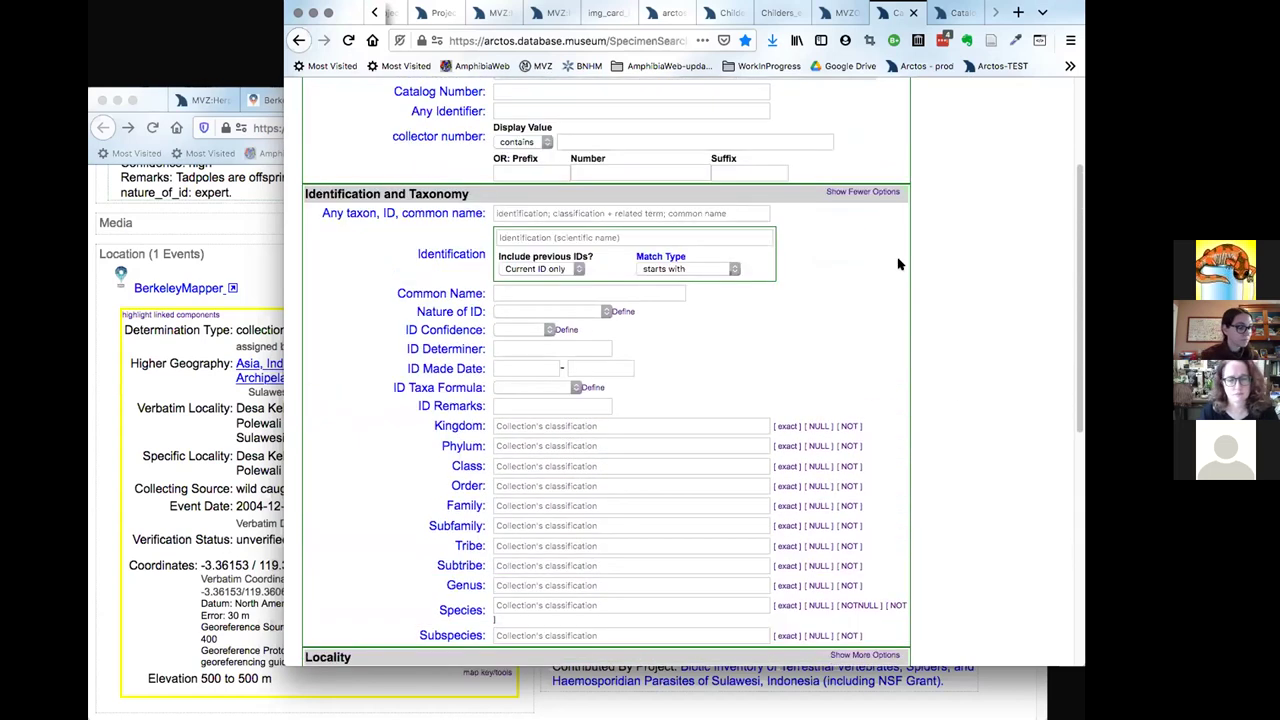
click(880, 190)
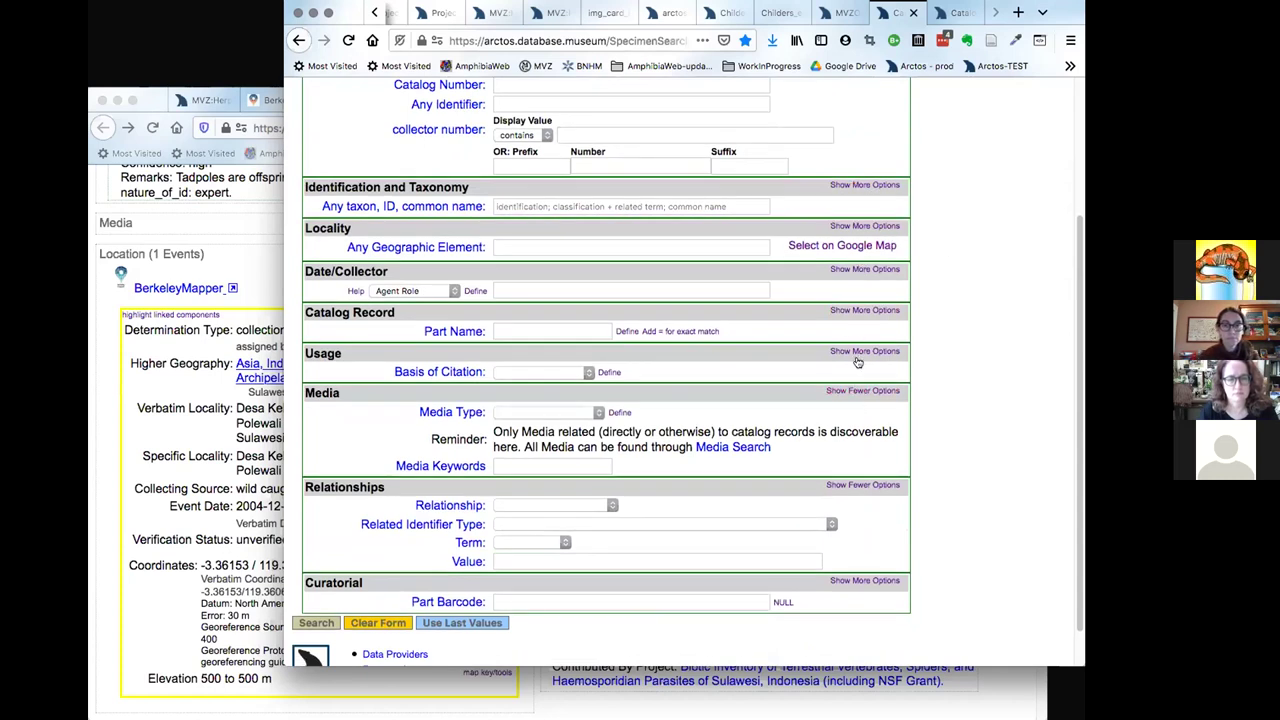
Show the additional Locality options and open the Google map selector, bringing North America and Hawaii into view.
click(866, 226)
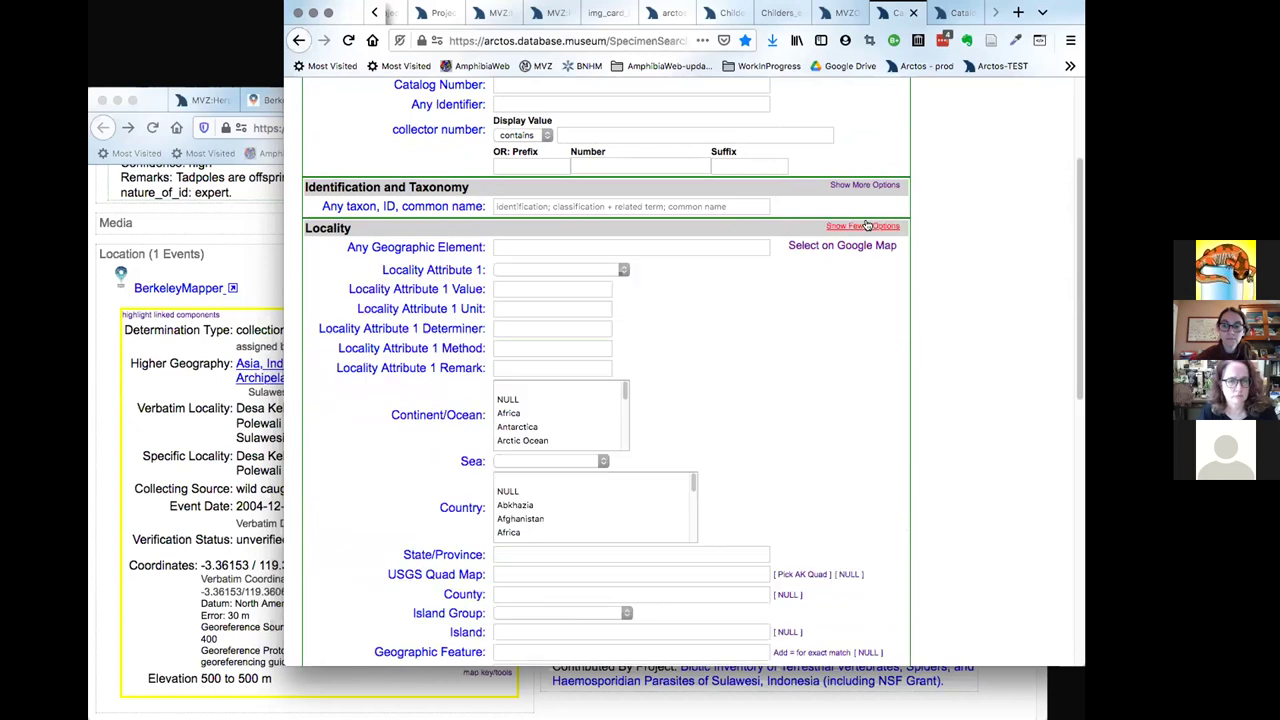
click(862, 246)
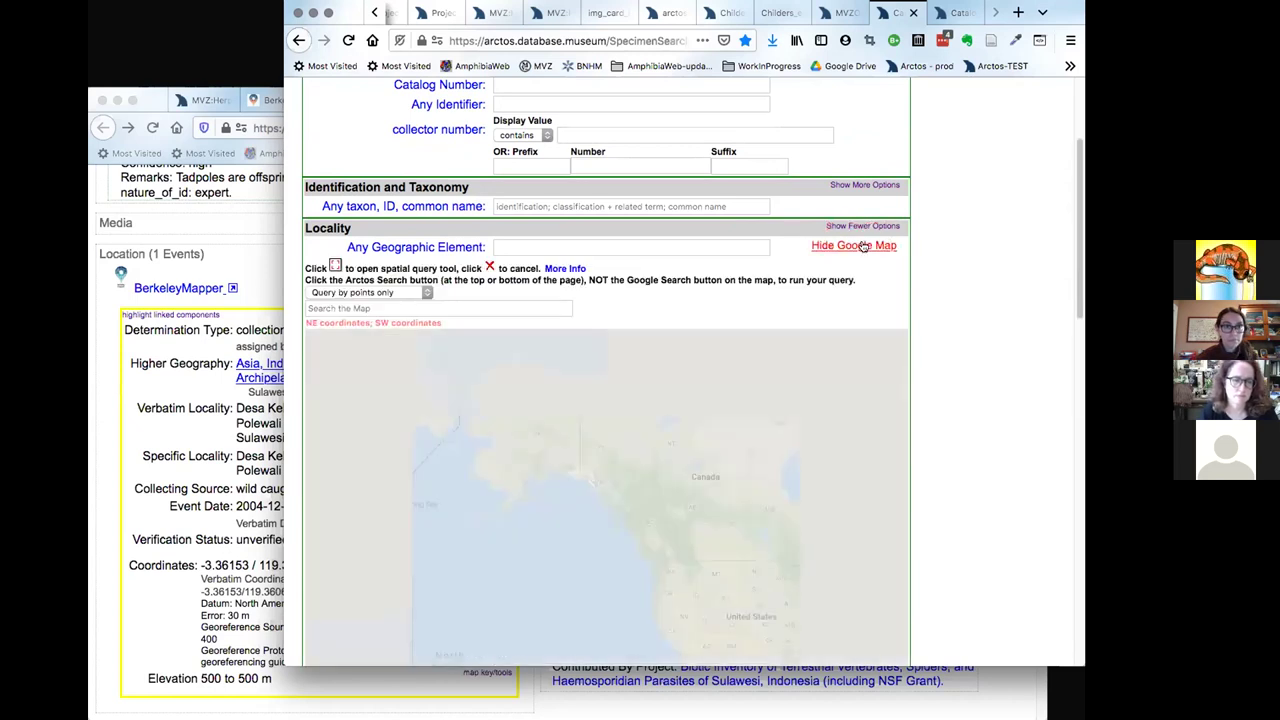
drag(640, 503, 557, 380)
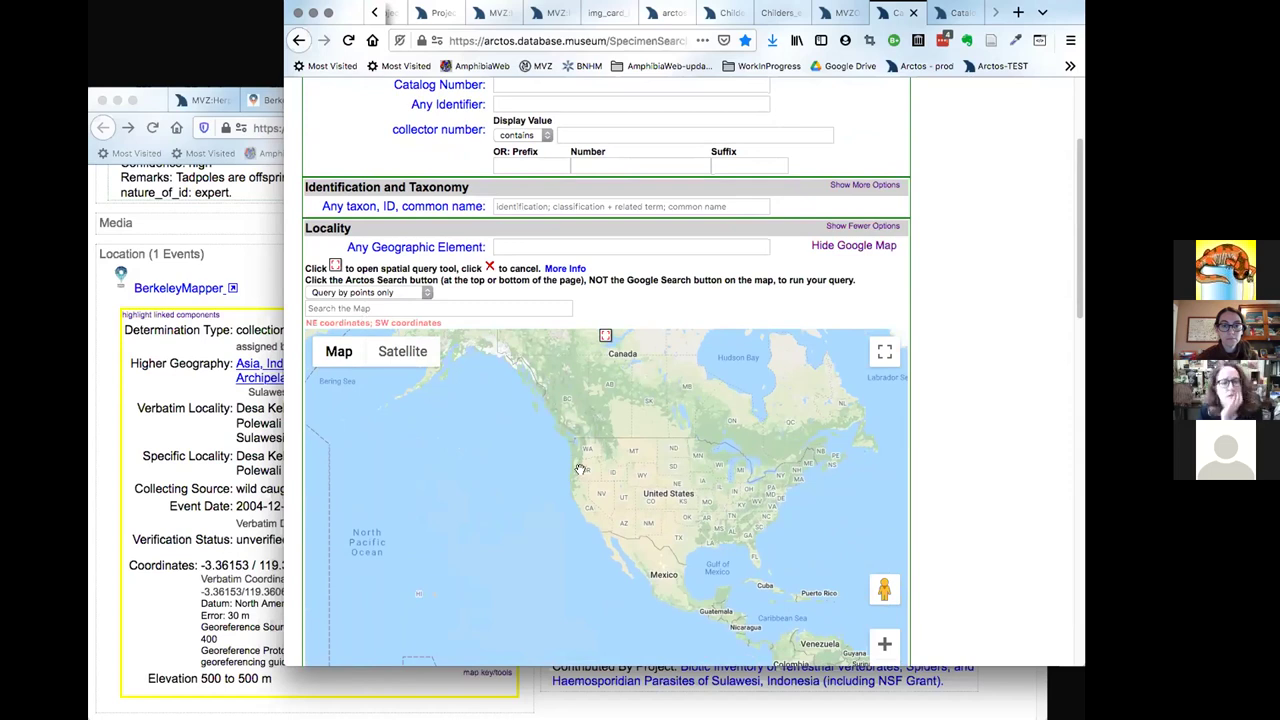
drag(575, 465, 557, 432)
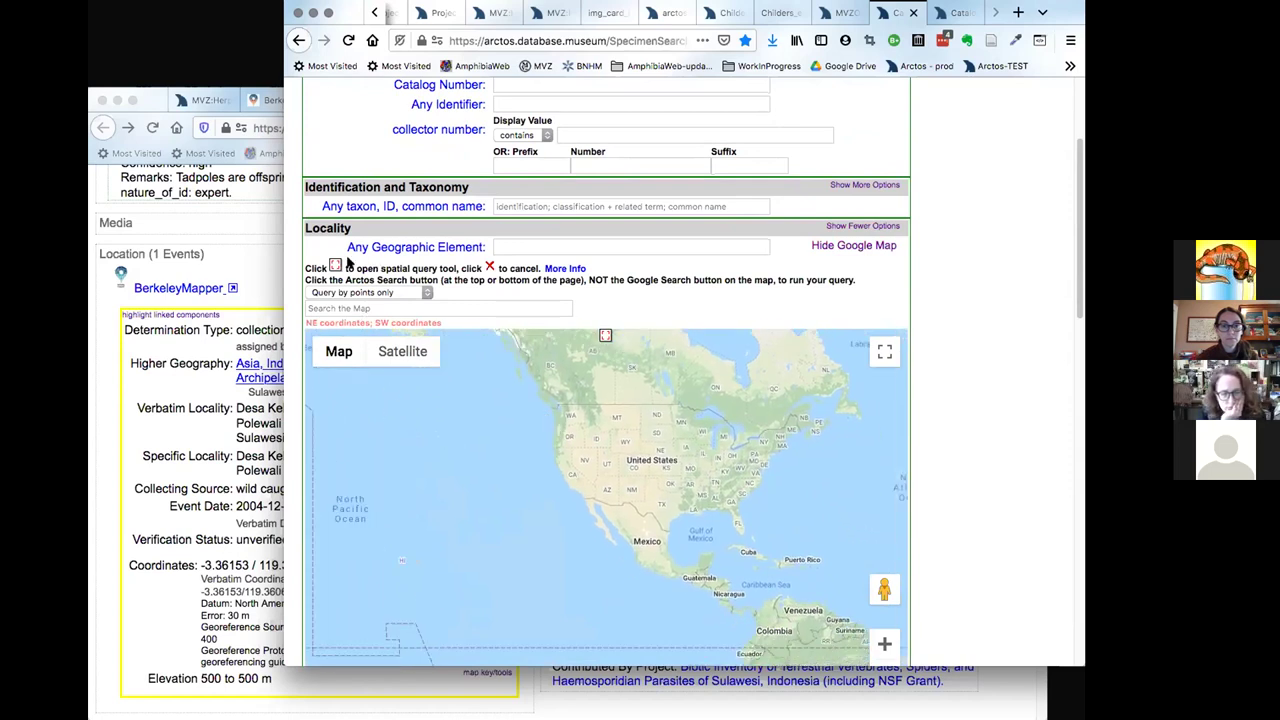
Place a spatial query box around Hawaii, with corners at about 24.3, -150.0 and 13.7, -158.3, and inspect it up close.
click(605, 335)
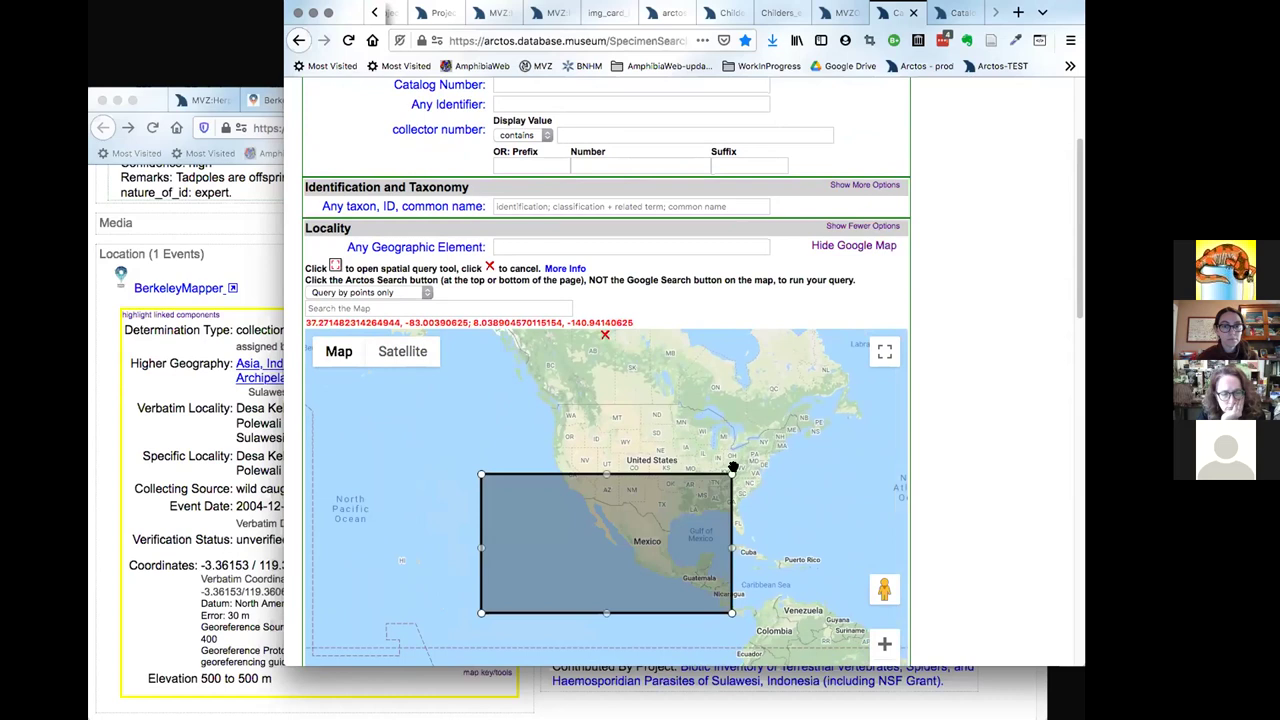
mouse_move(732, 471)
mouse_down()
mouse_move(520, 549)
mouse_move(519, 565)
mouse_move(412, 563)
mouse_move(430, 543)
mouse_up()
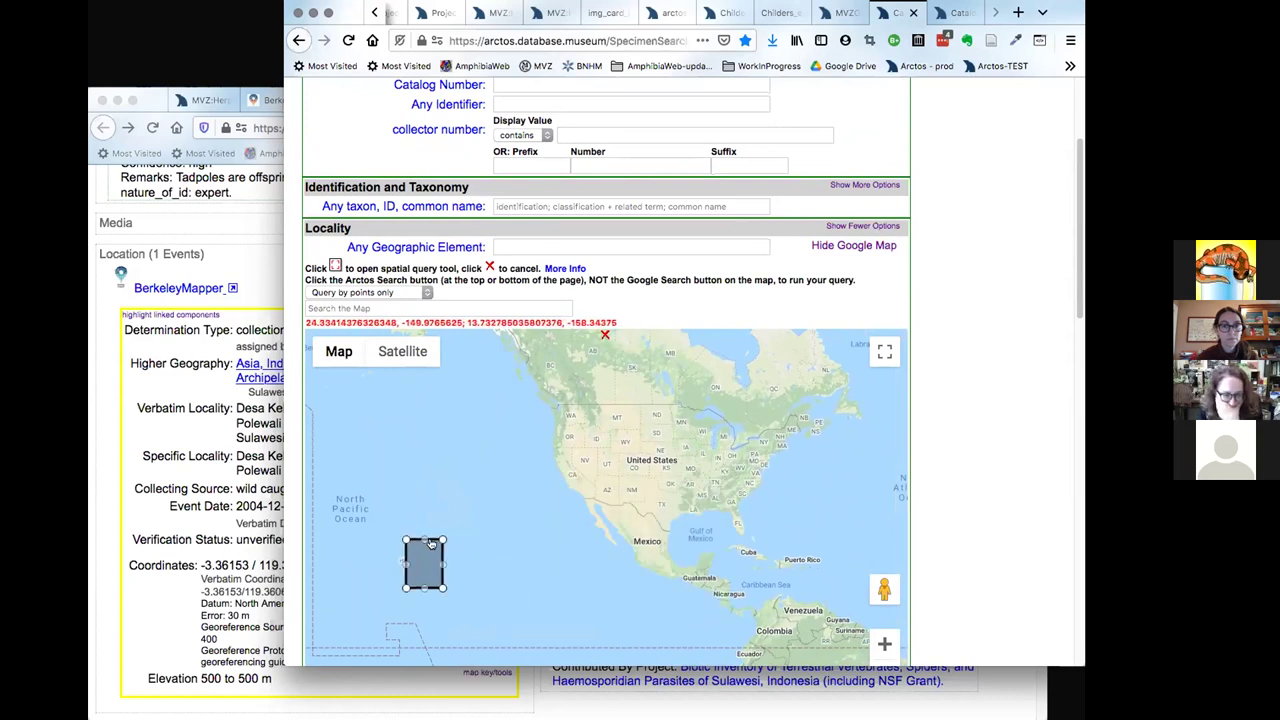
click(884, 643)
click(884, 643)
drag(410, 568, 709, 486)
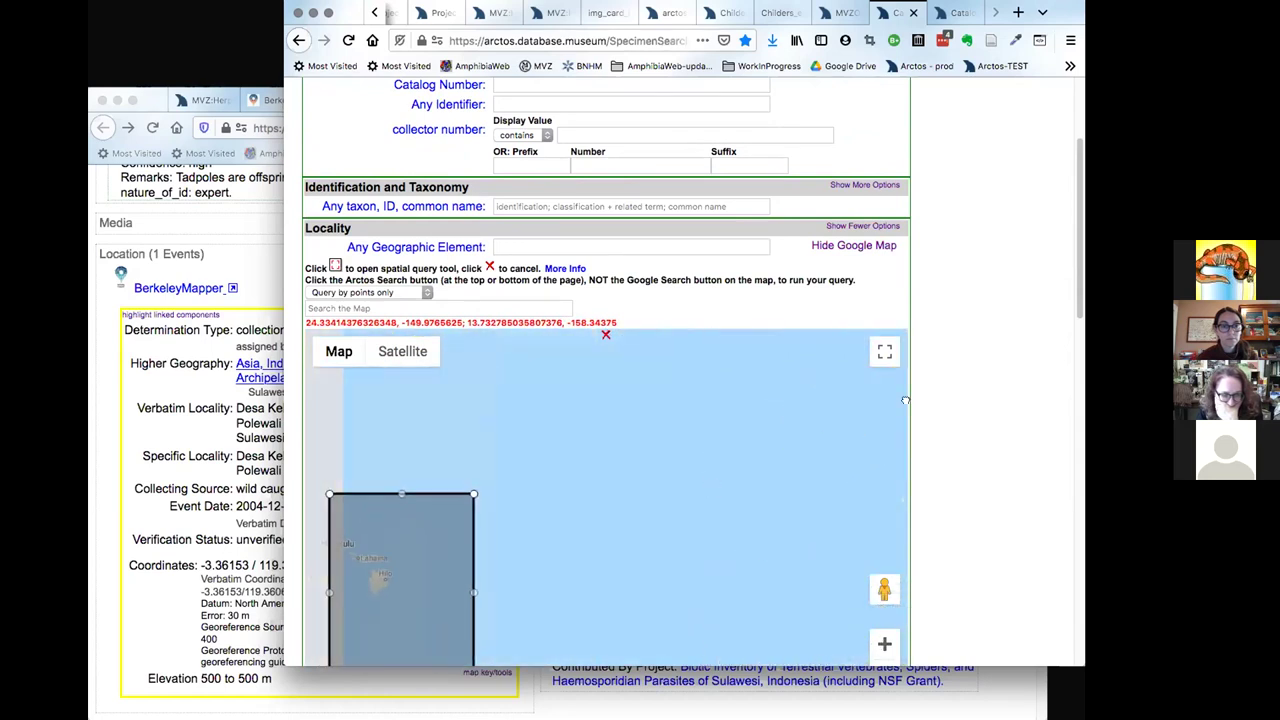
Hide the Google map and collapse the additional Locality options.
click(877, 245)
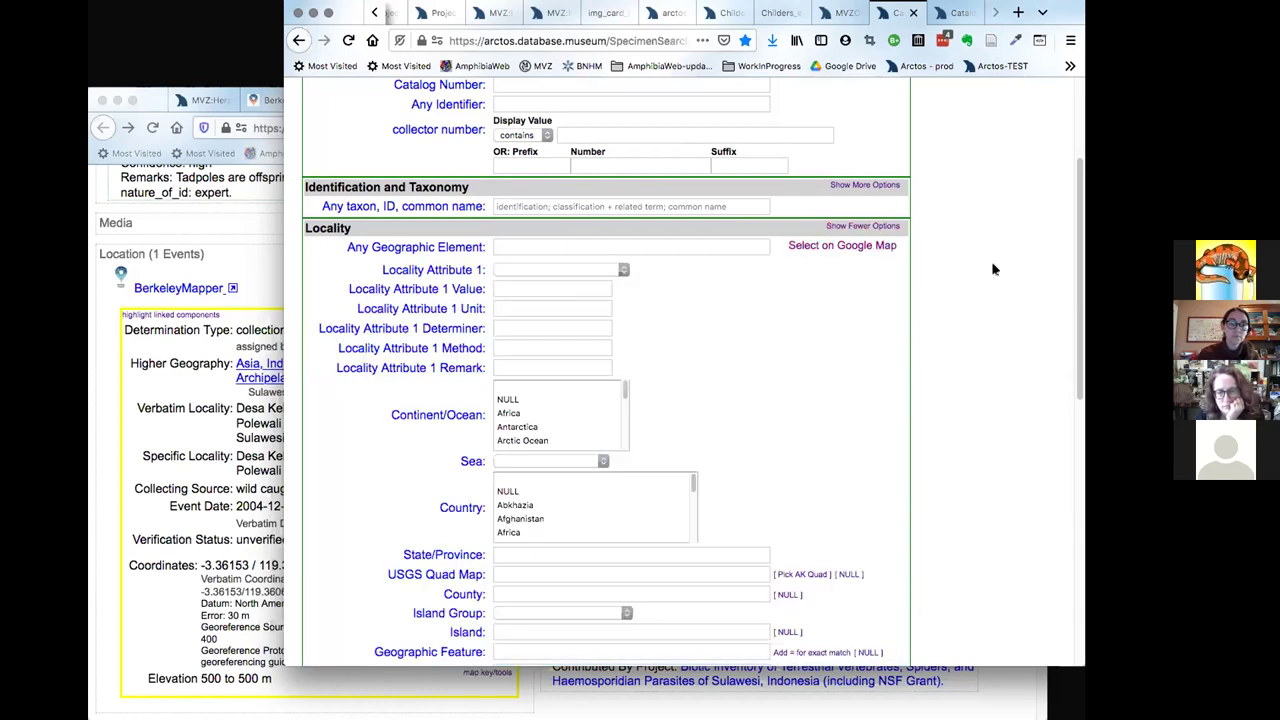
click(880, 227)
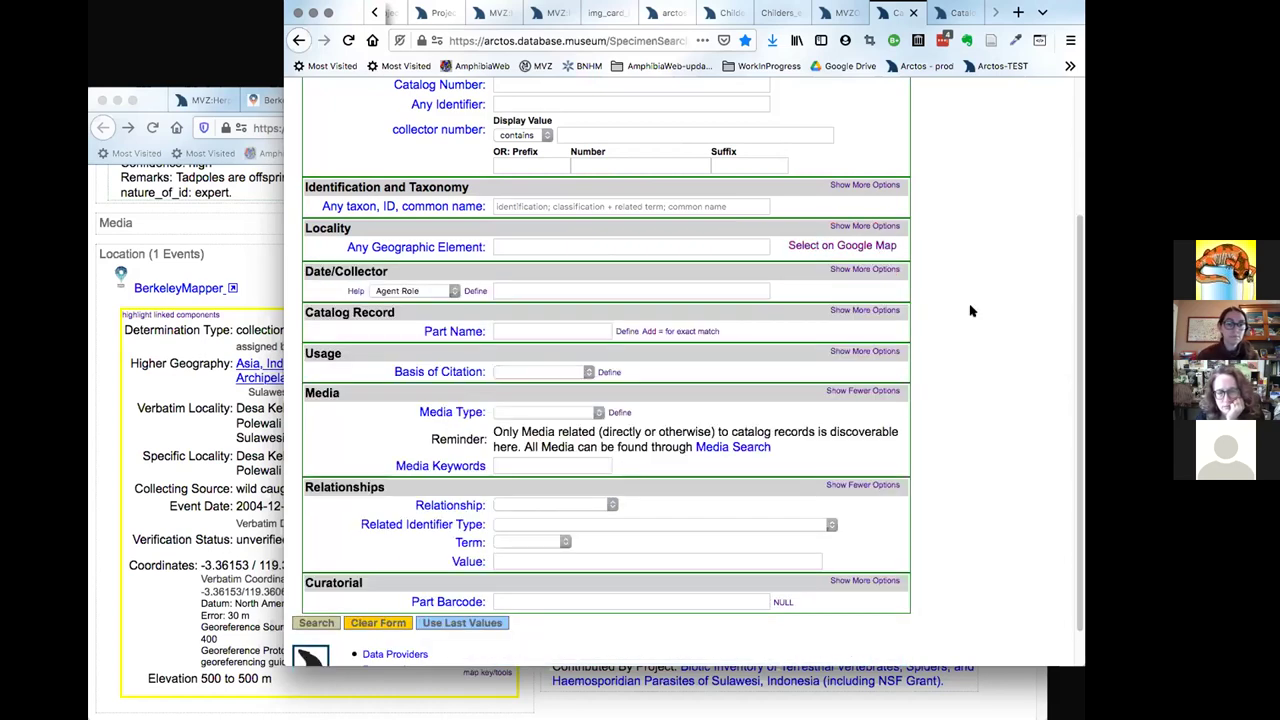
scroll(970, 311, up, 1)
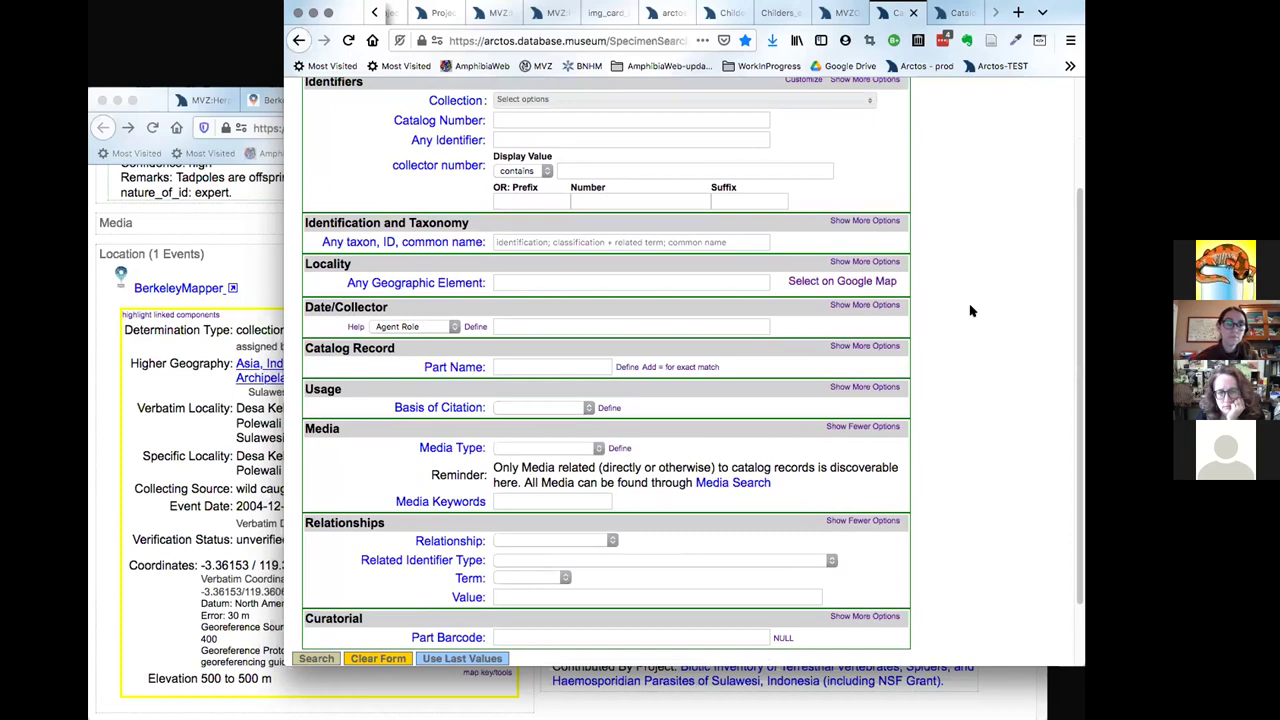
Look through the record type choices, close the list without choosing one, and review the rest of the search form.
scroll(970, 311, up, 3)
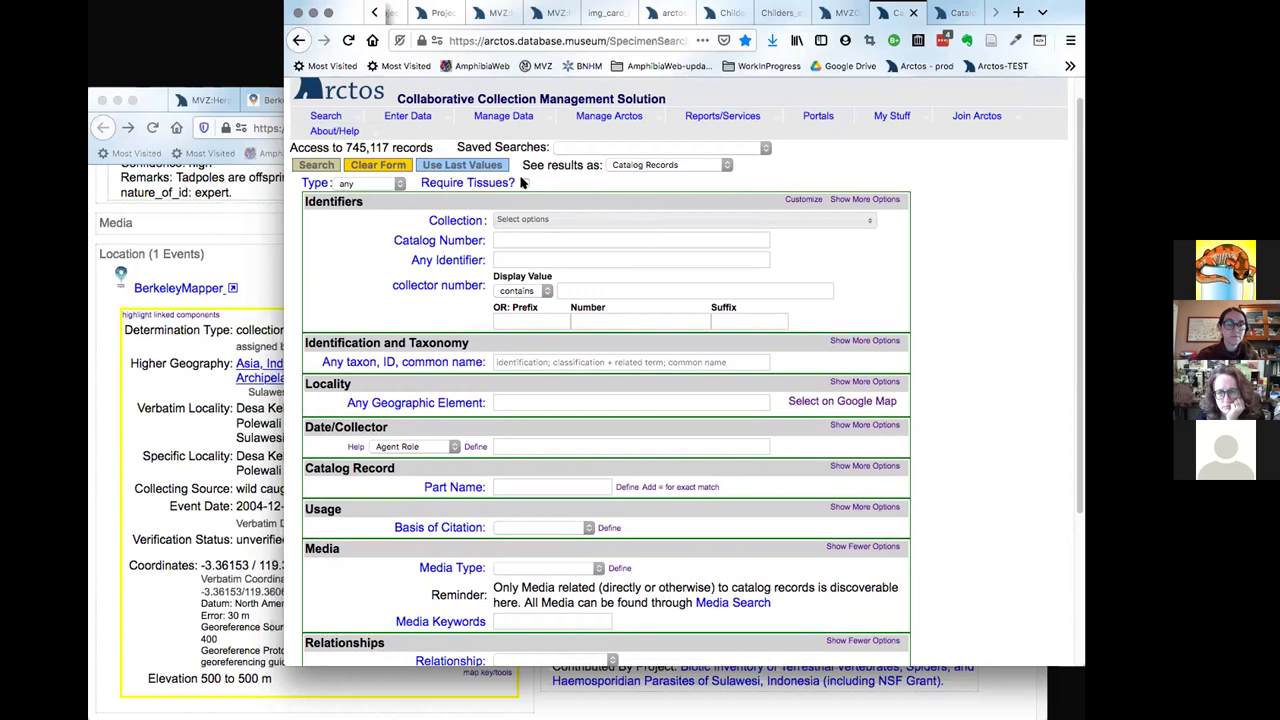
click(392, 184)
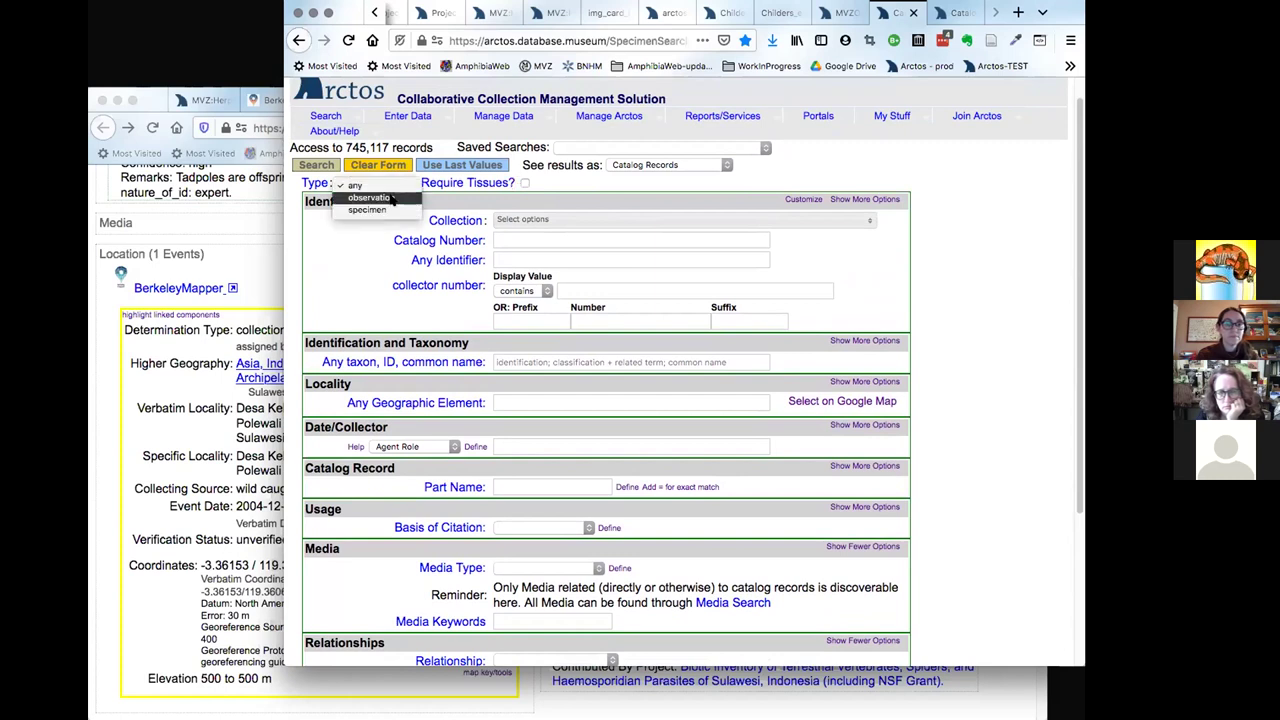
click(692, 185)
scroll(950, 318, down, 2)
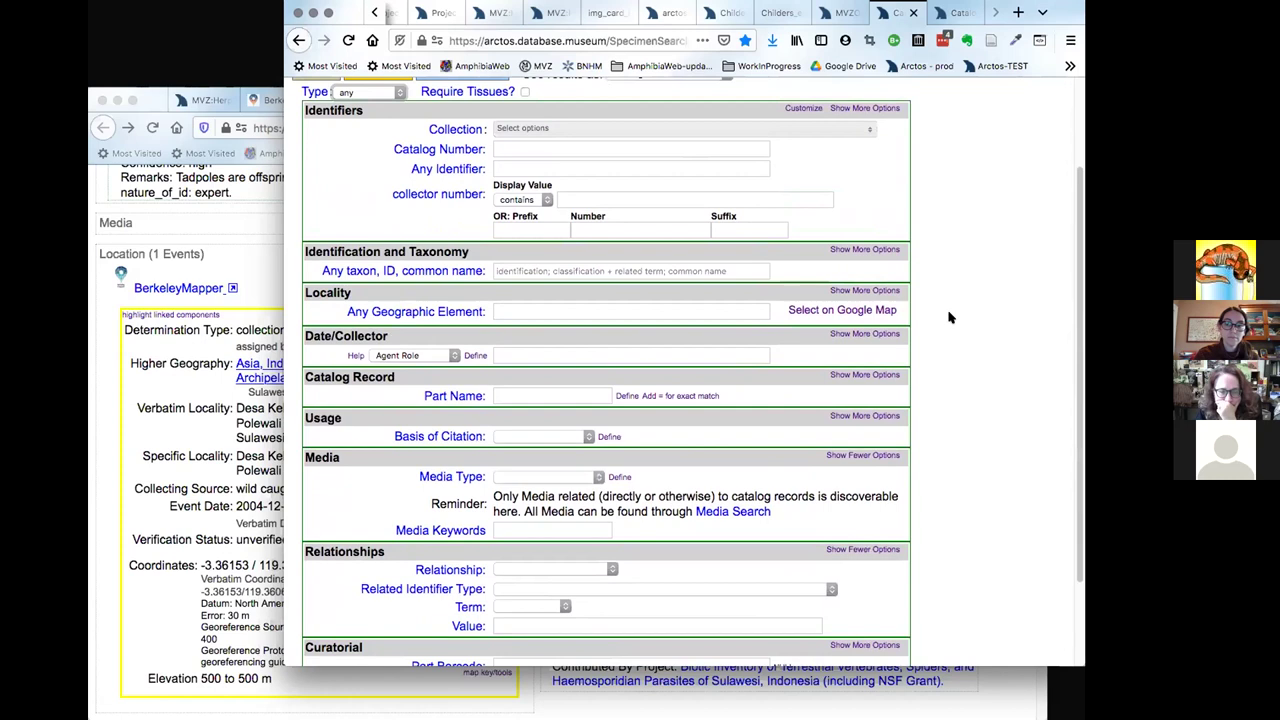
scroll(950, 318, down, 2)
scroll(950, 318, up, 3)
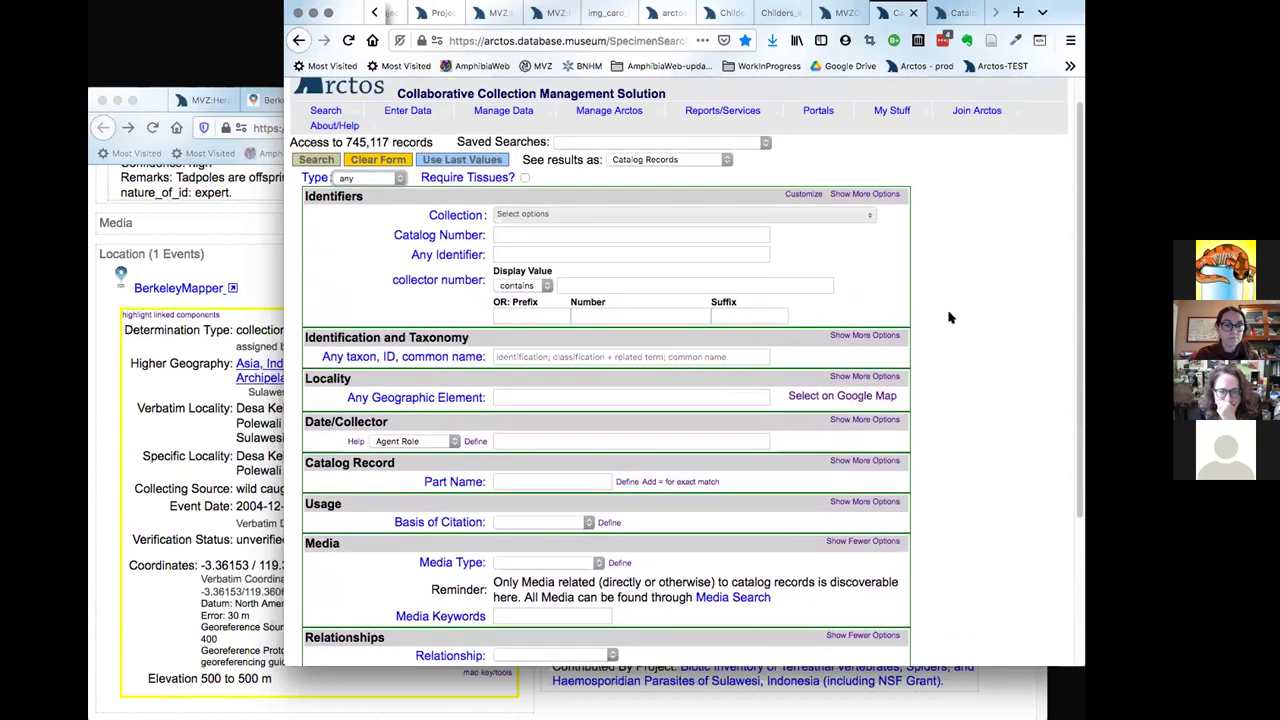
Look through the formats available for displaying search results and close the list without choosing one.
scroll(950, 318, up, 1)
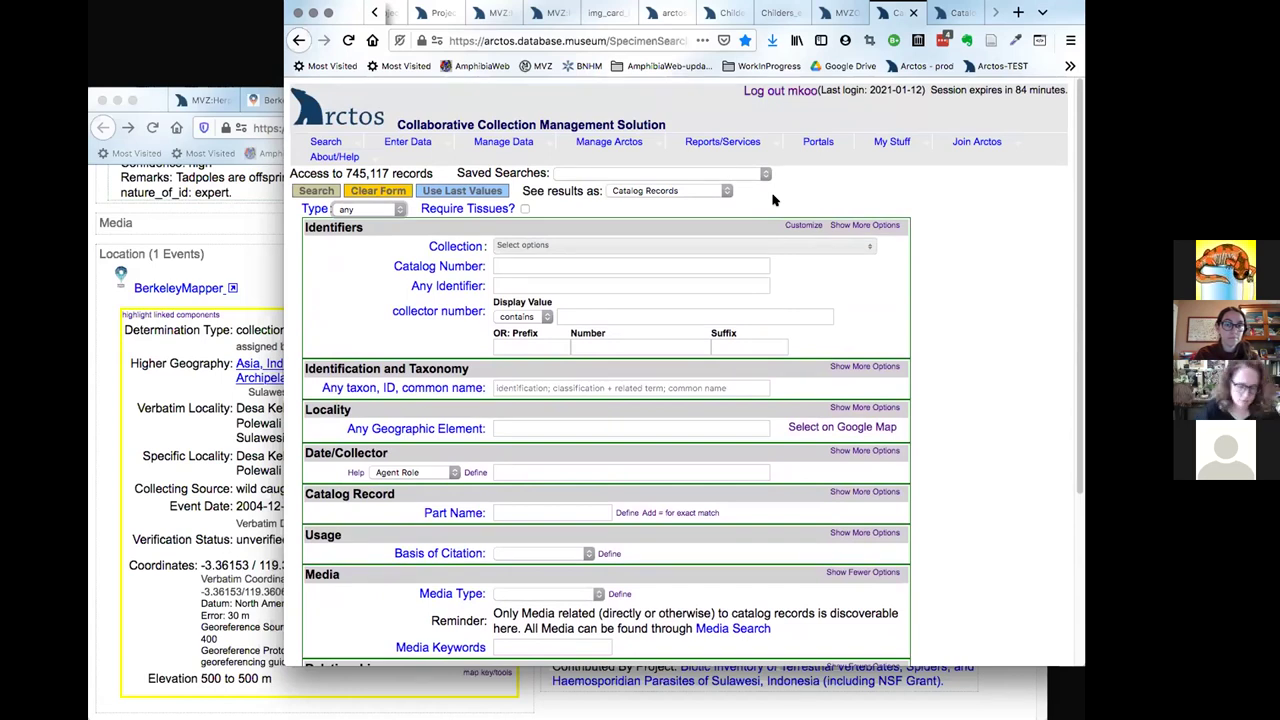
click(711, 190)
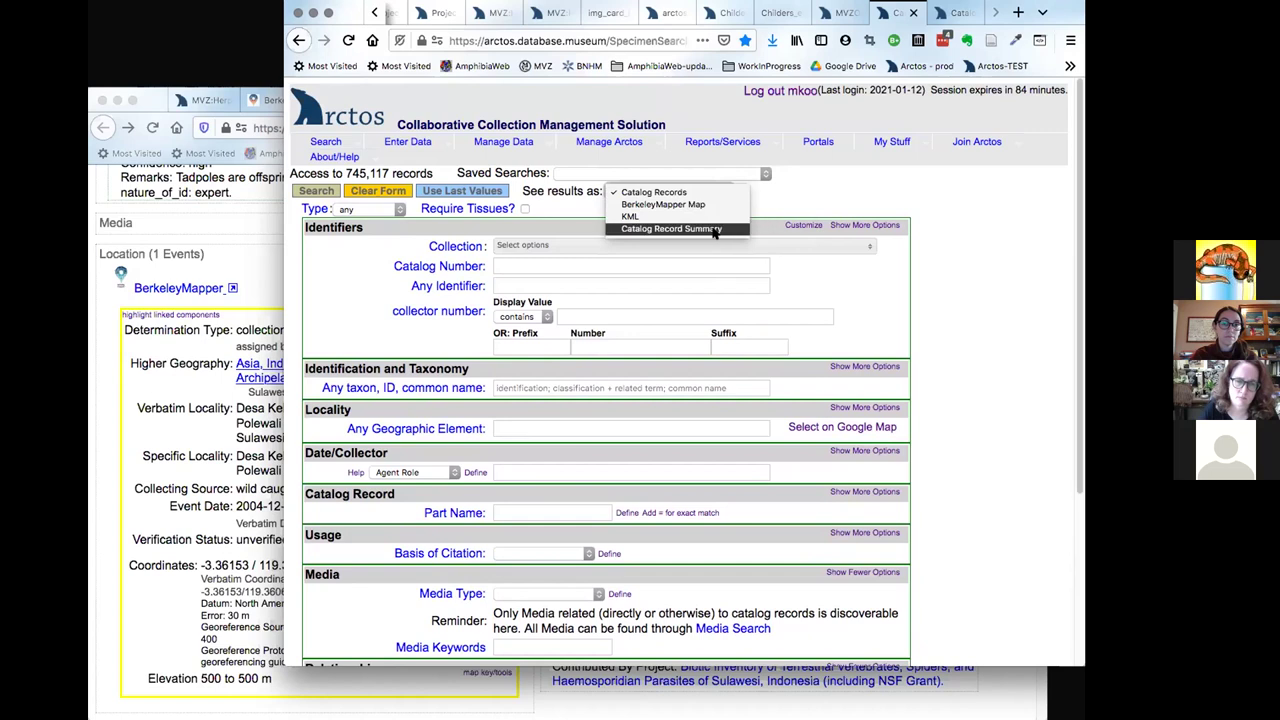
click(940, 203)
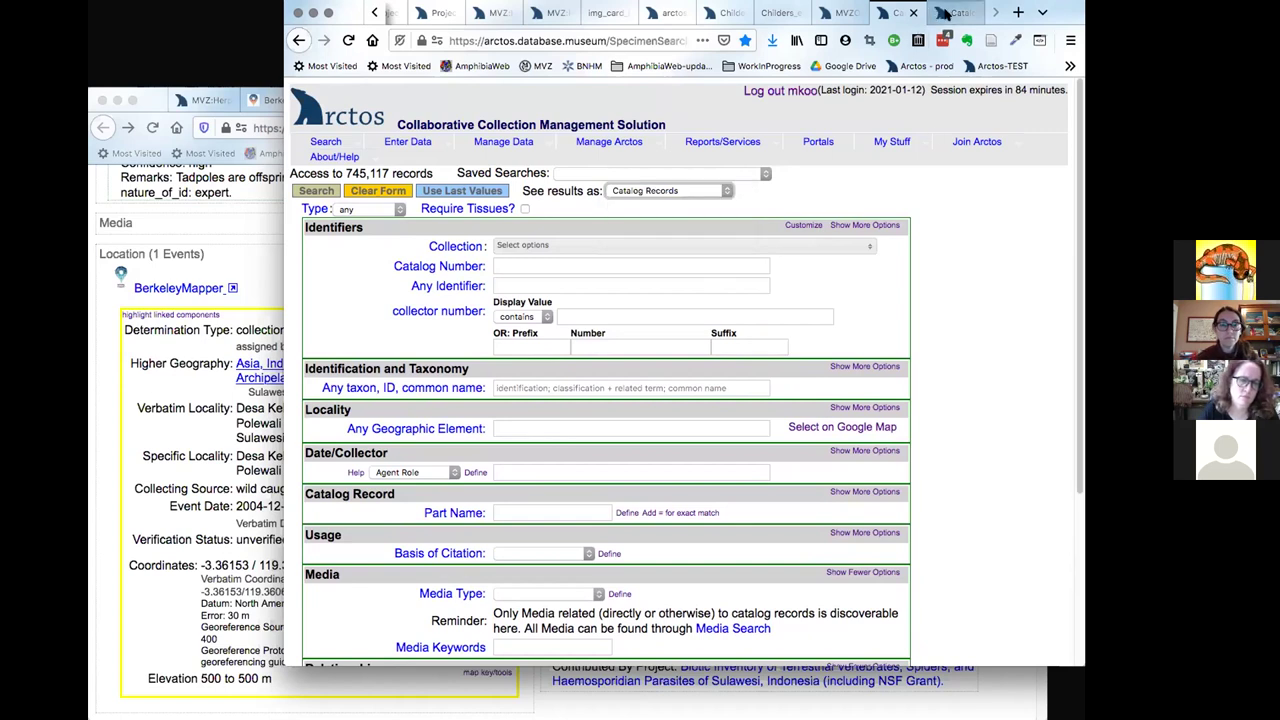
Switch to the open catalog record summary results and view the start of the table grouped by family.
click(945, 20)
scroll(923, 414, down, 1)
scroll(923, 414, up, 1)
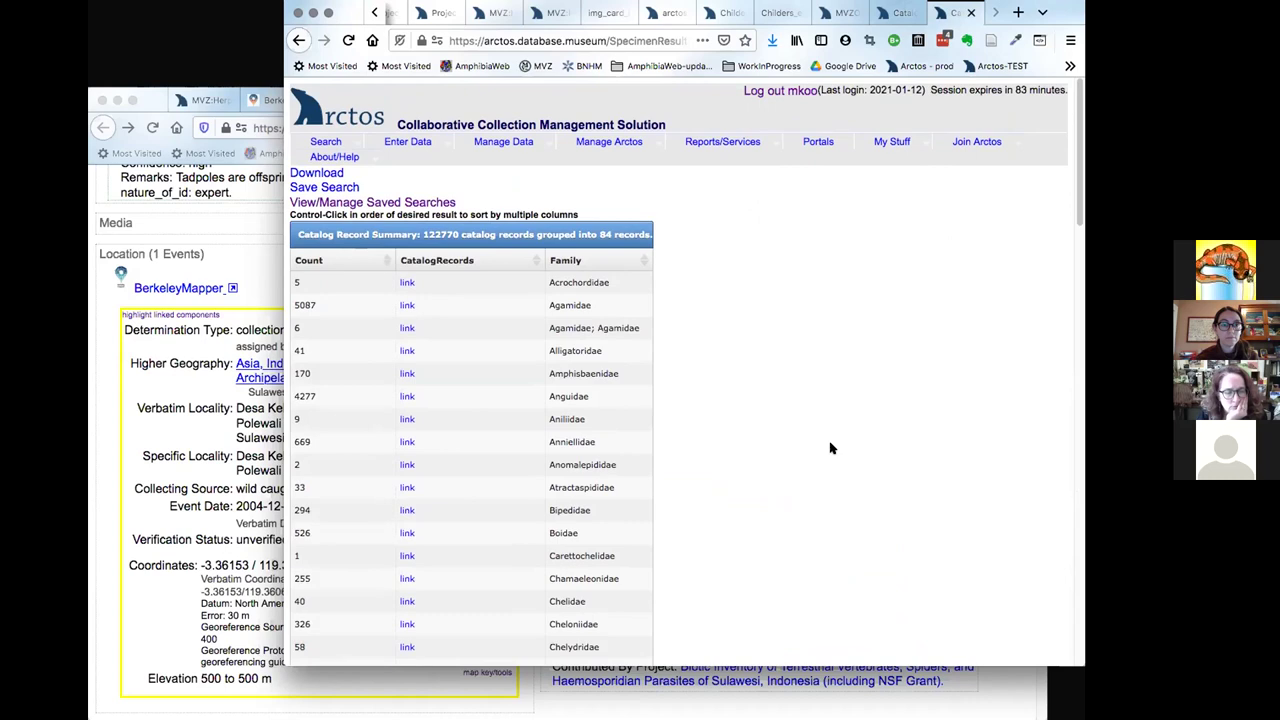
scroll(818, 398, down, 1)
scroll(818, 398, up, 1)
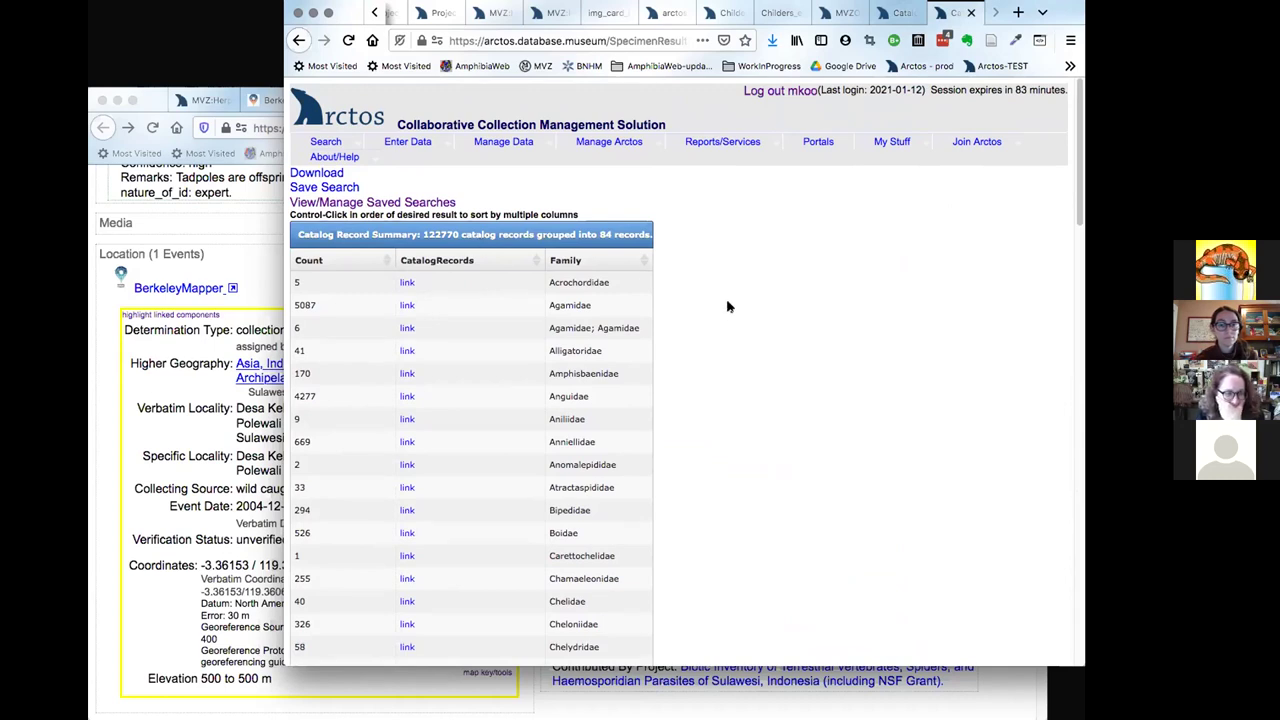
Examine the record counts and catalog record links for each family throughout the summary table, and return to its beginning.
scroll(728, 307, down, 2)
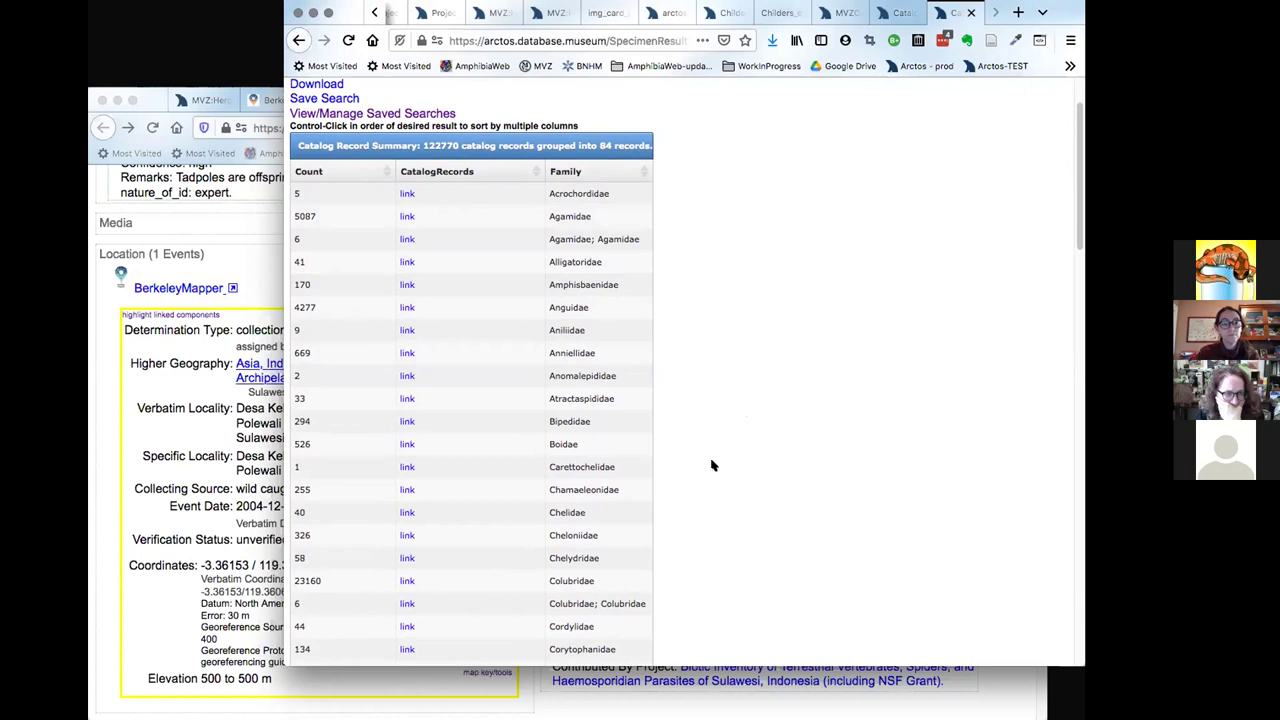
scroll(712, 465, down, 5)
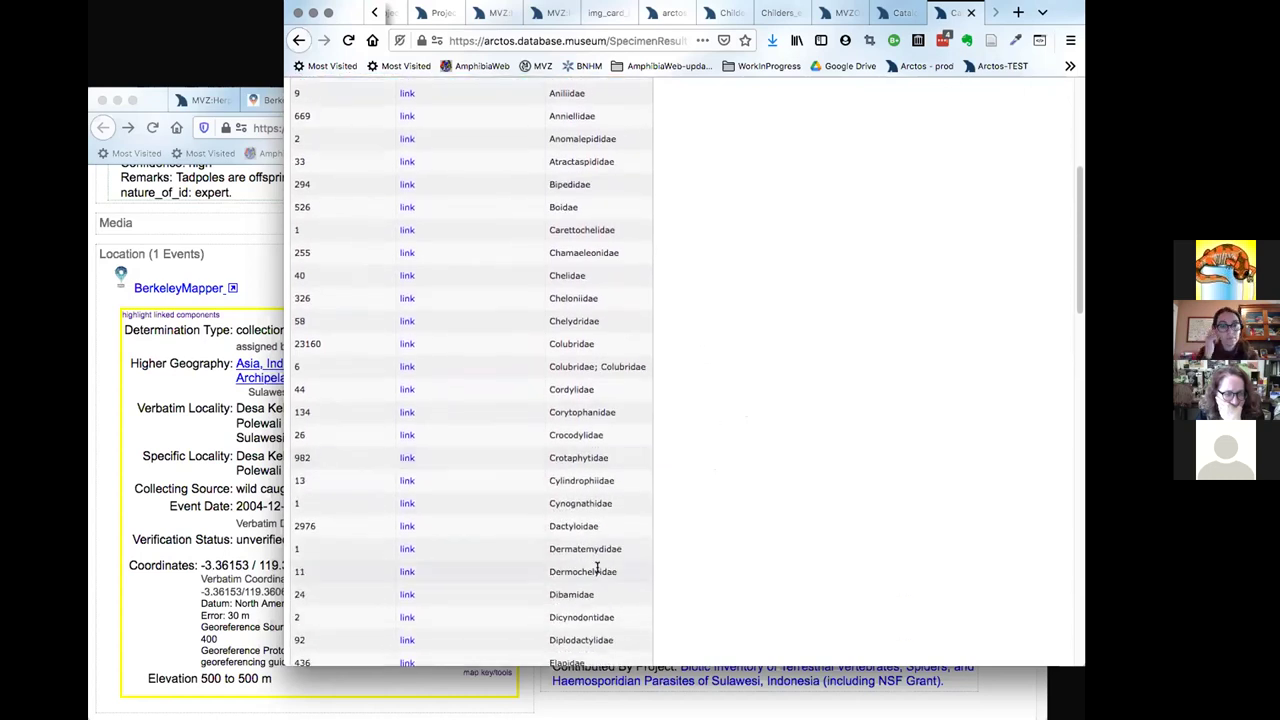
scroll(714, 580, down, 3)
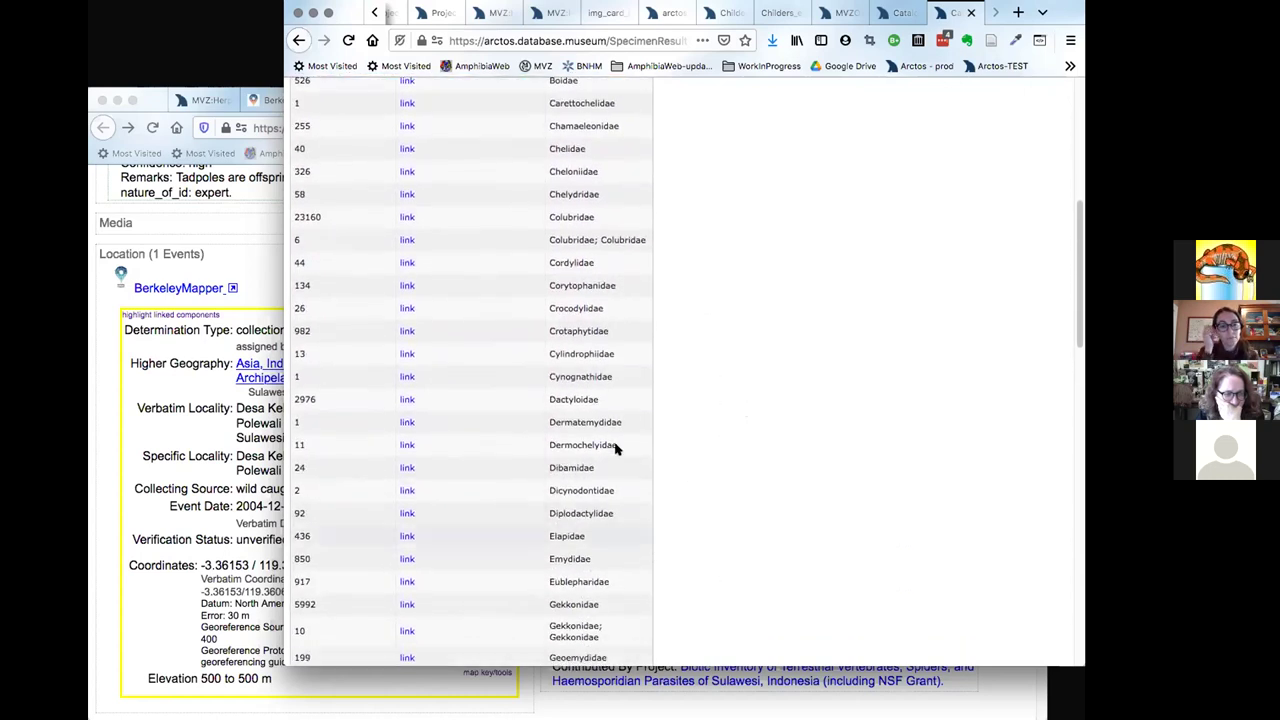
scroll(734, 583, down, 5)
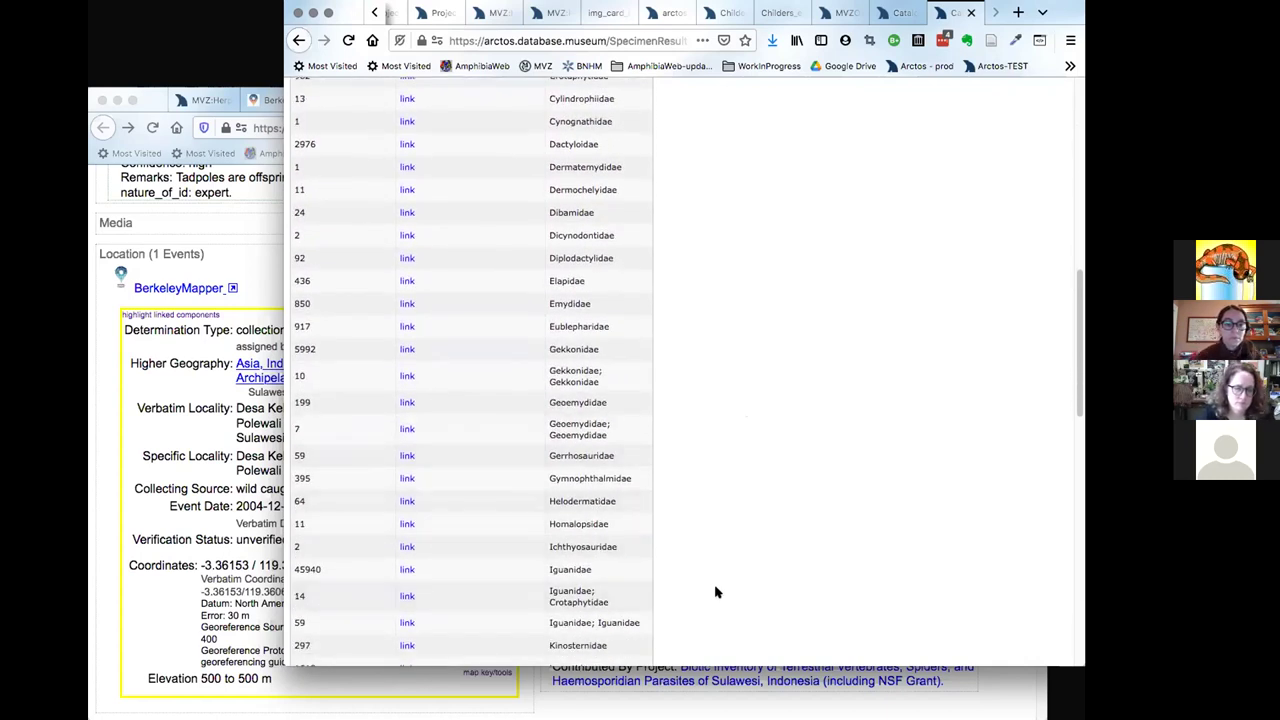
scroll(715, 592, down, 2)
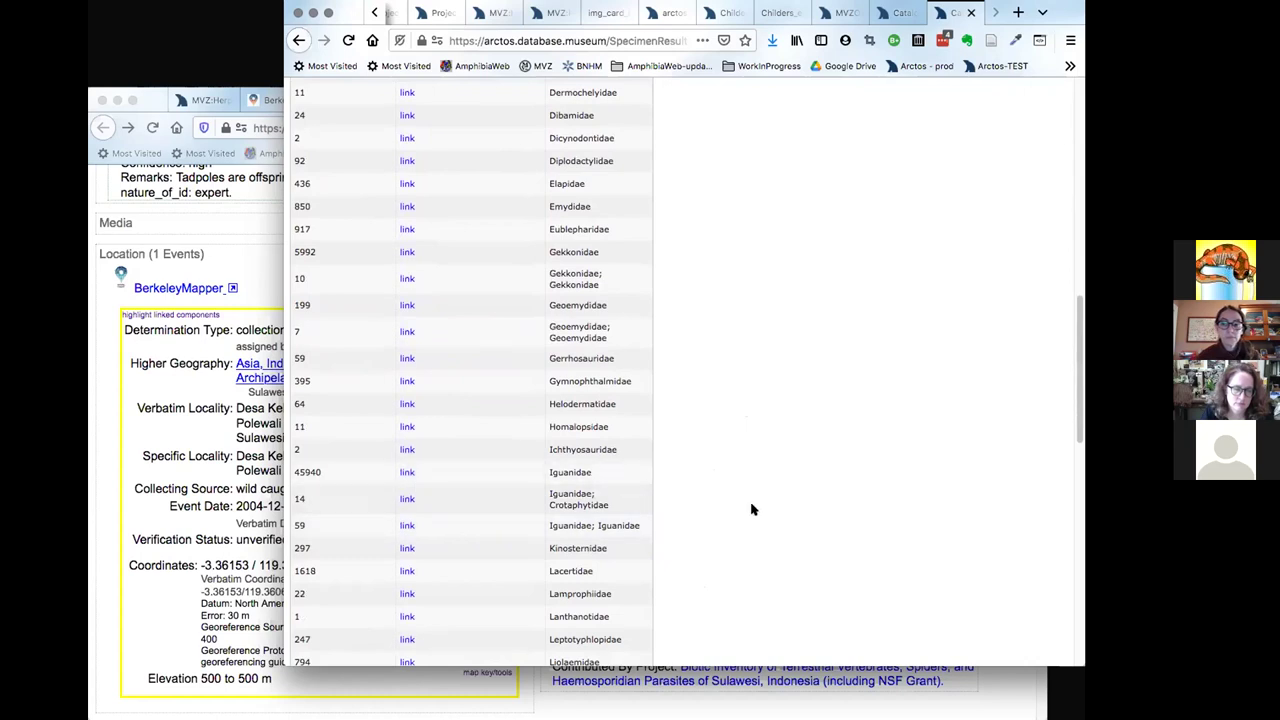
scroll(753, 510, down, 3)
scroll(740, 497, down, 3)
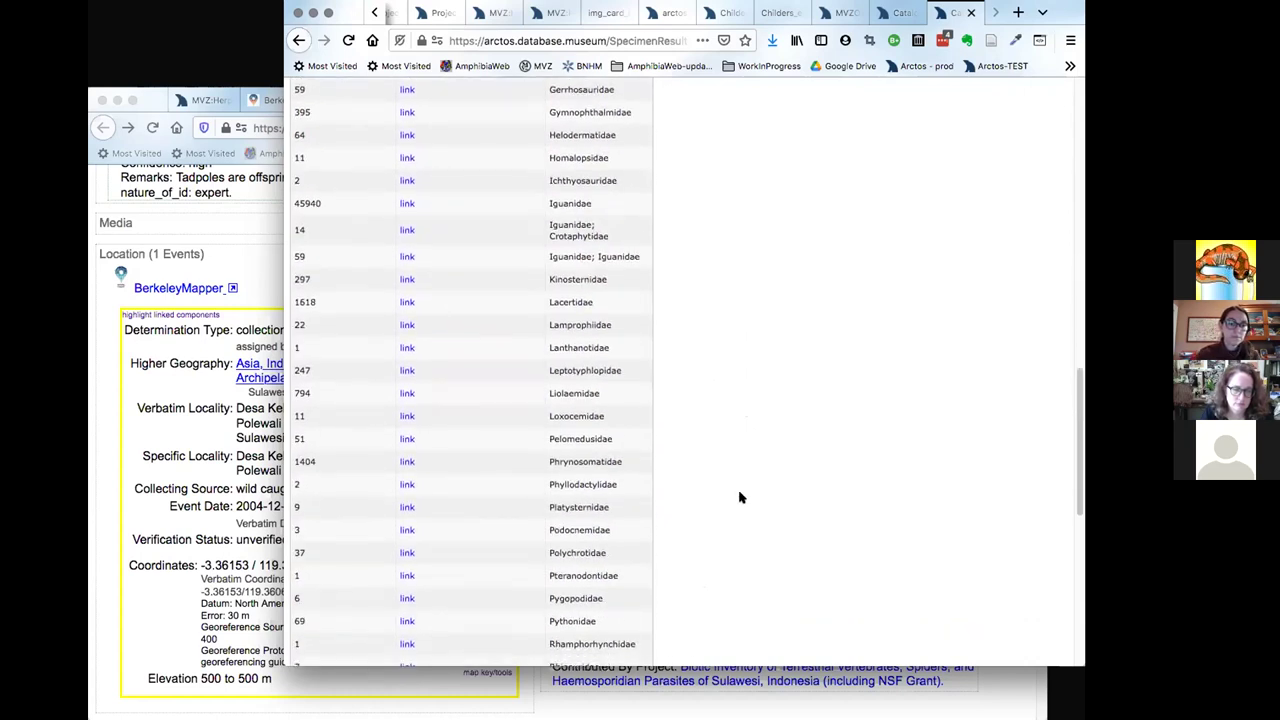
scroll(740, 497, down, 10)
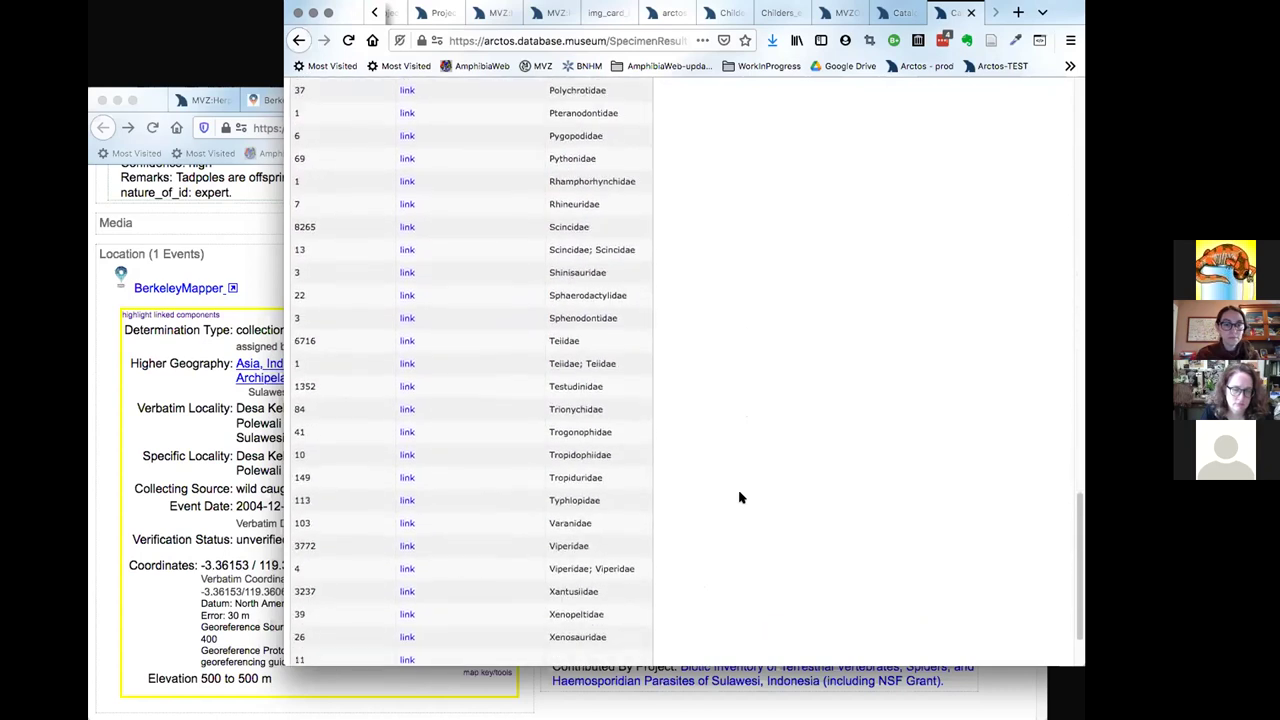
scroll(740, 497, down, 3)
scroll(740, 497, up, 20)
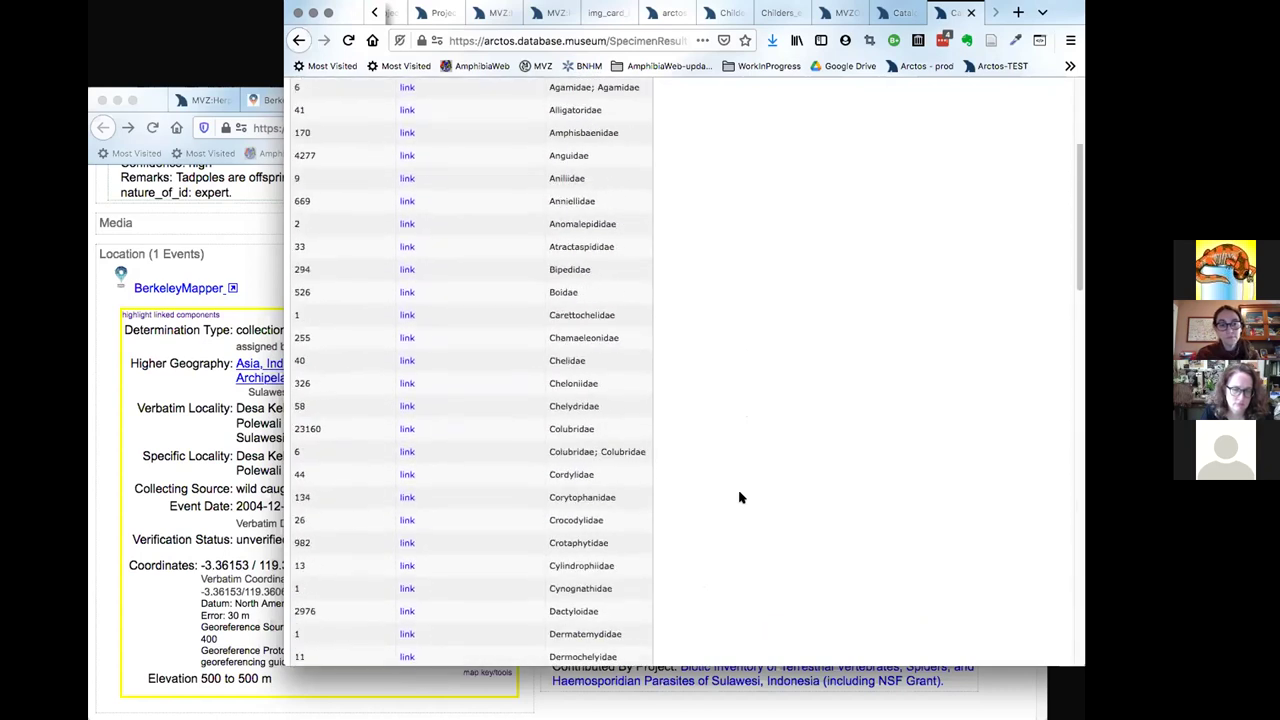
scroll(740, 497, up, 2)
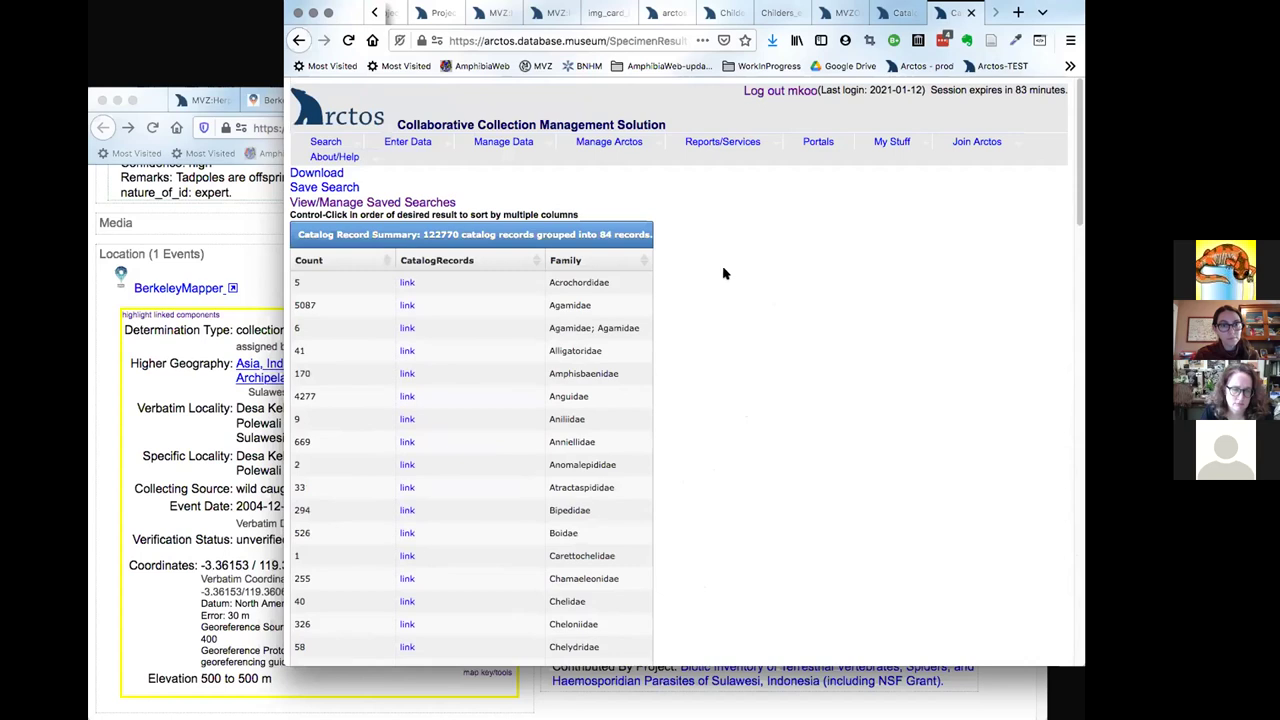
scroll(748, 380, down, 3)
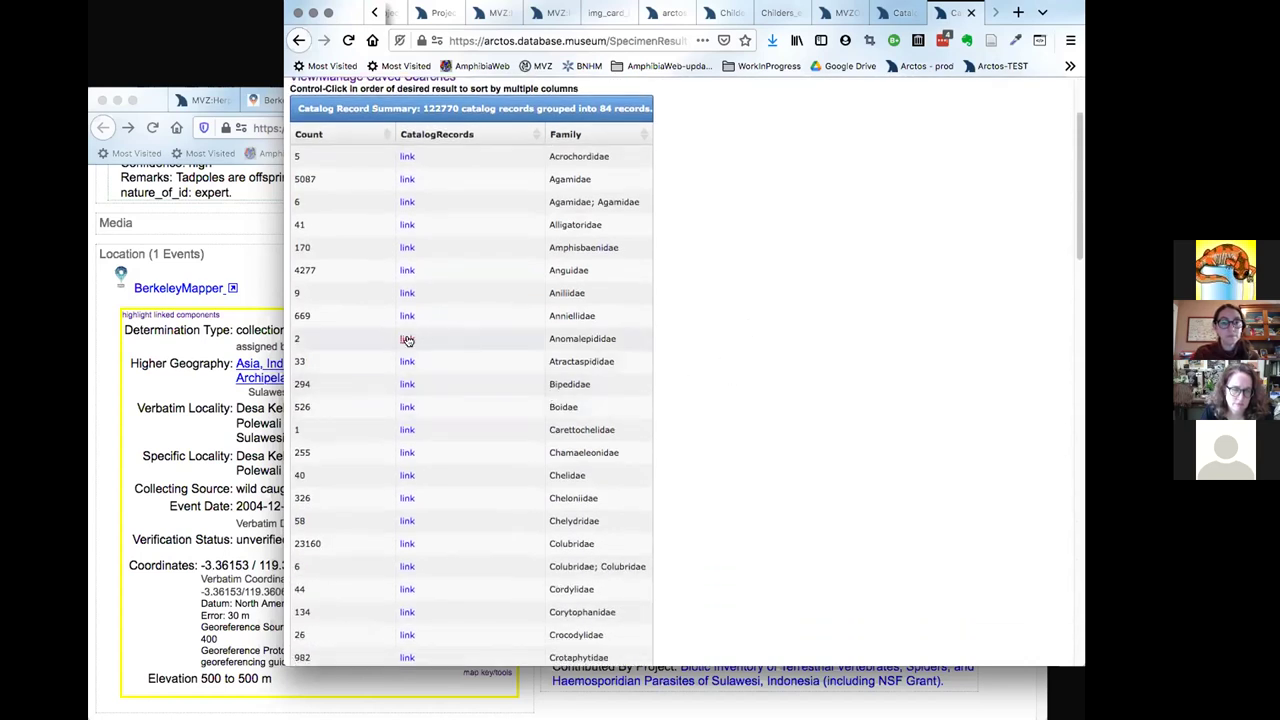
Find the Leptotyphlopidae family in the summary table and open its linked catalog records.
scroll(430, 443, down, 2)
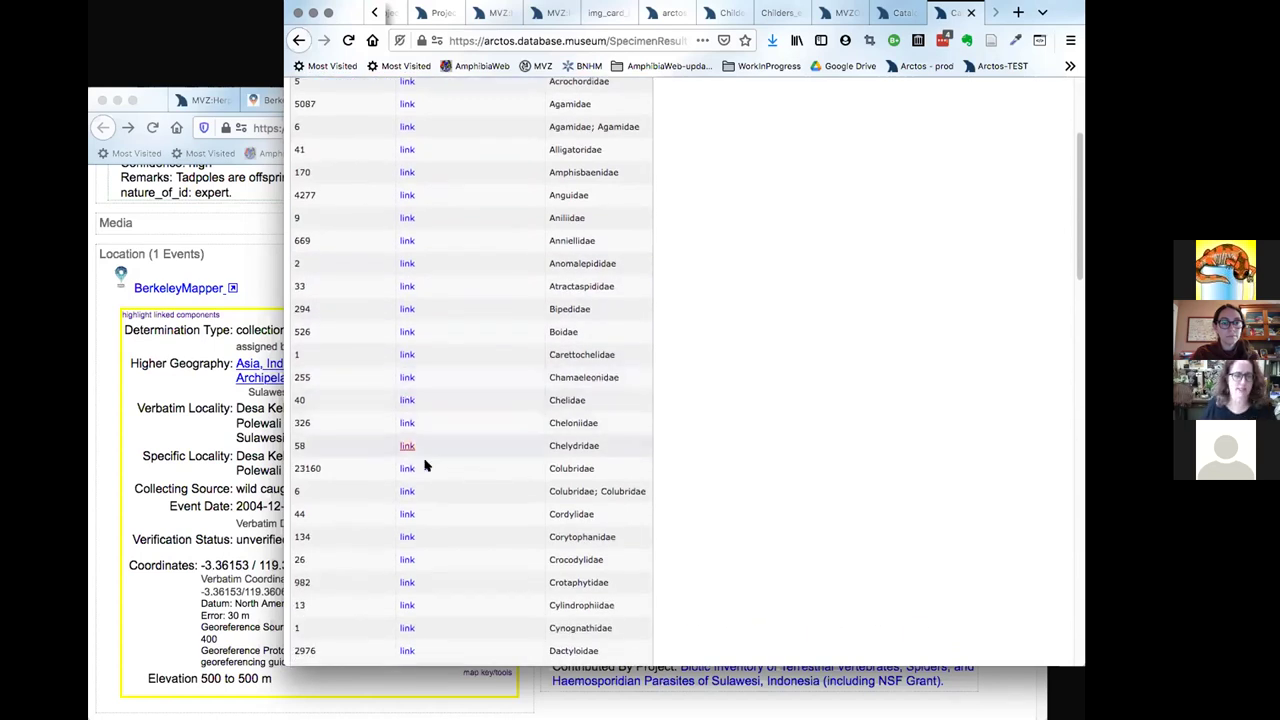
scroll(435, 474, down, 5)
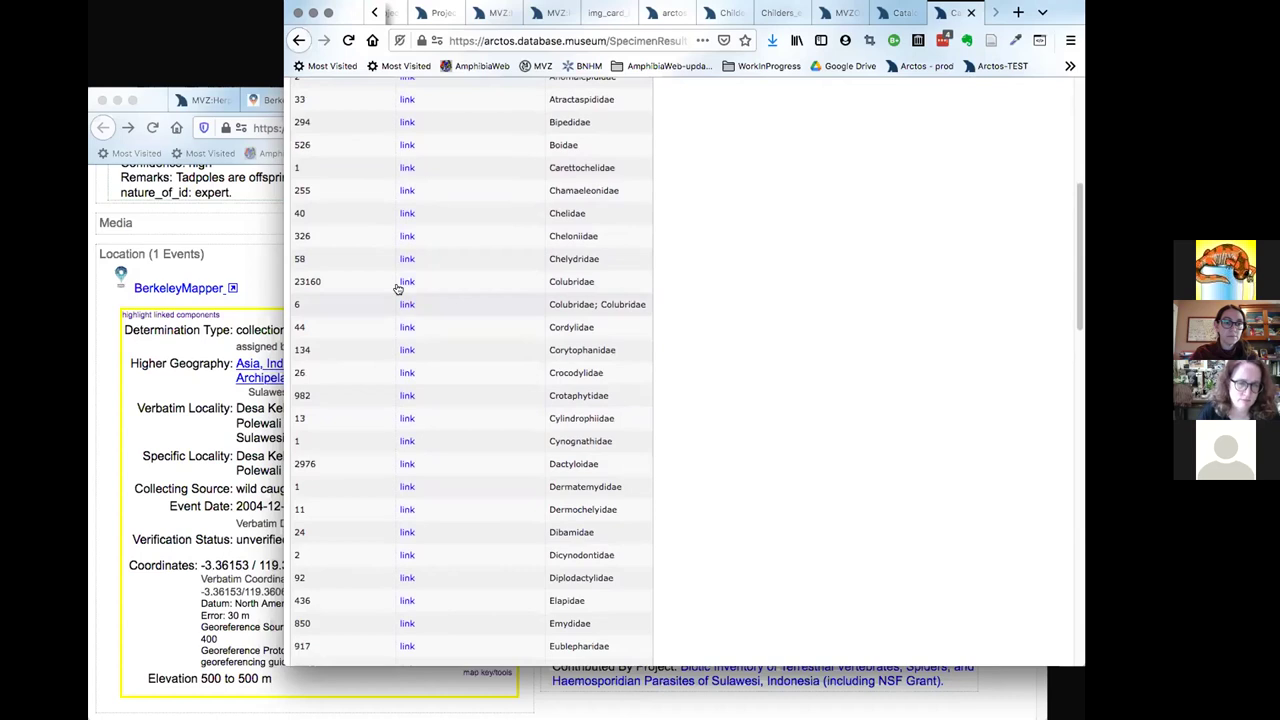
scroll(441, 495, down, 6)
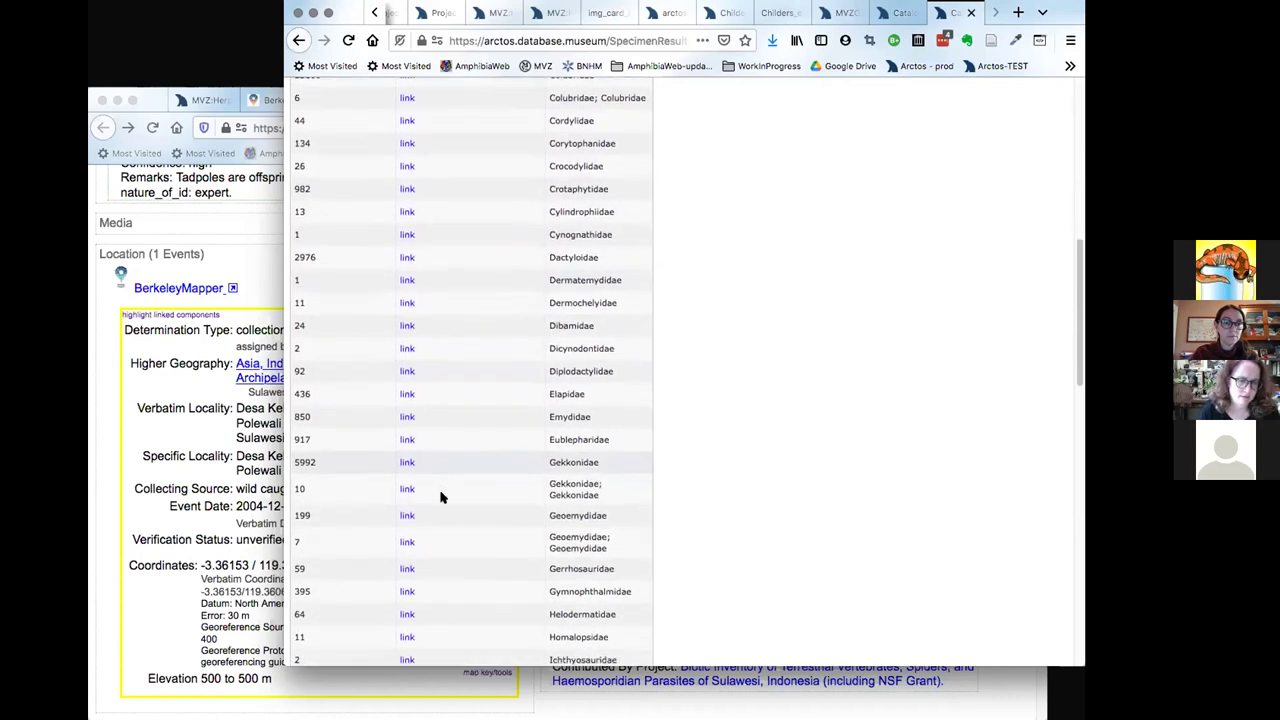
scroll(441, 495, down, 4)
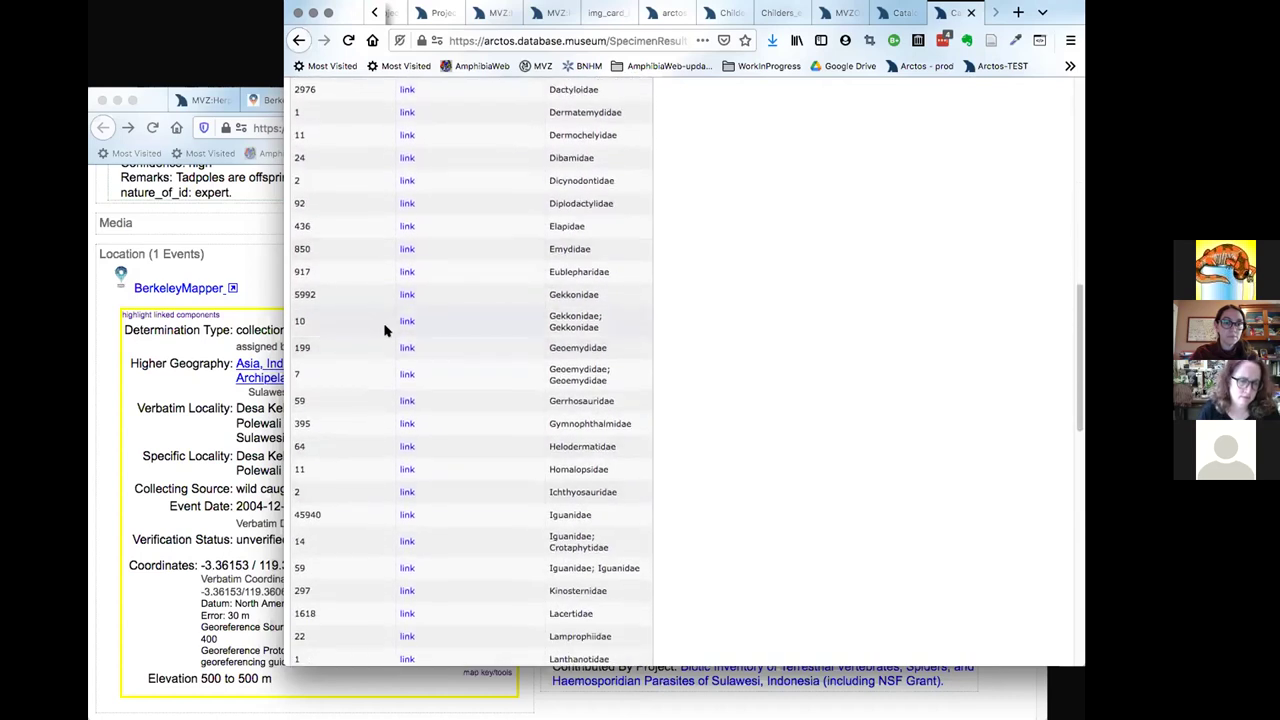
scroll(428, 400, down, 3)
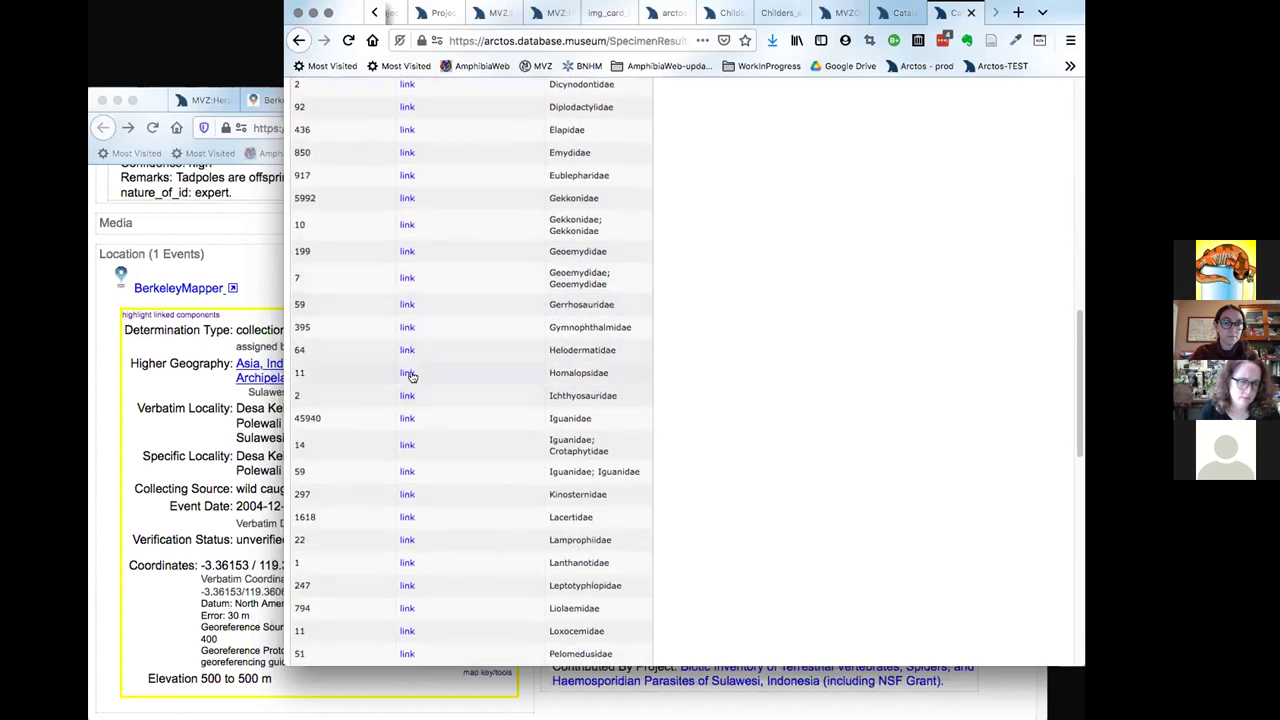
scroll(430, 508, down, 3)
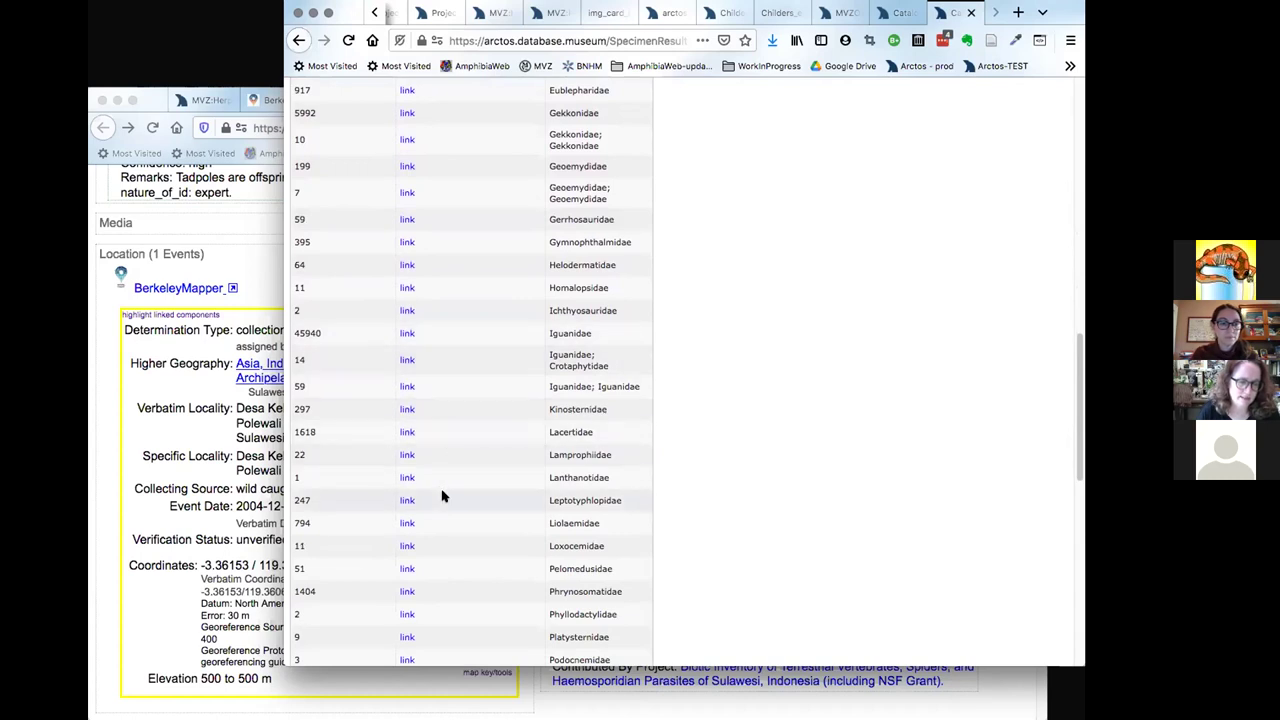
scroll(444, 496, down, 2)
click(405, 446)
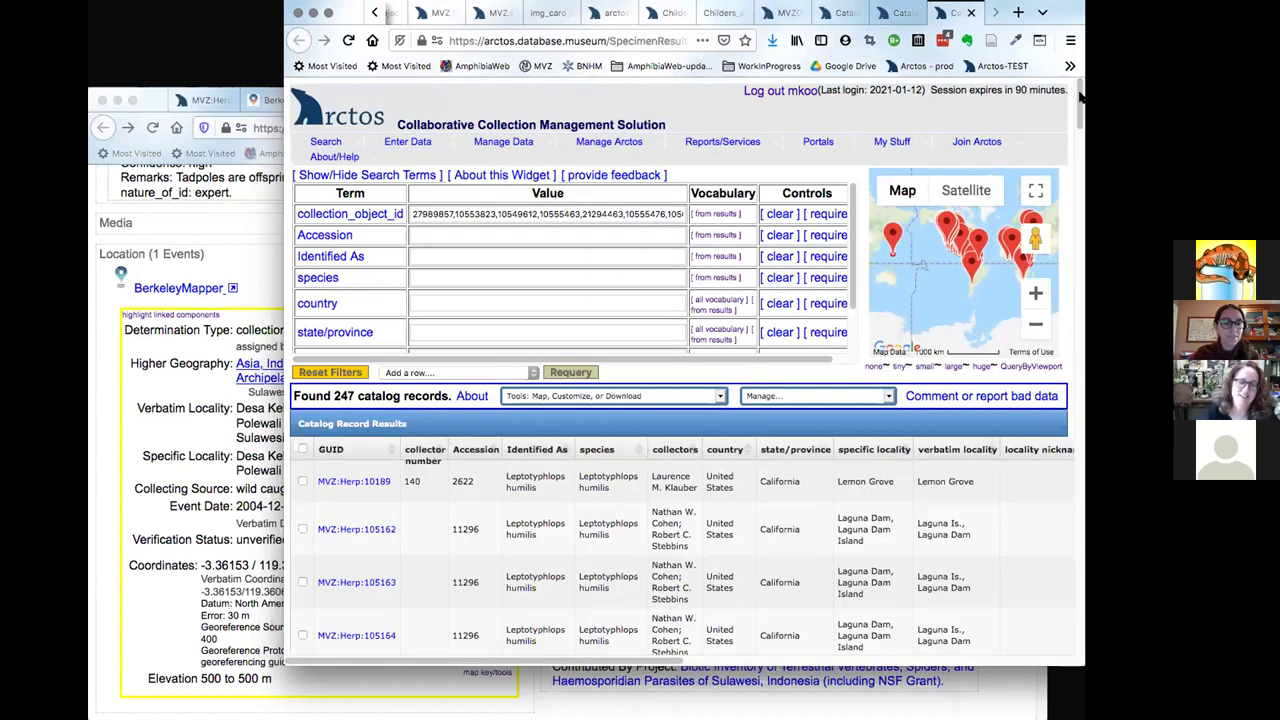
Examine the identifications, collectors and localities of the Leptotyphlopidae records down the results table, widening the view of its columns.
drag(1079, 93, 1079, 127)
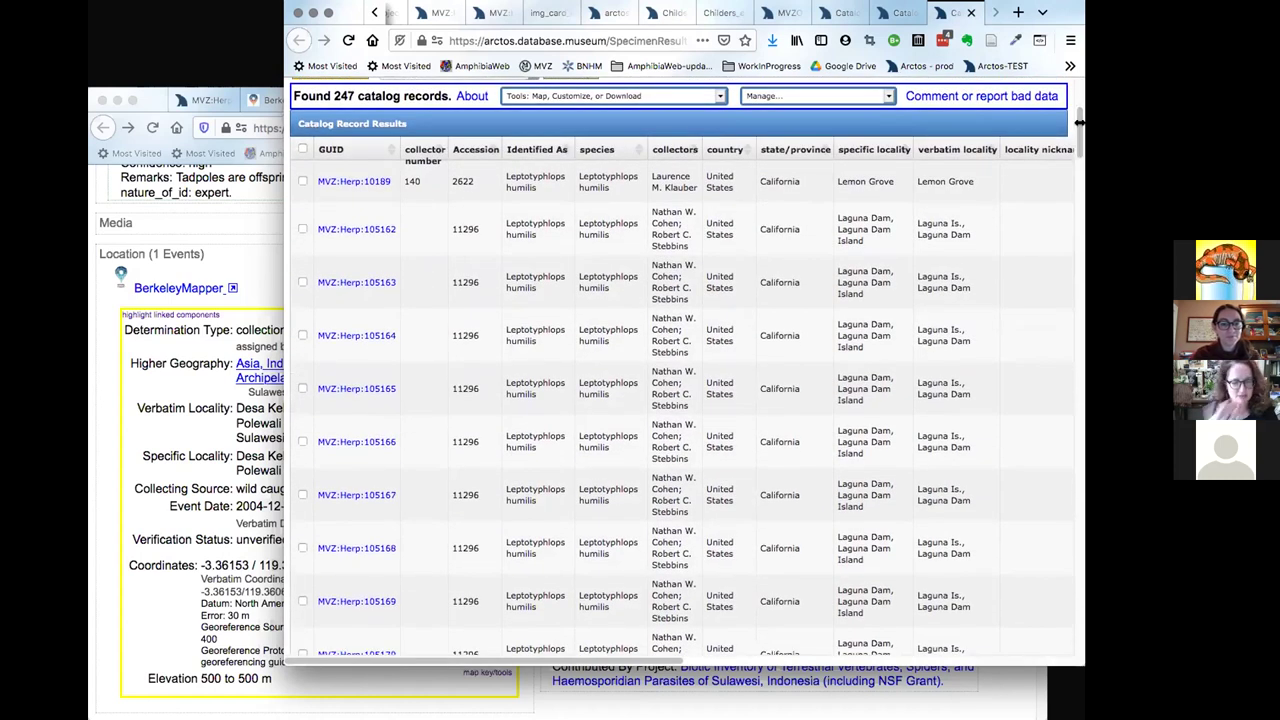
drag(1079, 122, 1100, 122)
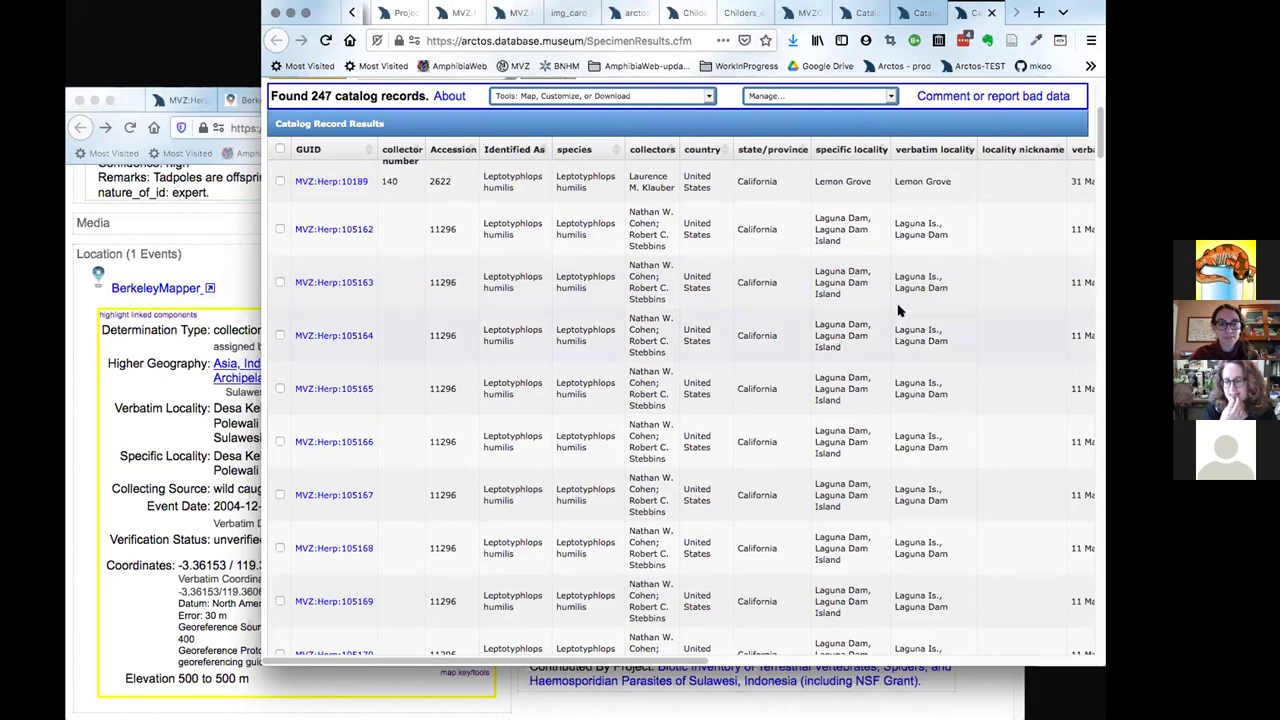
scroll(898, 311, up, 3)
scroll(898, 311, down, 3)
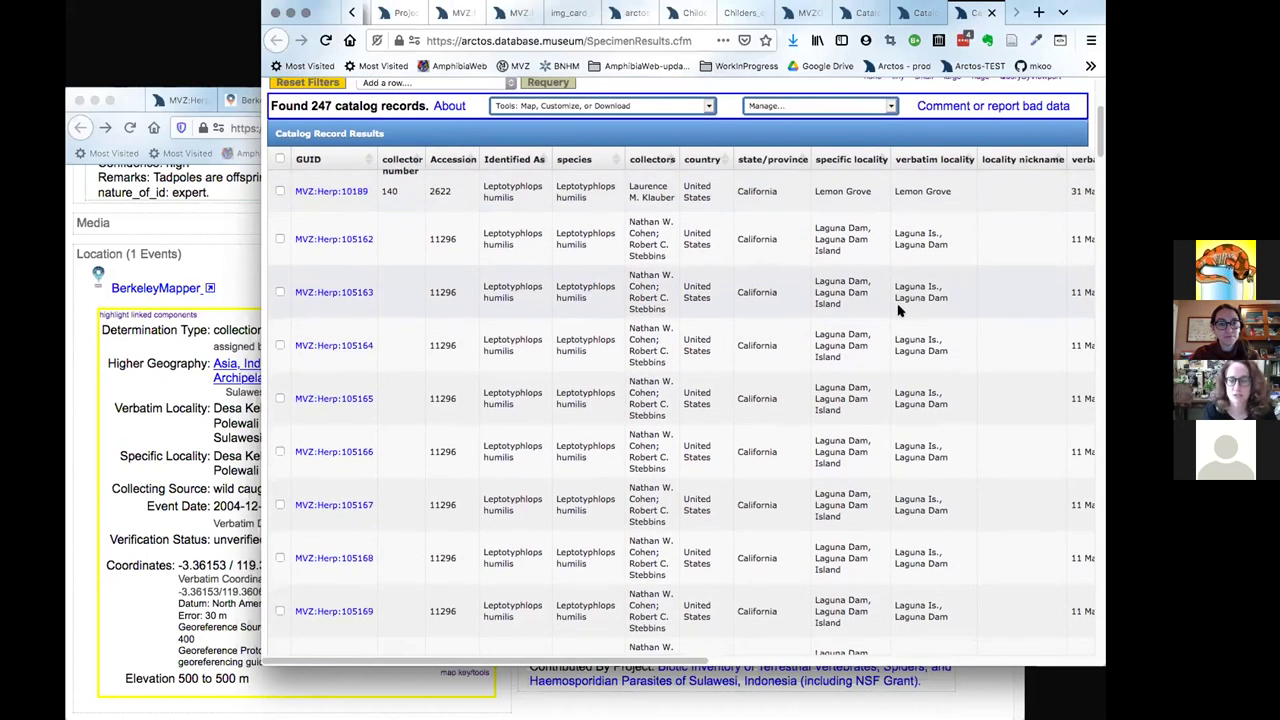
scroll(898, 311, down, 2)
scroll(898, 311, down, 3)
scroll(898, 305, down, 1)
scroll(898, 305, down, 5)
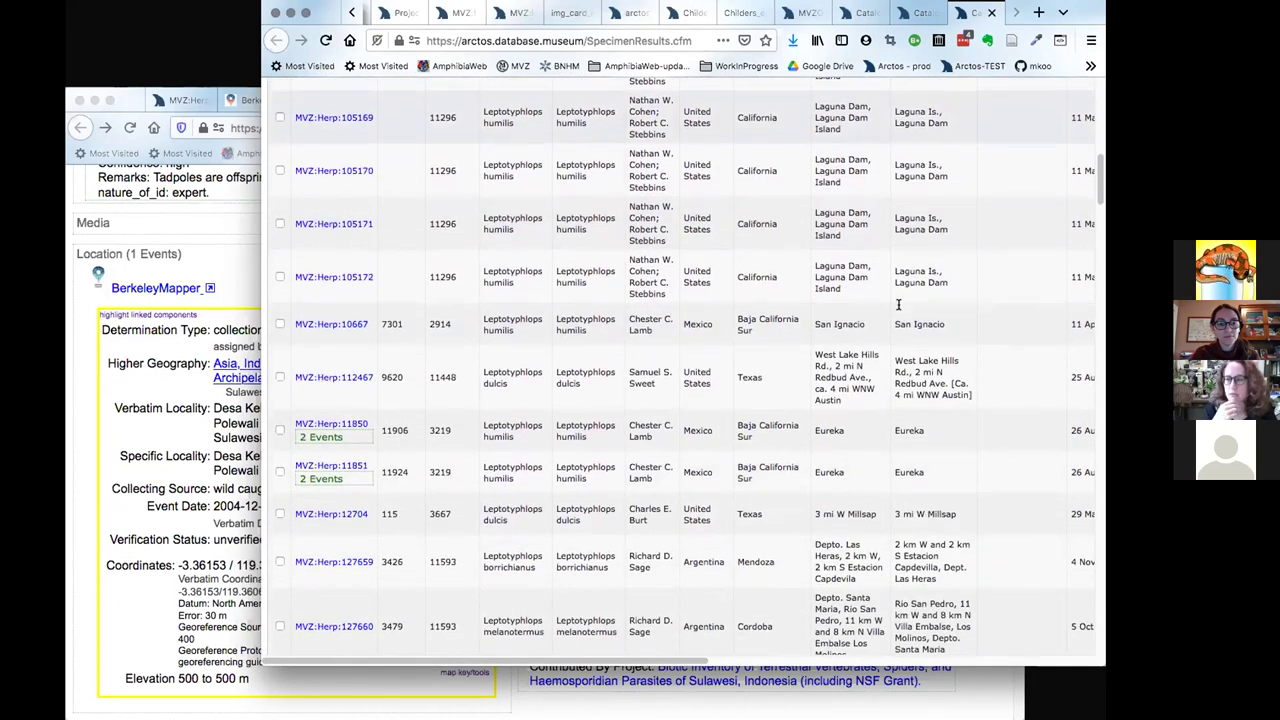
scroll(898, 311, down, 1)
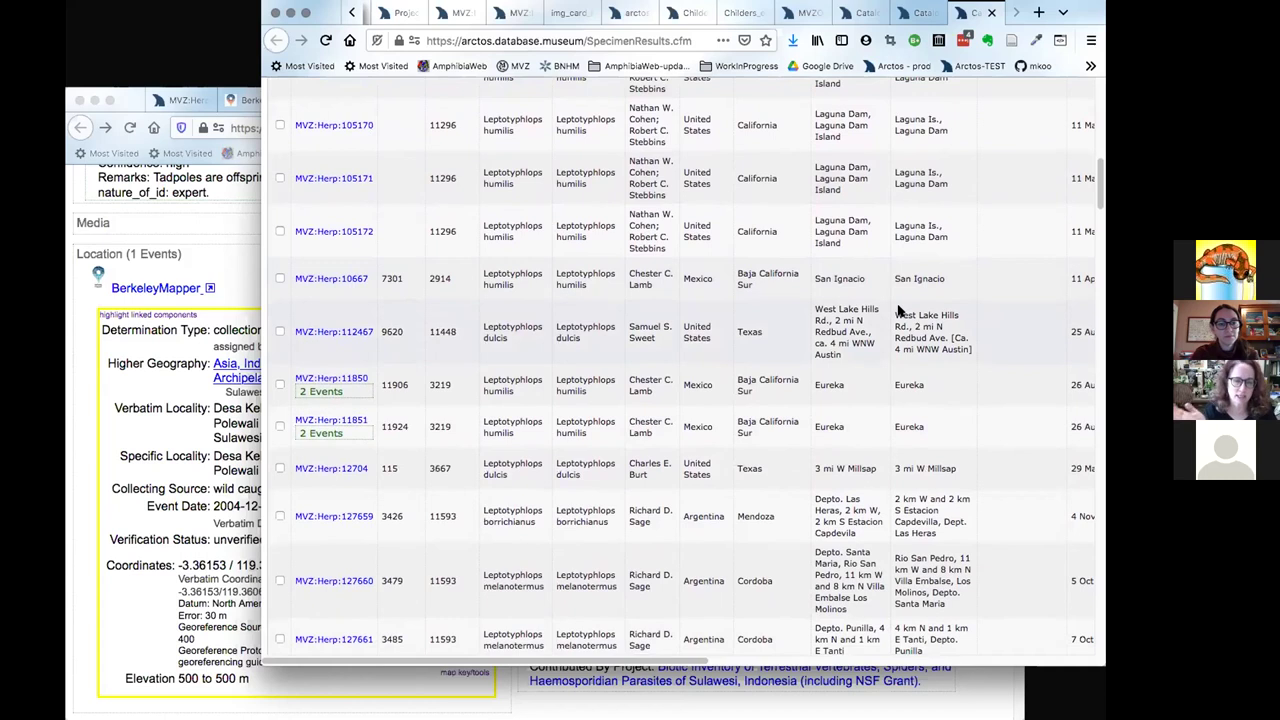
scroll(898, 311, down, 3)
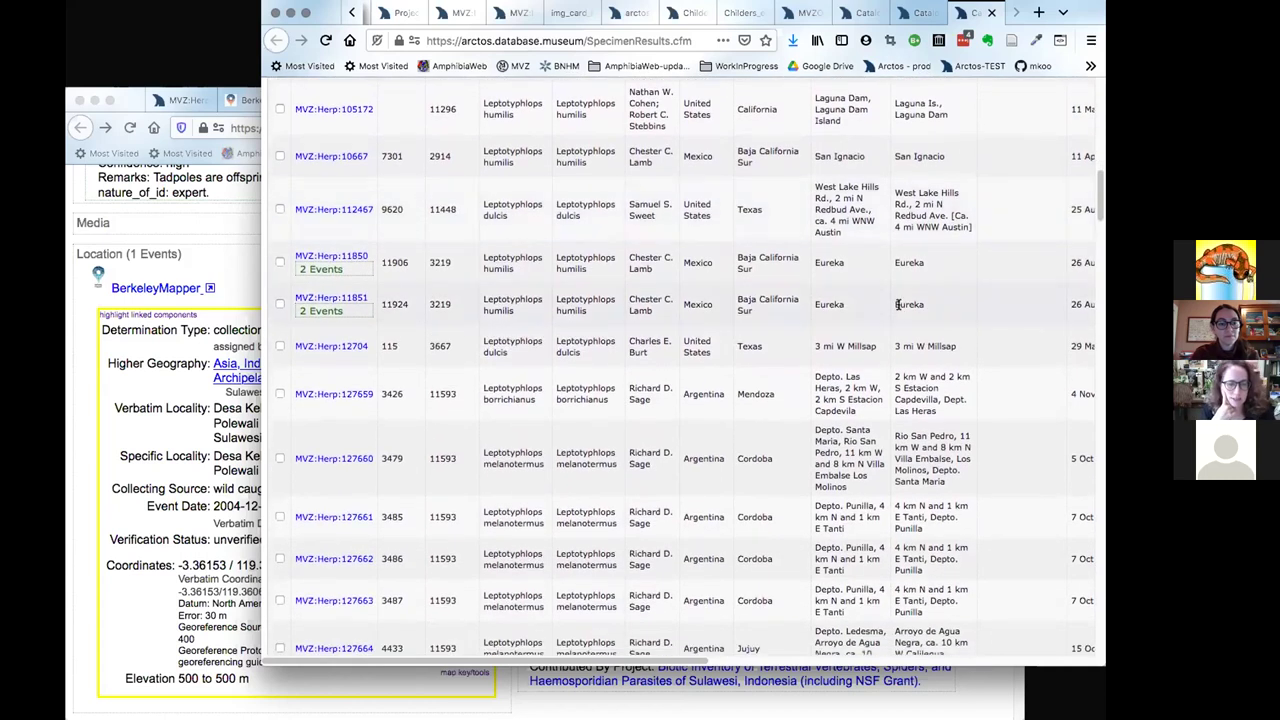
scroll(918, 286, down, 10)
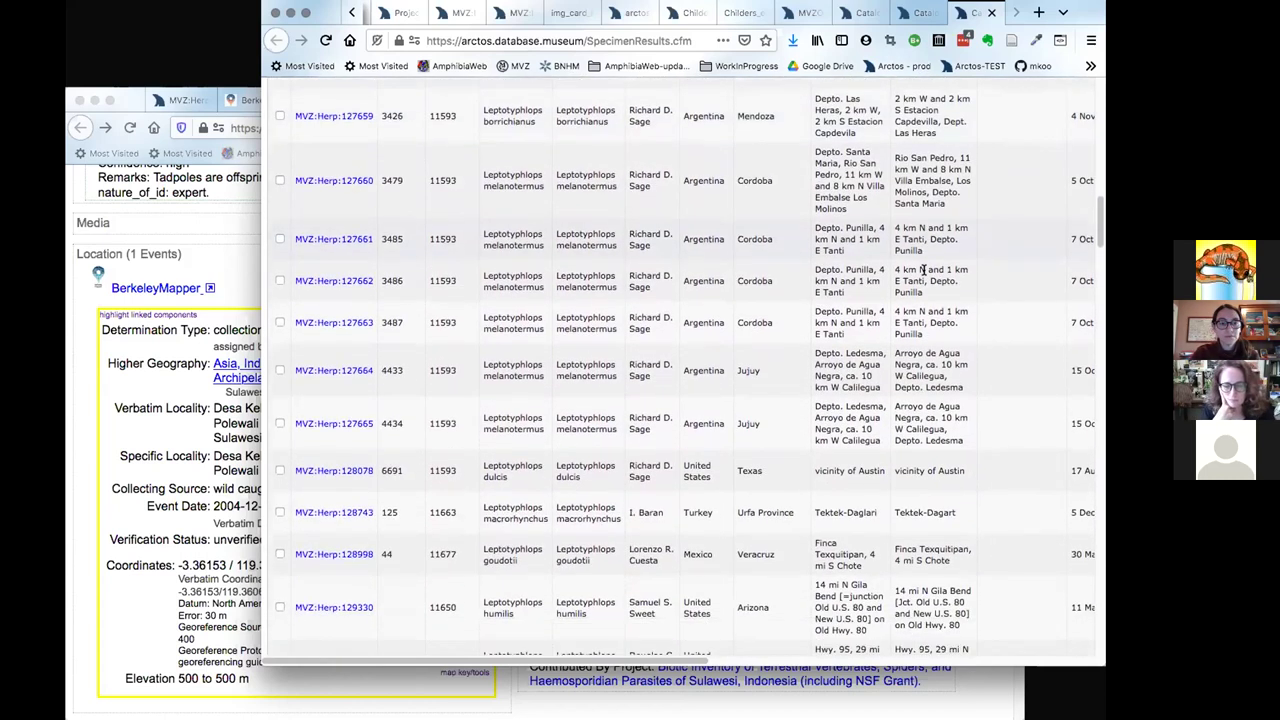
Return to the beginning of the results table and sort the records by GUID, followed by ascending collector number.
scroll(923, 274, up, 20)
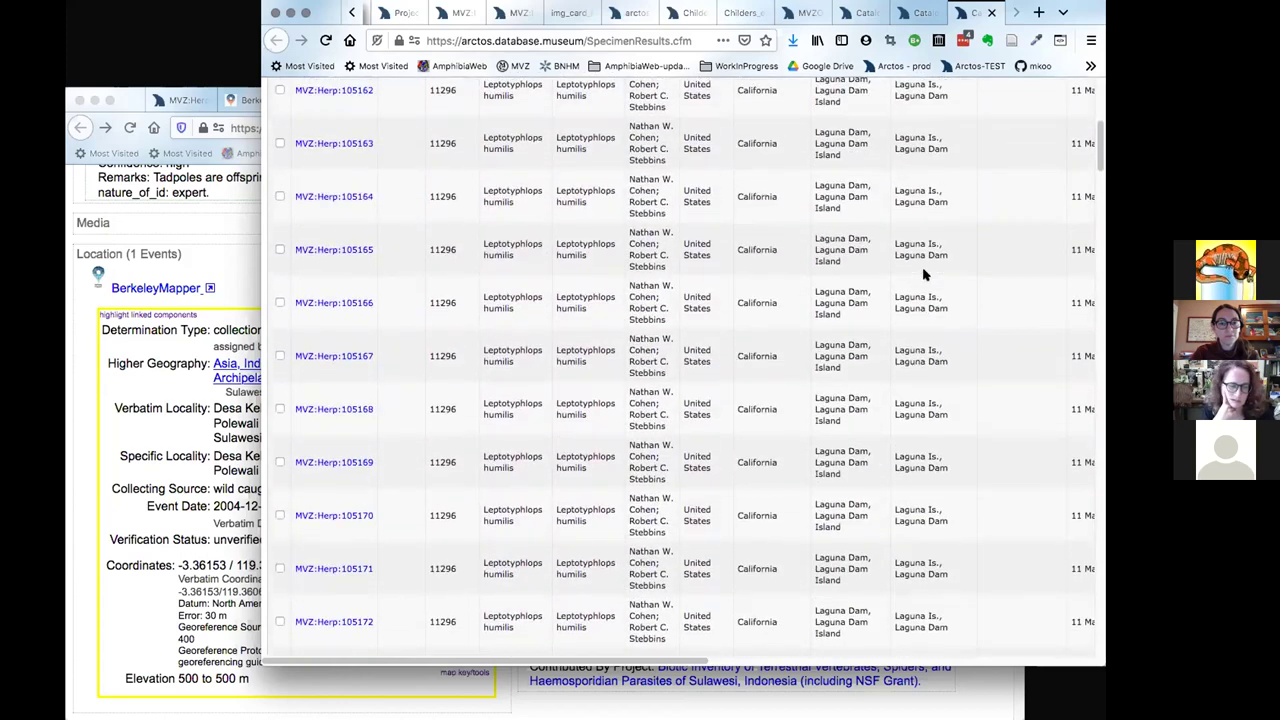
scroll(925, 275, up, 5)
scroll(925, 275, down, 3)
scroll(925, 275, left, 1)
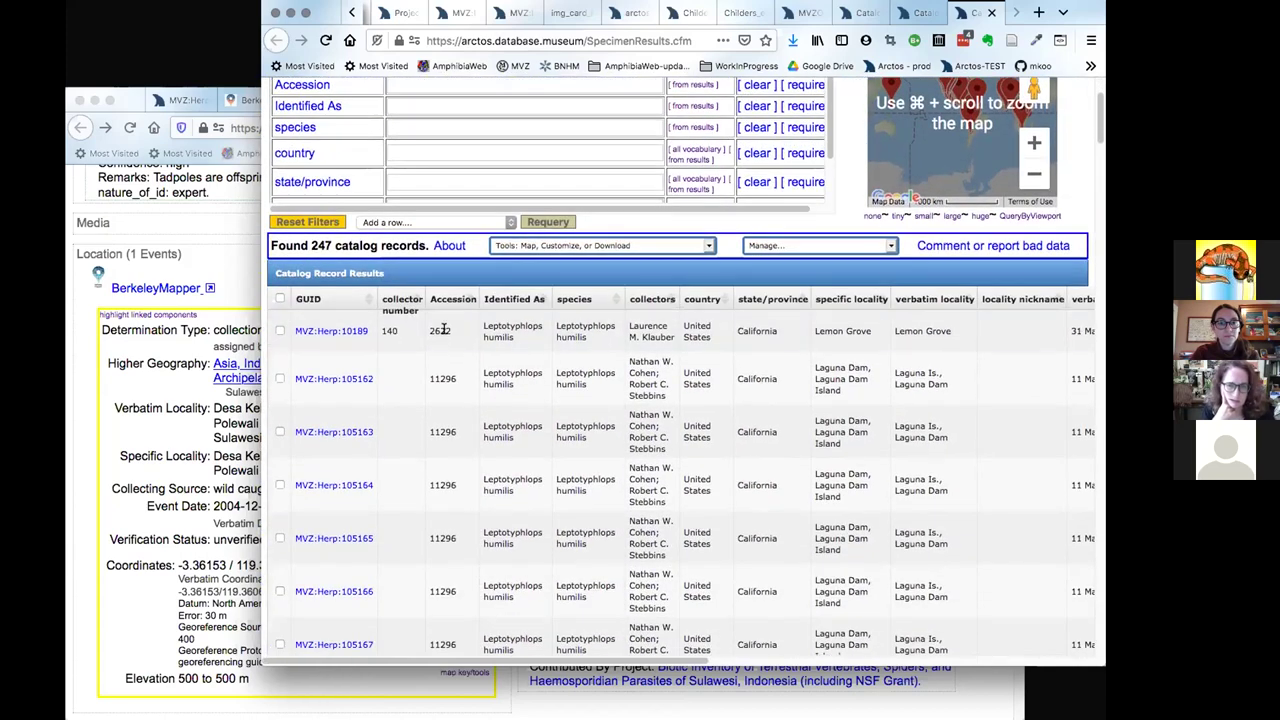
click(368, 298)
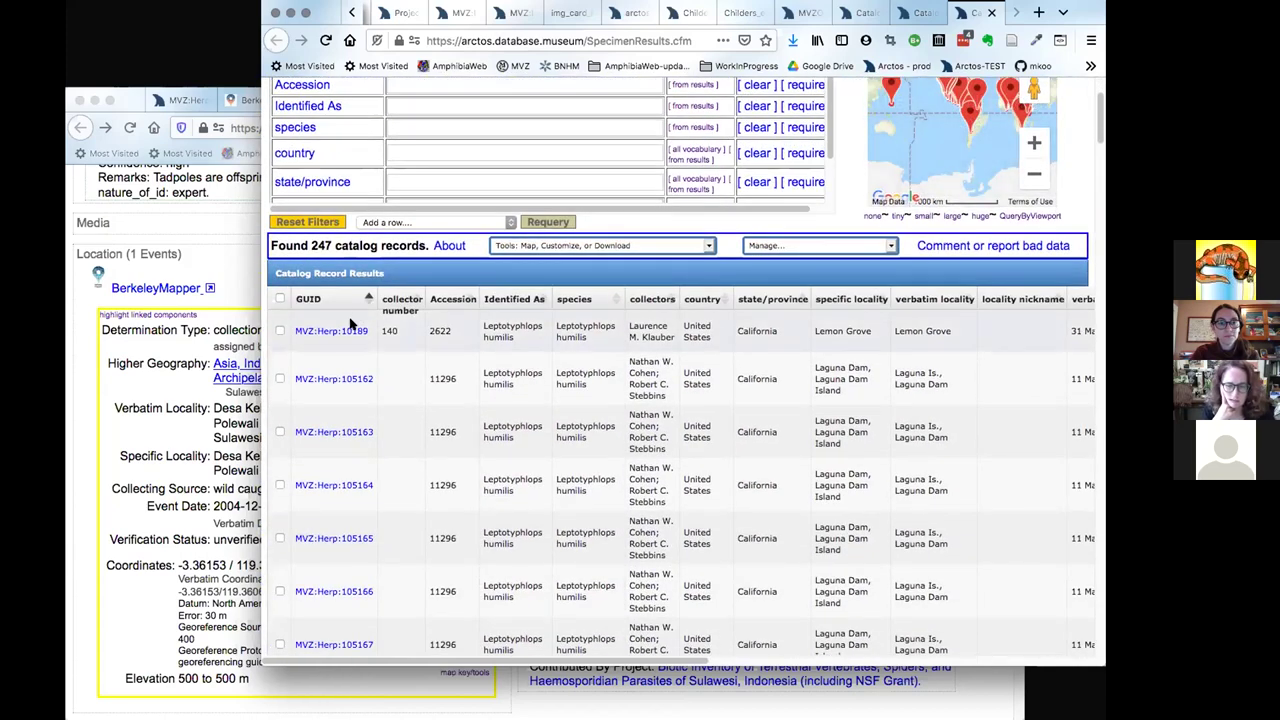
click(413, 298)
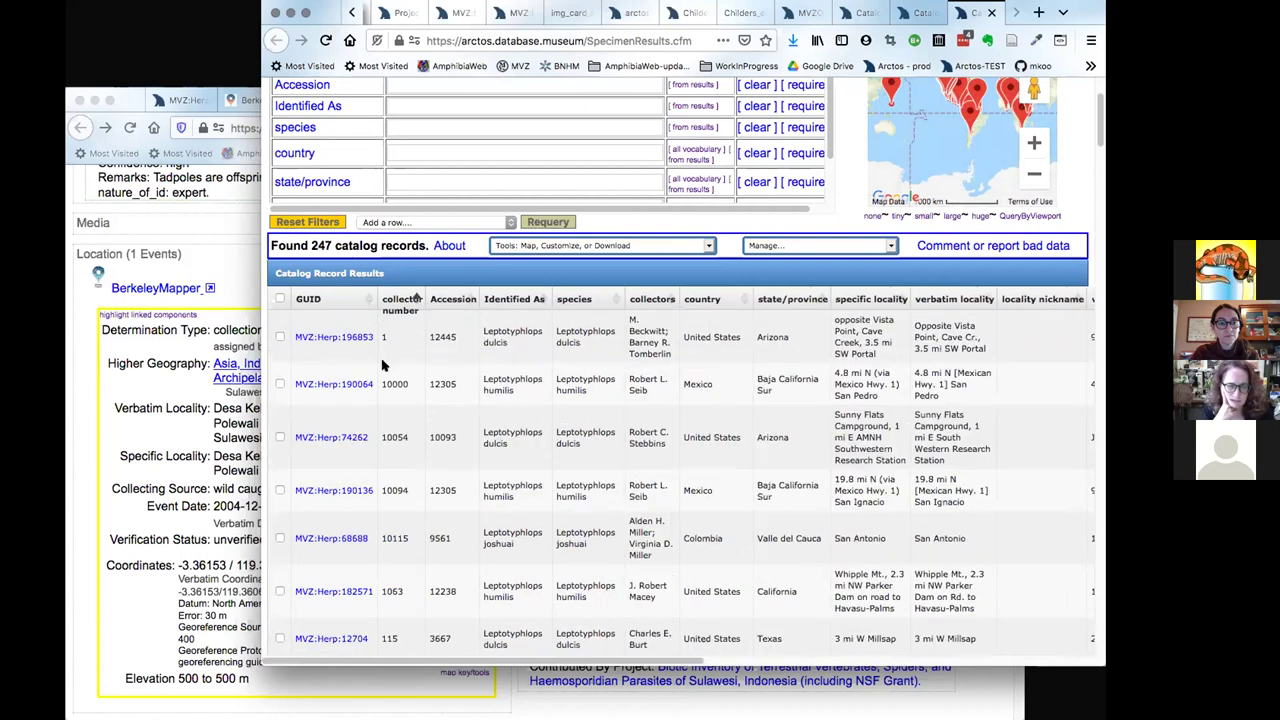
View the further columns of the results table as far as the began date, and return to its first columns.
scroll(725, 350, up, 2)
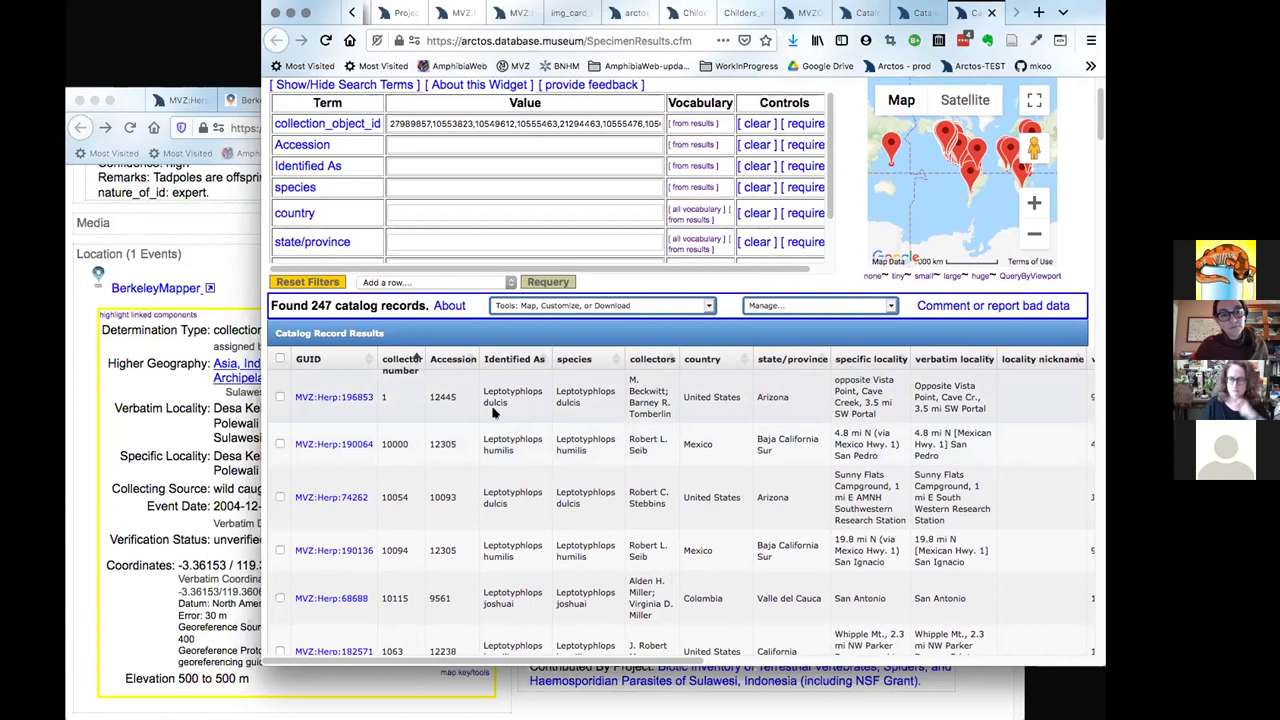
scroll(540, 422, right, 3)
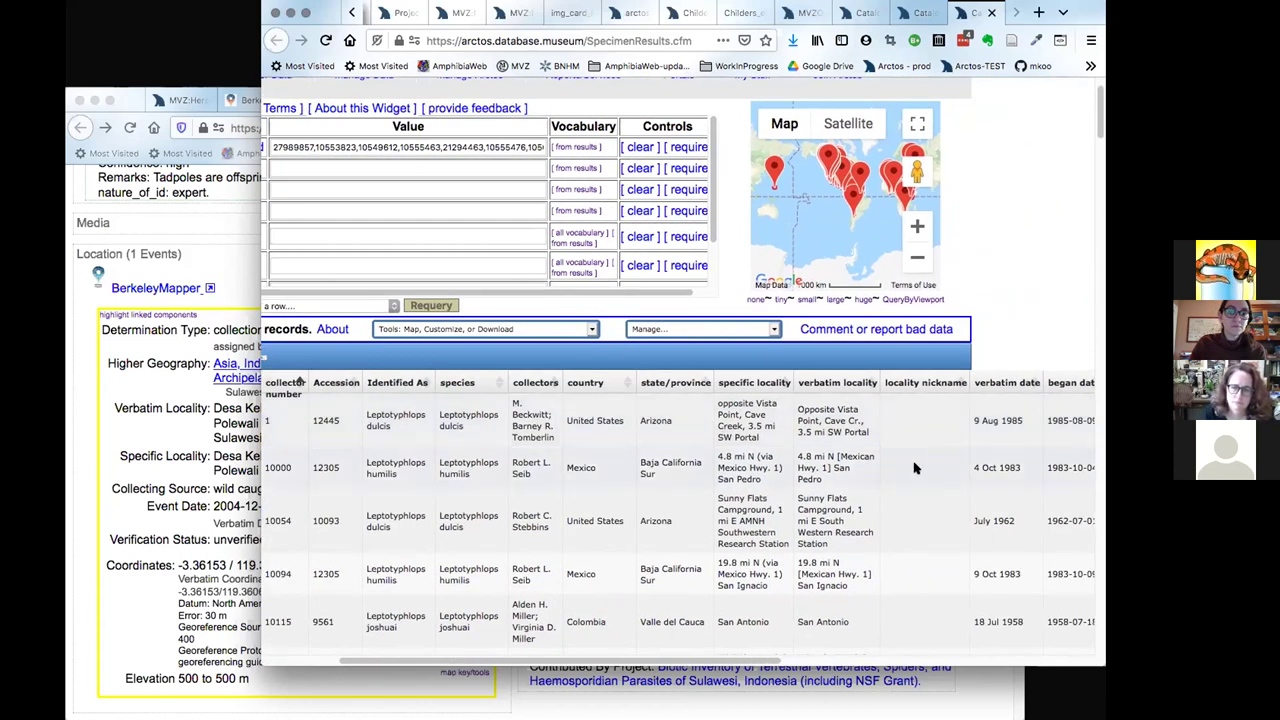
scroll(893, 456, left, 3)
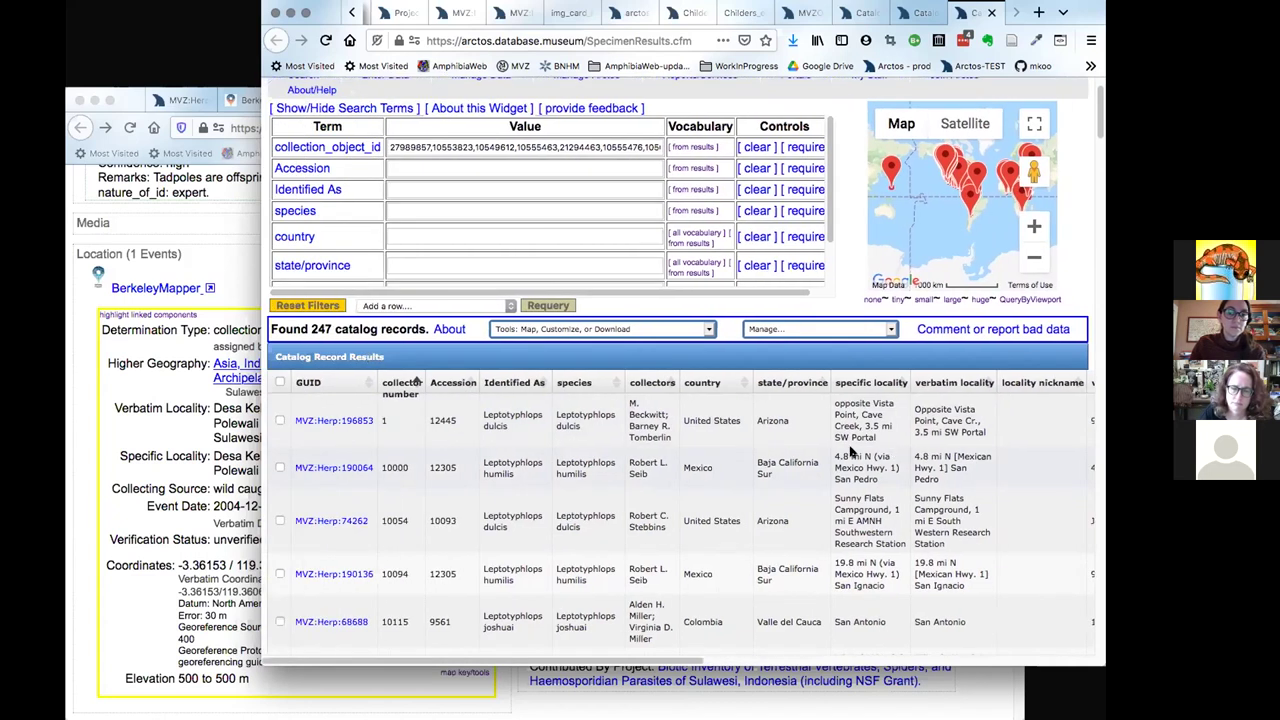
Open the options for adding or removing data fields, review the Locality, Random and Attributes fields, and close them without changing any selection.
click(709, 329)
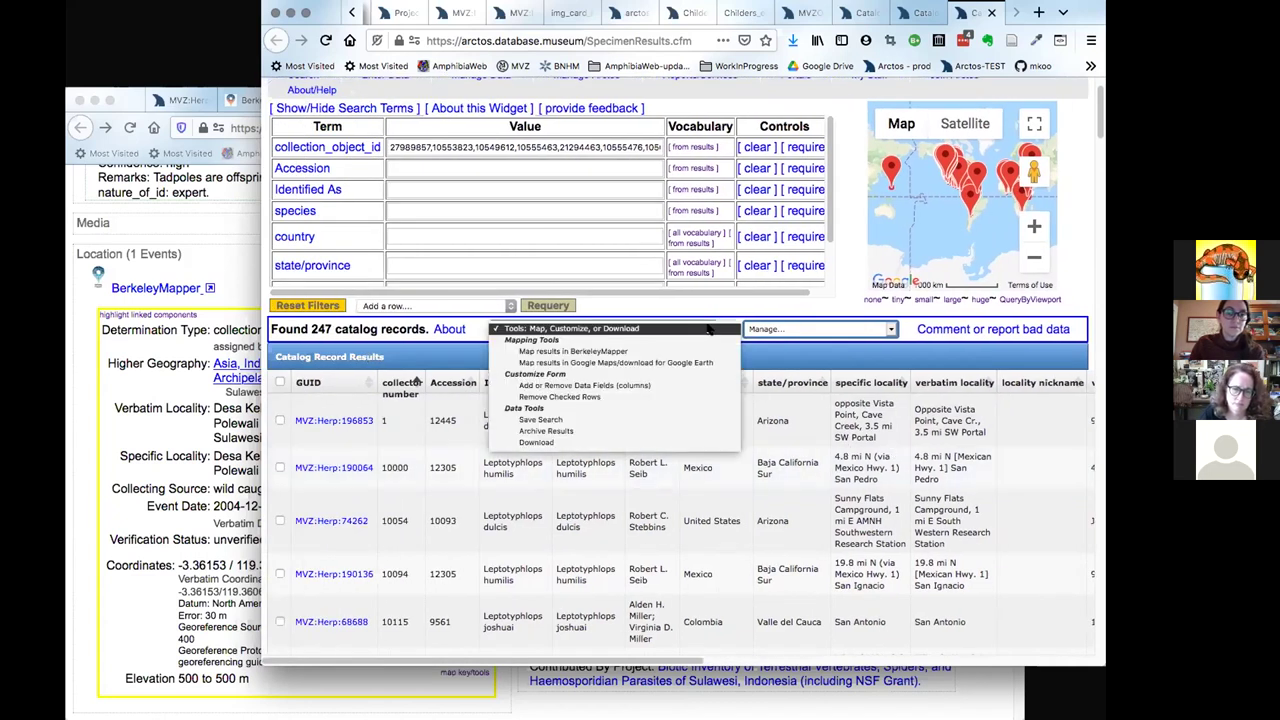
click(593, 386)
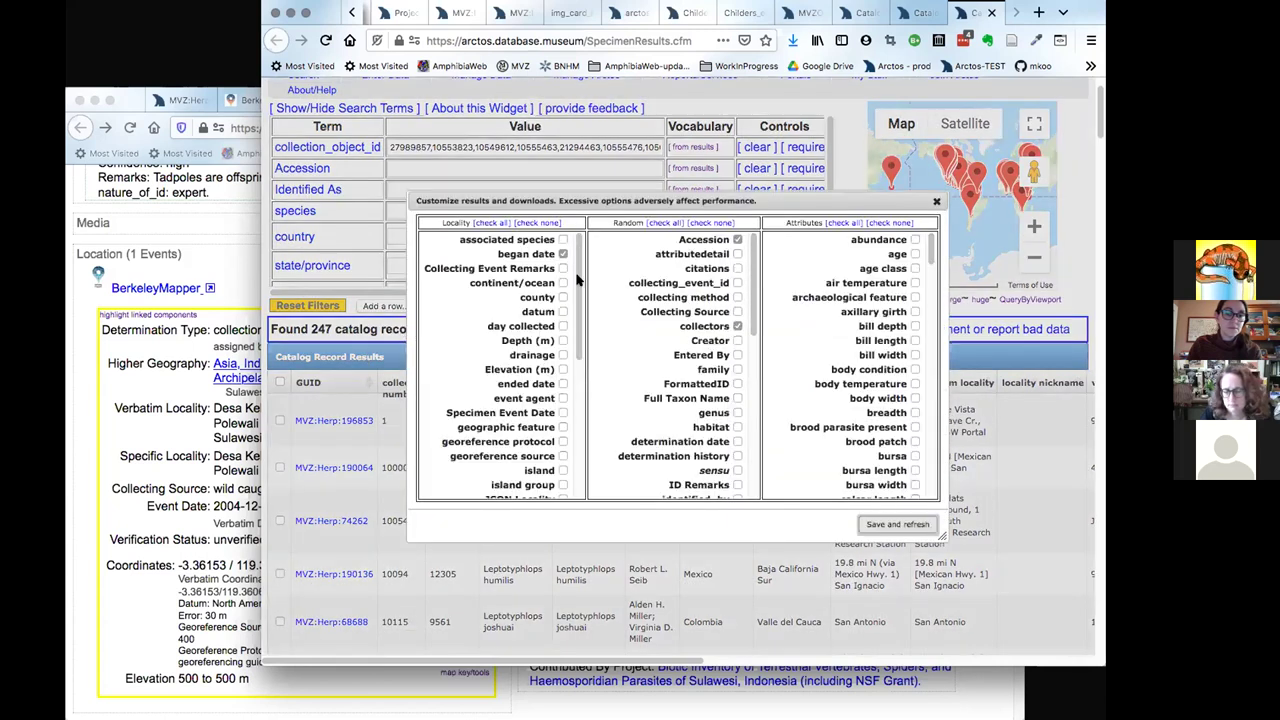
drag(578, 277, 590, 423)
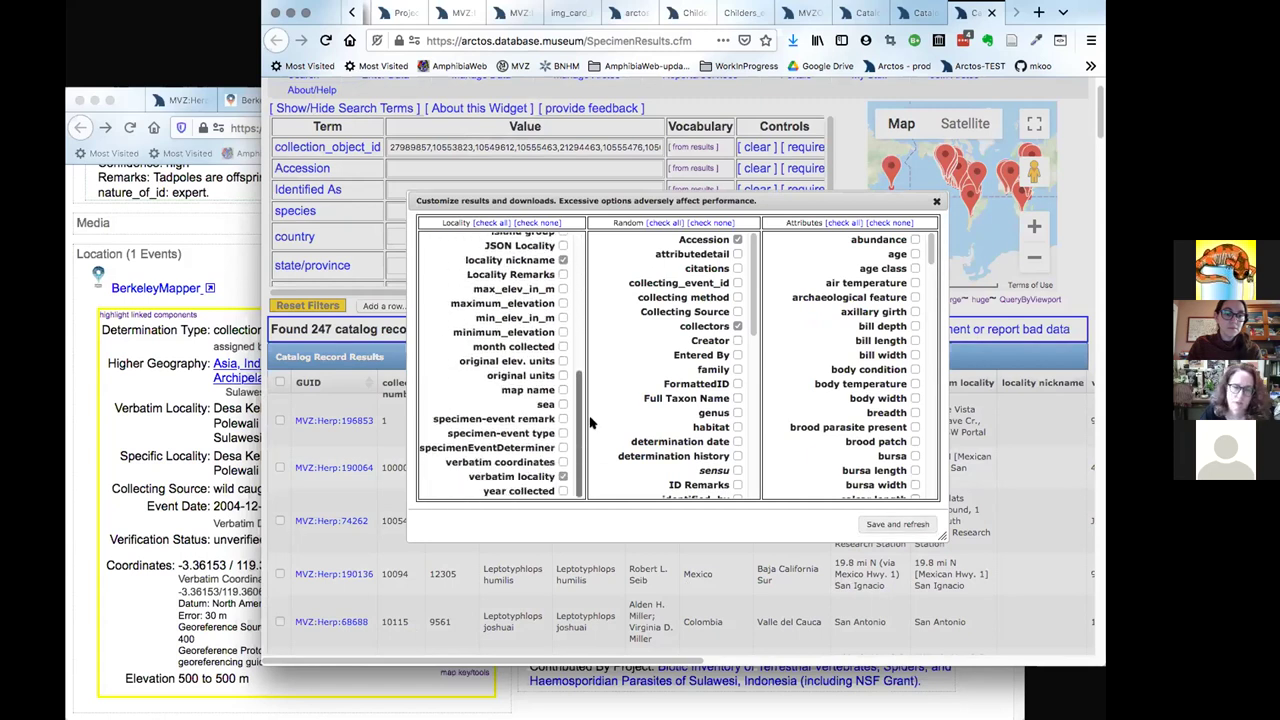
scroll(582, 317, up, 5)
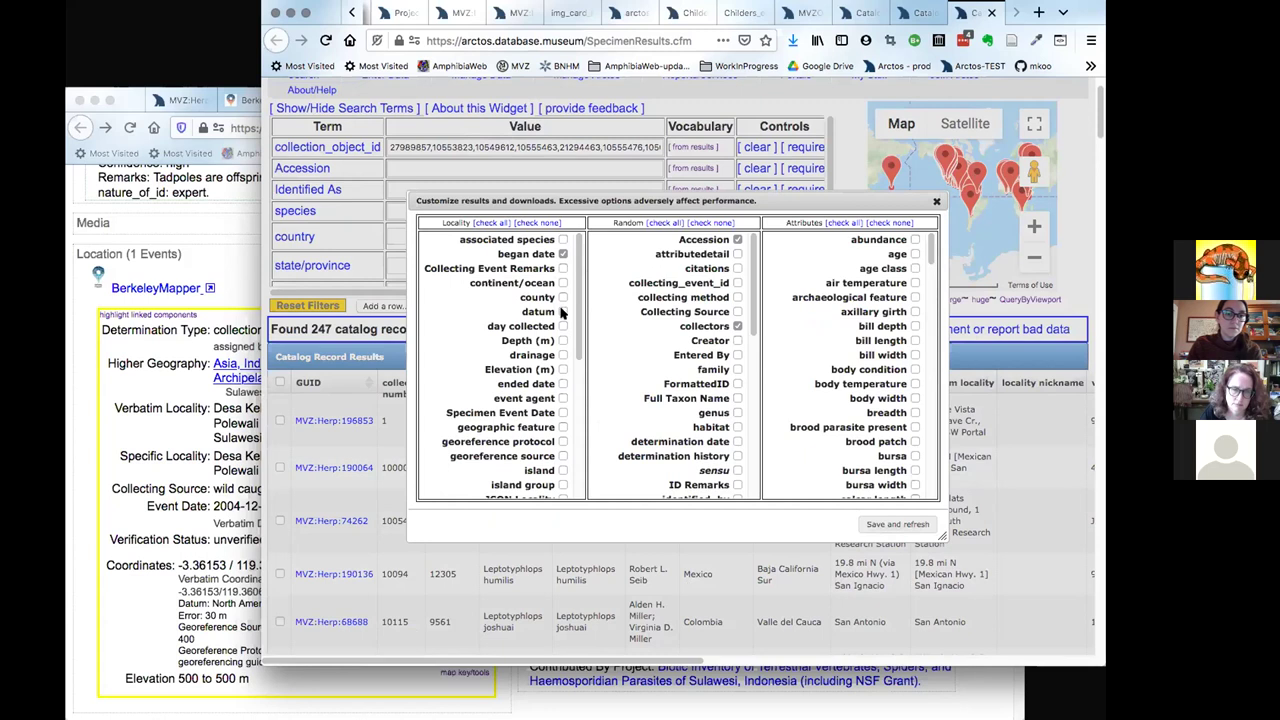
drag(583, 330, 581, 461)
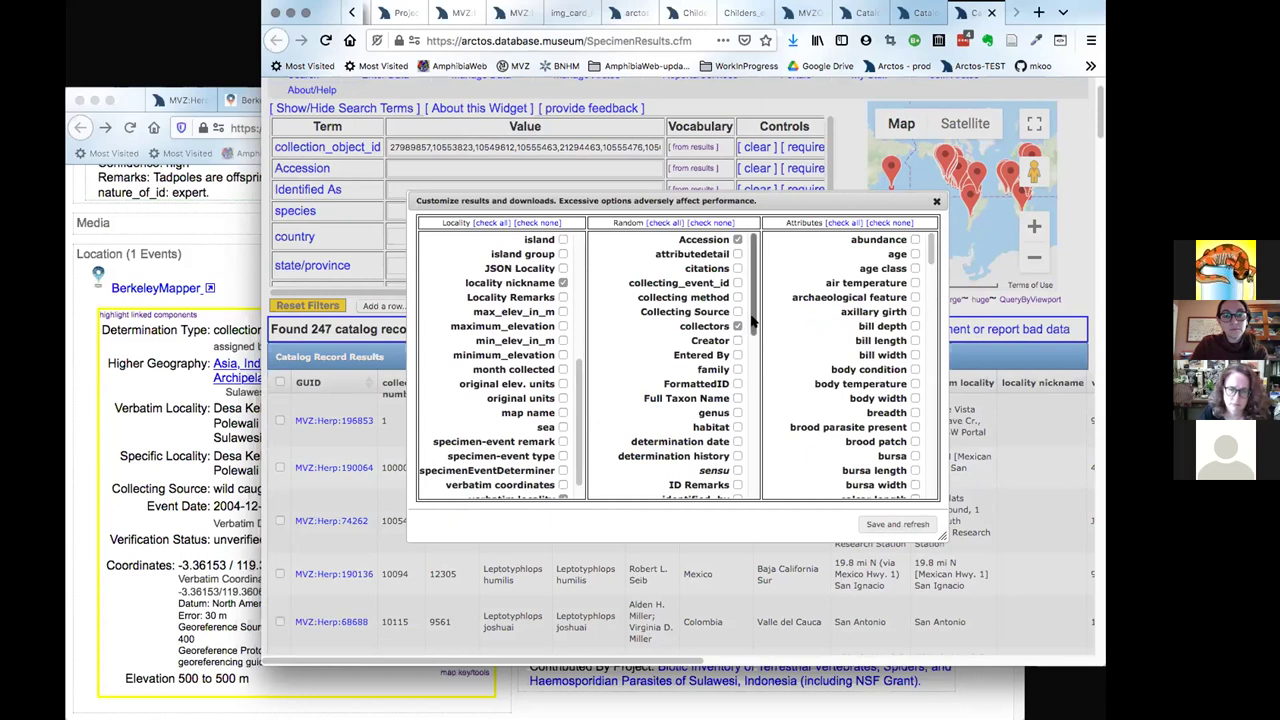
drag(752, 320, 773, 478)
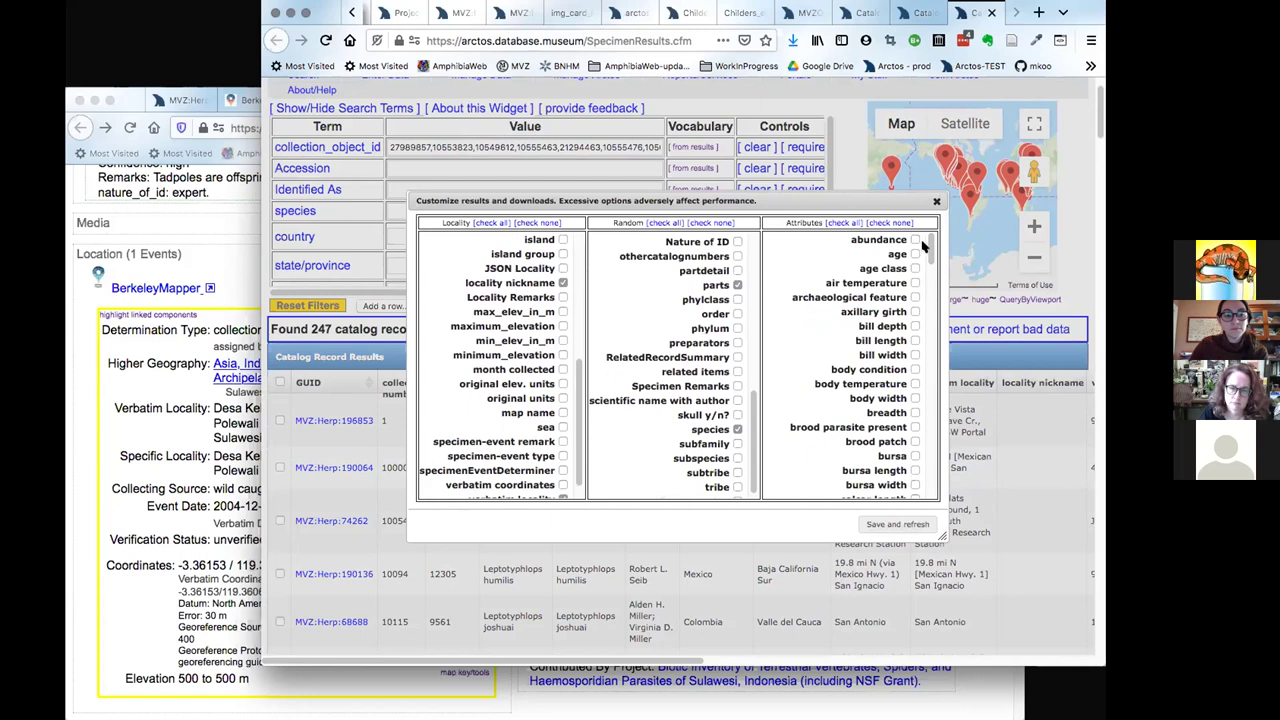
drag(926, 248, 903, 212)
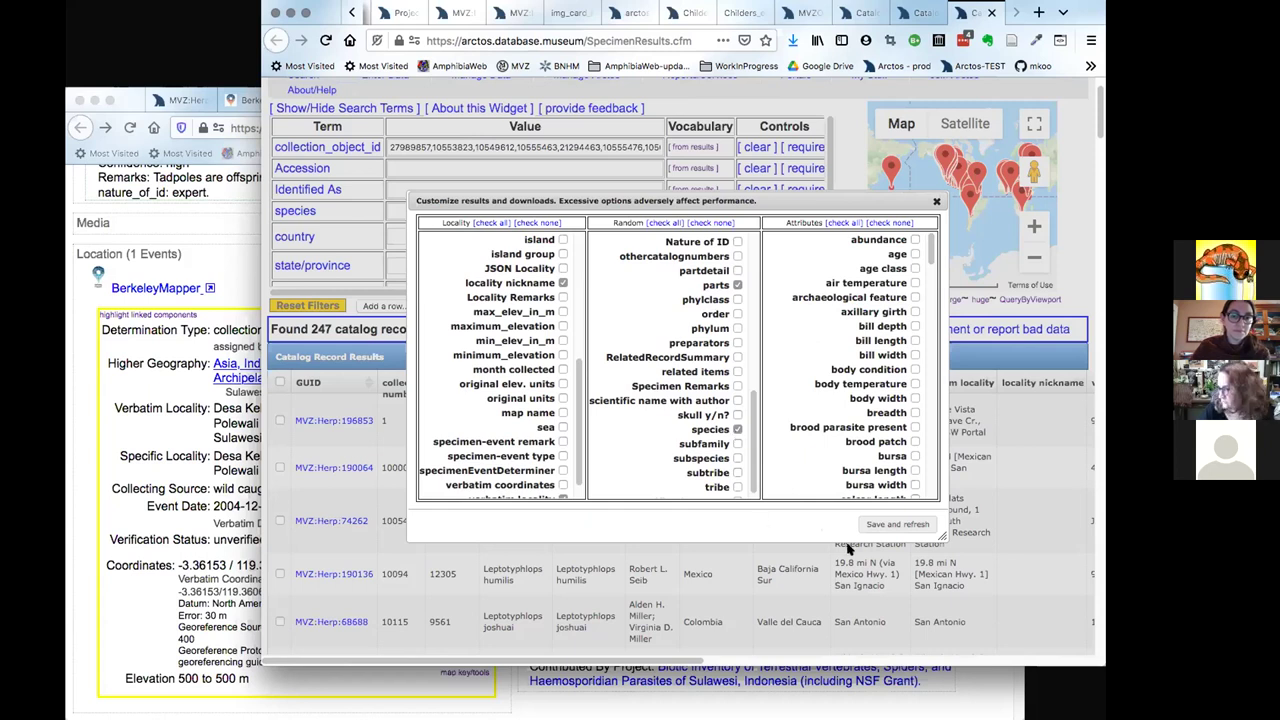
click(933, 526)
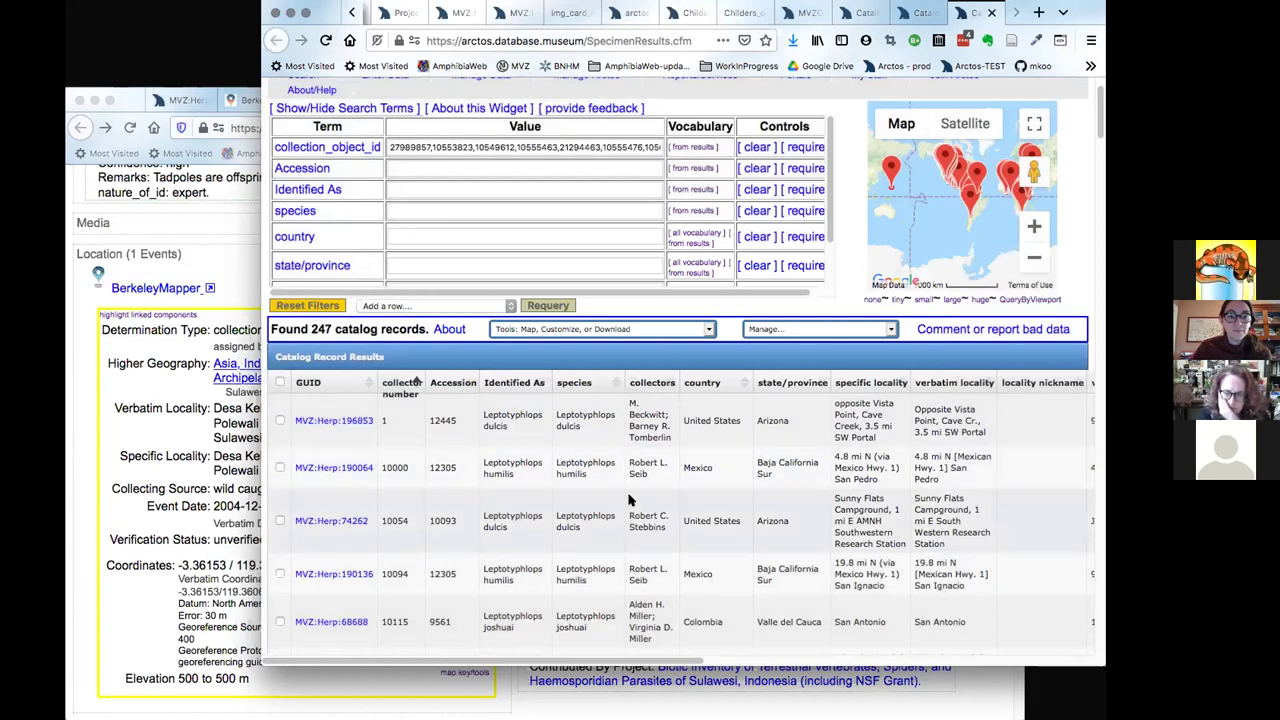
Review the search terms above the results and the rows available to add, and close the list without choosing one.
scroll(589, 506, up, 2)
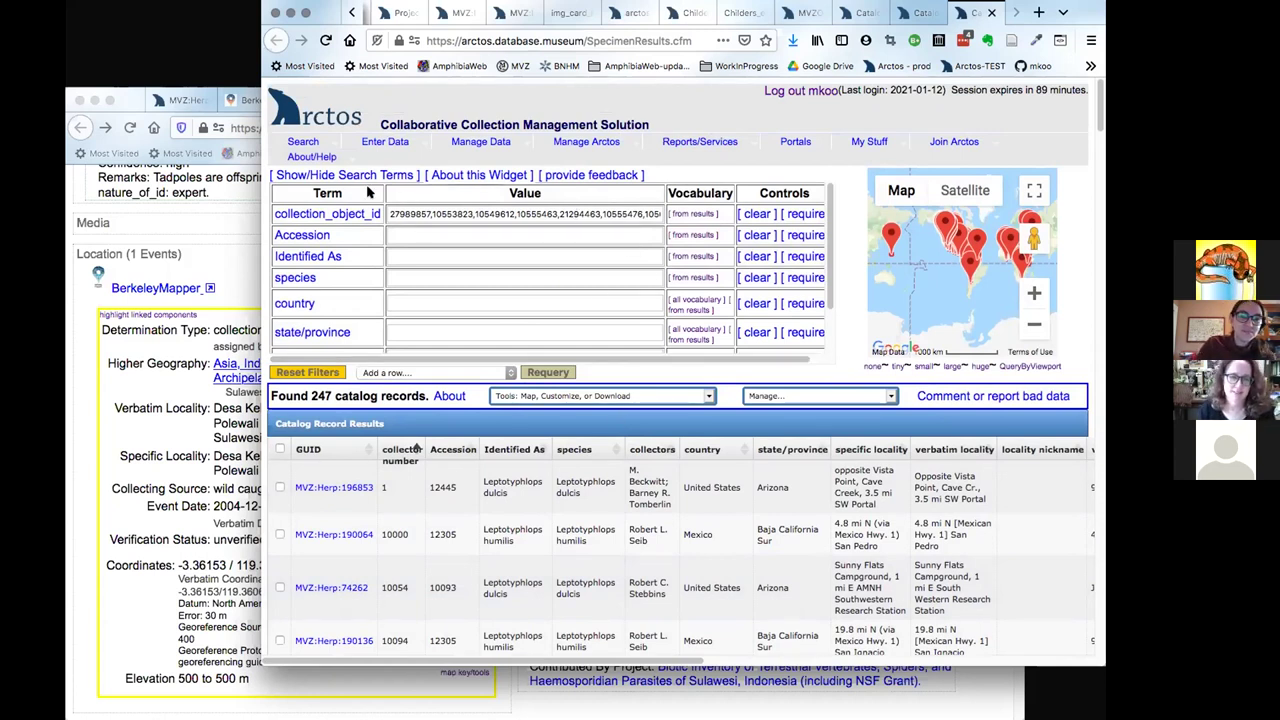
scroll(523, 244, down, 1)
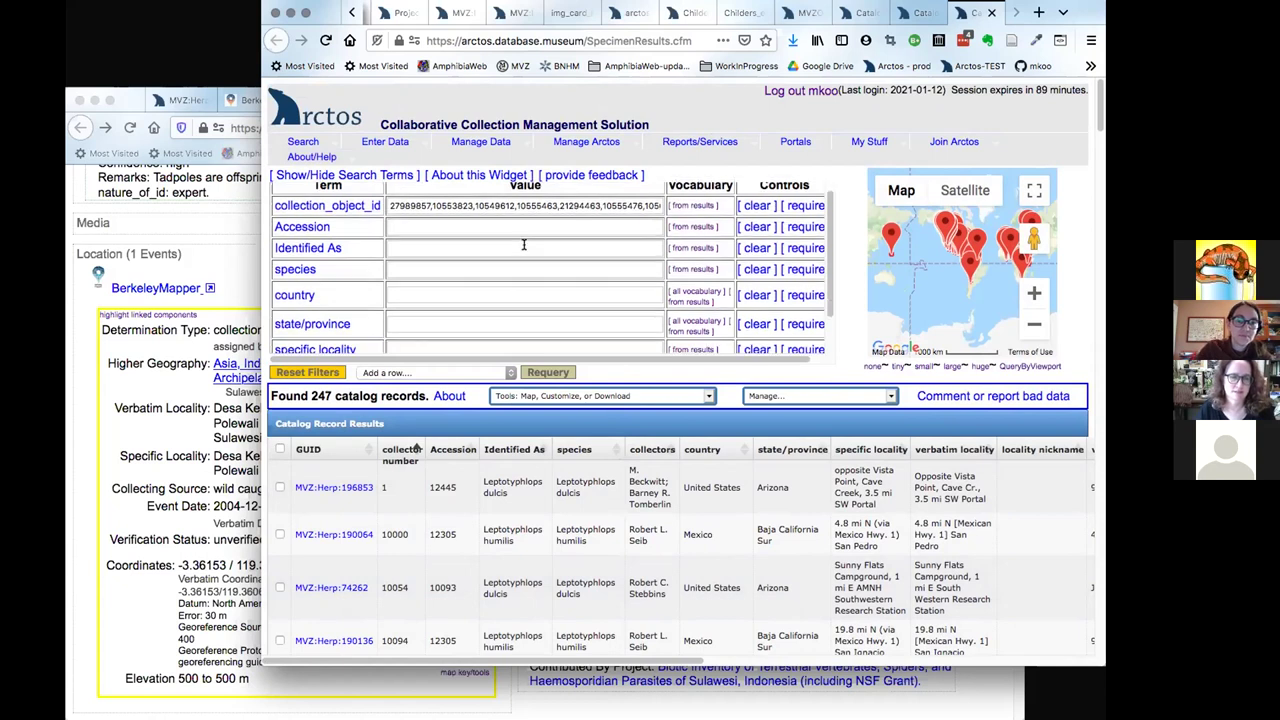
scroll(523, 244, down, 1)
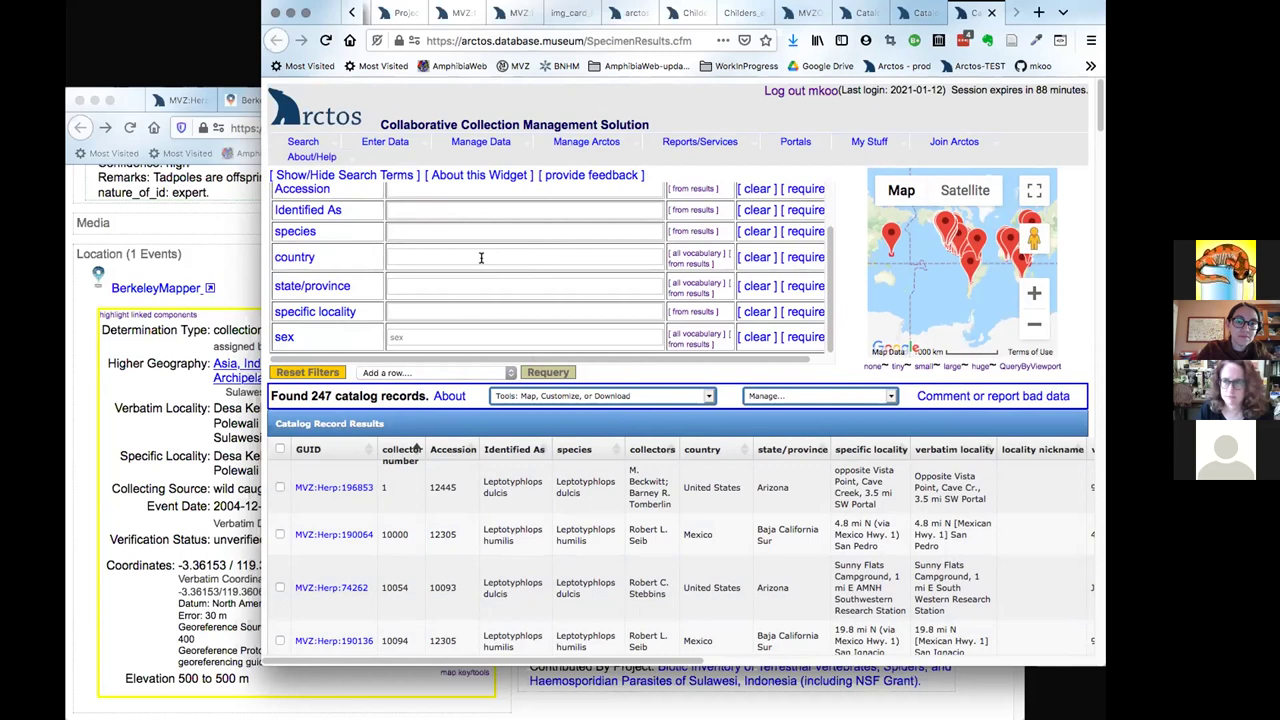
click(501, 373)
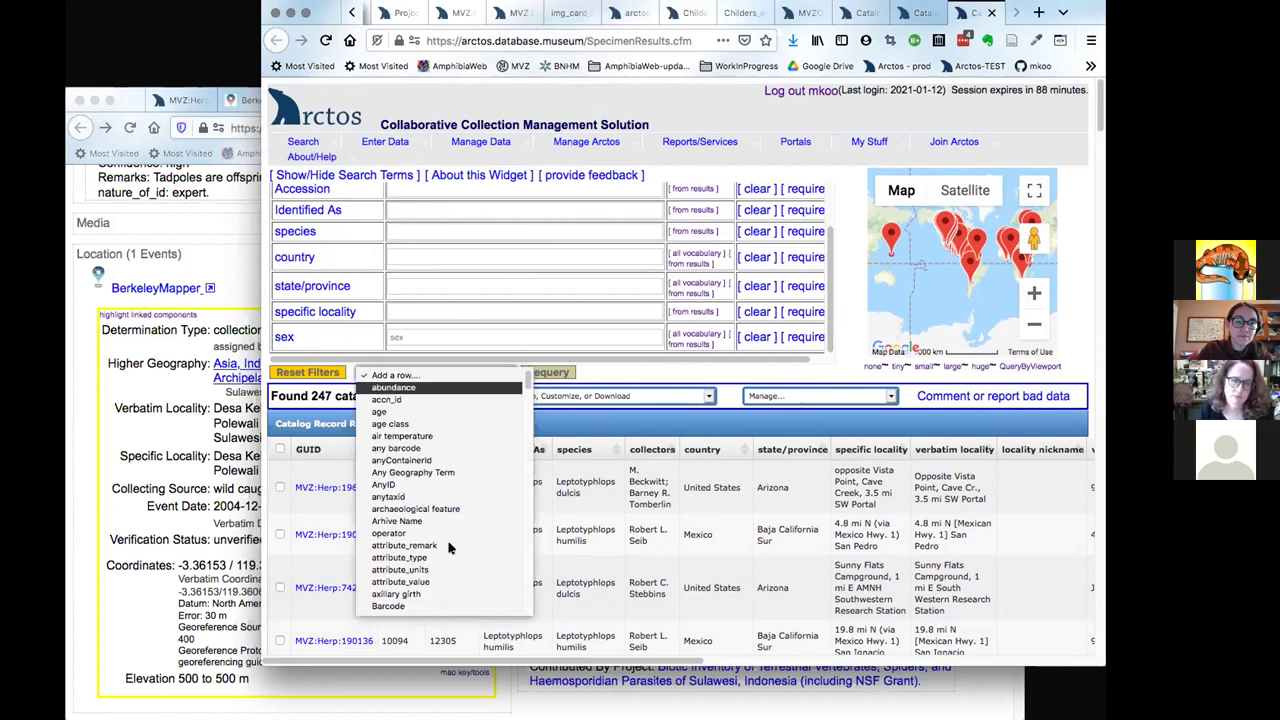
click(805, 373)
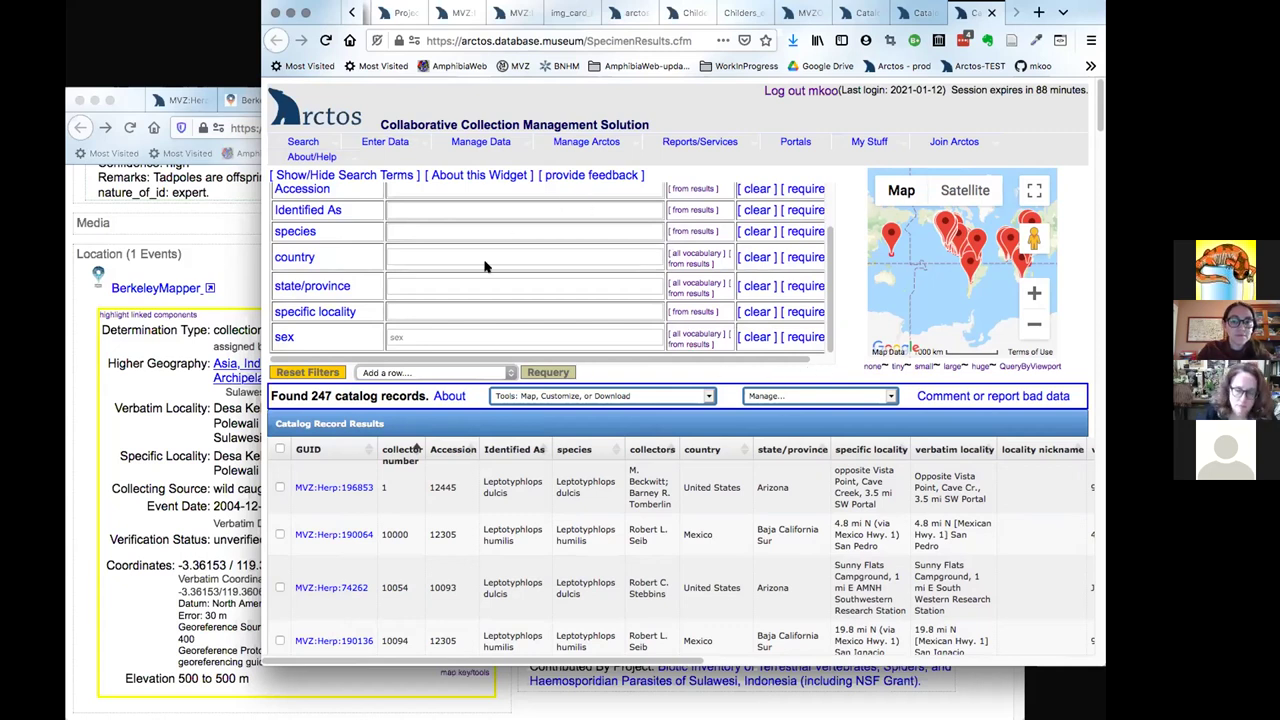
Hide the search terms widget above the catalog record results.
click(372, 175)
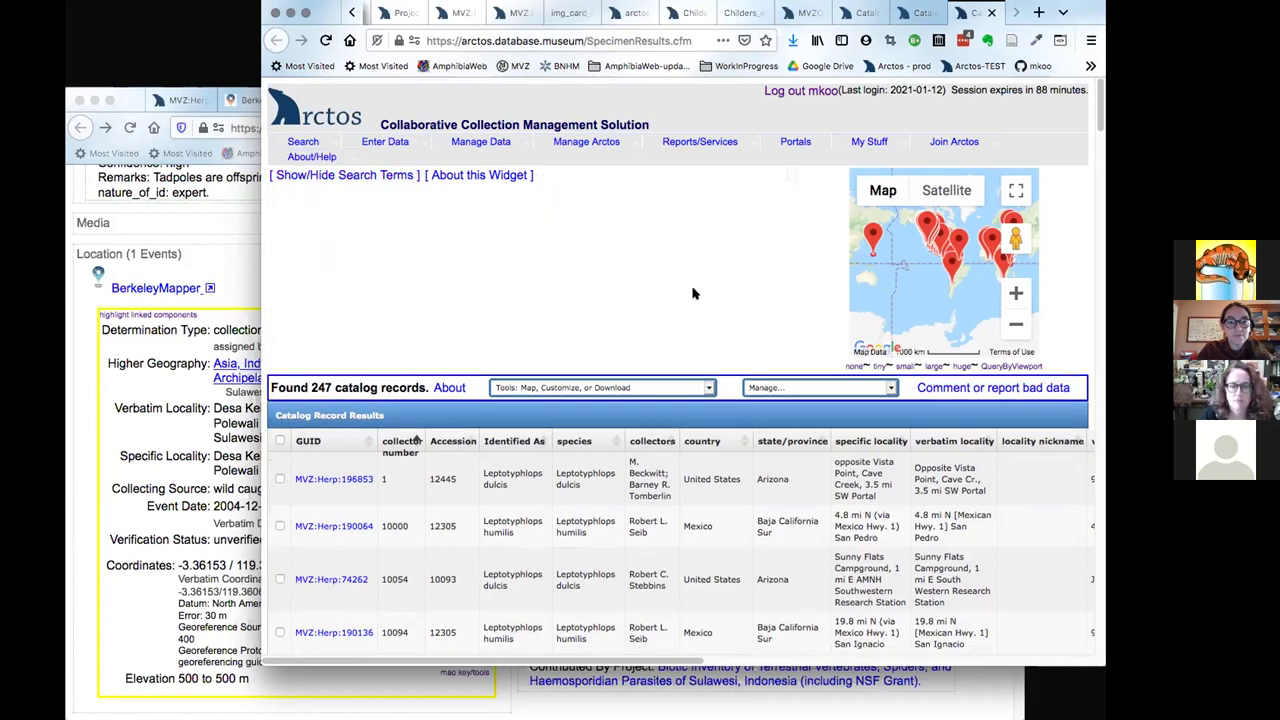
scroll(693, 293, down, 1)
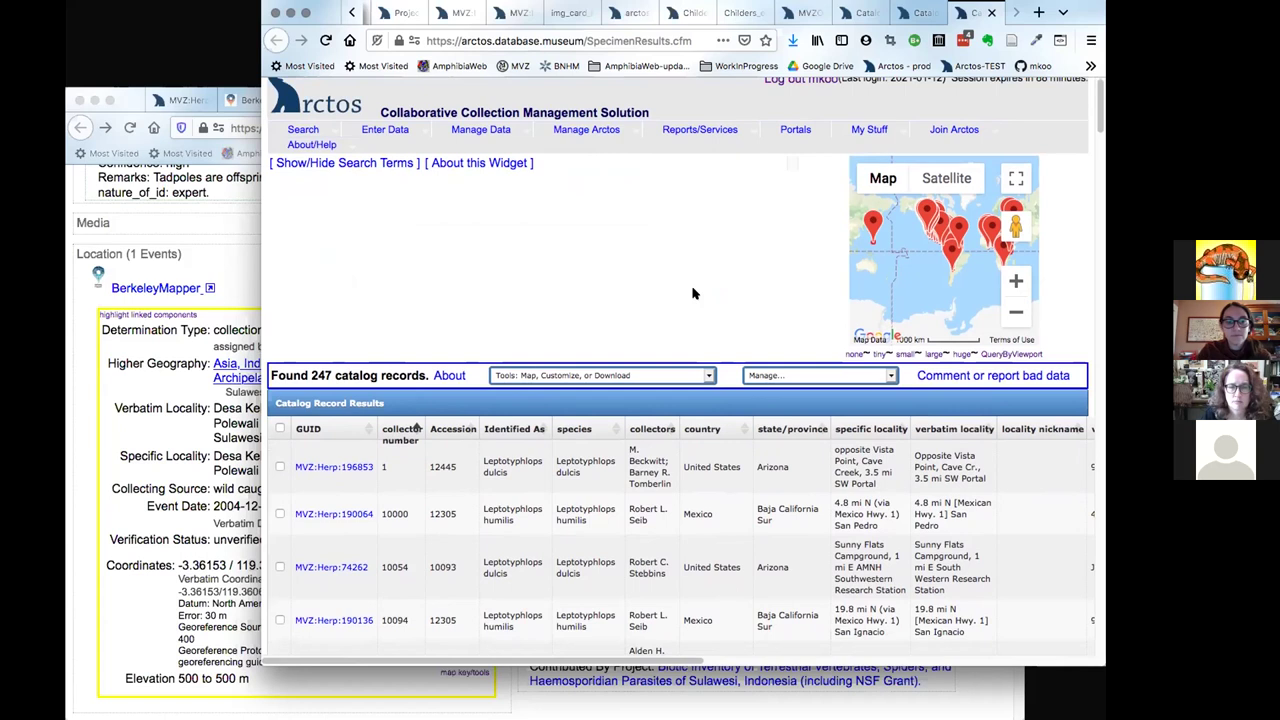